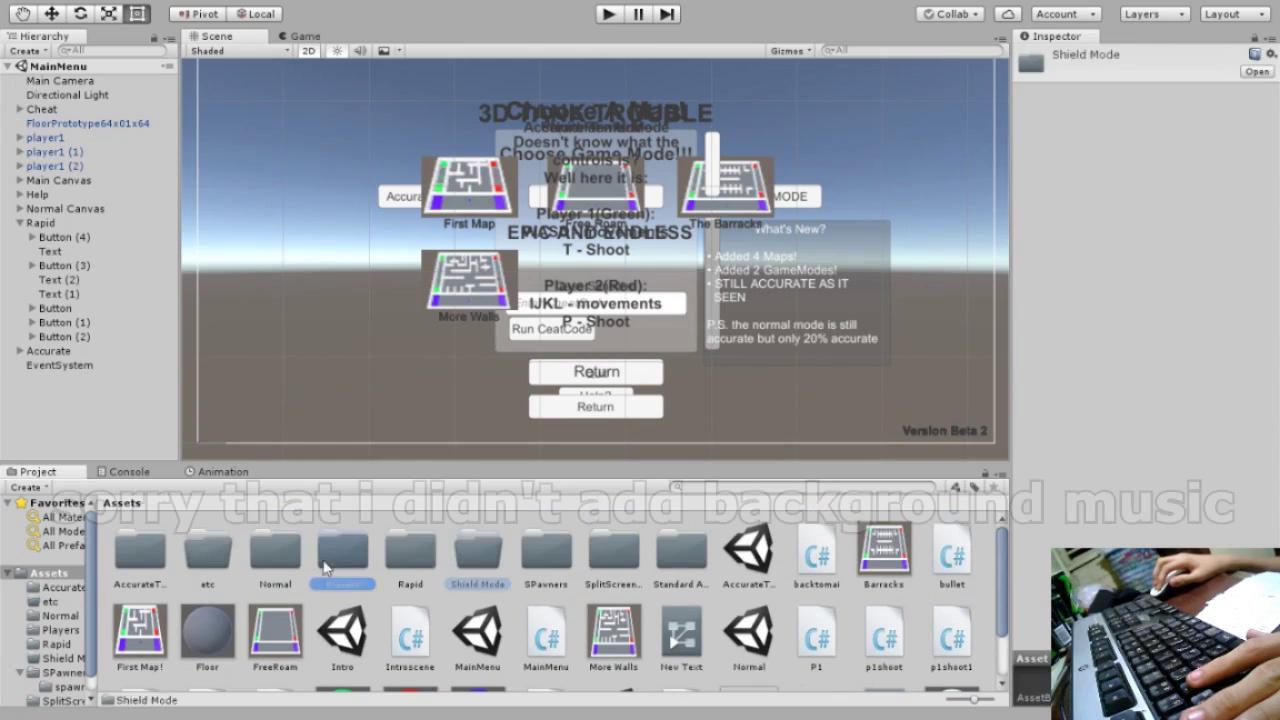
- Load the Poap scene from the Normal folder in the Project panel
double_click(342, 550)
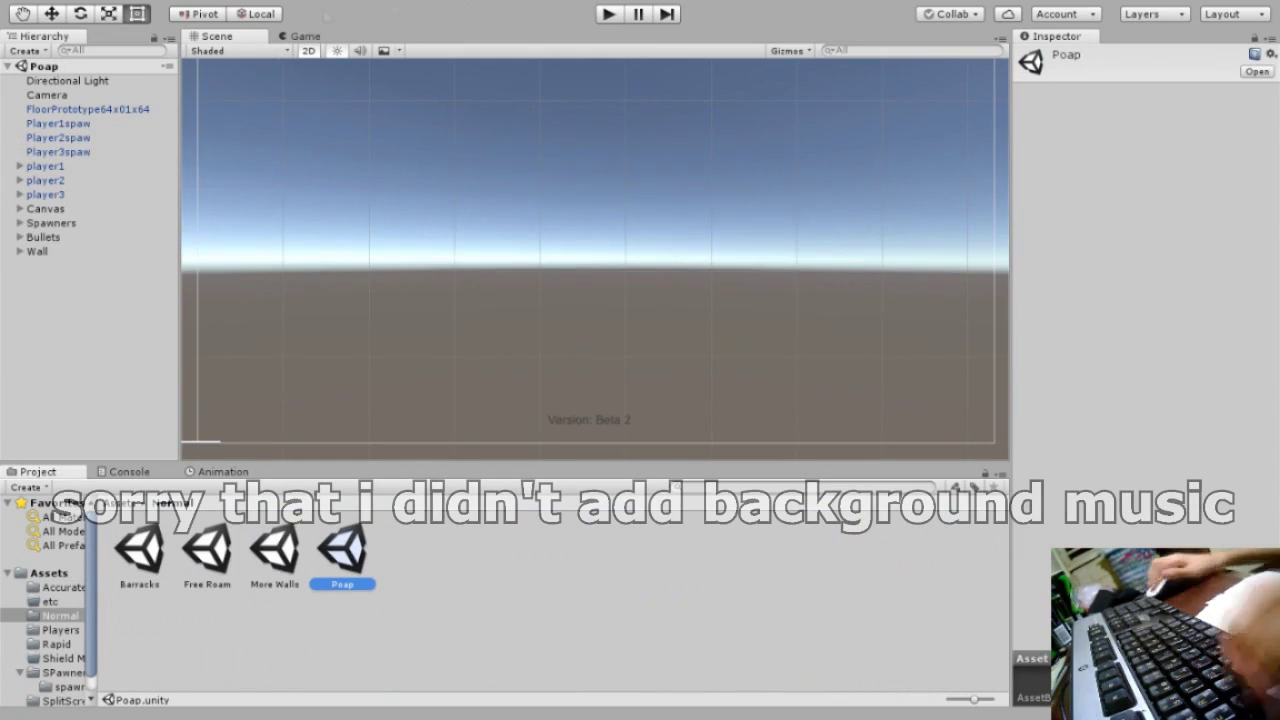
- Duplicate an inner arena wall and shrink the copy, Walls (4), to X scale 0.4827
scroll(607, 414, "up", 5)
scroll(607, 414, "up", 10)
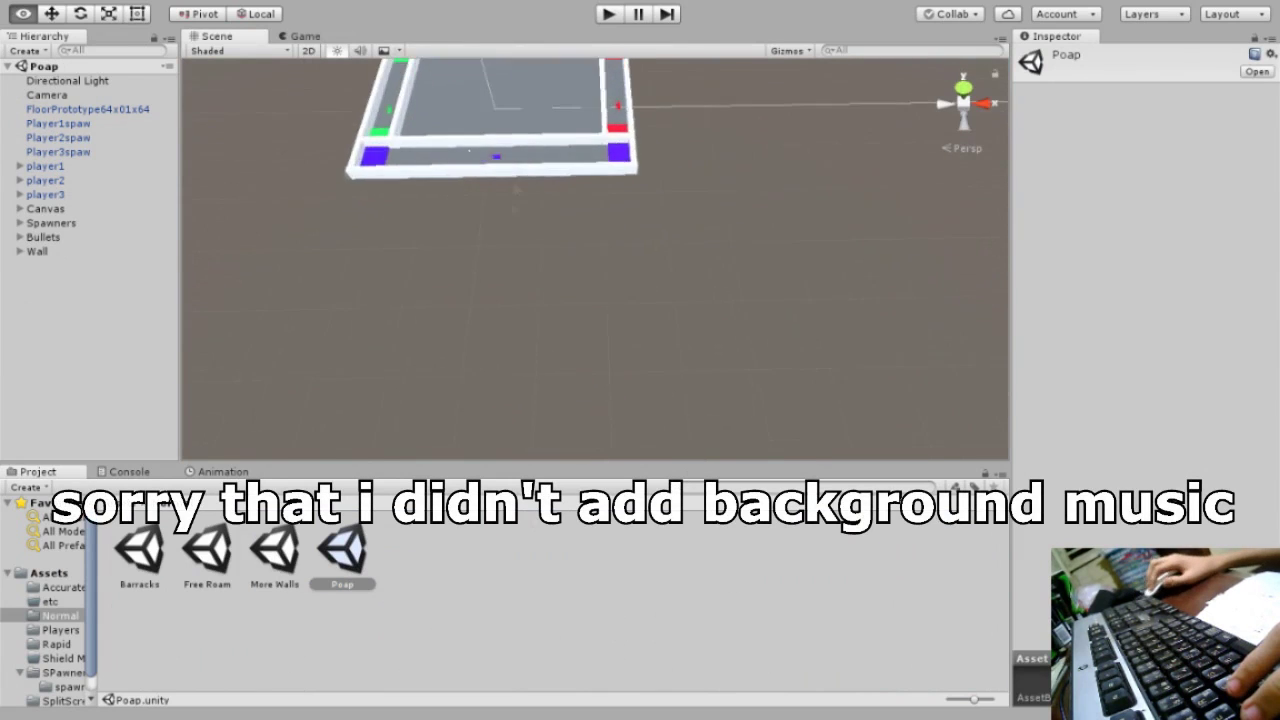
middle_click_drag(585, 334, 420, 300)
scroll(399, 280, "up", 5)
mouse_move(399, 280)
left_mouse_down("alt")
mouse_move(470, 240)
mouse_move(445, 240)
left_mouse_up("alt")
left_click(430, 210)
key("r")
key("ctrl+d")
left_click_drag(445, 240, 748, 150, "alt")
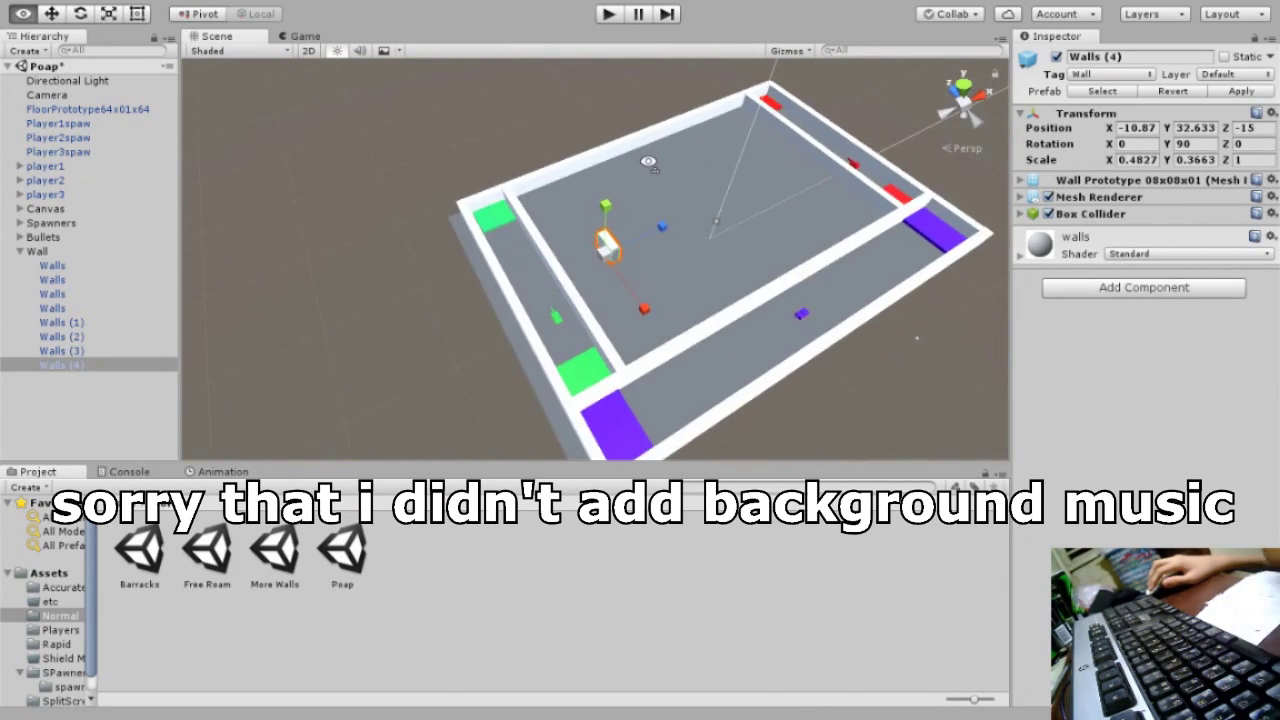
- Slide the short wall Walls (4) along its length and frame the view on it
left_click_drag(748, 150, 700, 300, "alt")
key("w")
left_click_drag(662, 345, 663, 372)
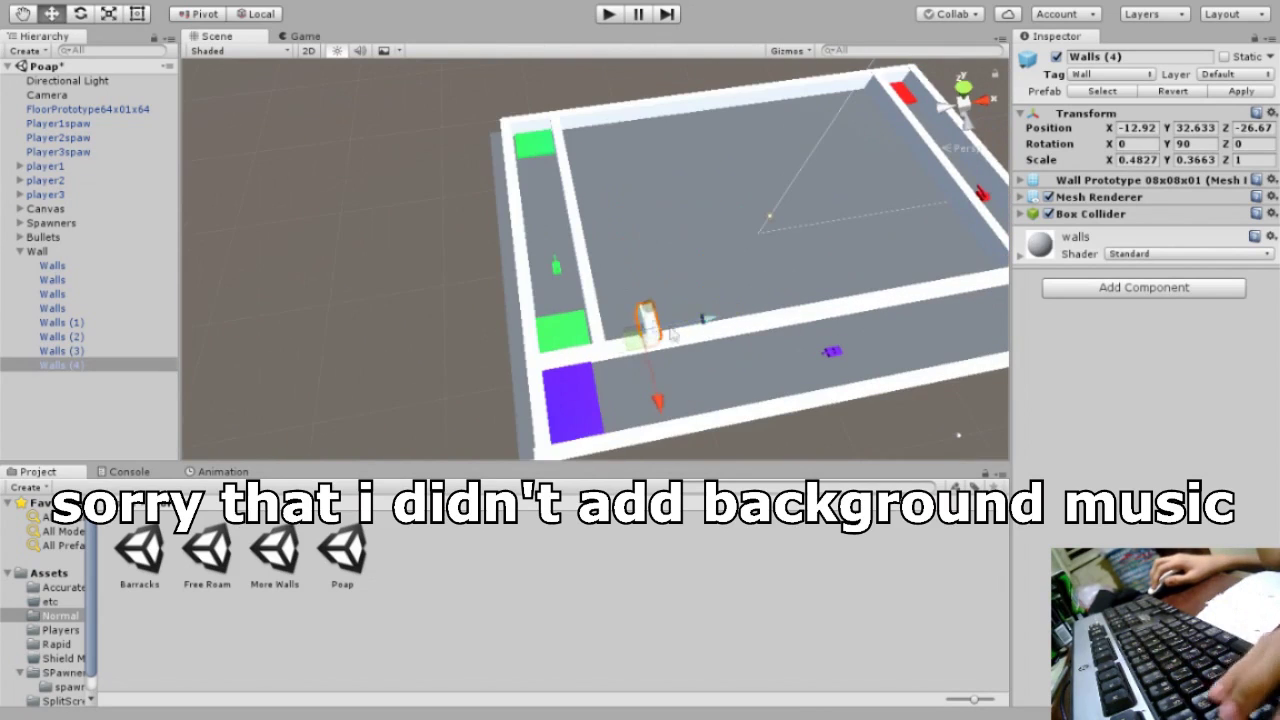
key("r")
key("f")
key("w")
left_click_drag(617, 342, 685, 342, "alt")
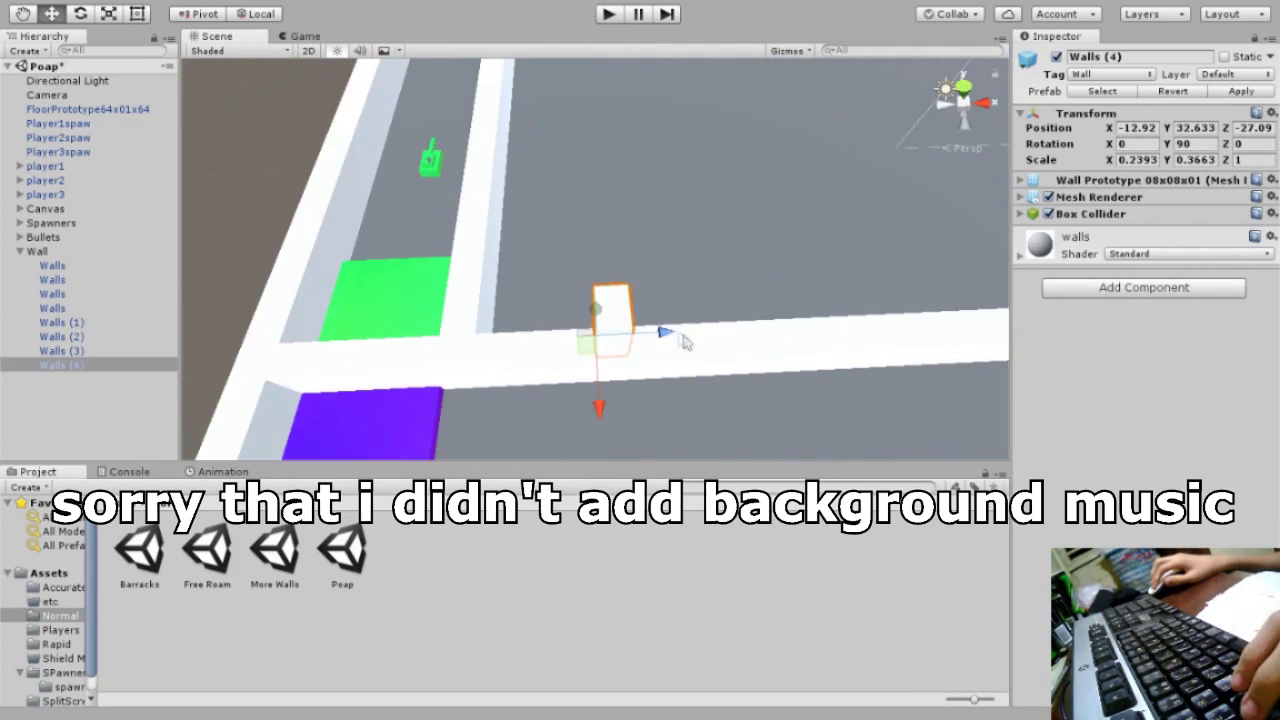
- Duplicate the short wall, set the copy's Y rotation to 0, and move it into position
key("ctrl+d")
left_click_drag(591, 408, 587, 340)
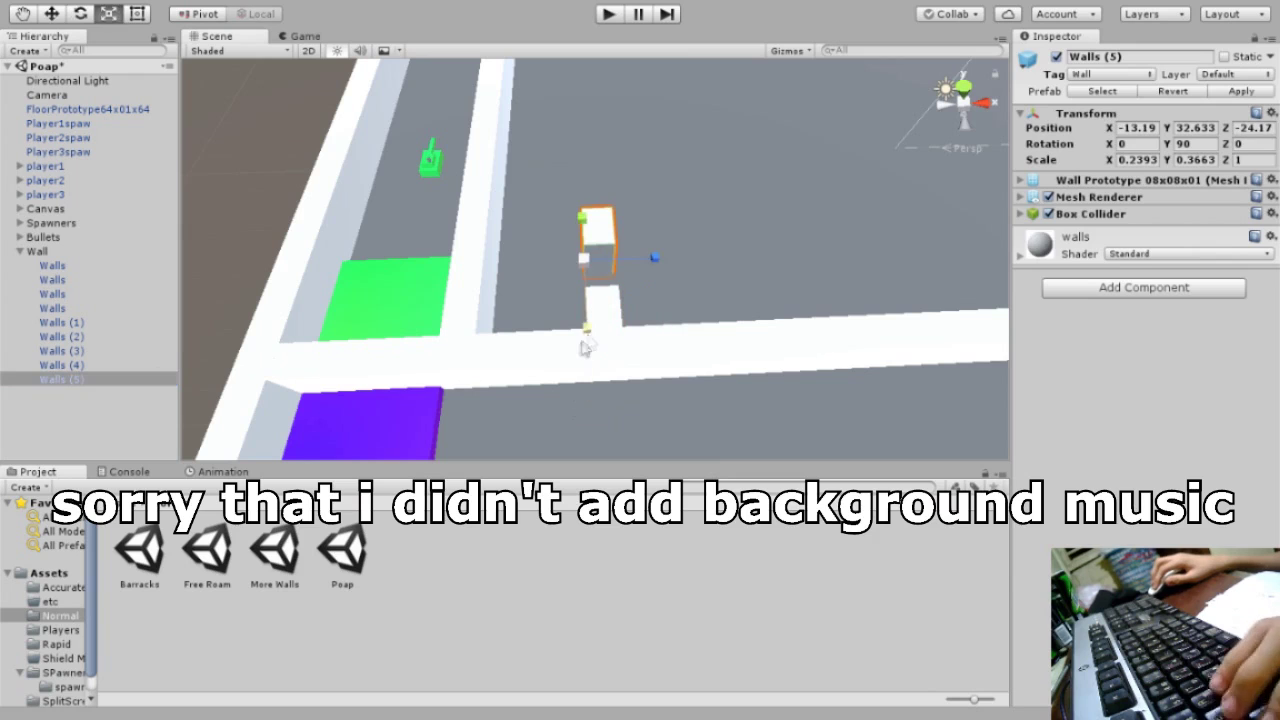
key("e")
left_click(1191, 143)
type("0")
key("Return")
key("w")
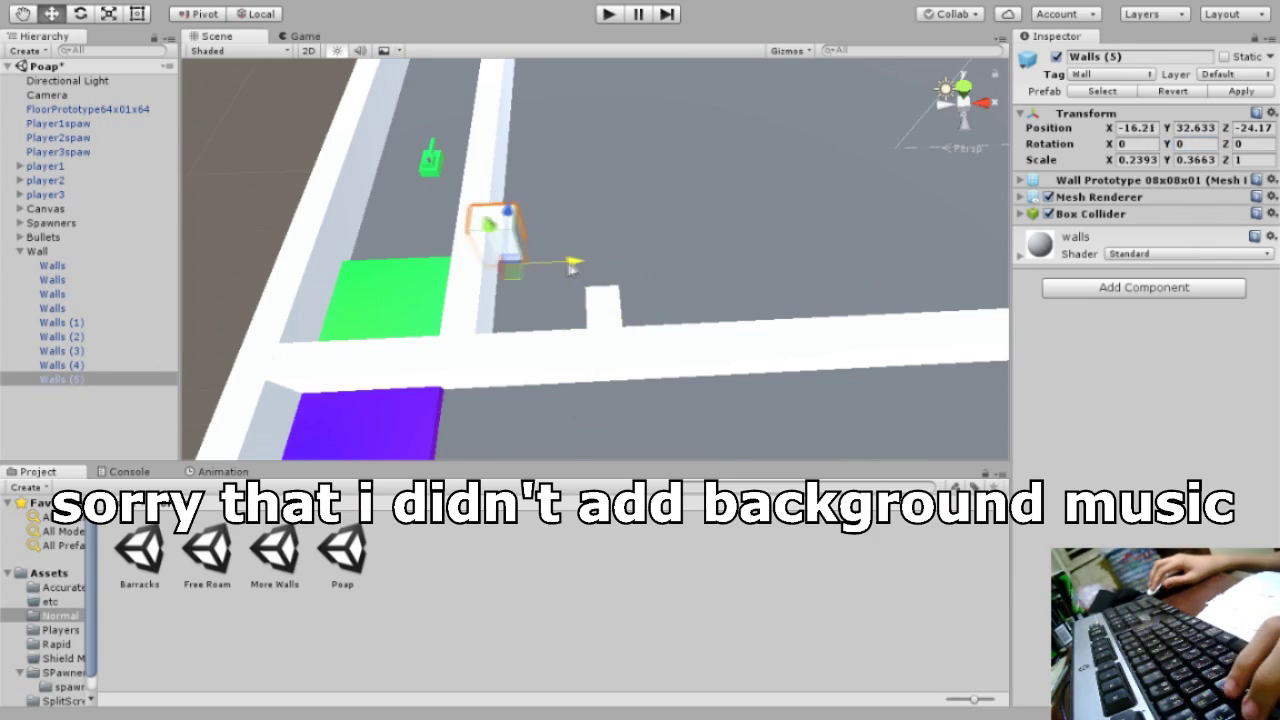
mouse_move(560, 300)
left_mouse_down("alt")
mouse_move(640, 318)
mouse_move(641, 305)
left_mouse_up("alt")
right_click_drag(641, 305, 666, 263, "alt")
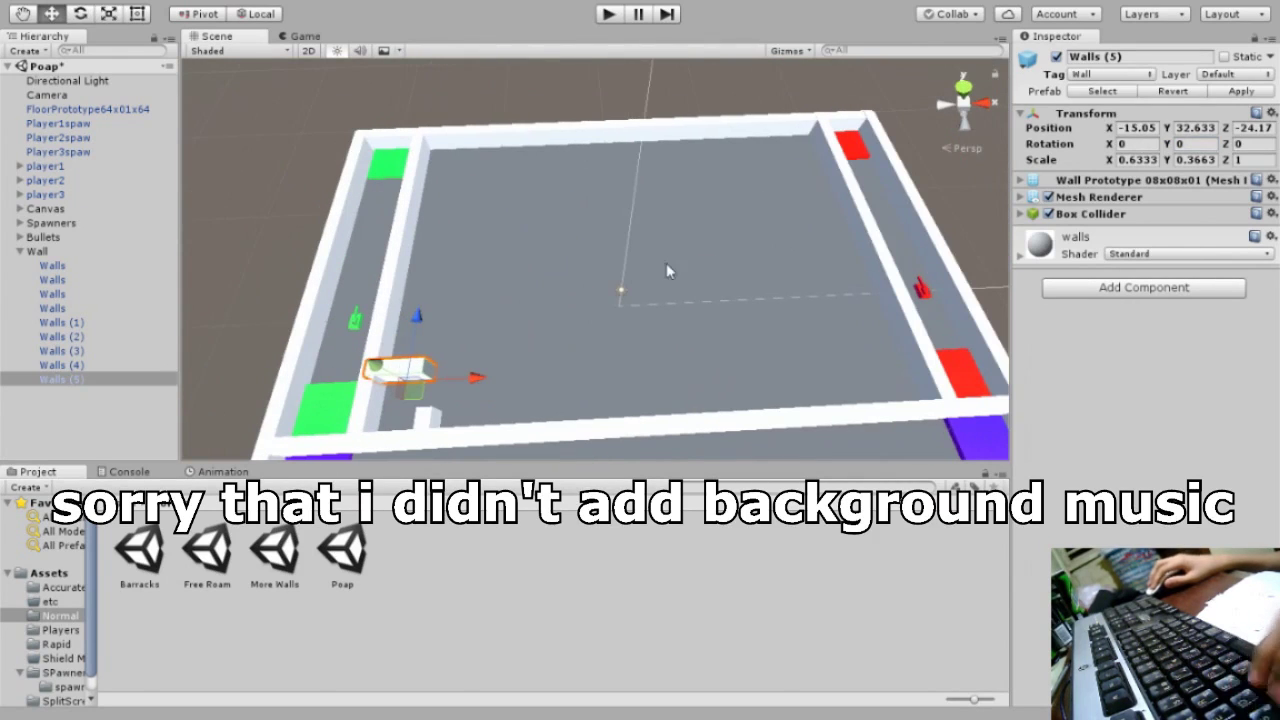
- Add and widen more wall copies up to Walls (7), then undo to remove them
key("ctrl+d")
left_click_drag(437, 318, 447, 262)
key("r")
left_click_drag(485, 318, 445, 318)
key("w")
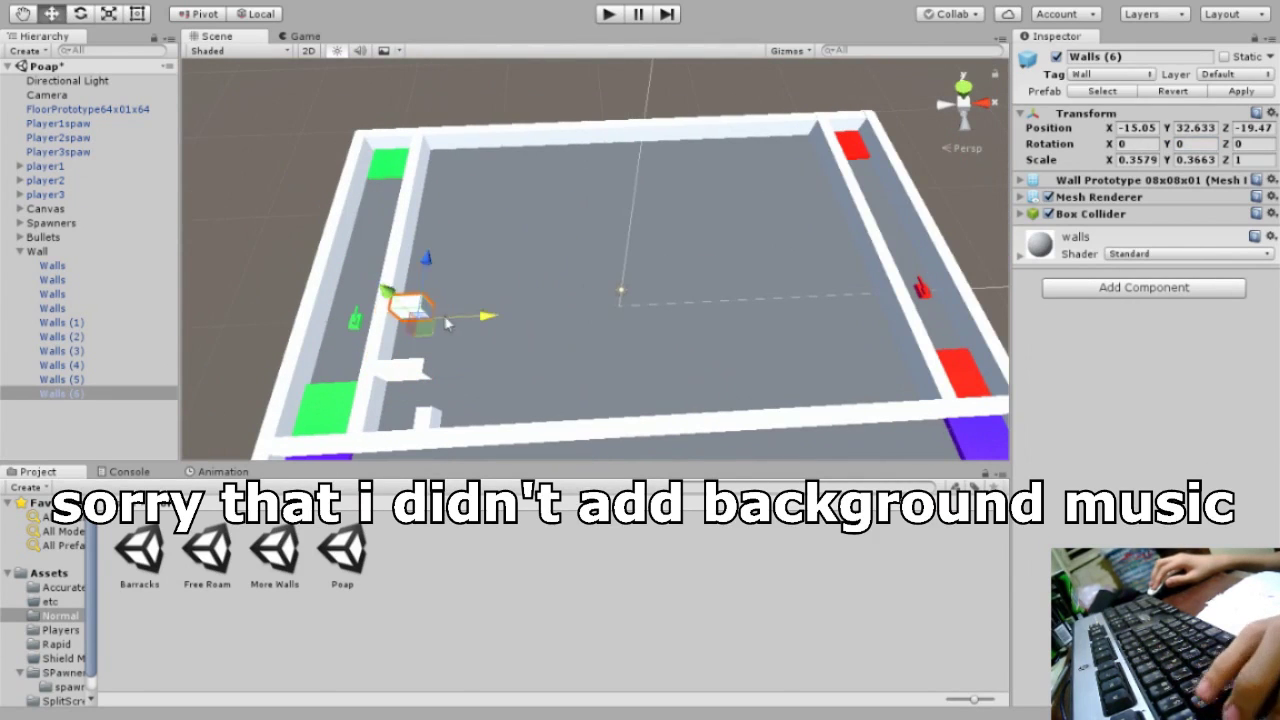
right_click_drag(440, 263, 459, 273, "alt")
key("ctrl+d")
key("r")
mouse_move(470, 300)
left_mouse_down()
mouse_move(515, 300)
mouse_move(665, 352)
mouse_move(613, 295)
mouse_move(789, 14)
left_mouse_up()
key("ctrl+z")
key("ctrl+z")
key("ctrl+z")
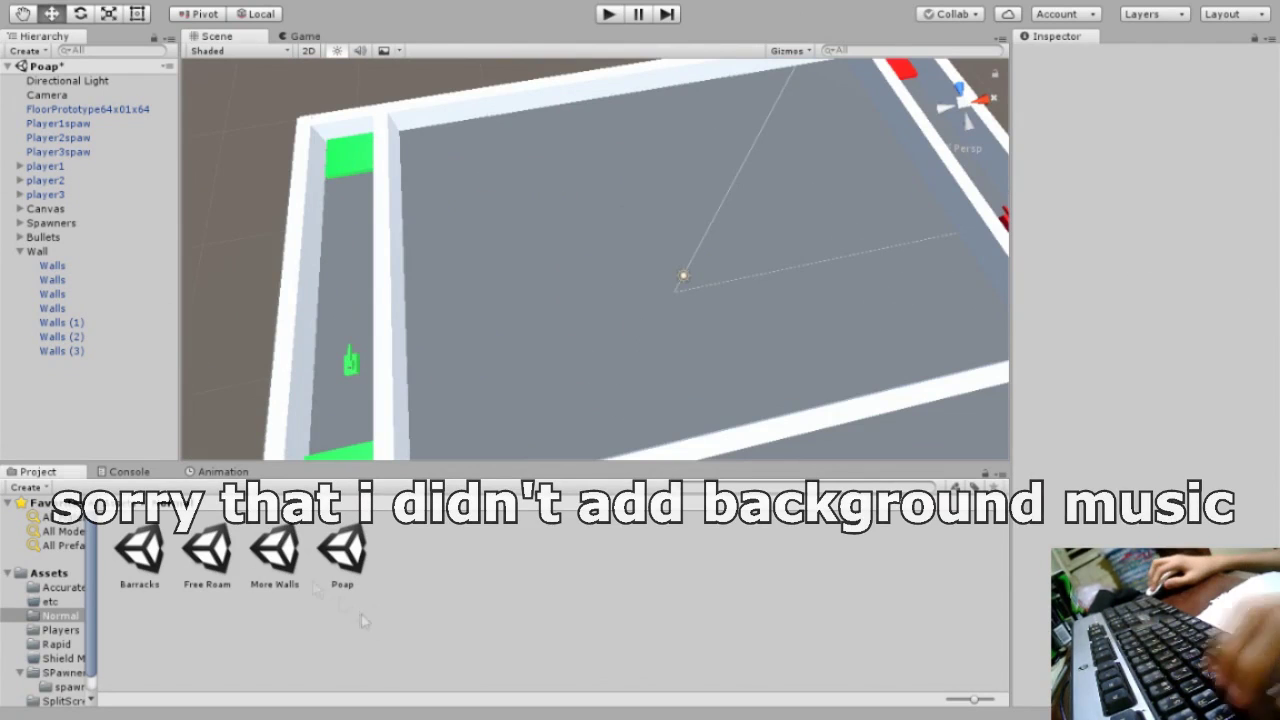
- Reopen the Poap scene and duplicate Walls (33), moving the copy along Z and widening Walls (34)
double_click(275, 550)
double_click(342, 550)
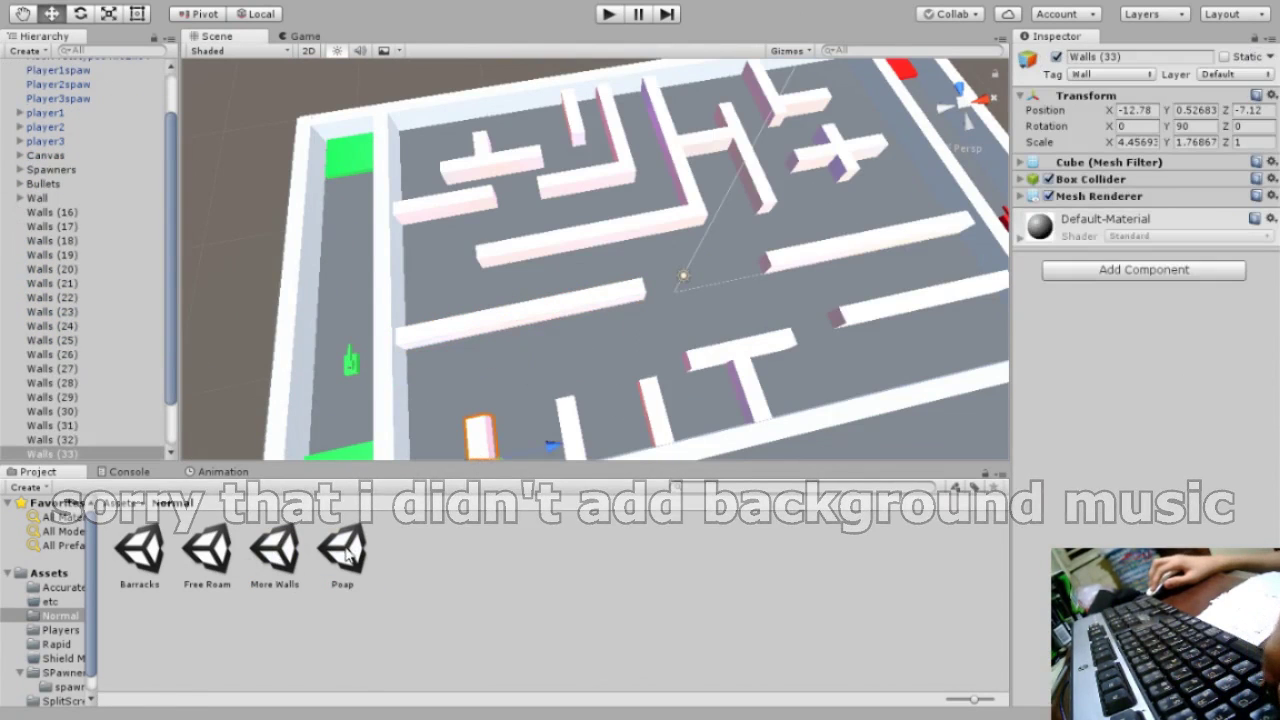
mouse_move(490, 428)
left_mouse_down("alt")
mouse_move(488, 345)
mouse_move(670, 368)
left_mouse_up("alt")
left_click(488, 345)
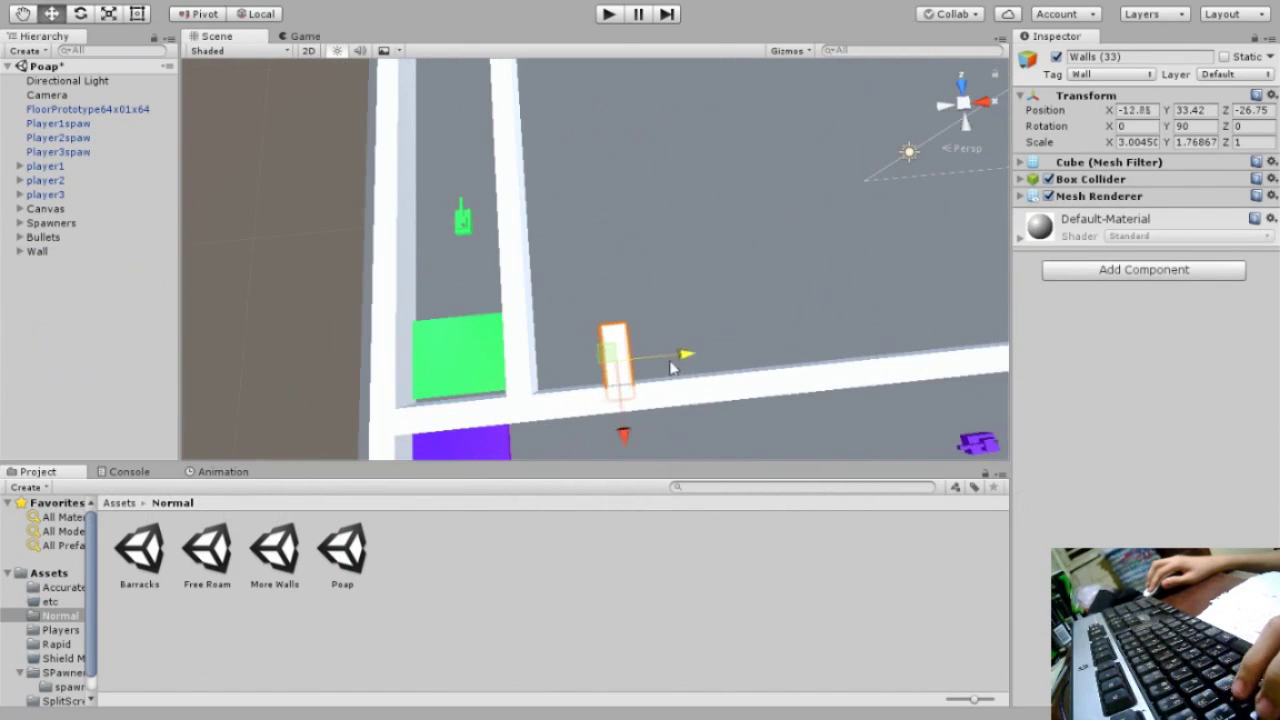
key("ctrl+d")
left_click_drag(628, 440, 623, 393)
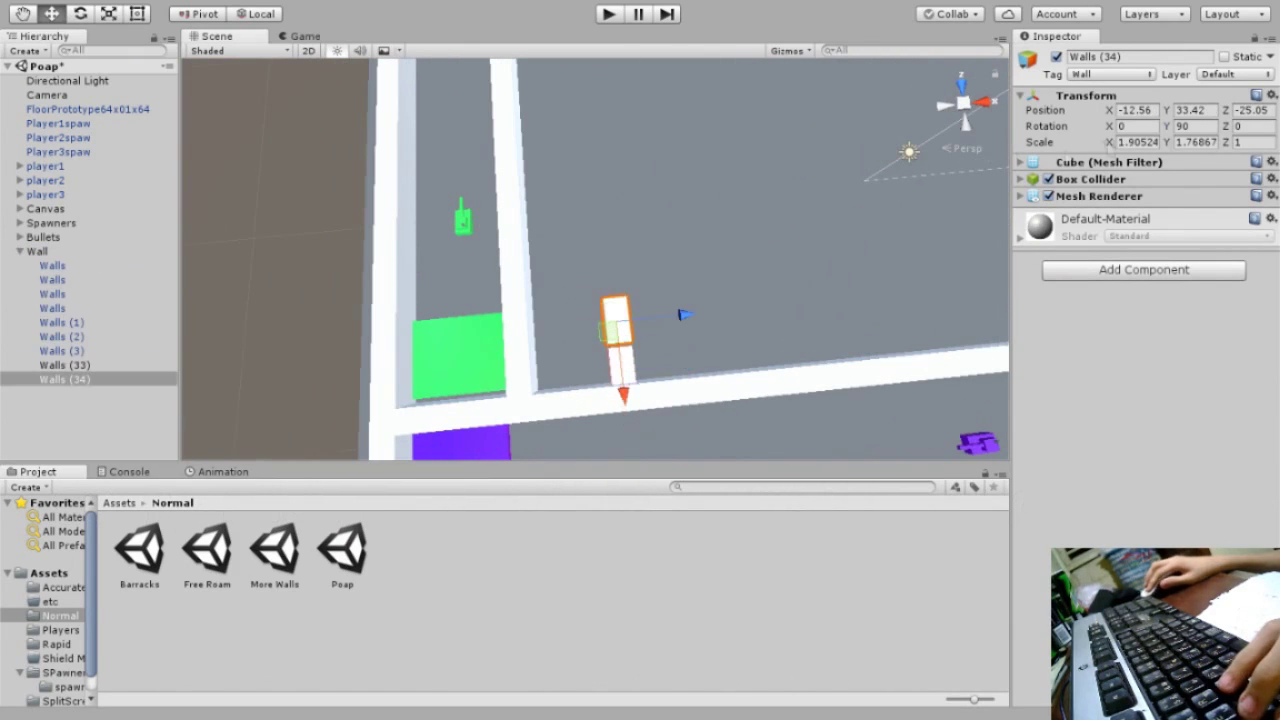
type("0")
key("Return")
left_click_drag(690, 306, 725, 300)
key("w")
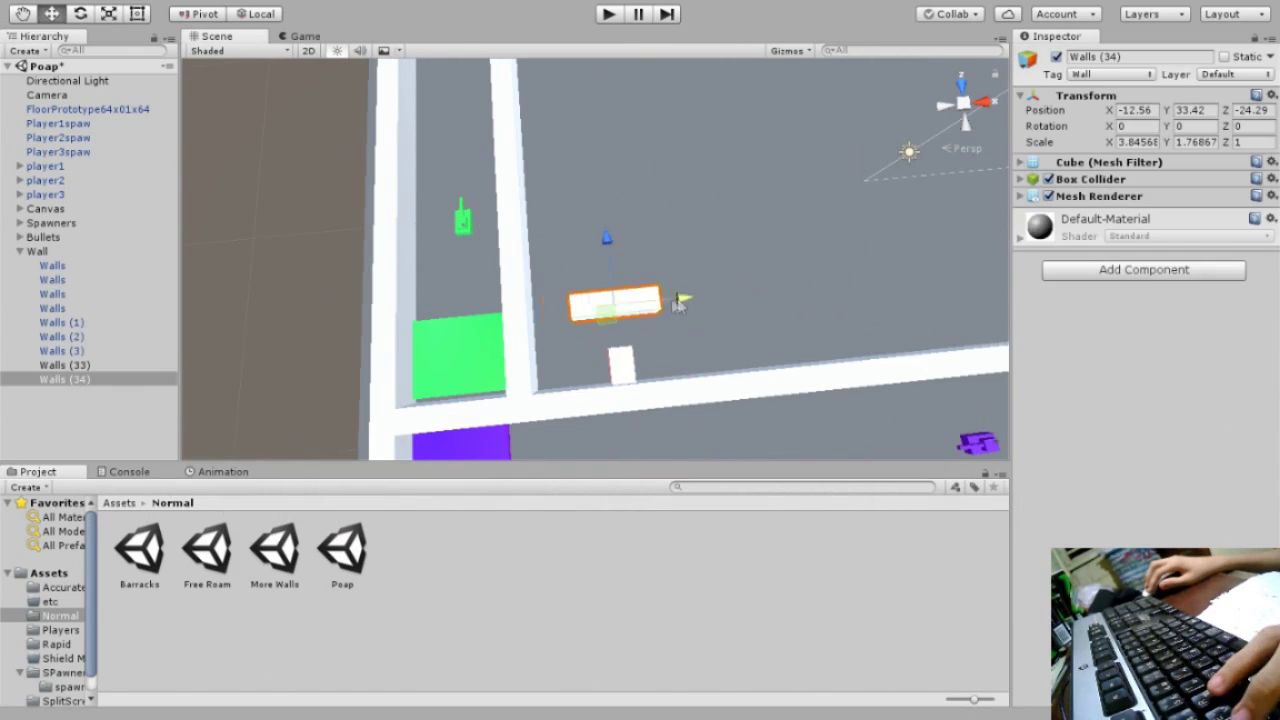
- Add a narrowed wall copy, Walls (35), and a copy Walls (36) shifted right along X
mouse_move(624, 305)
left_mouse_down("alt")
mouse_move(600, 290)
mouse_move(596, 240)
left_mouse_up("alt")
left_click(700, 250)
left_click(590, 335)
key("ctrl+d")
key("r")
left_click_drag(648, 256, 600, 300)
key("ctrl+d")
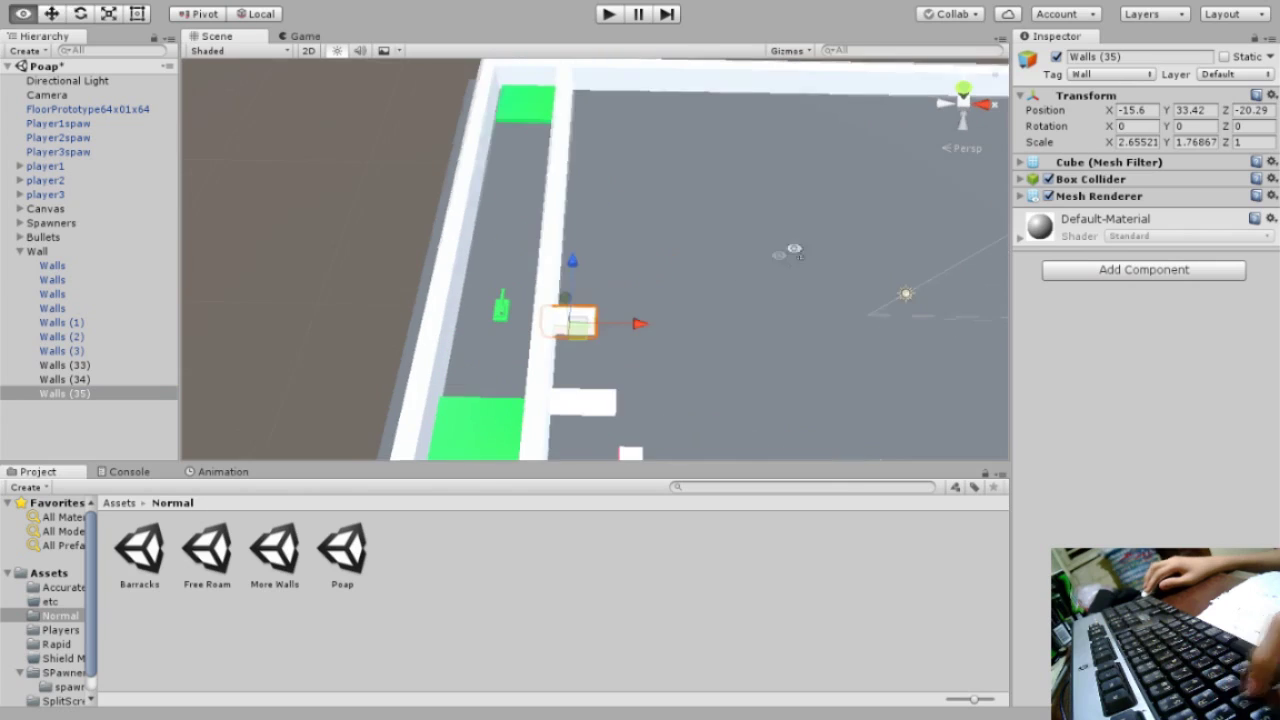
left_click(128, 396)
key("ctrl+z")
left_click_drag(709, 274, 711, 293, "alt")
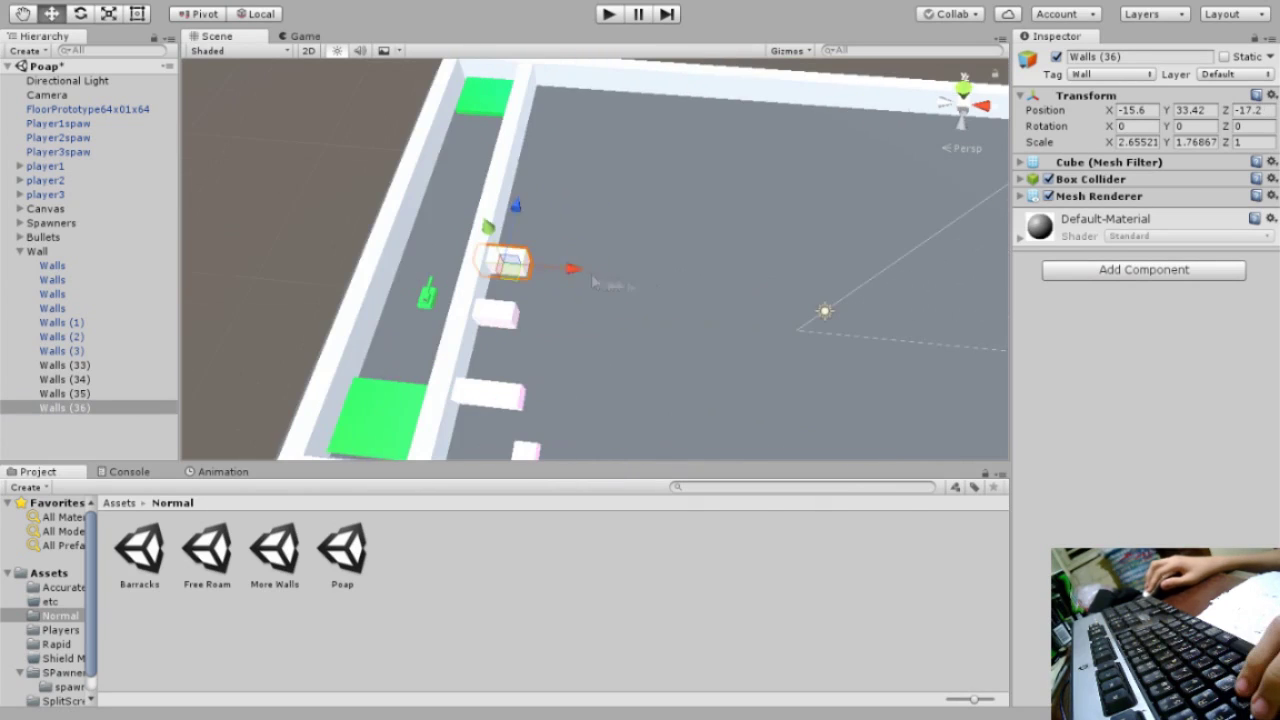
left_click_drag(565, 279, 565, 285)
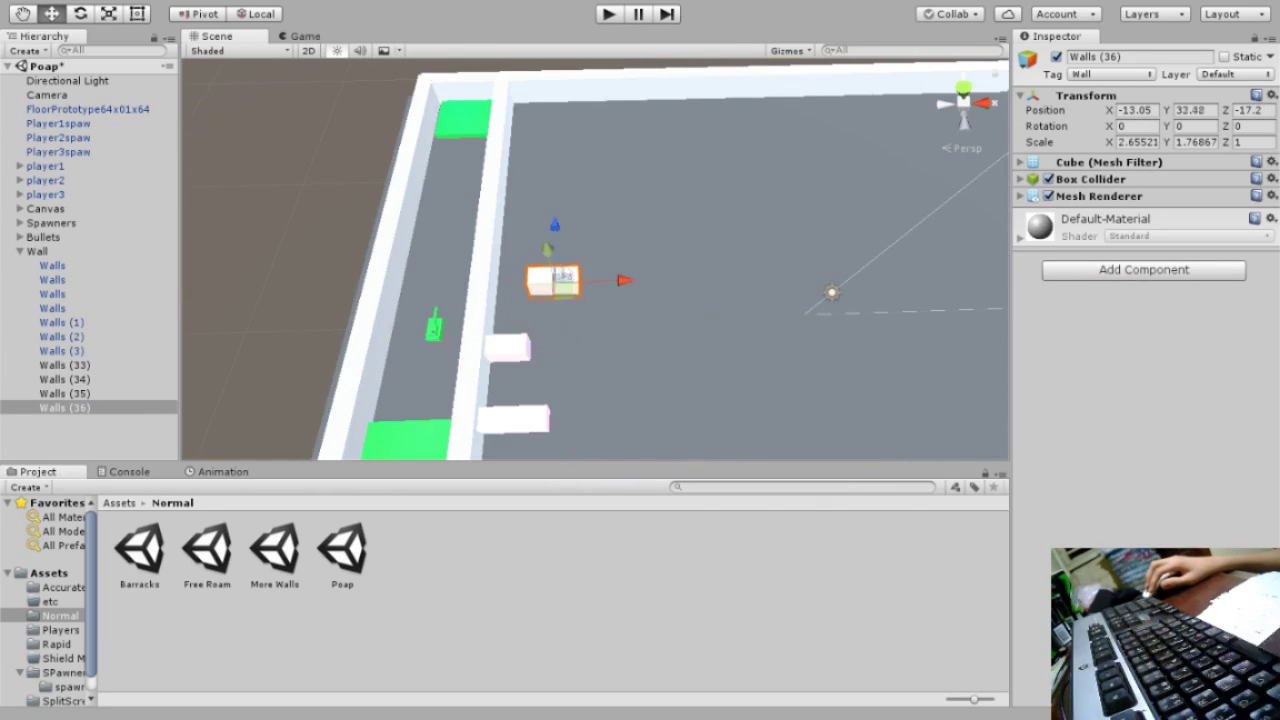
middle_click_drag(598, 291, 598, 230)
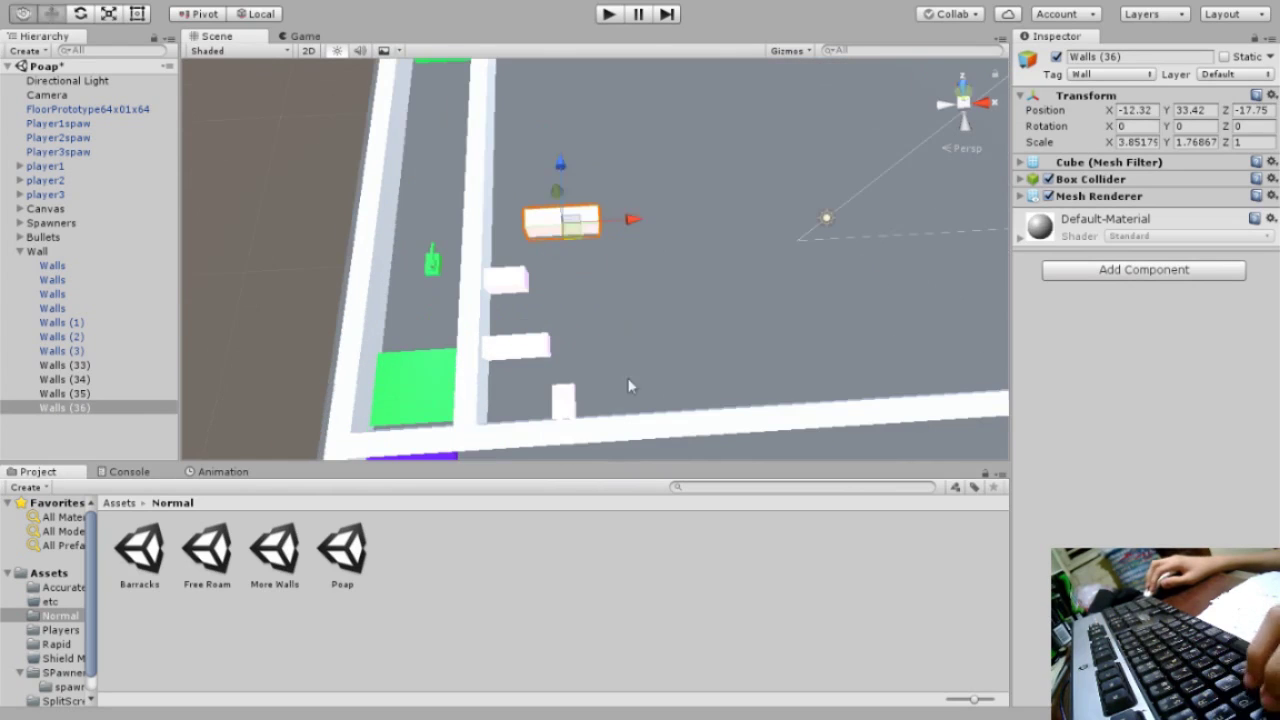
- Place a vertical wall copy, Walls (37), and a horizontal copy further down the arena
left_click(563, 420)
key("ctrl+d")
left_click_drag(563, 425, 613, 345)
key("r")
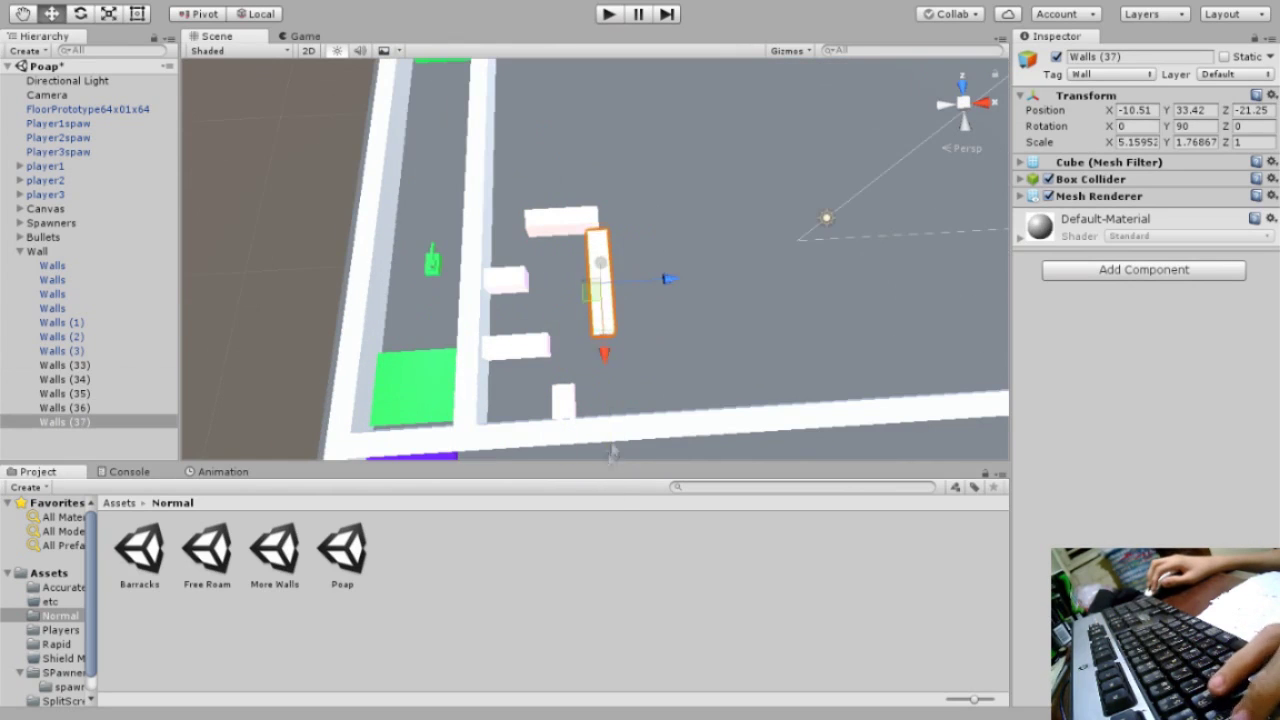
left_click_drag(644, 260, 658, 256)
key("r")
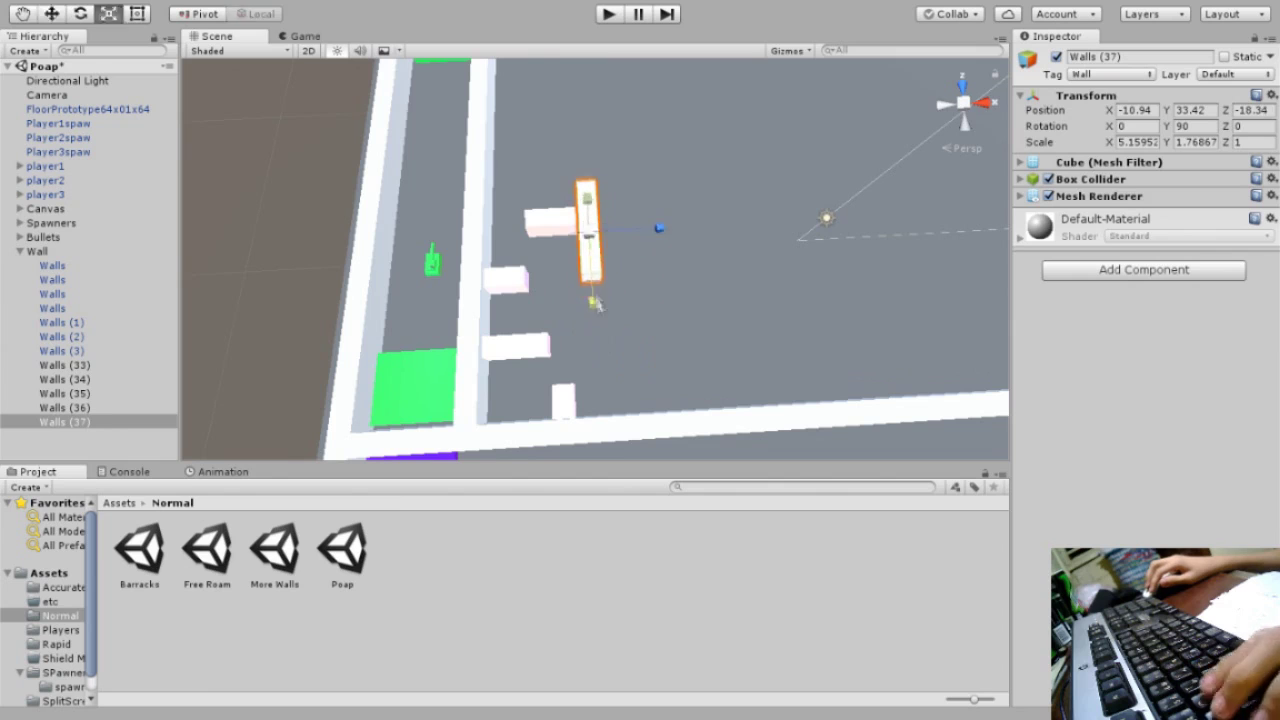
left_click(550, 220)
key("ctrl+d")
mouse_move(575, 175)
left_mouse_down()
mouse_move(585, 250)
mouse_move(694, 280)
mouse_move(675, 282)
left_mouse_up()
left_click(694, 285)
- Duplicate more vertical and horizontal pieces to finish the L- and T-shaped barriers up to Walls (41)
left_click(580, 298)
key("ctrl+d")
mouse_move(577, 372)
left_mouse_down()
mouse_move(585, 272)
mouse_move(663, 259)
left_mouse_up()
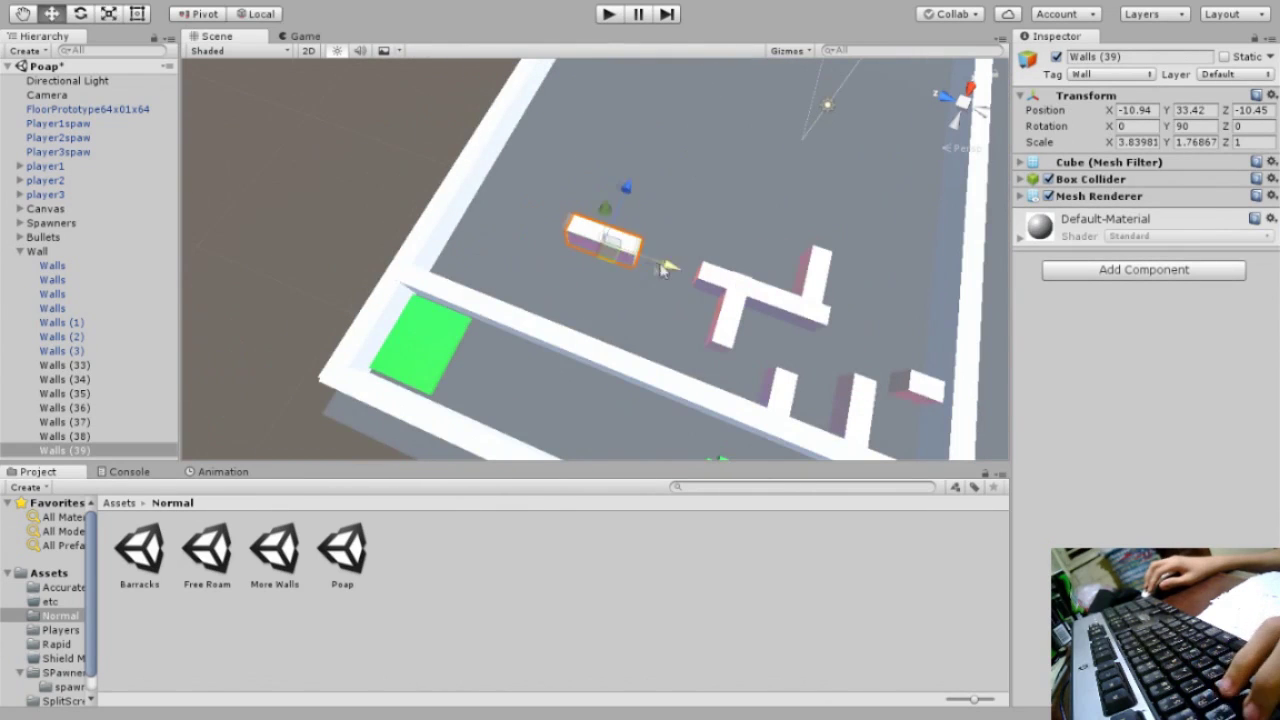
left_click(735, 325)
key("ctrl+z")
key("ctrl+z")
key("ctrl+z")
key("ctrl+z")
left_click(718, 338)
key("ctrl+d")
left_click_drag(718, 330, 585, 232)
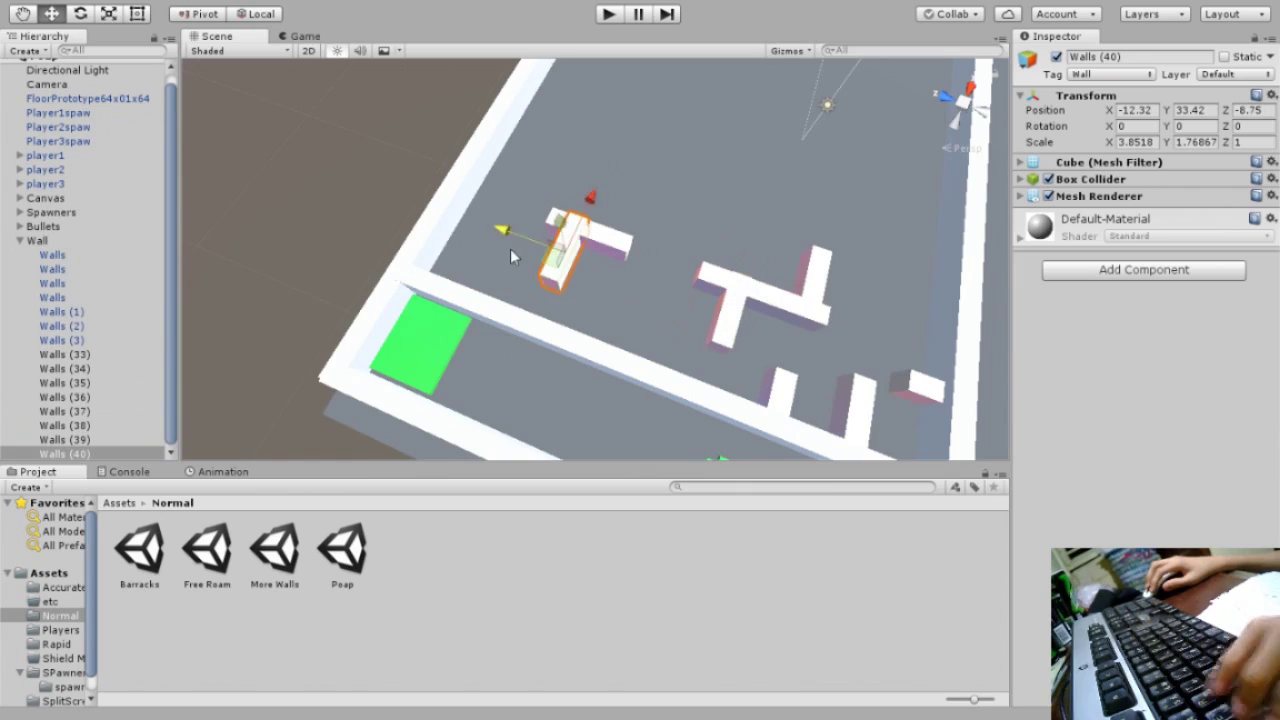
mouse_move(336, 208)
left_mouse_down("alt")
mouse_move(700, 380)
mouse_move(649, 374)
mouse_move(680, 277)
mouse_move(705, 328)
mouse_move(562, 275)
left_mouse_up("alt")
left_click(700, 386)
left_click(660, 380)
key("ctrl+d")
left_click(686, 257)
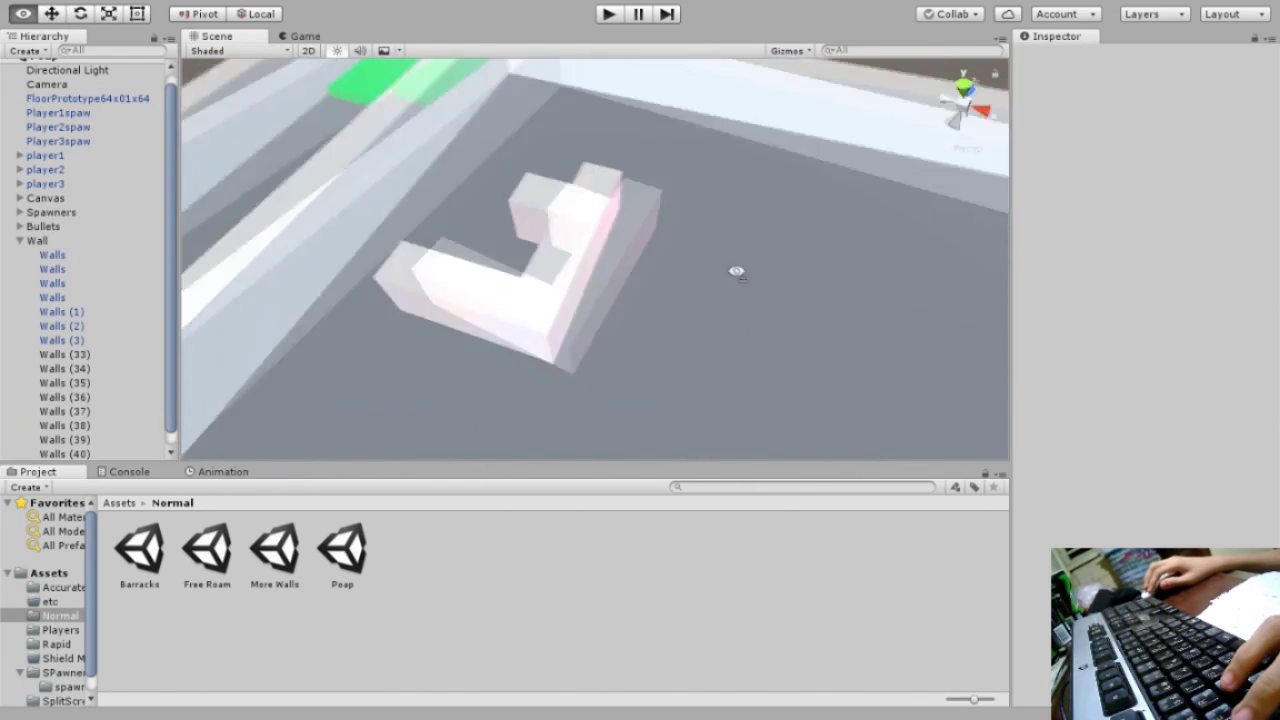
- Duplicate Walls (40), undo it, and select several wall blocks on the arena's left side
left_click_drag(686, 257, 692, 316, "alt")
left_click(688, 297)
key("ctrl+d")
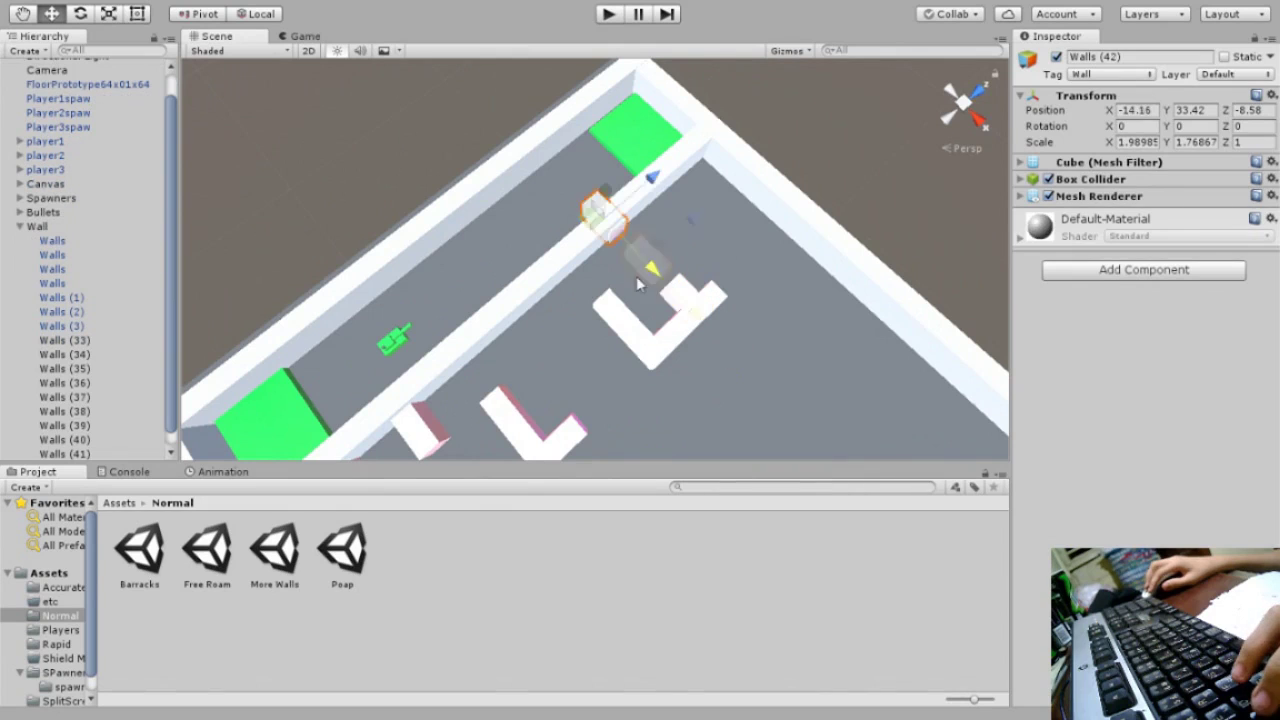
left_click(672, 206)
mouse_move(672, 206)
left_mouse_down("alt")
mouse_move(640, 278)
mouse_move(700, 230)
mouse_move(552, 212)
mouse_move(543, 300)
left_mouse_up("alt")
key("ctrl+z")
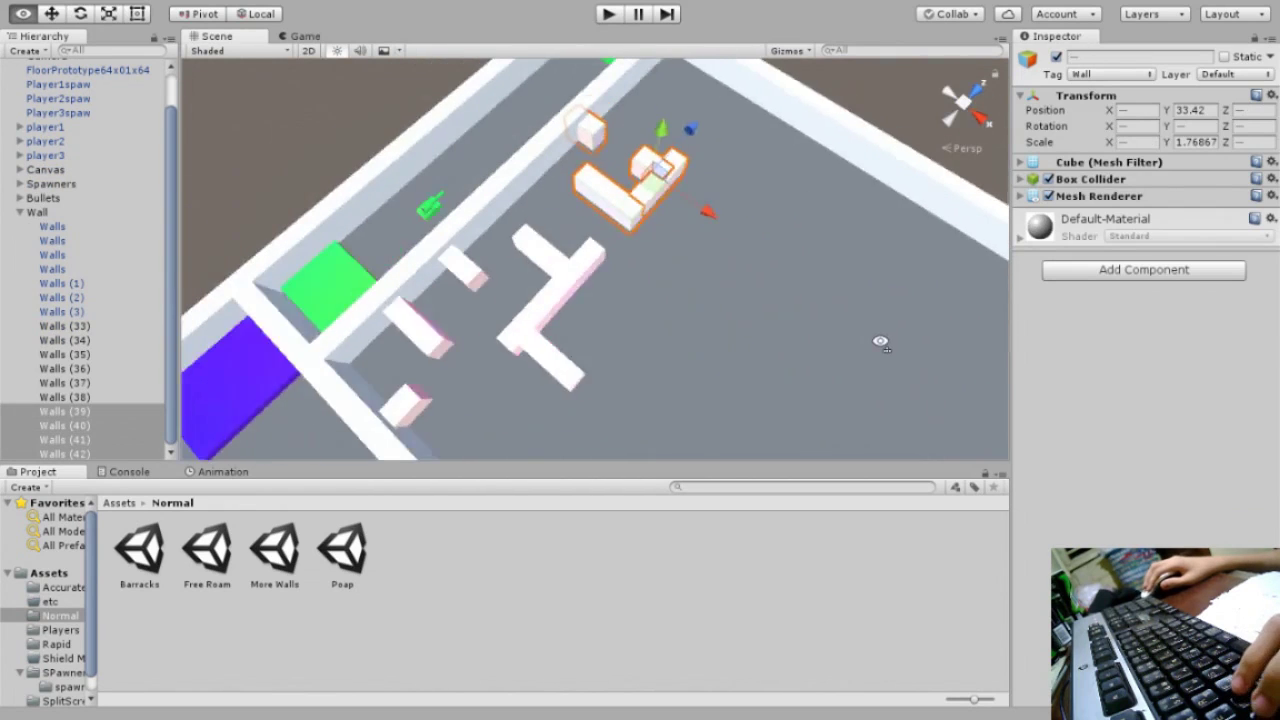
left_click(465, 310, "shift")
left_click(566, 305, "shift")
left_click(567, 297, "shift")
mouse_move(590, 360)
left_mouse_down("alt")
mouse_move(575, 250)
mouse_move(630, 235)
mouse_move(678, 345)
mouse_move(608, 292)
mouse_move(640, 330)
left_mouse_up("alt")
- Add more wall copies up to Walls (45), placing Walls (44) near the far wall
left_click(575, 250)
key("ctrl+d")
key("r")
left_click(571, 386)
key("ctrl+d")
left_click_drag(765, 200, 810, 168)
mouse_move(760, 260)
left_mouse_down("alt")
mouse_move(676, 308)
mouse_move(571, 223)
left_mouse_up("alt")
left_click(676, 308)
left_click(571, 223)
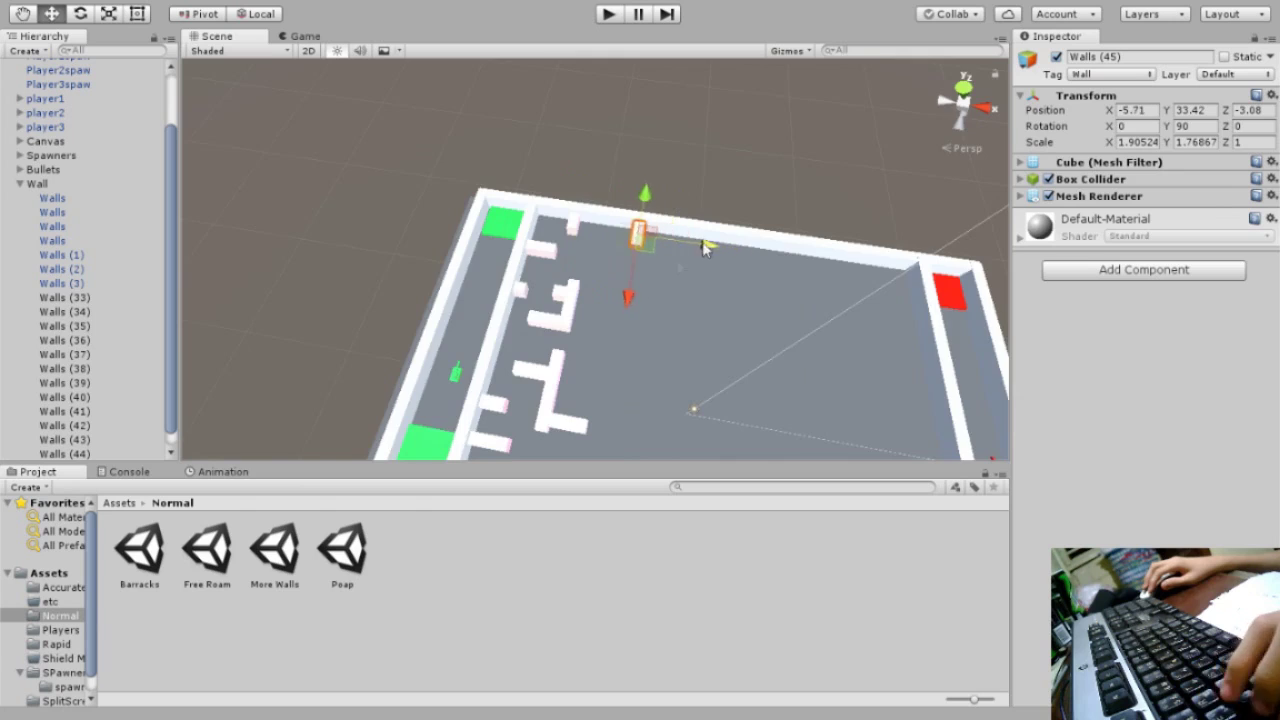
- Stretch a wall wider along X, then add a sideways copy and a shortened copy
left_click_drag(703, 248, 560, 262, "alt")
key("r")
left_click_drag(560, 262, 583, 330)
key("ctrl+d")
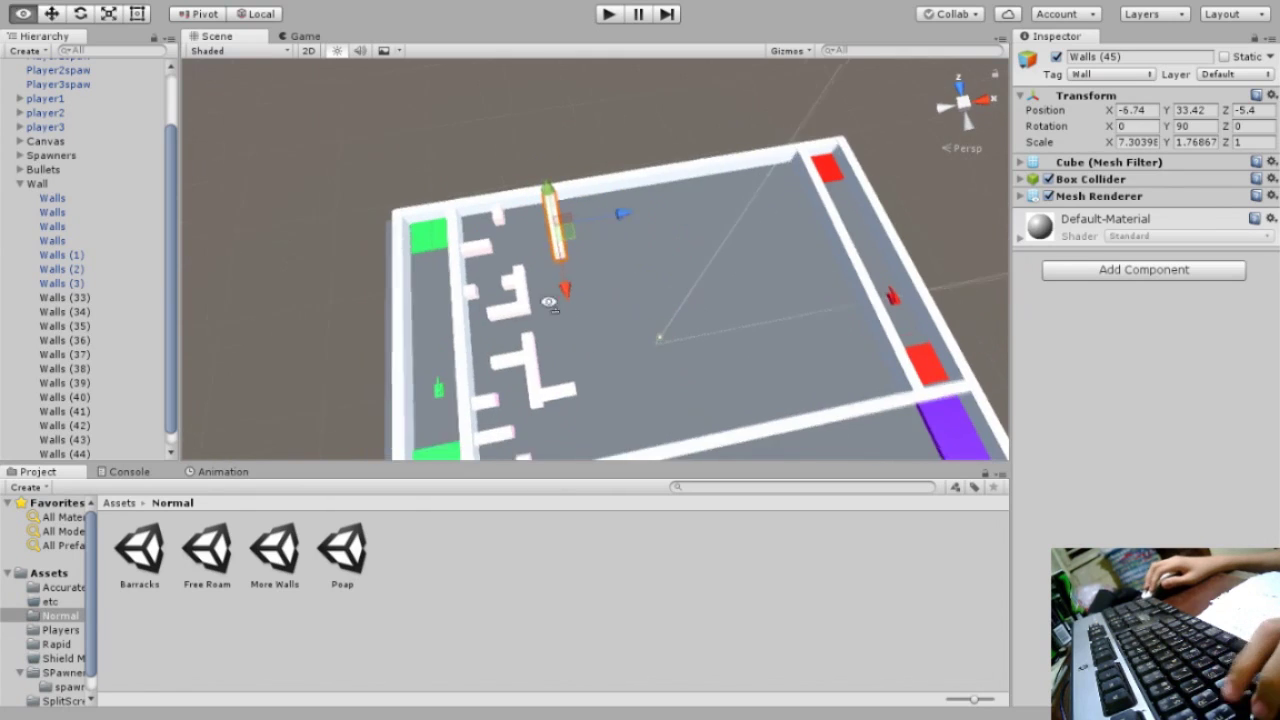
left_click_drag(617, 231, 575, 300, "alt")
left_click_drag(575, 300, 573, 318)
key("ctrl+d")
key("r")
left_click_drag(586, 398, 591, 345, "alt")
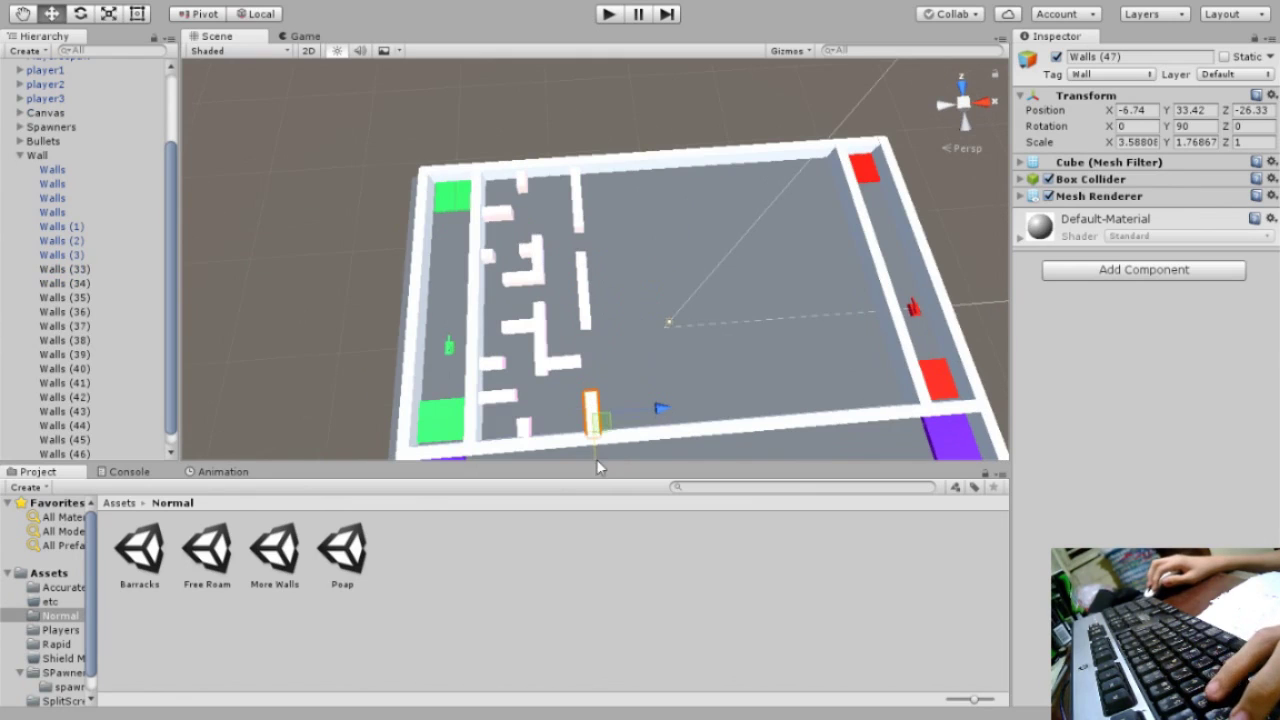
left_click(643, 252)
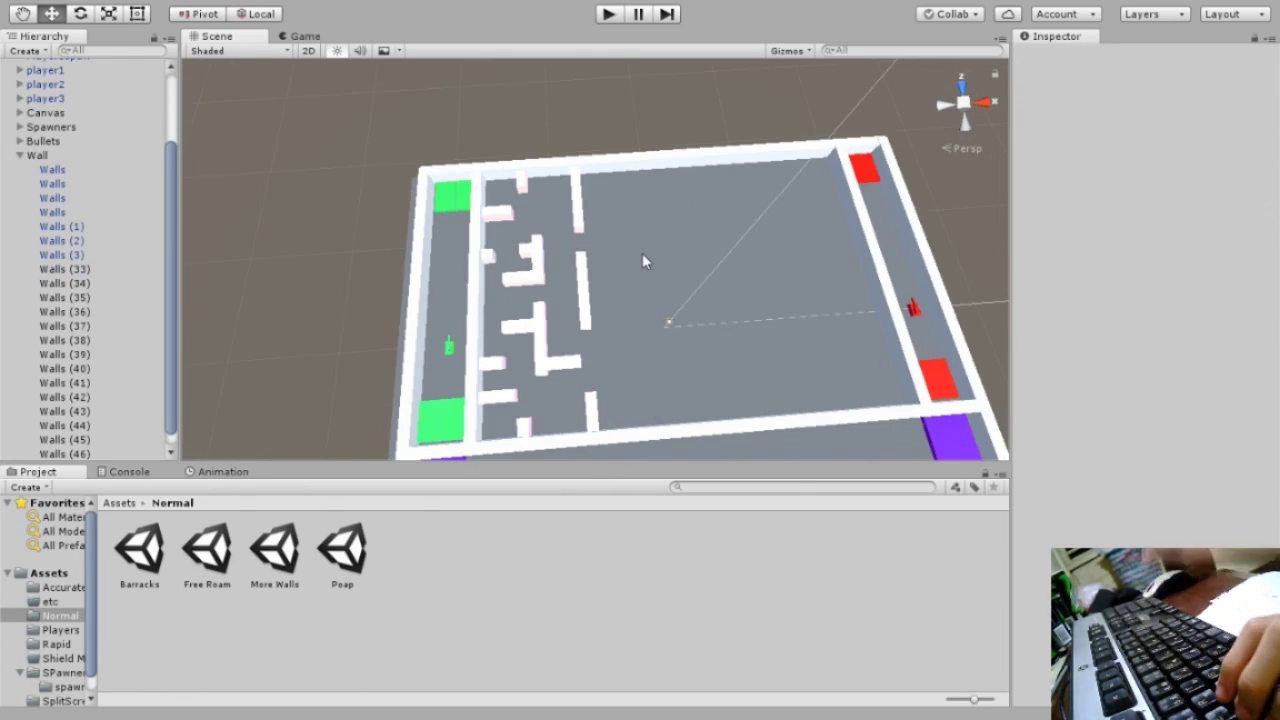
- Copy a short maze wall to the right and lengthen the earlier wall along X
left_click_drag(642, 253, 520, 290, "alt")
left_click(485, 300)
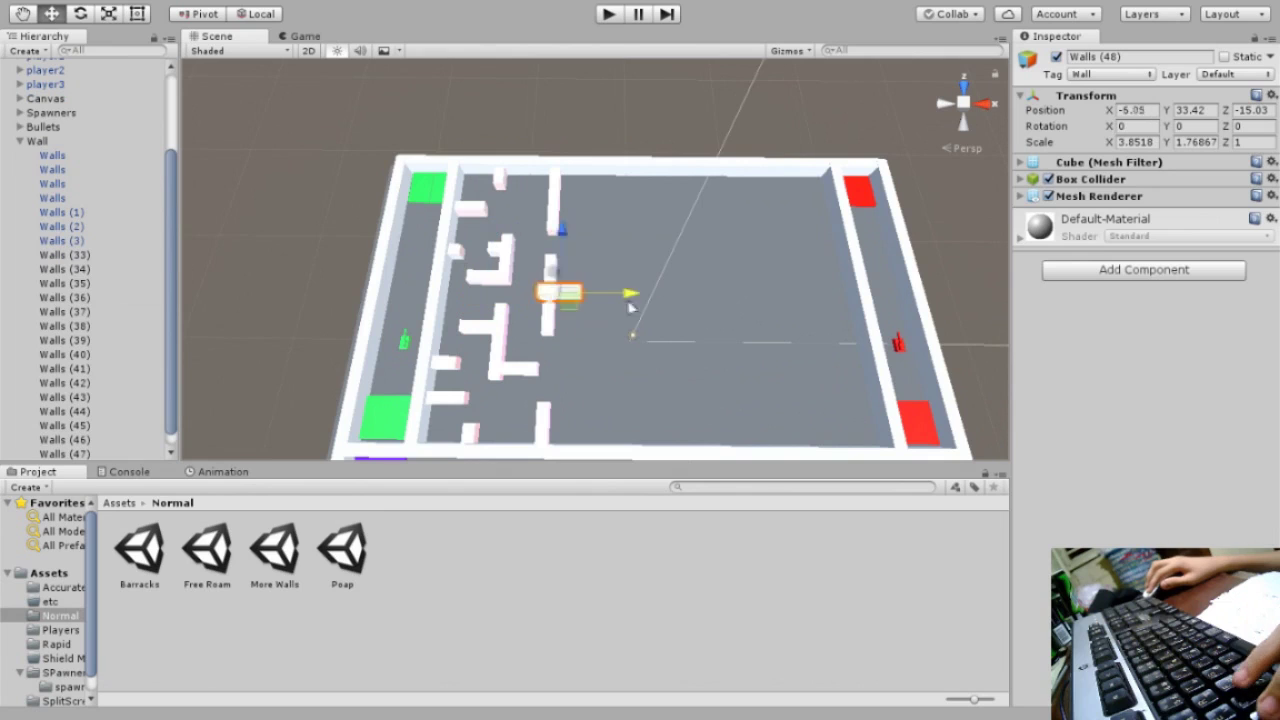
key("ctrl+d")
left_click_drag(591, 300, 620, 329)
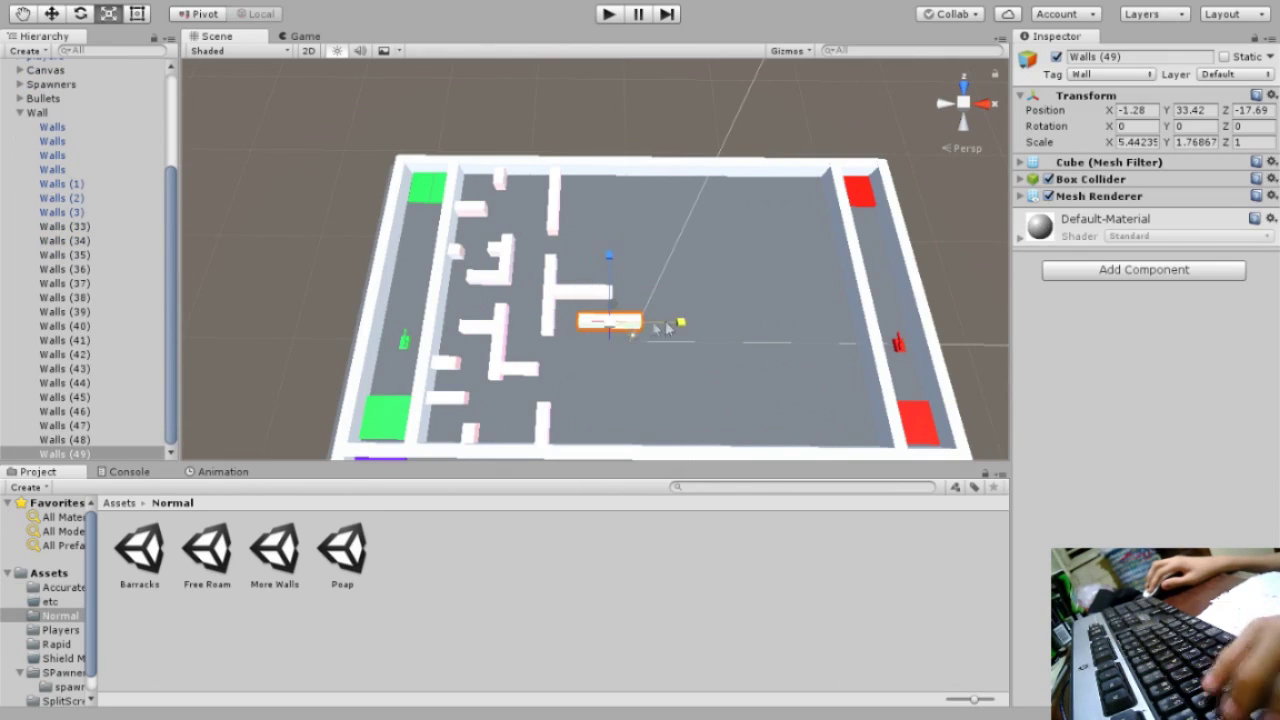
key("w")
left_click(576, 293)
key("r")
left_click_drag(645, 294, 657, 303)
- Copy the lower short wall further back and the vertical wall to the right
left_click(607, 320)
key("ctrl+d")
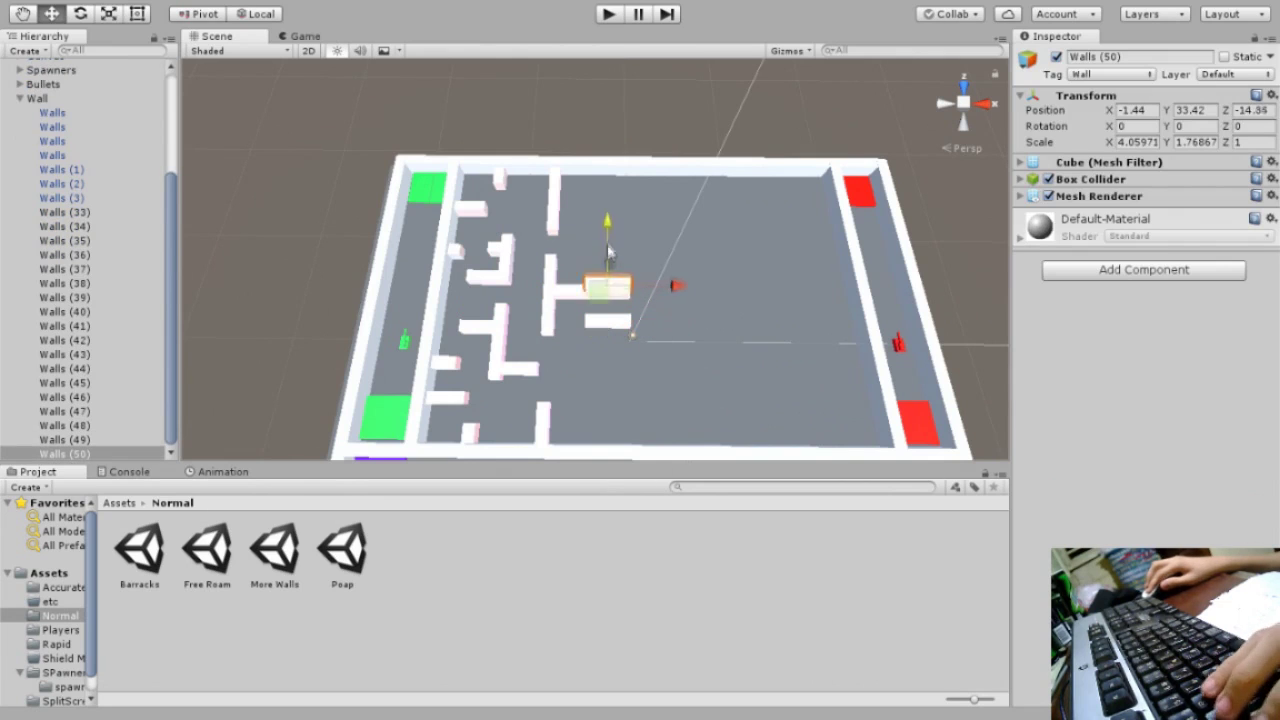
left_click_drag(608, 252, 608, 225)
key("r")
left_click(547, 305)
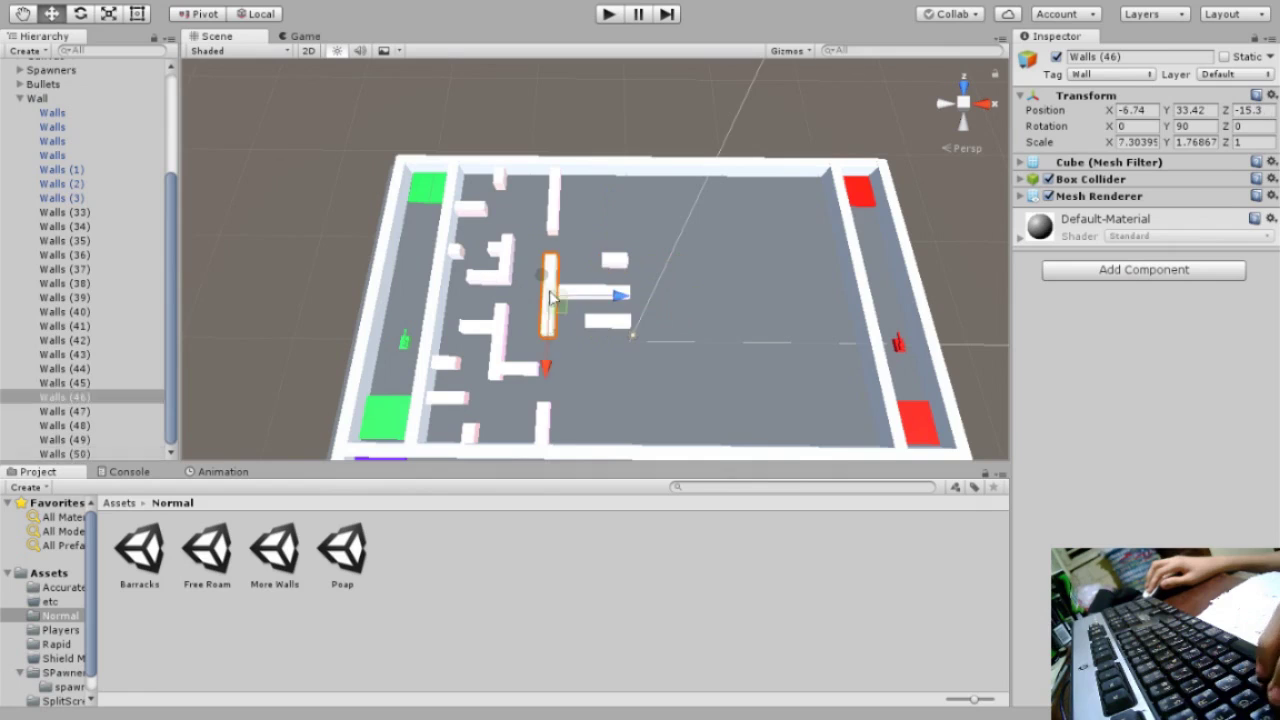
key("ctrl+d")
left_click_drag(615, 292, 640, 293)
key("f")
key("r")
- Shorten the copied vertical wall to about half and add one more copy beside it
key("w")
left_click_drag(550, 342, 571, 310)
key("r")
key("ctrl+d")
left_click_drag(547, 356, 610, 362)
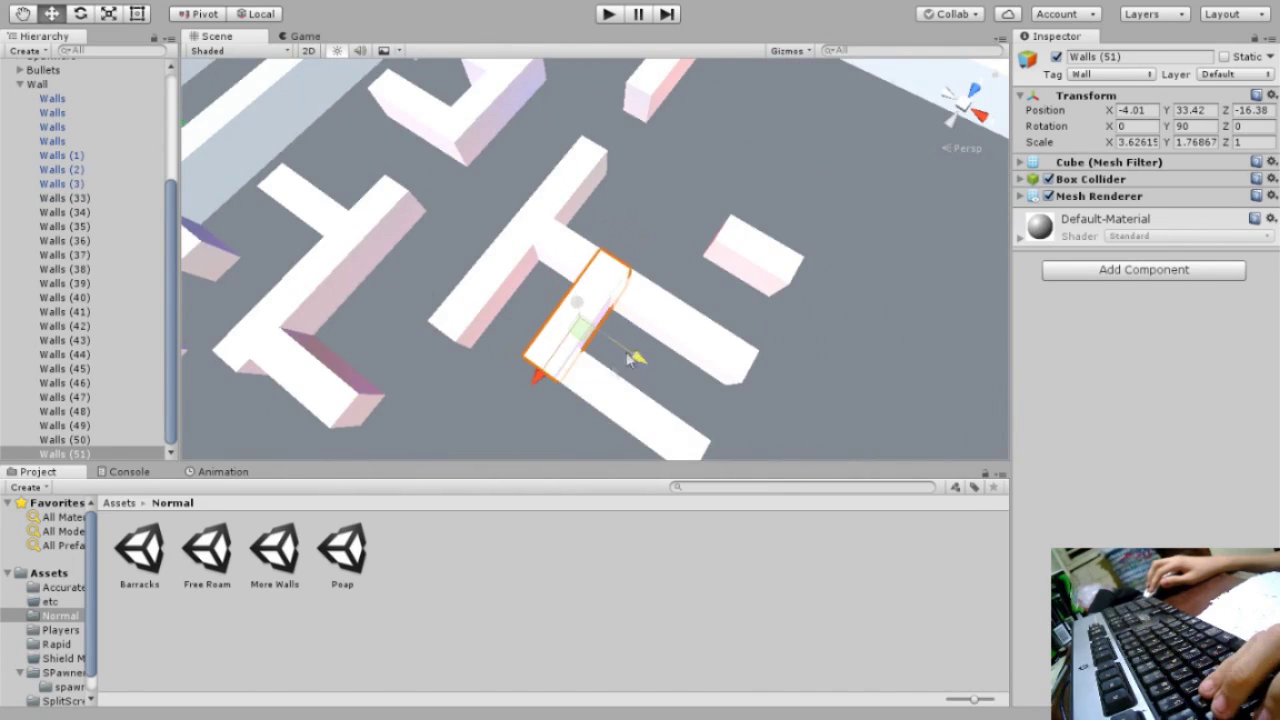
key("f")
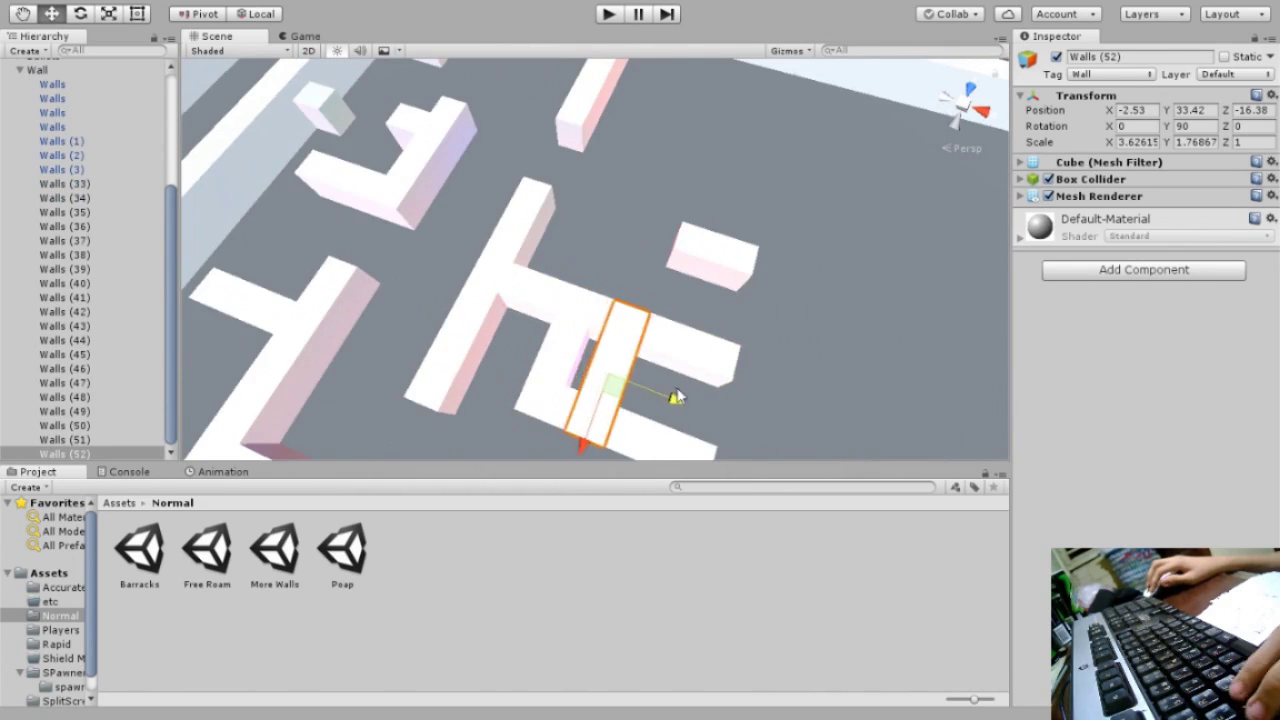
left_click_drag(580, 390, 540, 332, "alt")
left_click(540, 332)
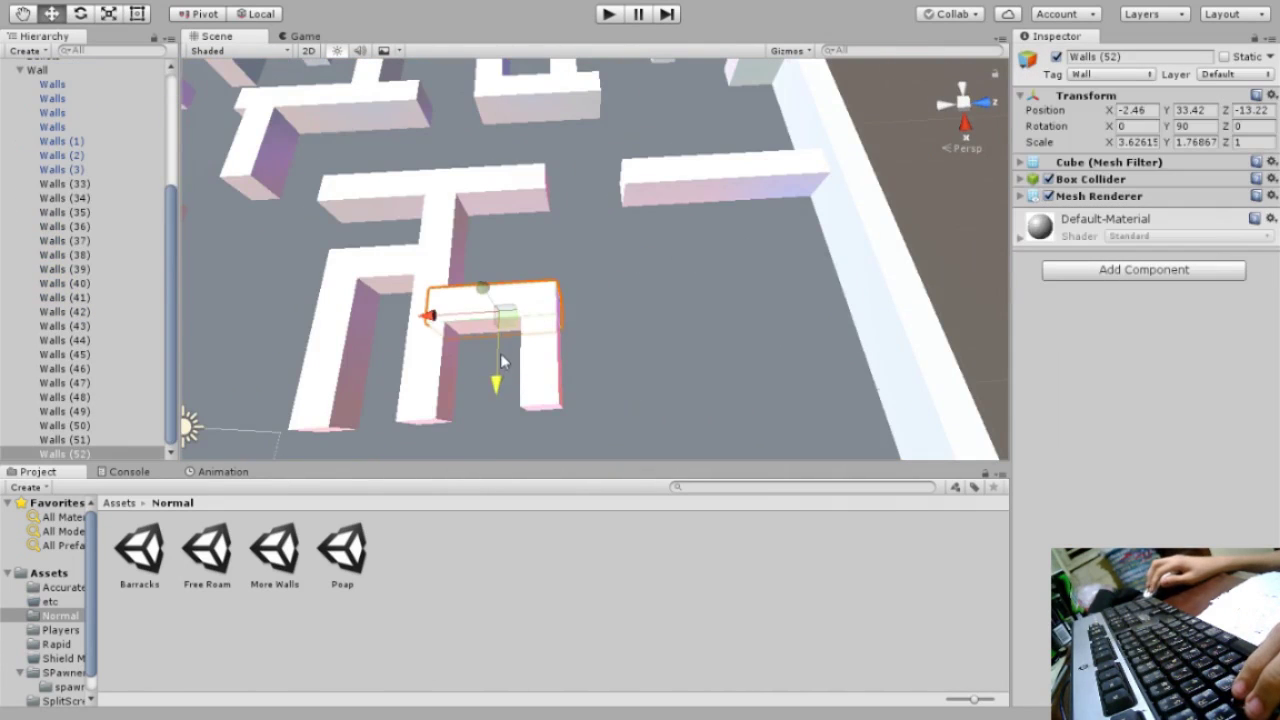
scroll(540, 332, "down", 5)
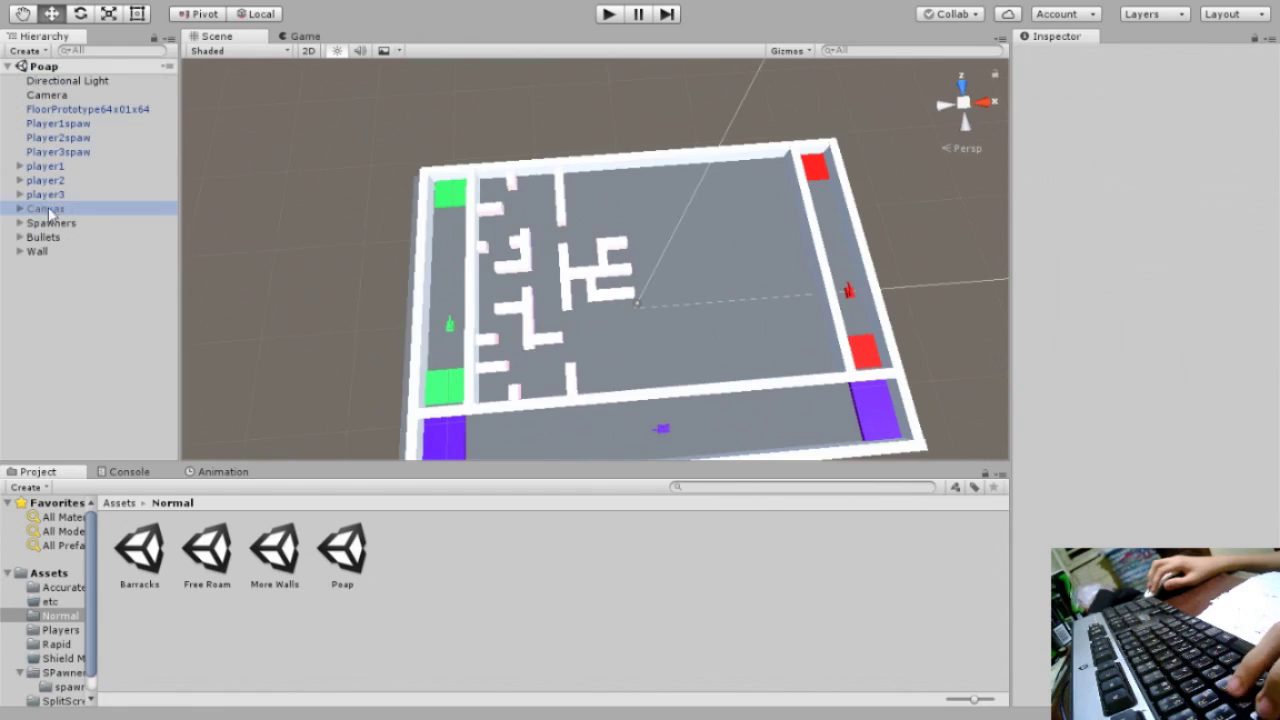
- Select the horizontal wall in the lower maze and look down on the maze
left_click(40, 208)
scroll(600, 260, "up", 5)
left_click(533, 232)
scroll(533, 232, "down", 5)
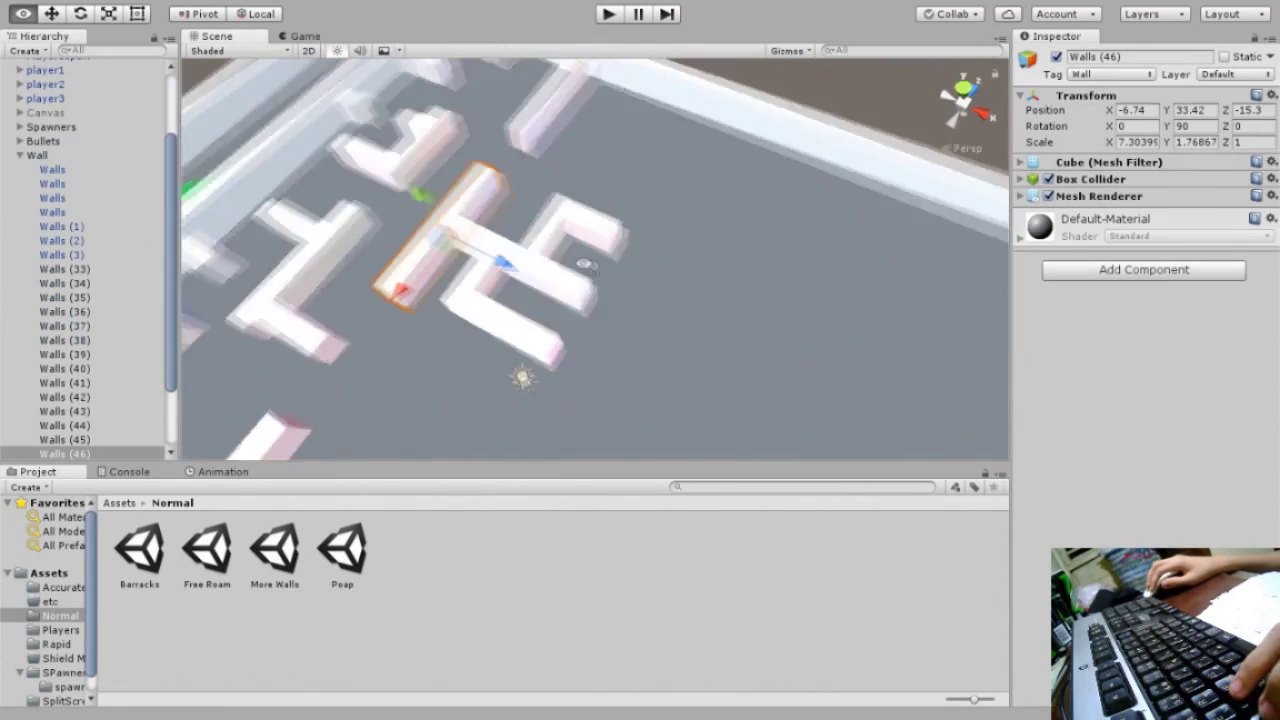
left_click(575, 233)
left_click(575, 233)
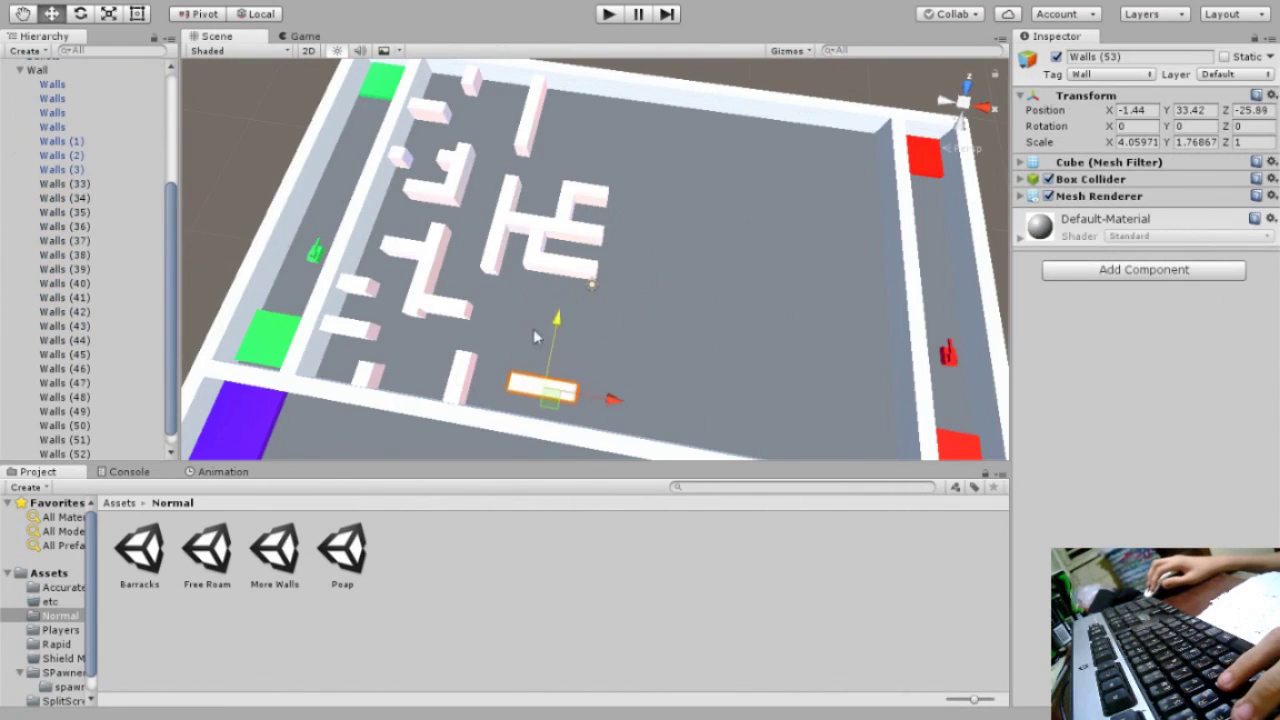
mouse_move(589, 403)
left_mouse_down("alt")
mouse_move(640, 201)
mouse_move(691, 363)
left_mouse_up("alt")
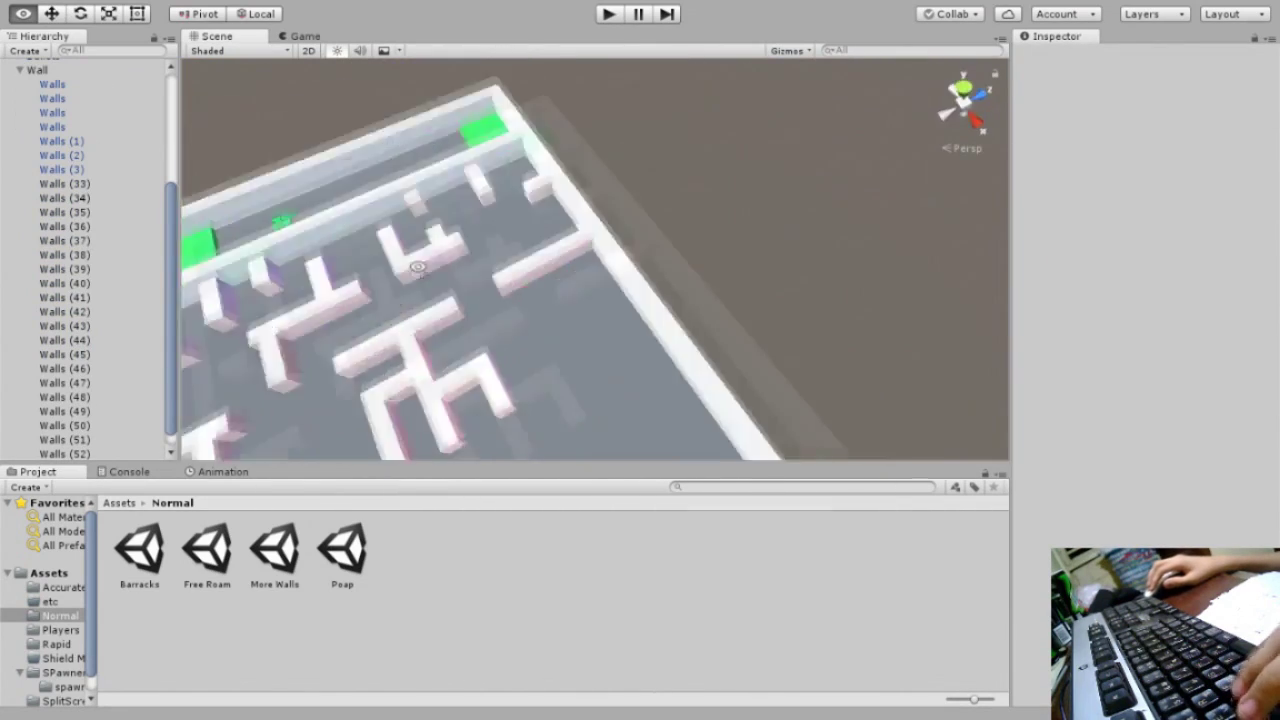
left_click(641, 370)
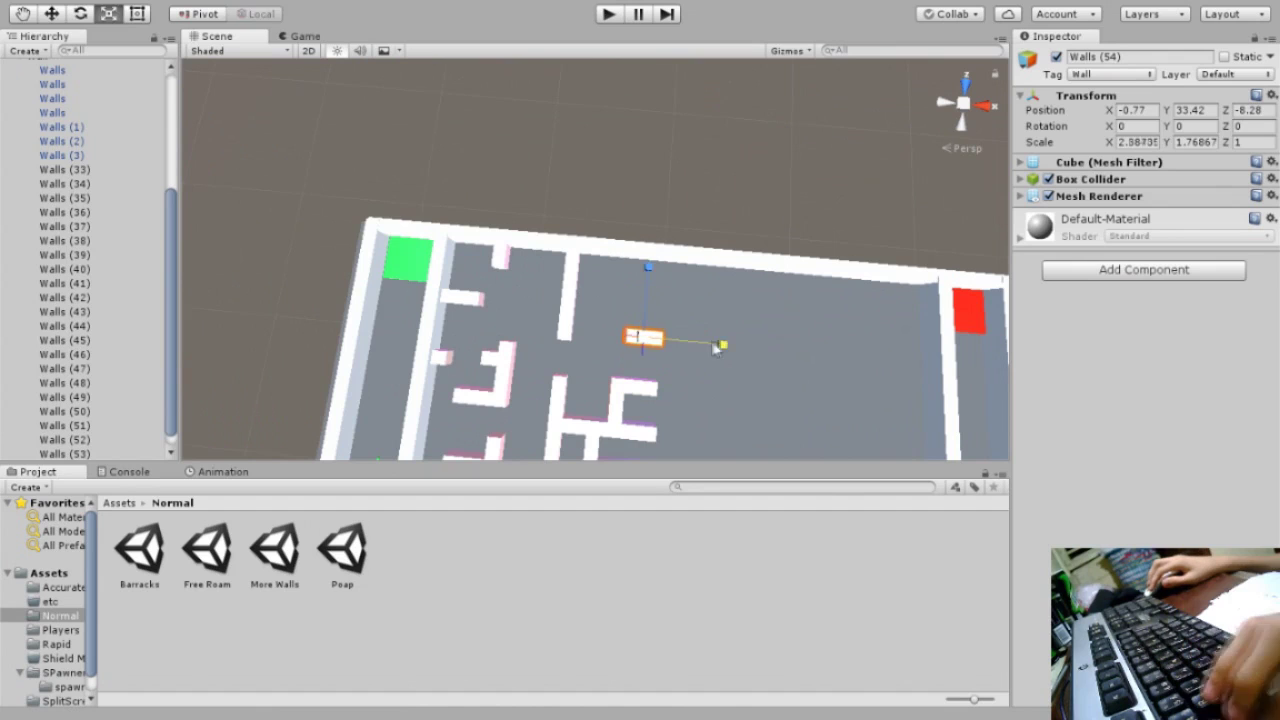
key("w")
left_click(630, 316)
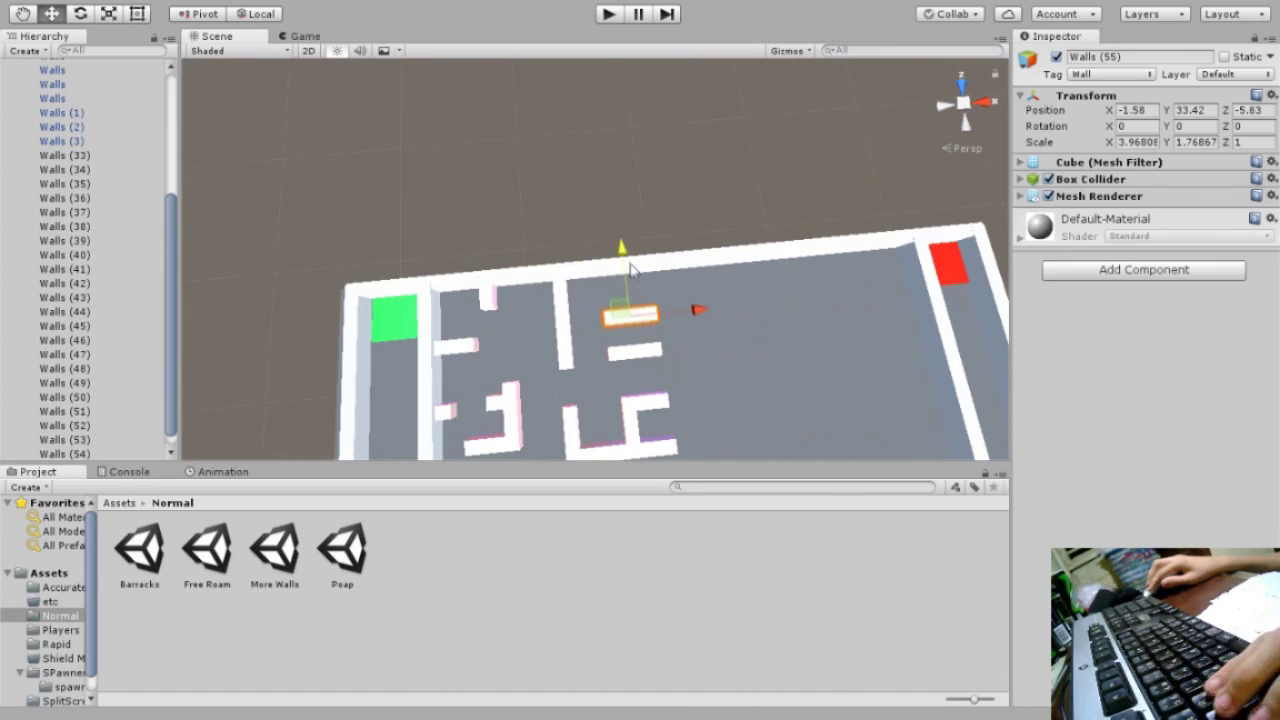
- Duplicate a wall and place the small copy below the H shape, setting Z to -8.07
left_click(645, 430)
key("ctrl+d")
left_click_drag(638, 358, 670, 366, "alt")
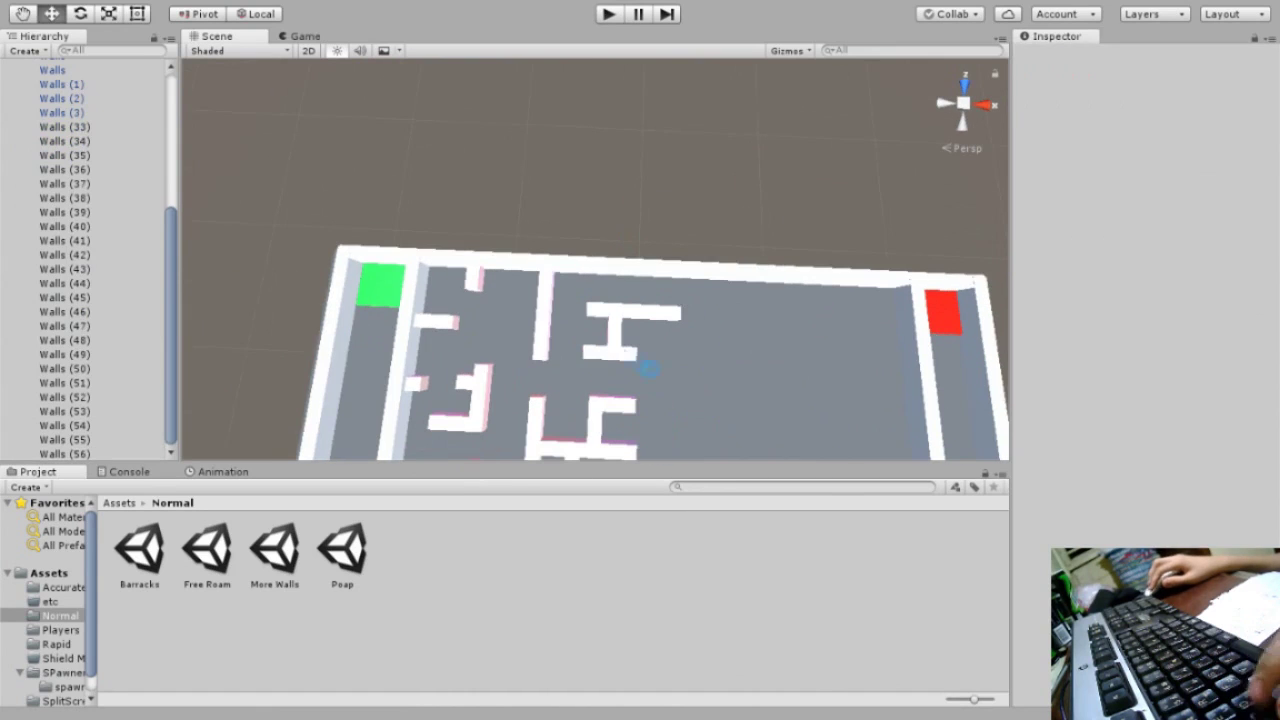
key("ctrl+z")
key("ctrl+z")
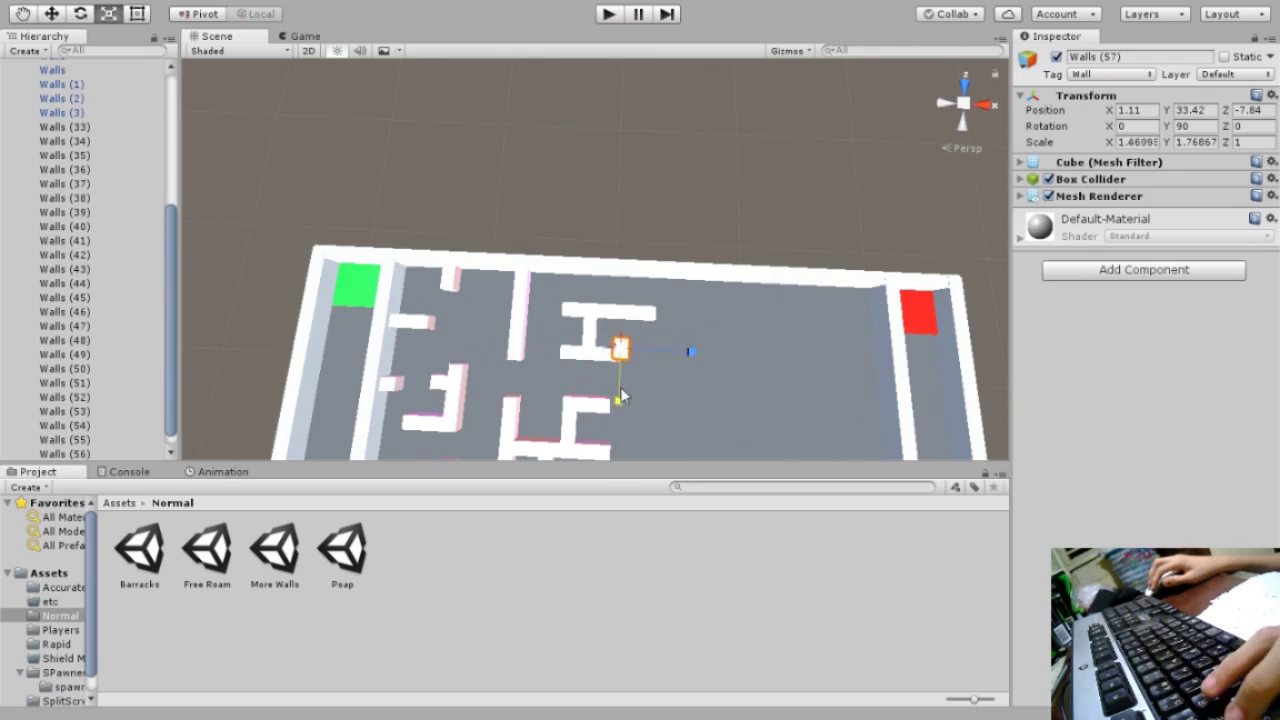
key("w")
mouse_move(620, 396)
left_mouse_down("alt")
mouse_move(352, 258)
mouse_move(285, 290)
mouse_move(775, 302)
left_mouse_up("alt")
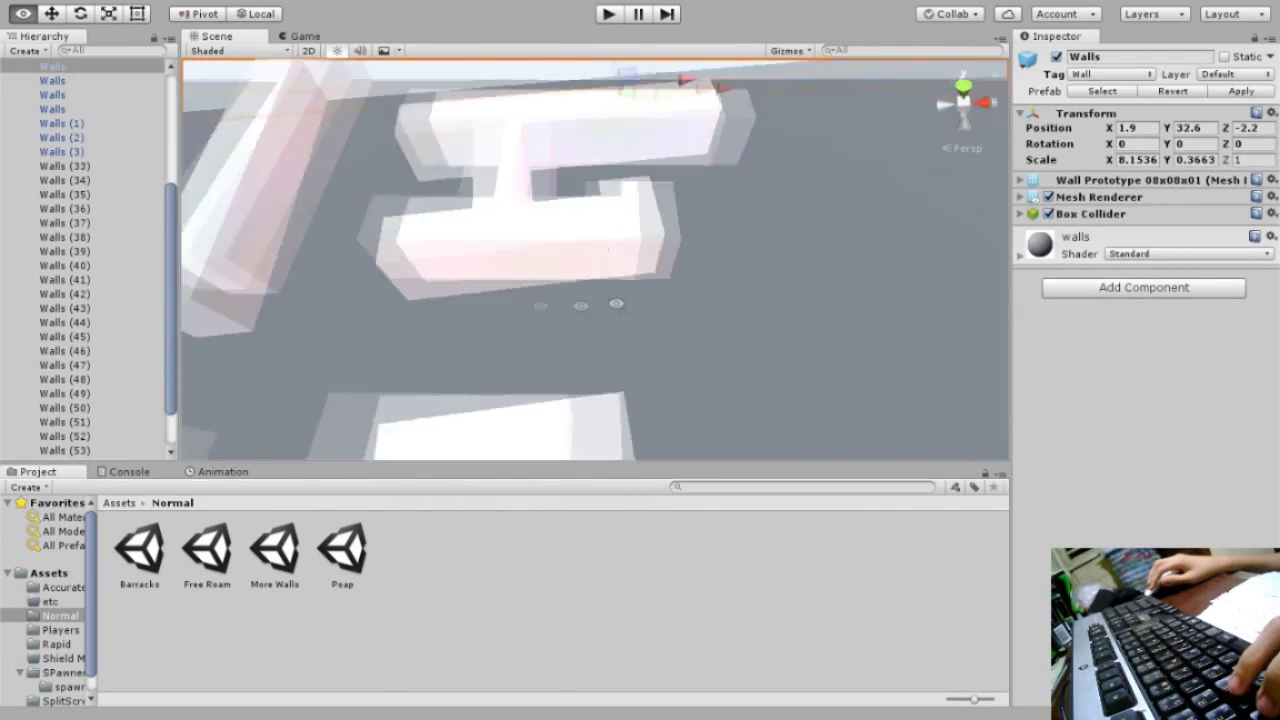
left_click_drag(918, 230, 1010, 200, "alt")
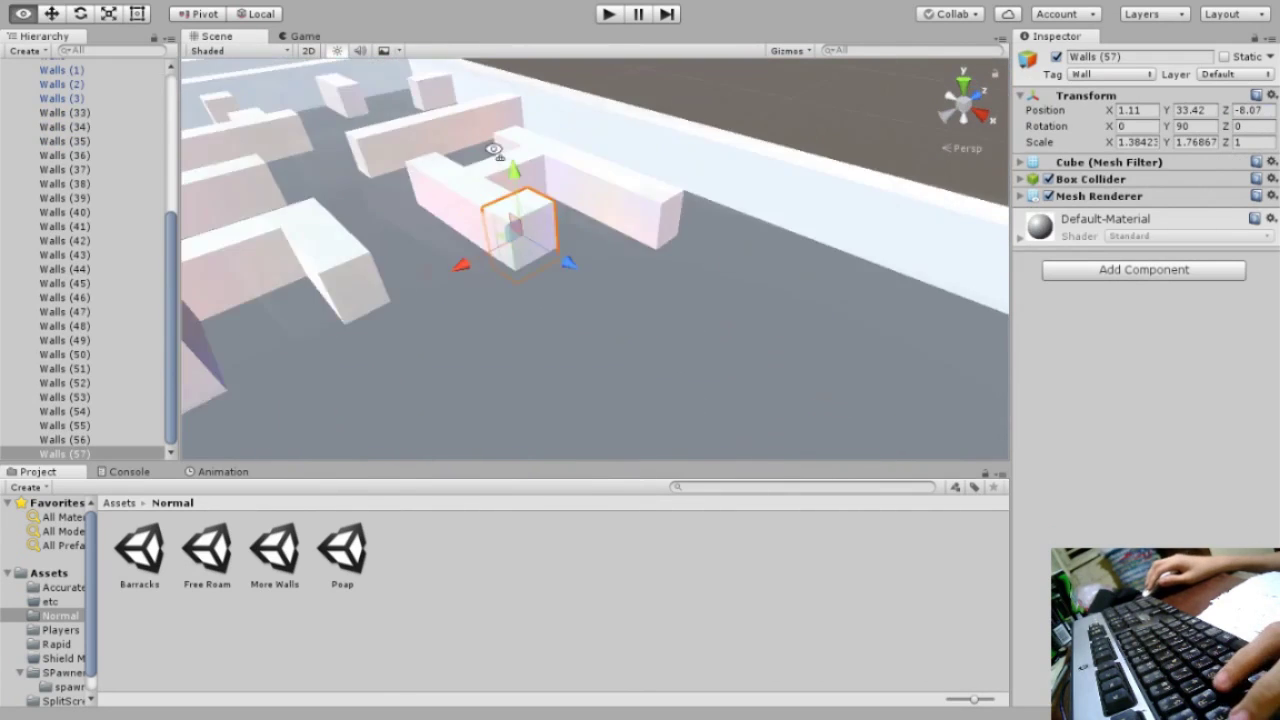
type("-8.09")
key("BackSpace")
type("7")
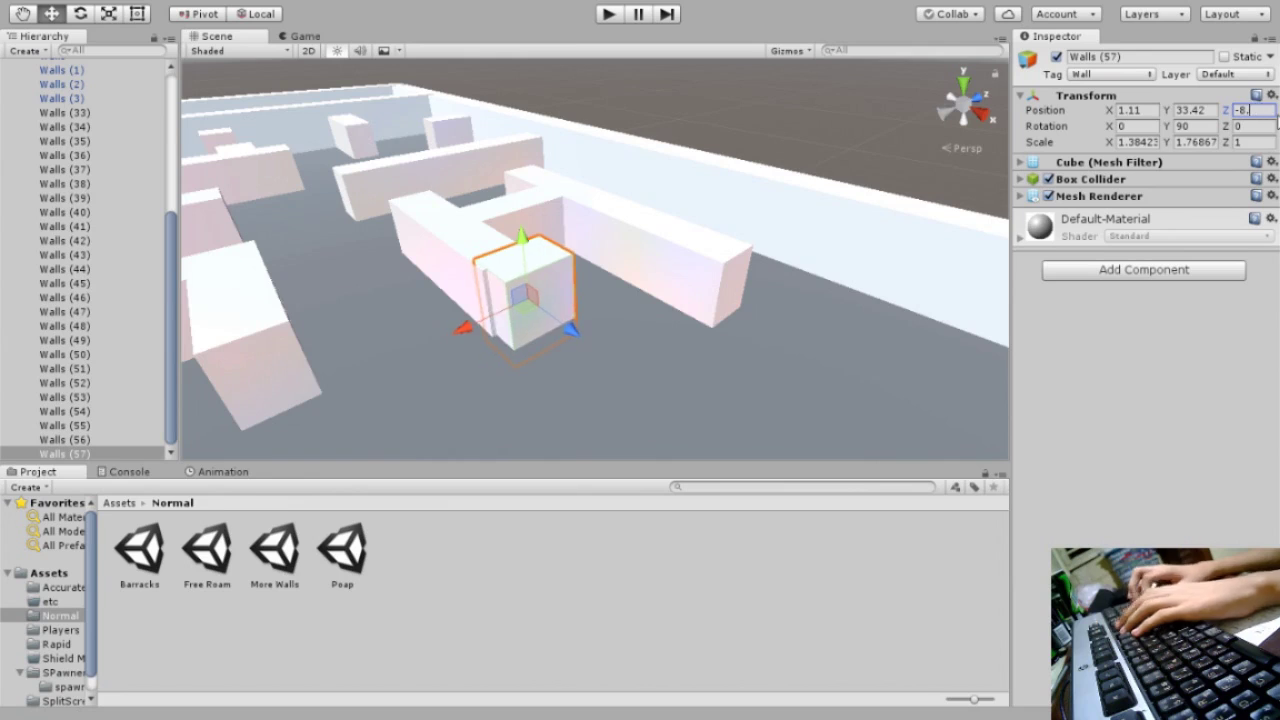
- Check the small wall's placement by comparing the Scene and Game views
mouse_move(600, 300)
left_mouse_down("alt")
mouse_move(716, 393)
mouse_move(727, 349)
mouse_move(617, 309)
left_mouse_up("alt")
left_click(718, 394)
left_click(617, 309)
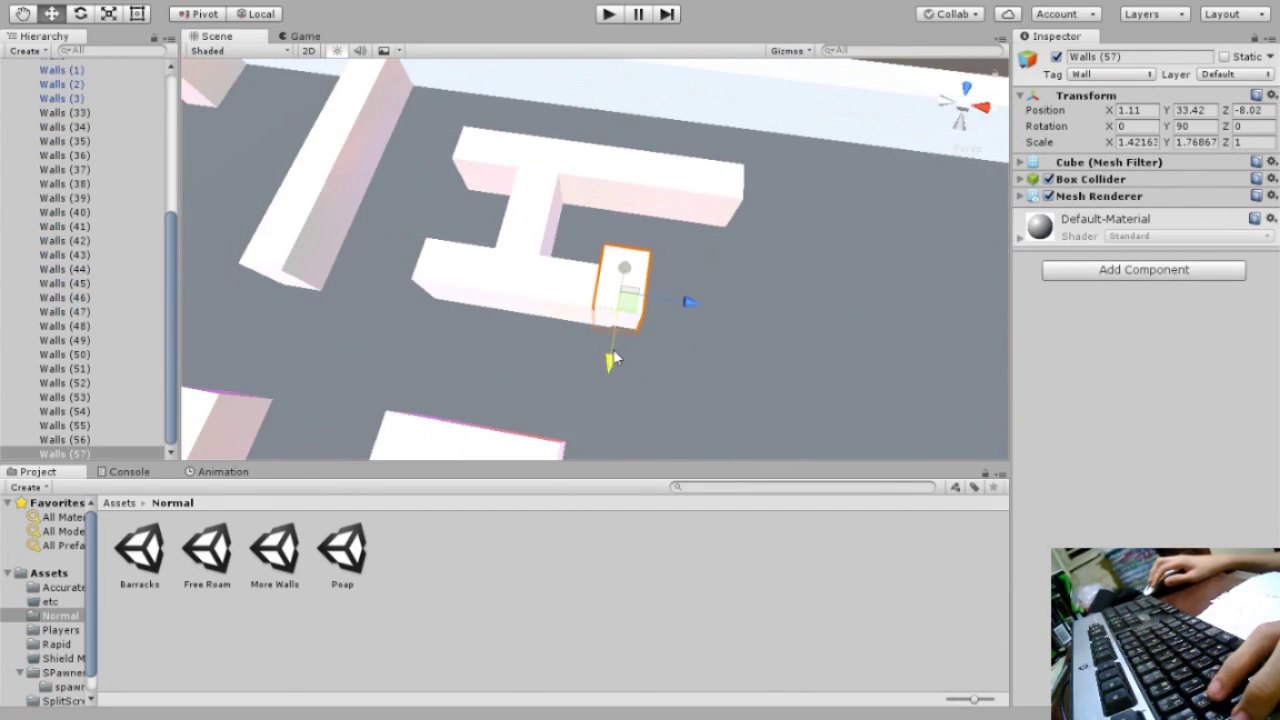
left_click(613, 358)
left_click_drag(613, 358, 577, 430, "alt")
left_click(300, 36)
left_click(217, 36)
left_click(577, 430)
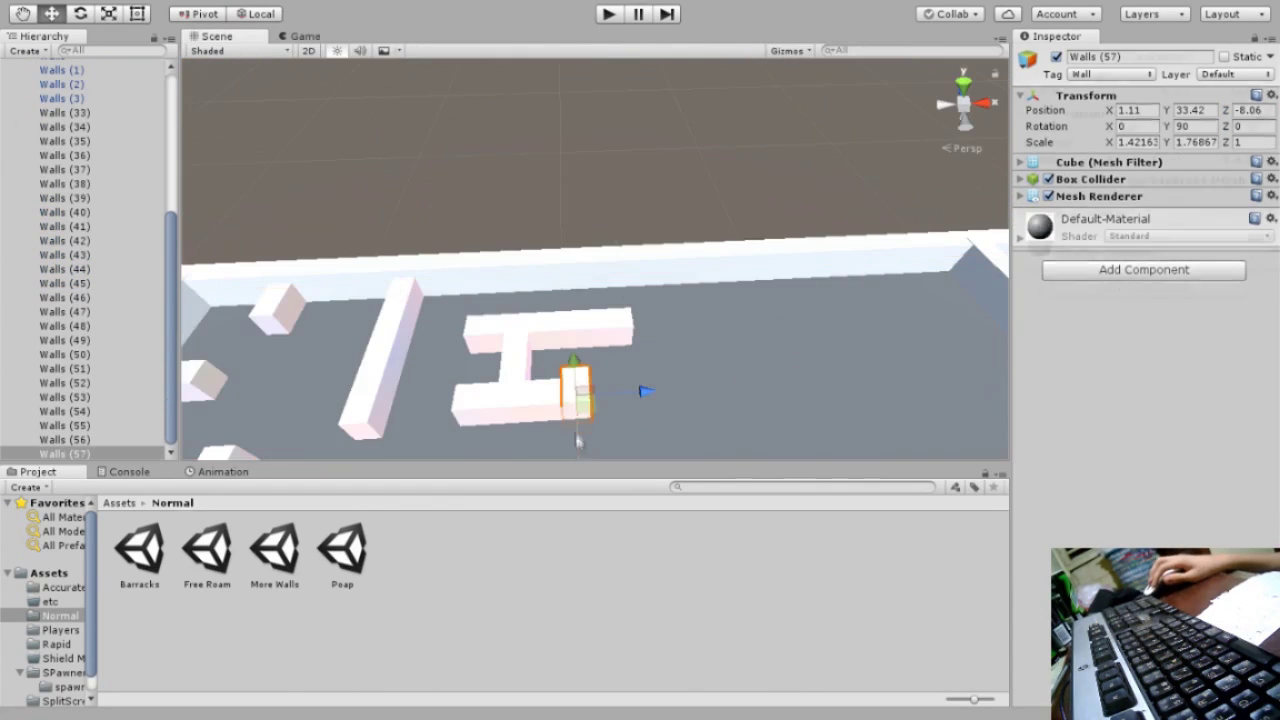
left_click(300, 36)
left_click(217, 36)
- Duplicate an H wall and the top horizontal wall, moving both left to form a T
mouse_move(560, 330)
left_mouse_down("alt")
mouse_move(533, 369)
mouse_move(590, 300)
mouse_move(620, 352)
left_mouse_up("alt")
scroll(590, 300, "up", 5)
left_click(560, 262)
key("ctrl+d")
left_click(580, 329)
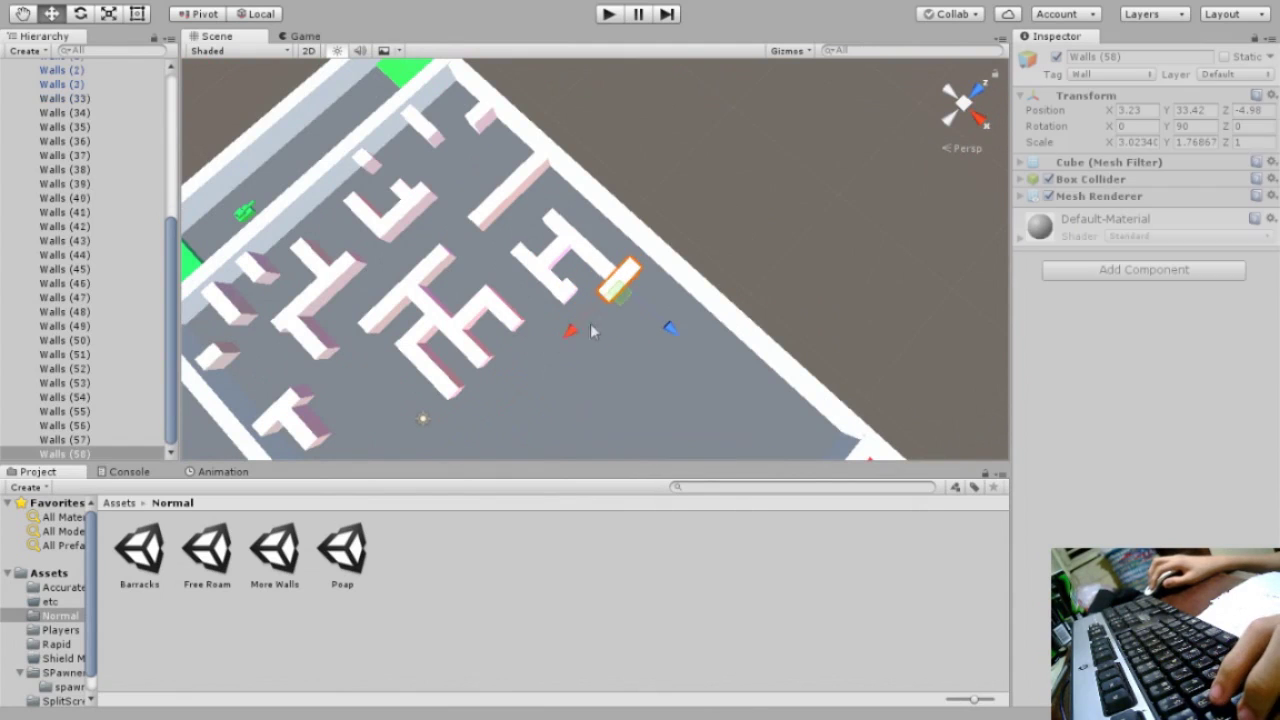
mouse_move(580, 329)
left_mouse_down("alt")
mouse_move(600, 290)
mouse_move(573, 228)
left_mouse_up("alt")
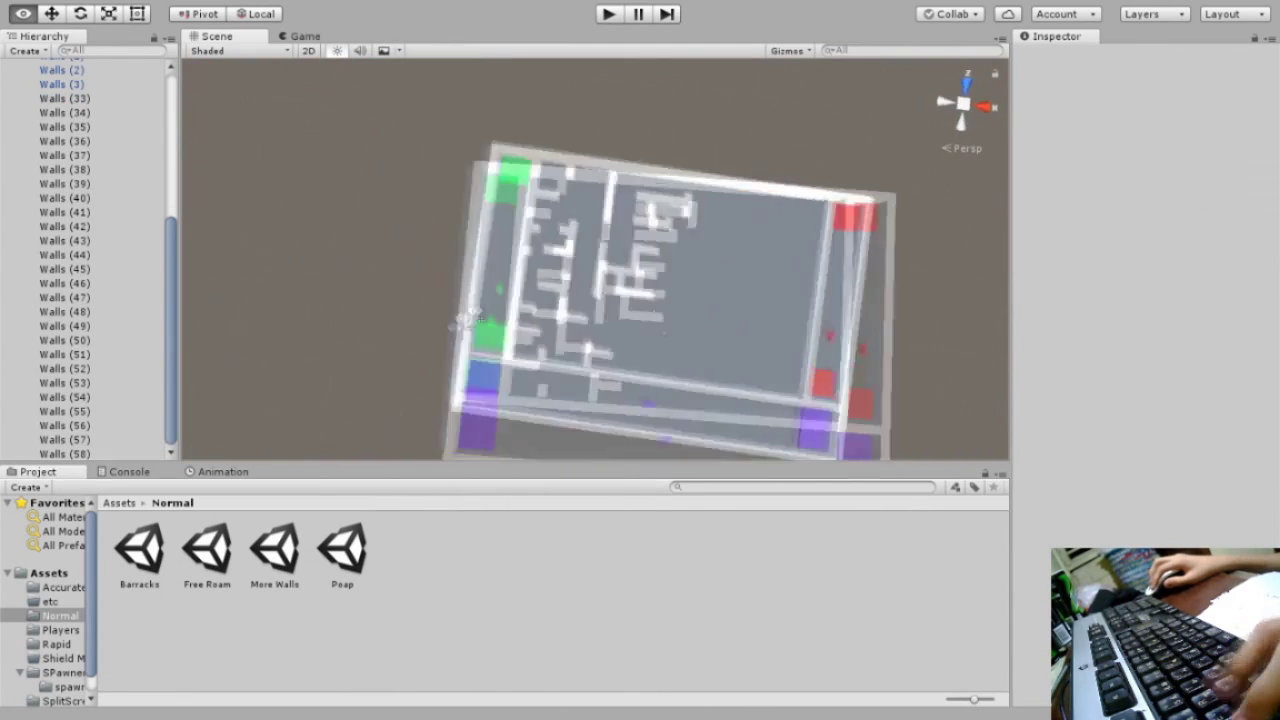
left_click(573, 220)
left_click(540, 212)
key("ctrl+d")
left_click(615, 215, "shift")
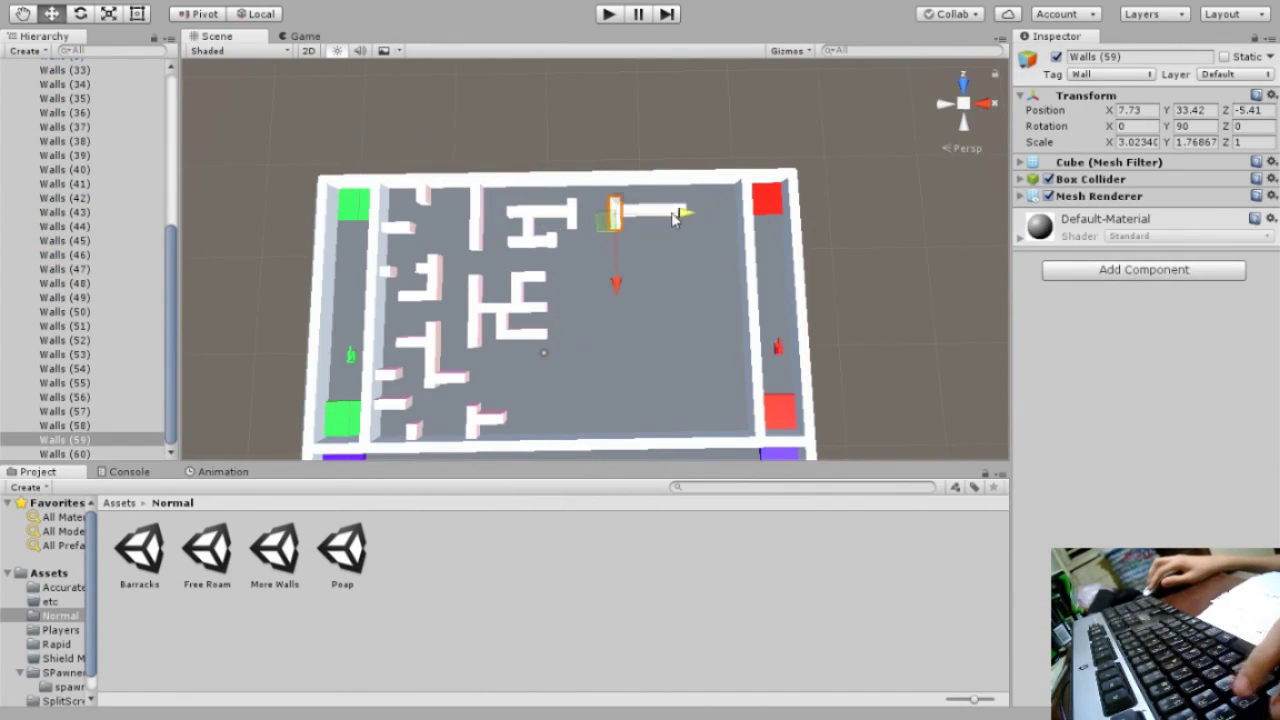
left_click_drag(720, 212, 704, 215)
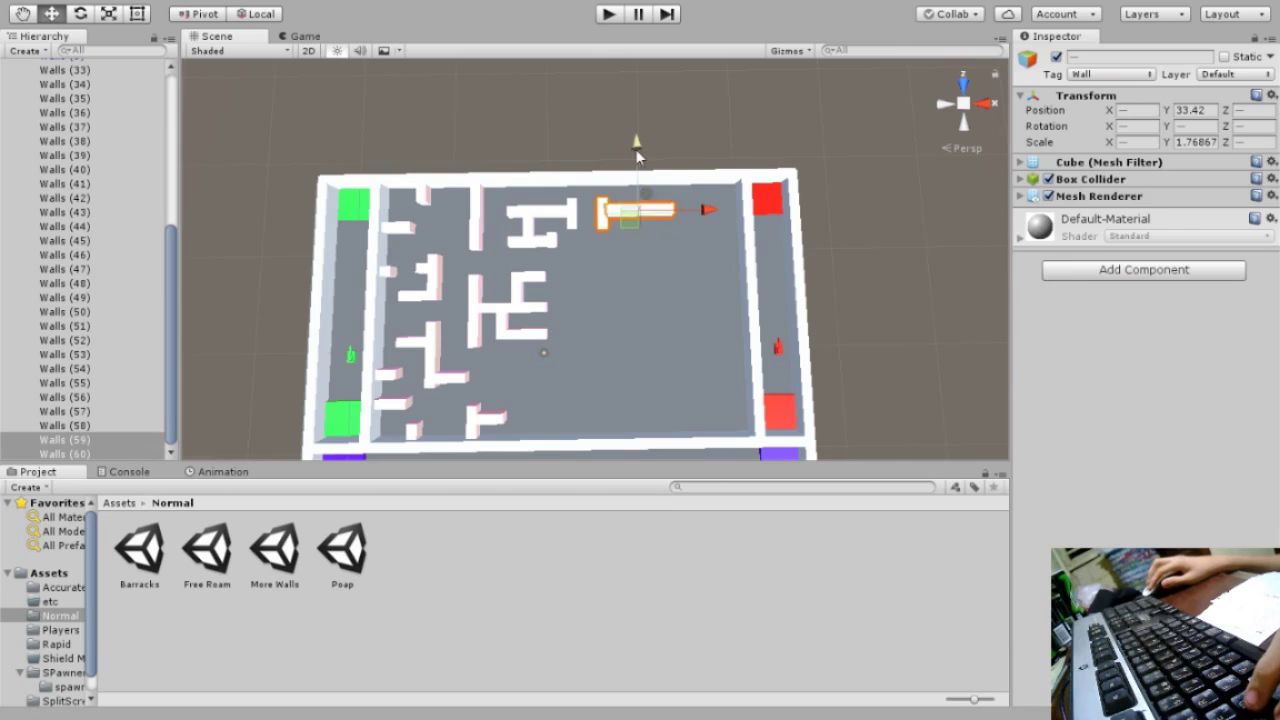
- Join a loose wall onto the T, add a resized copy above it, and preview the Game view
left_click(614, 210)
left_click(606, 287)
scroll(606, 287, "up", 3)
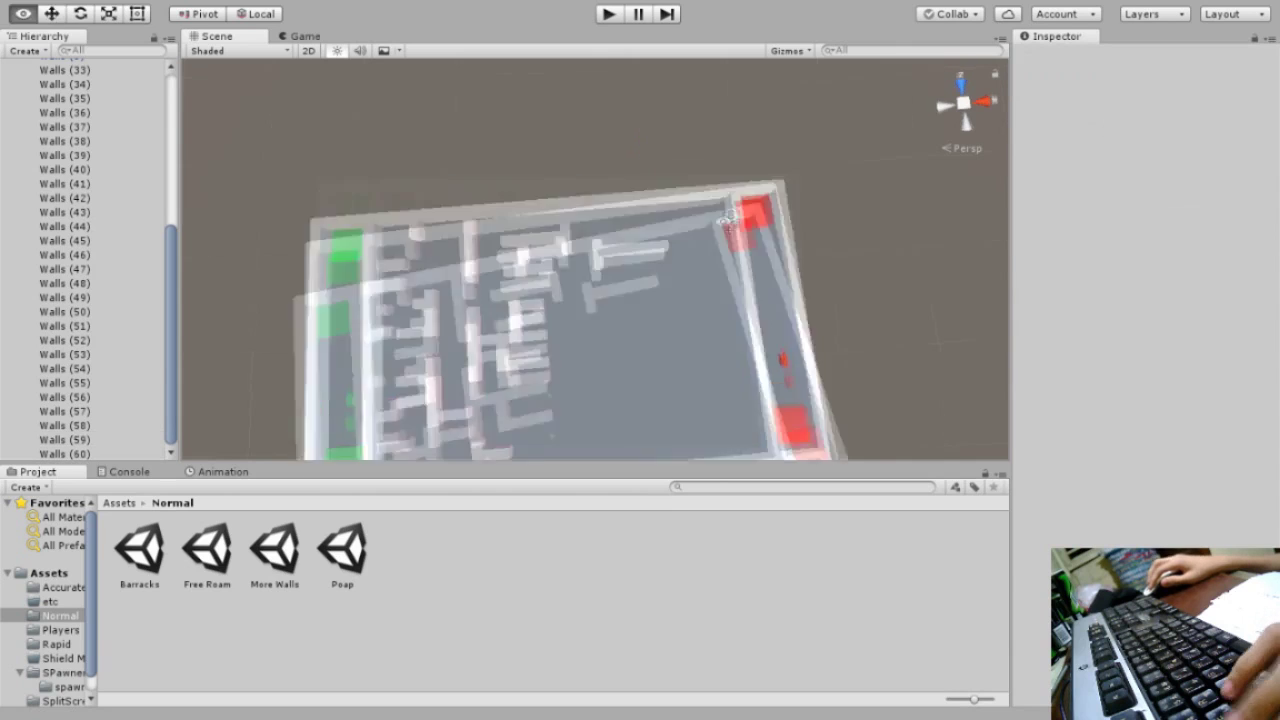
left_click(606, 287)
left_click_drag(602, 352, 697, 336)
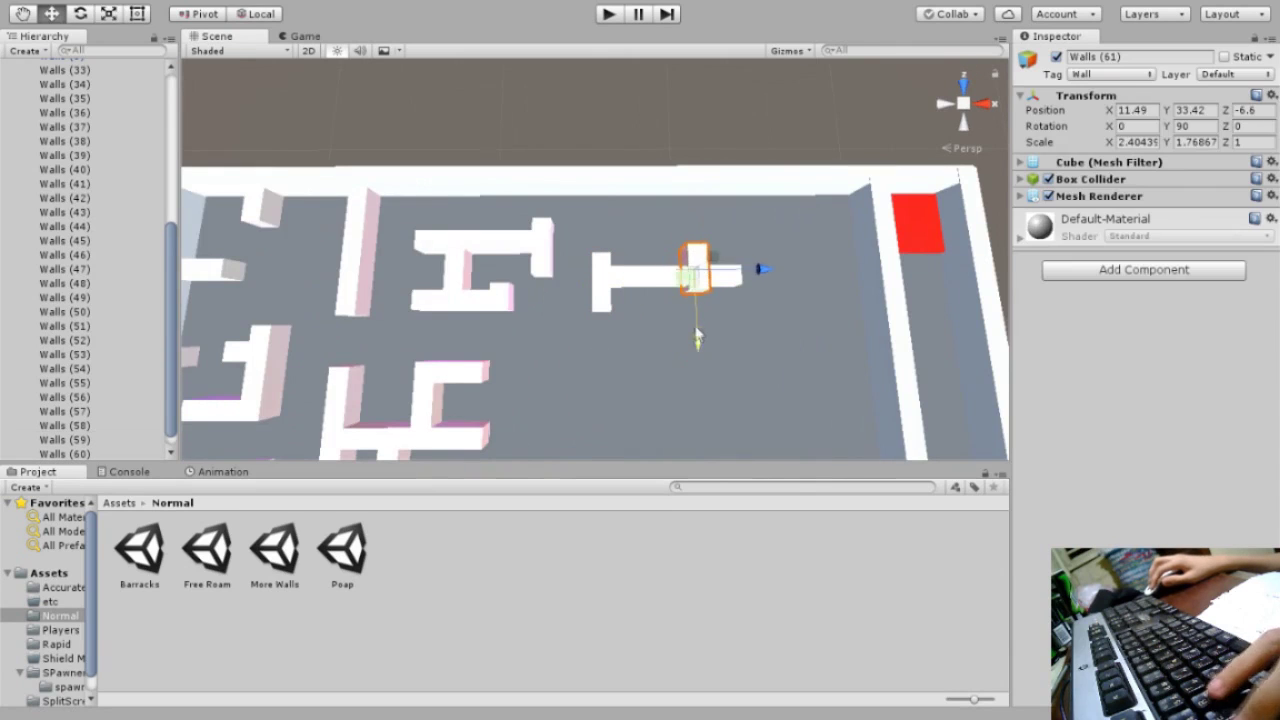
key("ctrl+d")
left_click_drag(657, 275, 690, 238)
key("r")
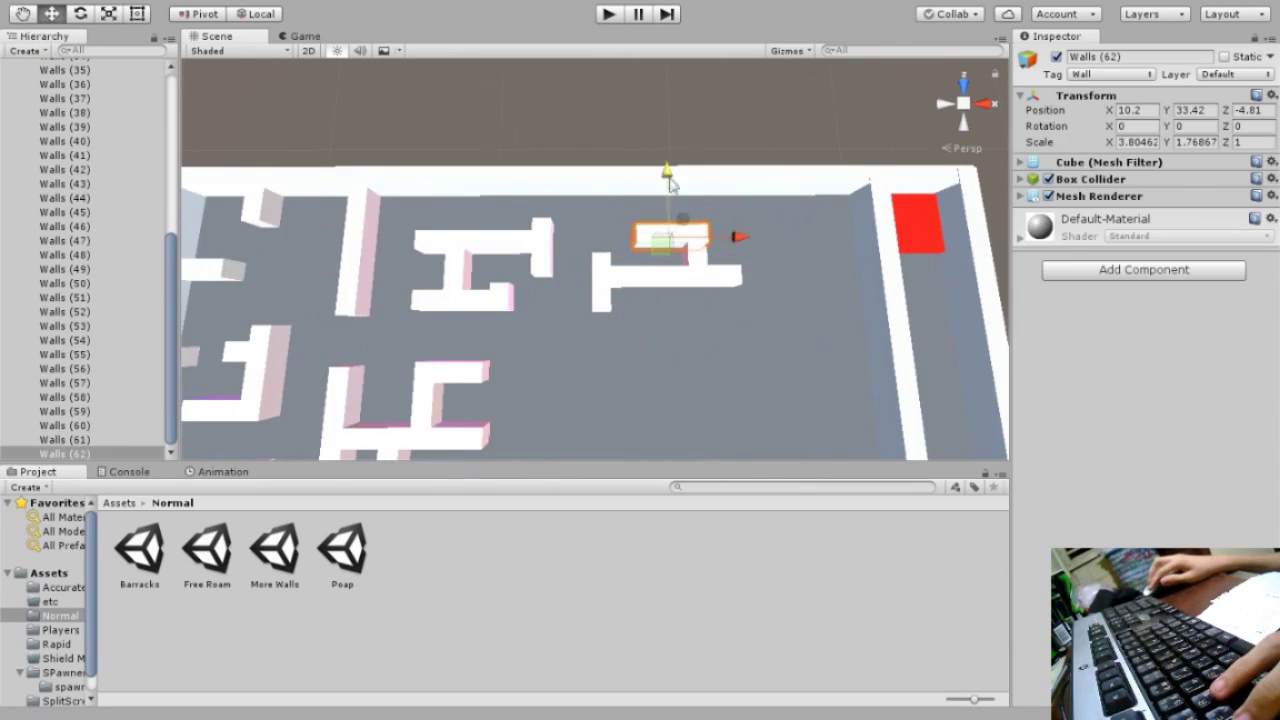
left_click(711, 250)
left_click(672, 232)
left_click(711, 250)
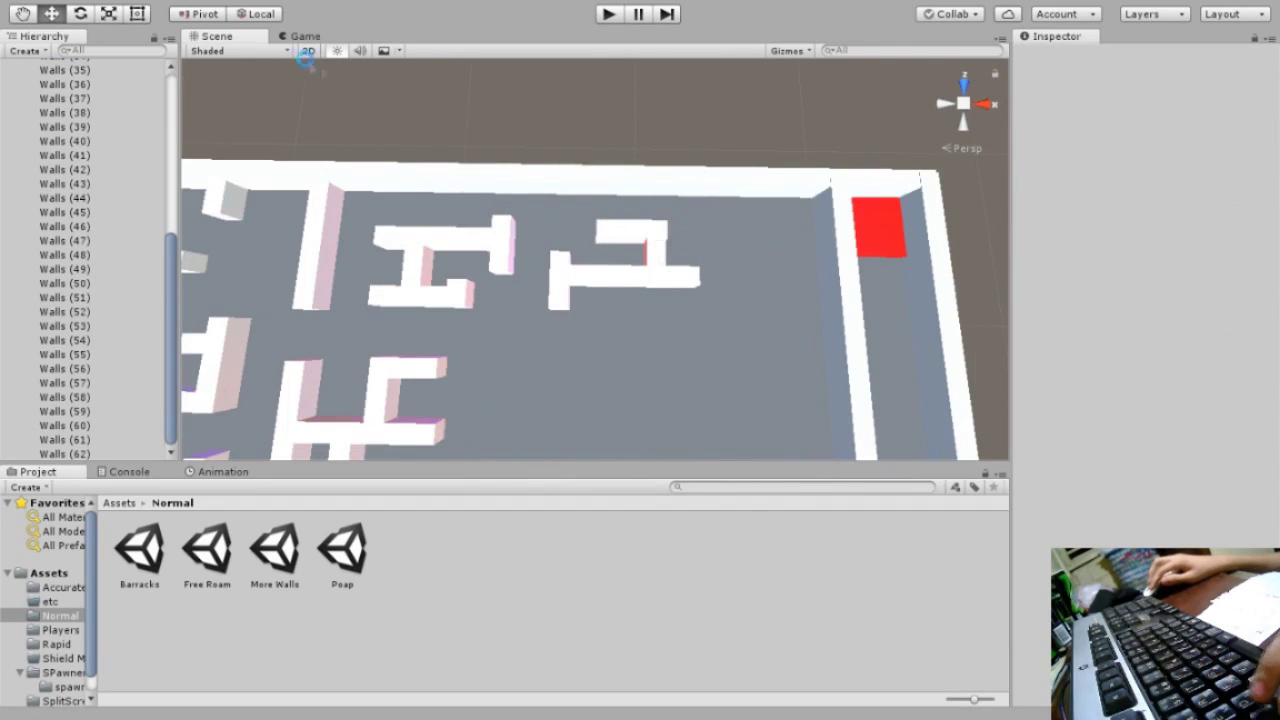
left_click(305, 36)
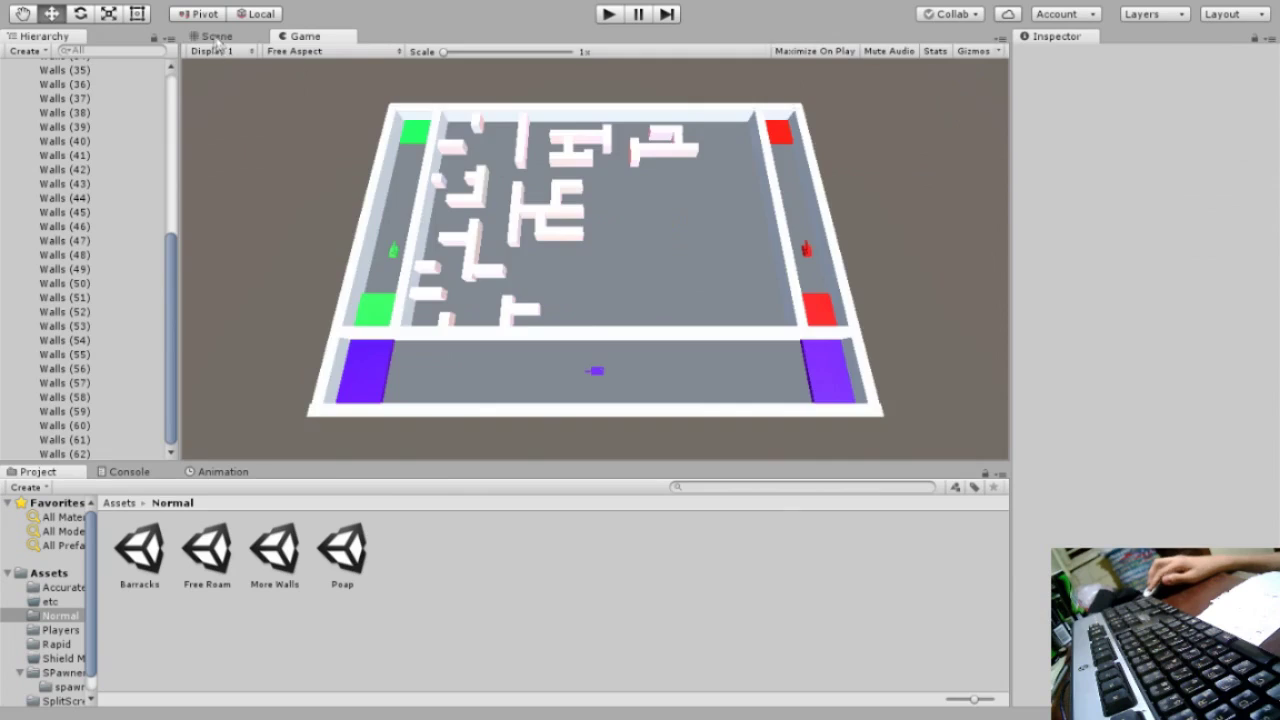
- Move a wall beside the red block and nudge Walls (65) slightly sideways
left_click(216, 36)
left_click(313, 250)
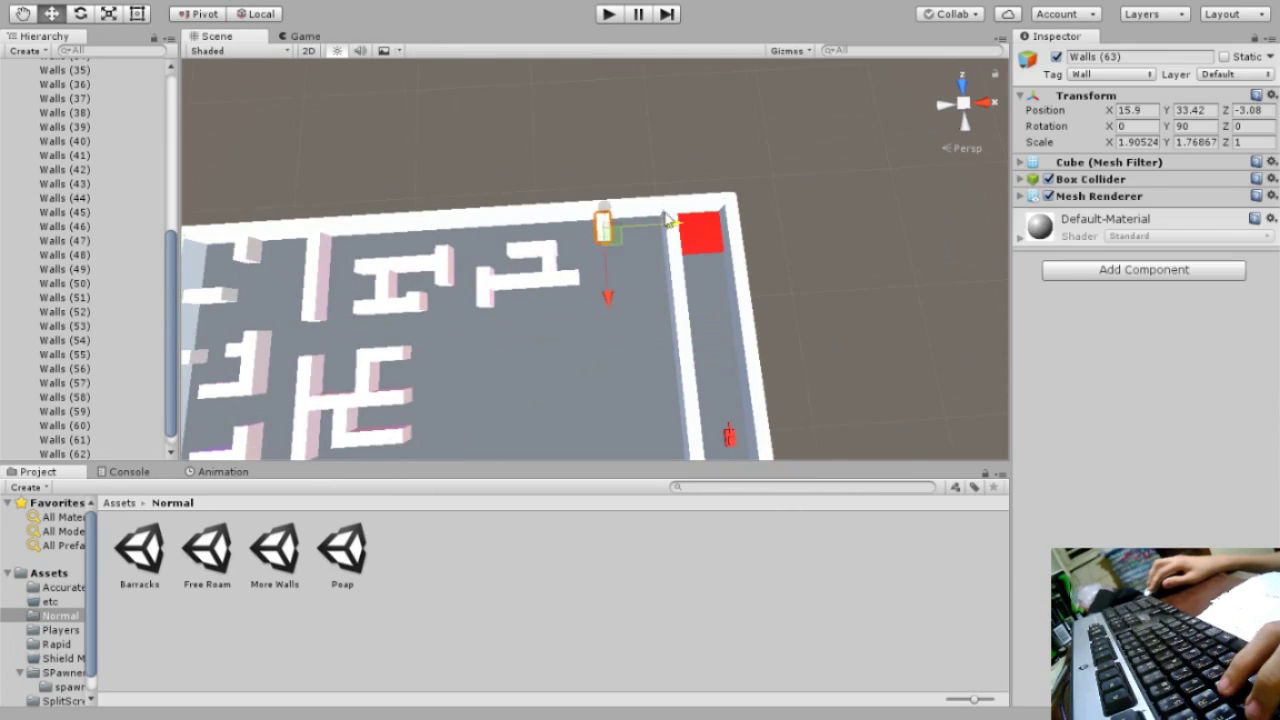
left_click(205, 295)
left_click_drag(285, 298, 715, 287)
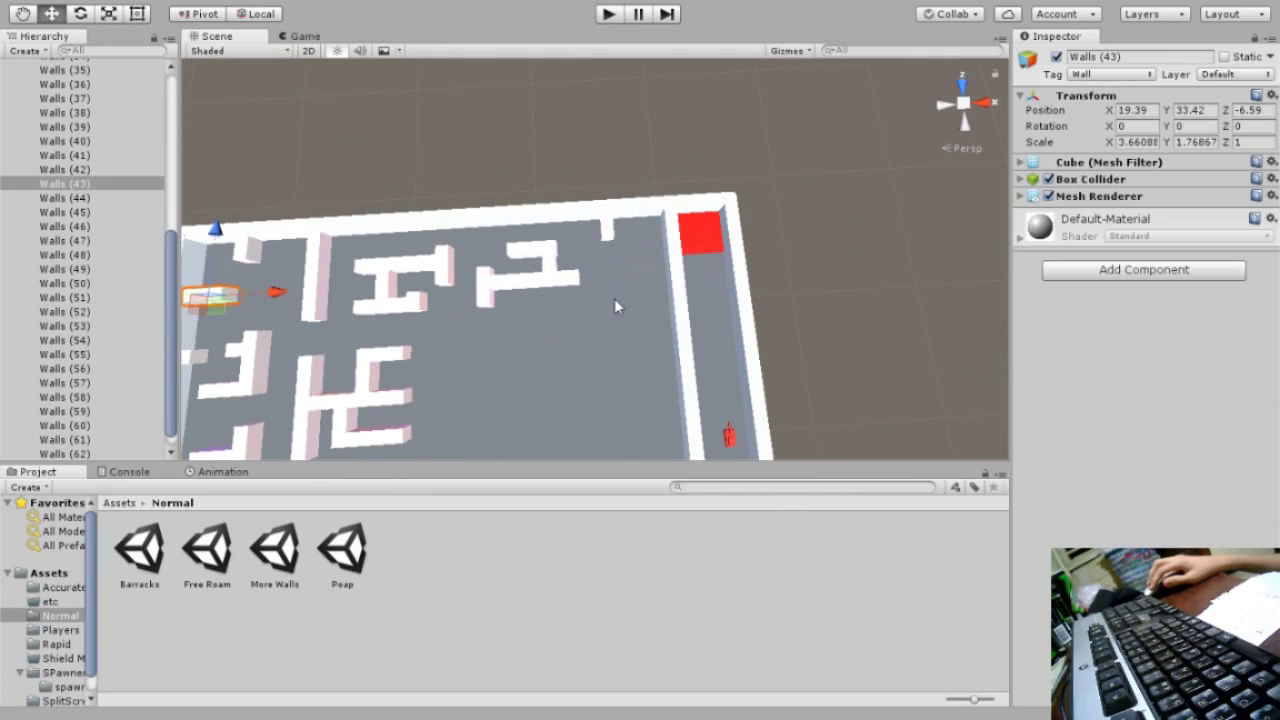
left_click(630, 270)
left_click_drag(640, 280, 686, 268, "alt")
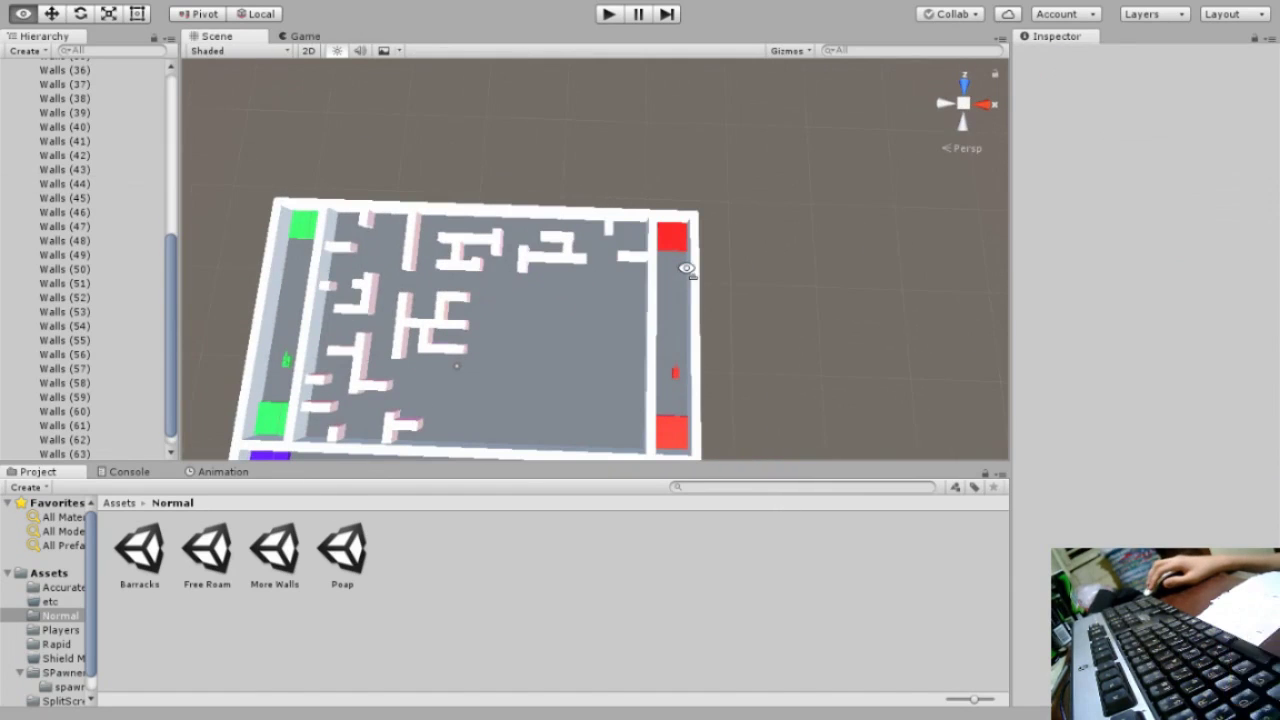
left_click(566, 259)
scroll(568, 245, "up", 5)
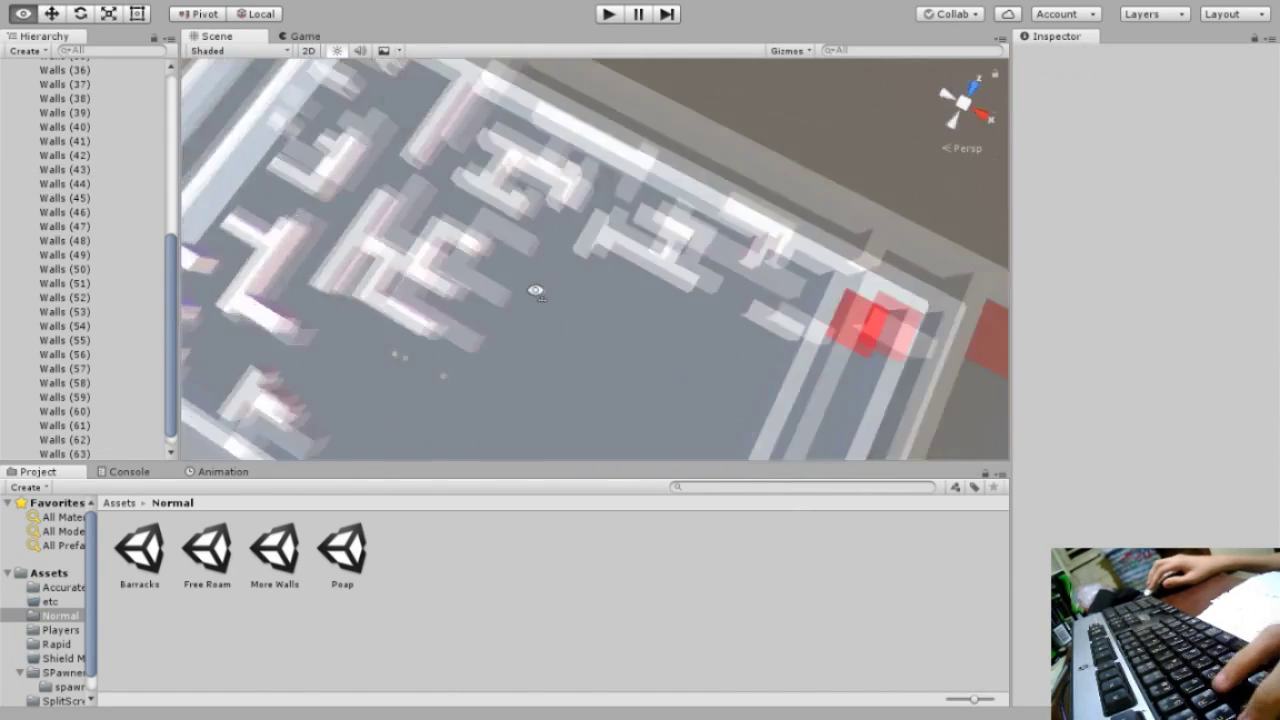
left_click(537, 240)
left_click_drag(600, 260, 766, 297, "alt")
key("f")
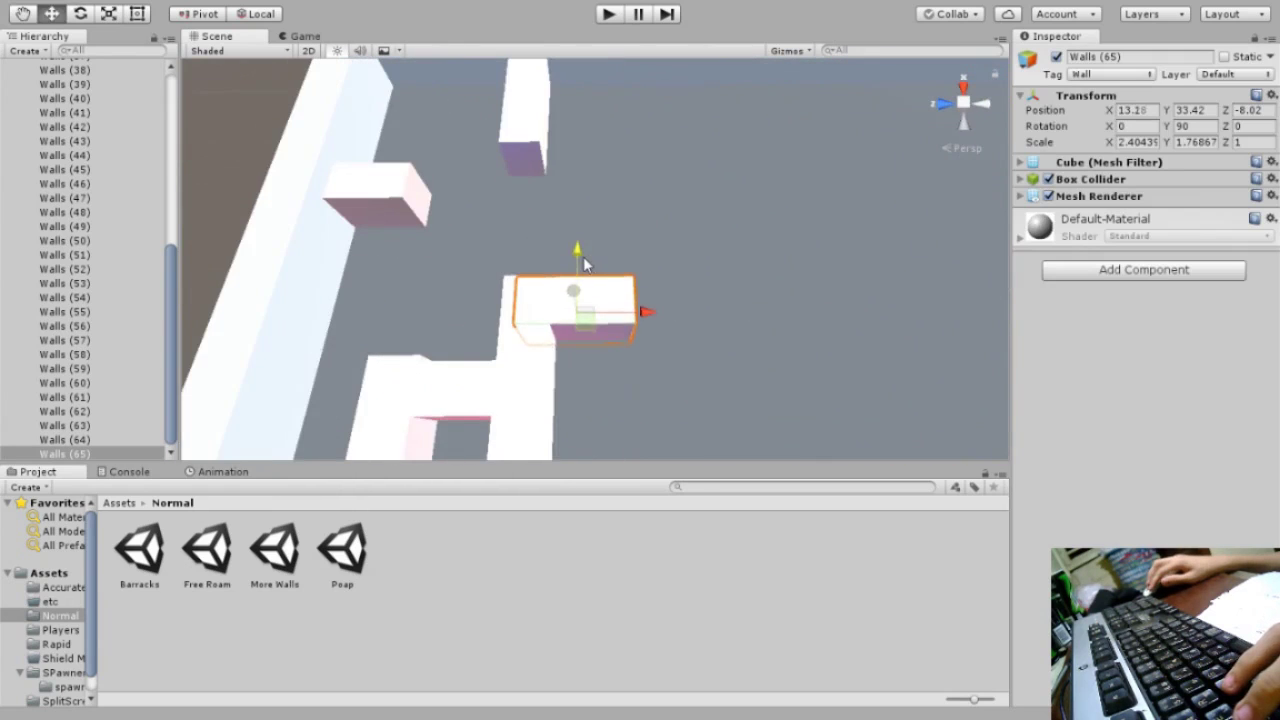
mouse_move(583, 256)
left_mouse_down("alt")
mouse_move(485, 284)
mouse_move(570, 365)
mouse_move(623, 271)
left_mouse_up("alt")
left_click(527, 337)
key("f")
key("ctrl+z")
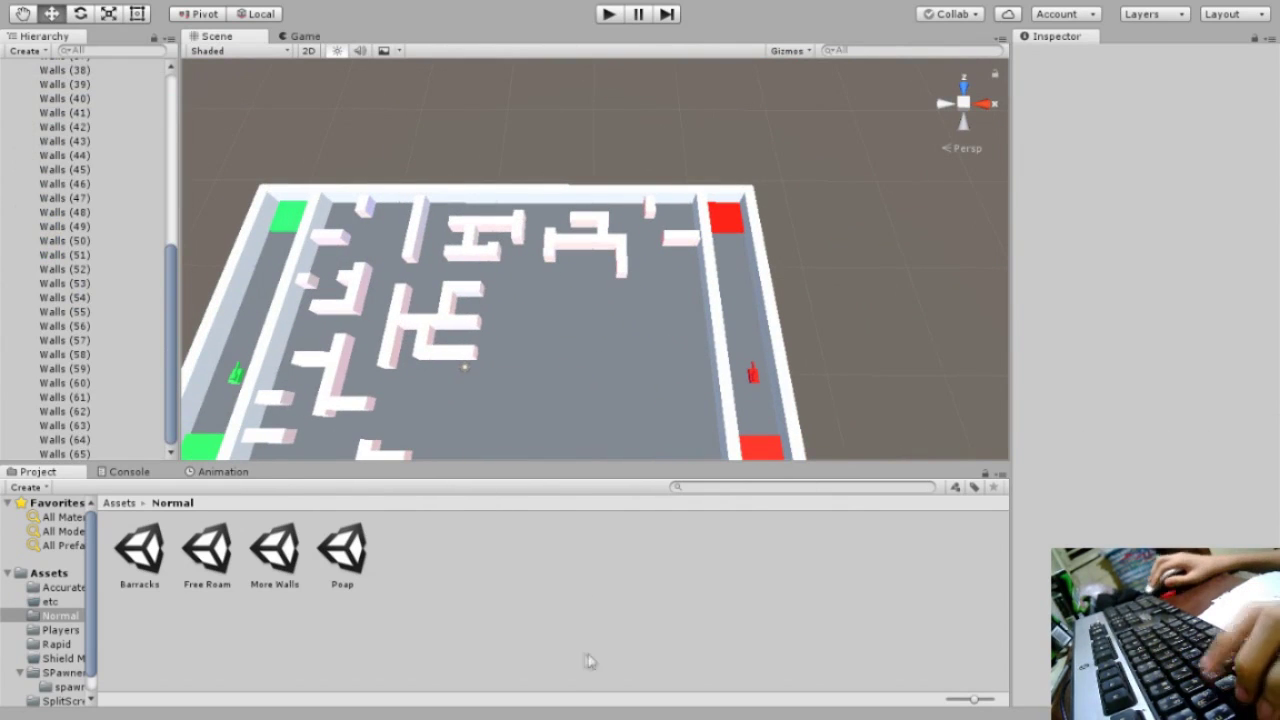
- Duplicate Walls (65) down the maze and add a copy turned a quarter turn crosswise
left_click_drag(667, 275, 680, 250, "alt")
left_click(680, 250)
key("f")
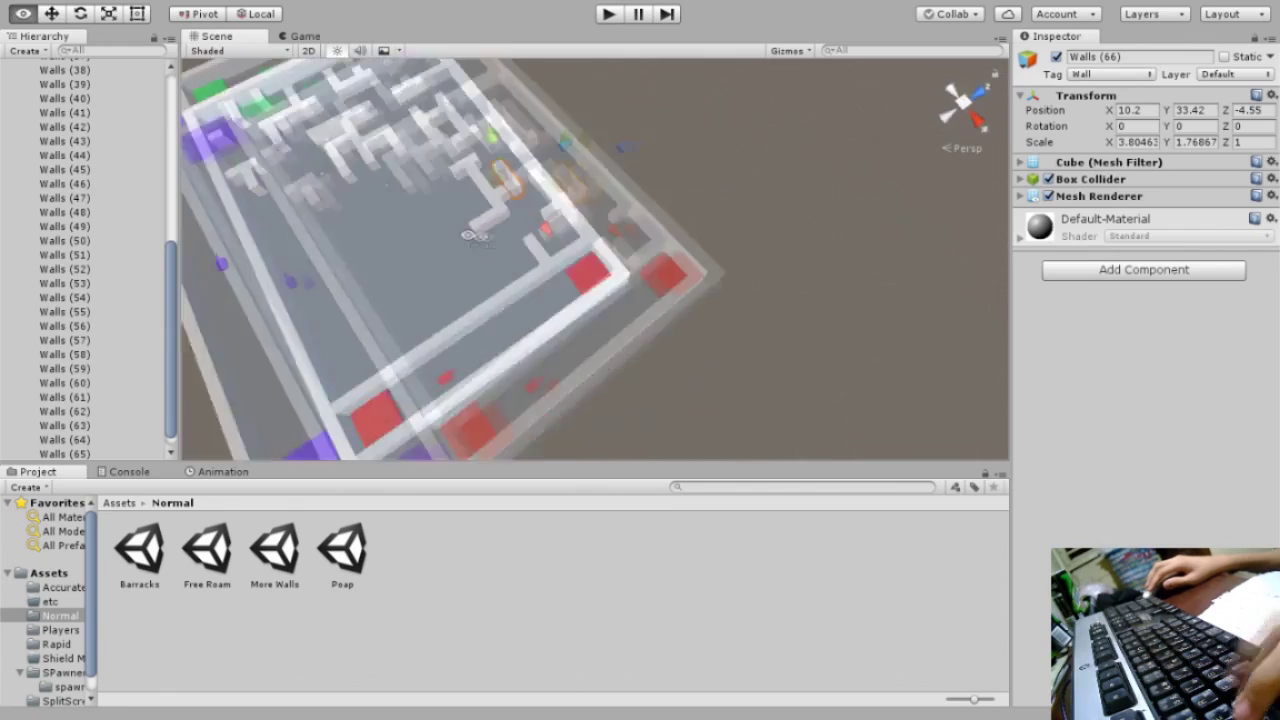
scroll(680, 250, "down", 5)
mouse_move(588, 406)
left_mouse_down("alt")
mouse_move(774, 378)
mouse_move(826, 386)
left_mouse_up("alt")
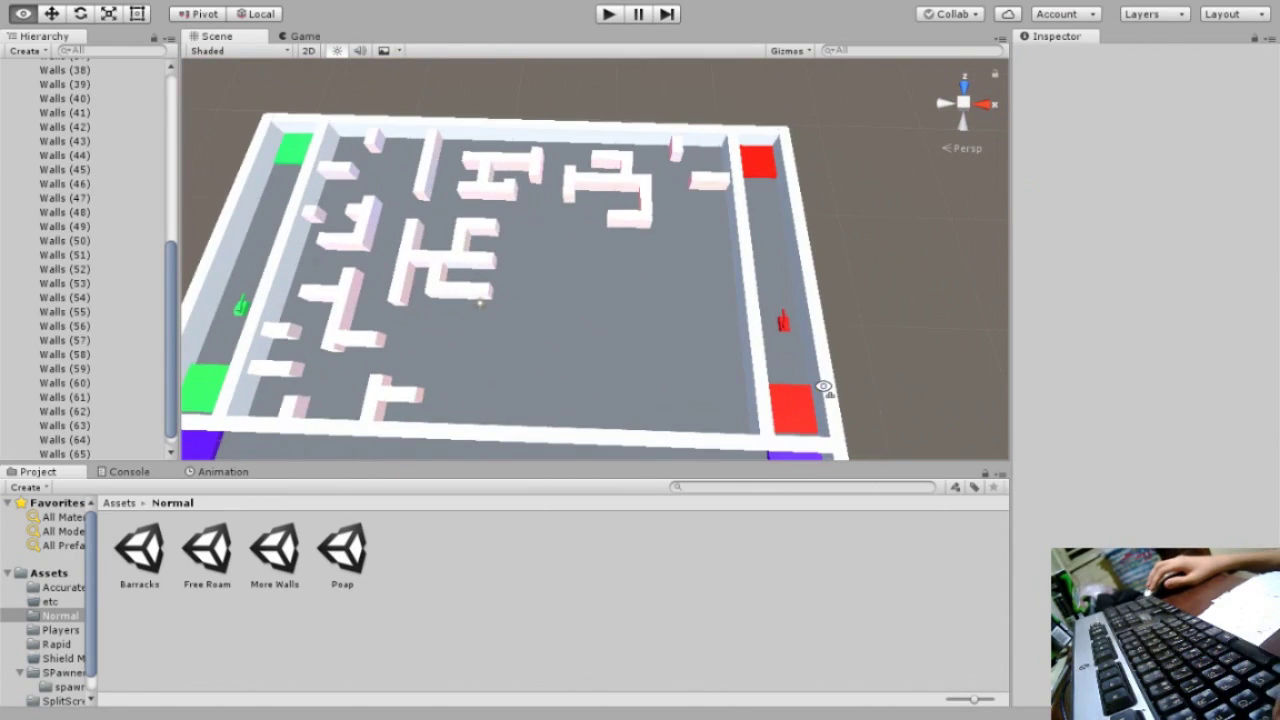
left_click(646, 220)
key("ctrl+d")
left_click_drag(713, 203, 708, 300)
key("e")
key("ctrl+d")
mouse_move(556, 372)
left_mouse_down()
mouse_move(560, 240)
mouse_move(692, 180)
mouse_move(730, 278)
left_mouse_up()
key("w")
- Duplicate a top wall as Walls (69) shifted left, and copy Walls (53) across the maze centre
left_click(692, 180)
key("ctrl+d")
left_click_drag(770, 355, 720, 345)
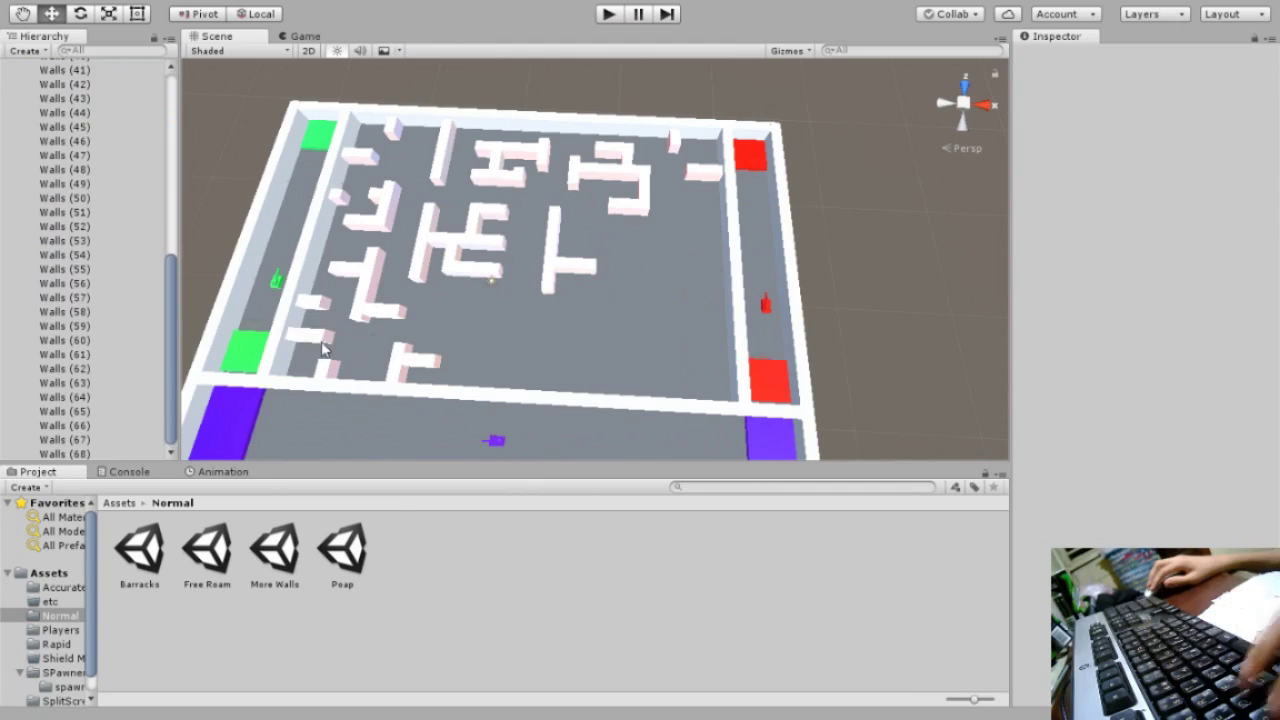
left_click(876, 327)
left_click_drag(876, 327, 830, 305, "alt")
left_click(447, 343)
key("ctrl+d")
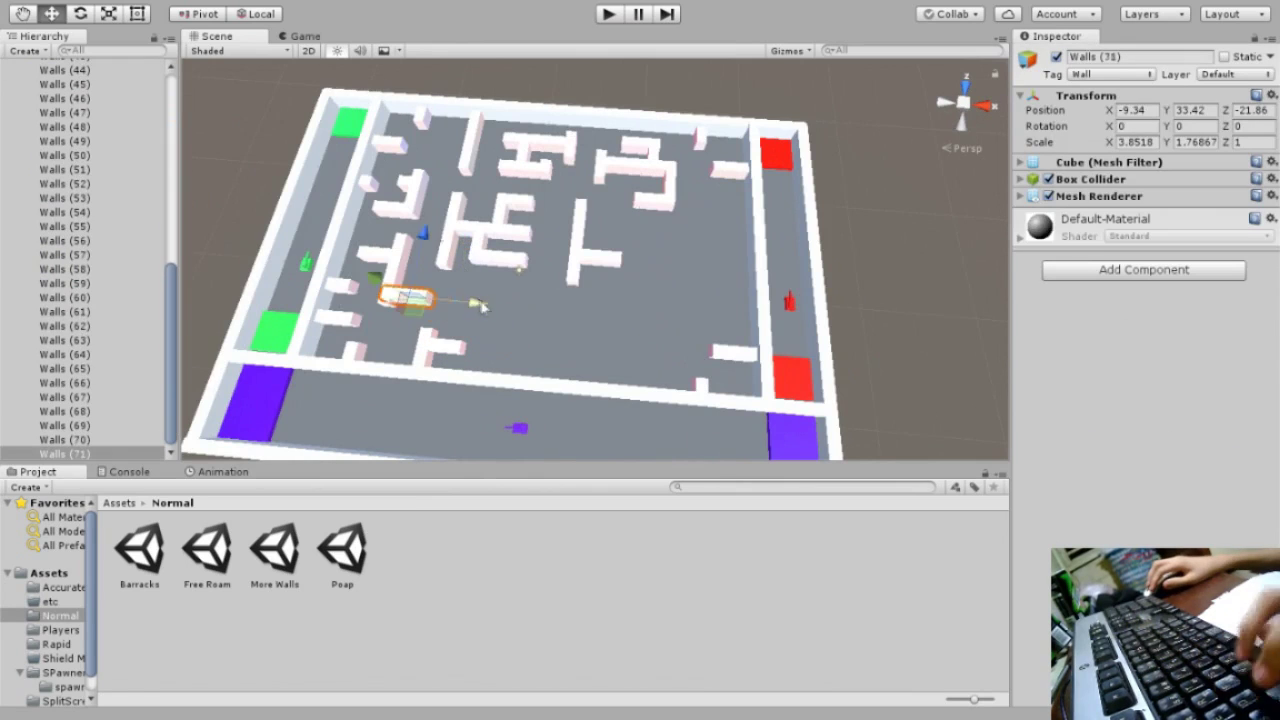
mouse_move(457, 318)
left_mouse_down()
mouse_move(668, 320)
mouse_move(612, 325)
mouse_move(632, 326)
left_mouse_up()
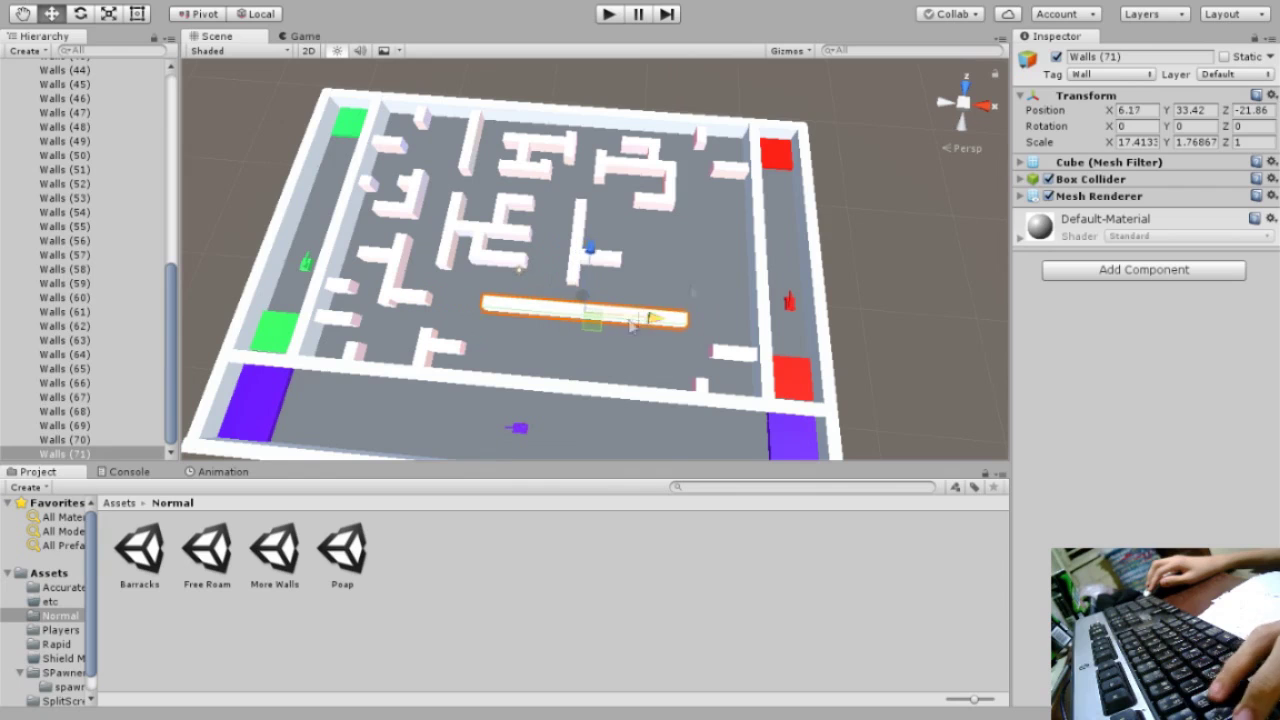
- Copy a short crosswise wall to the lower centre and stretch another wall much longer
left_click(600, 176)
key("ctrl+d")
mouse_move(600, 176)
left_mouse_down()
mouse_move(567, 369)
mouse_move(700, 336)
left_mouse_up()
left_click(630, 350)
key("ctrl+d")
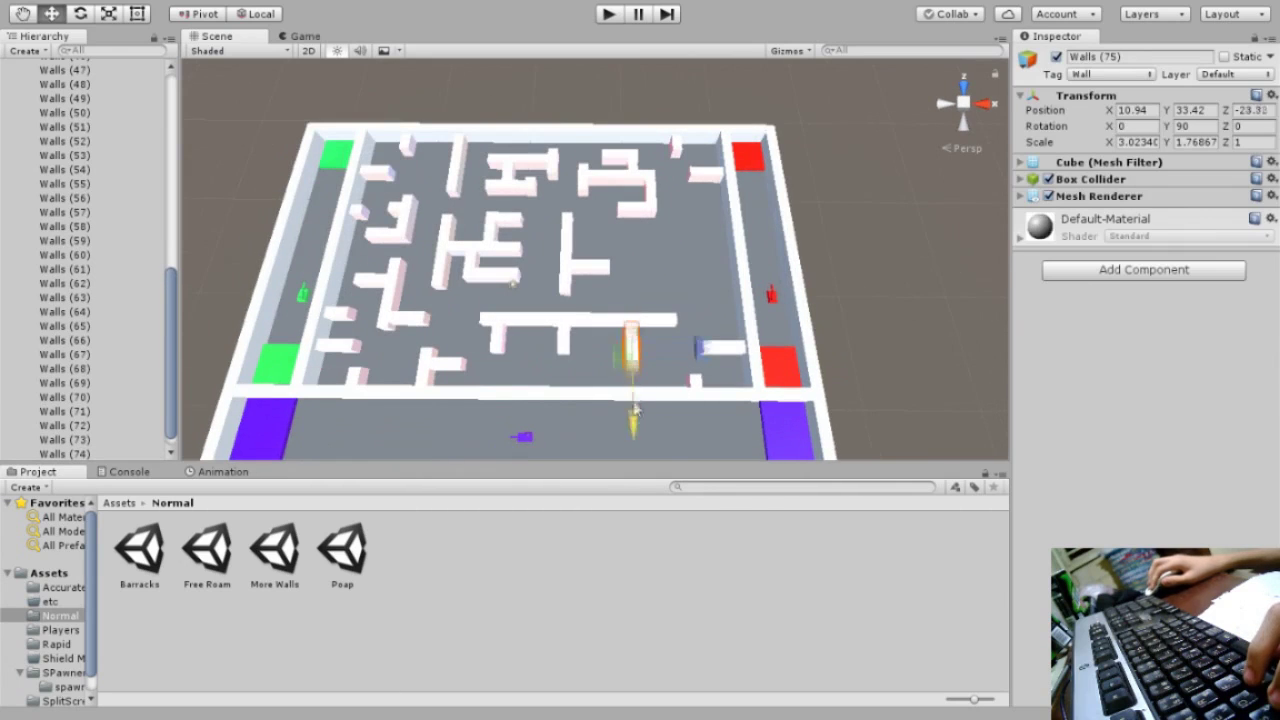
left_click(604, 445)
left_click_drag(604, 445, 620, 300, "alt")
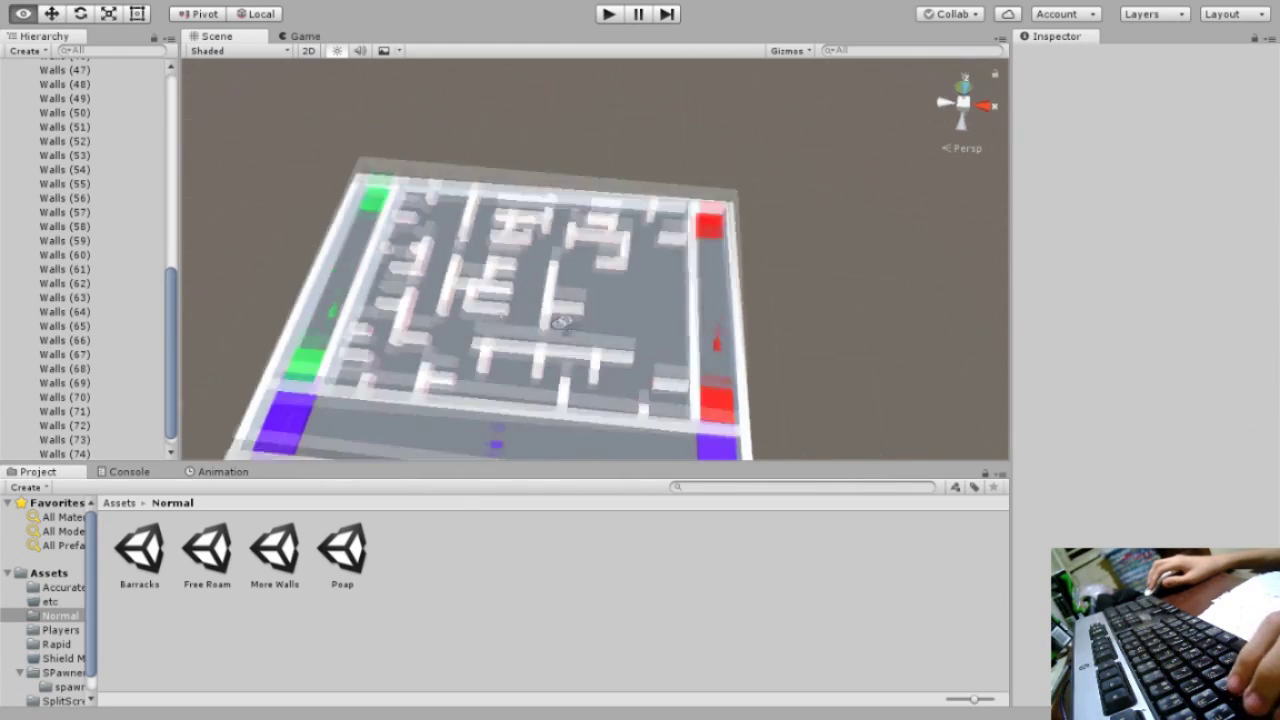
left_click(632, 265)
key("ctrl+d")
mouse_move(636, 400)
left_mouse_down()
mouse_move(636, 425)
mouse_move(640, 365)
left_mouse_up()
key("w")
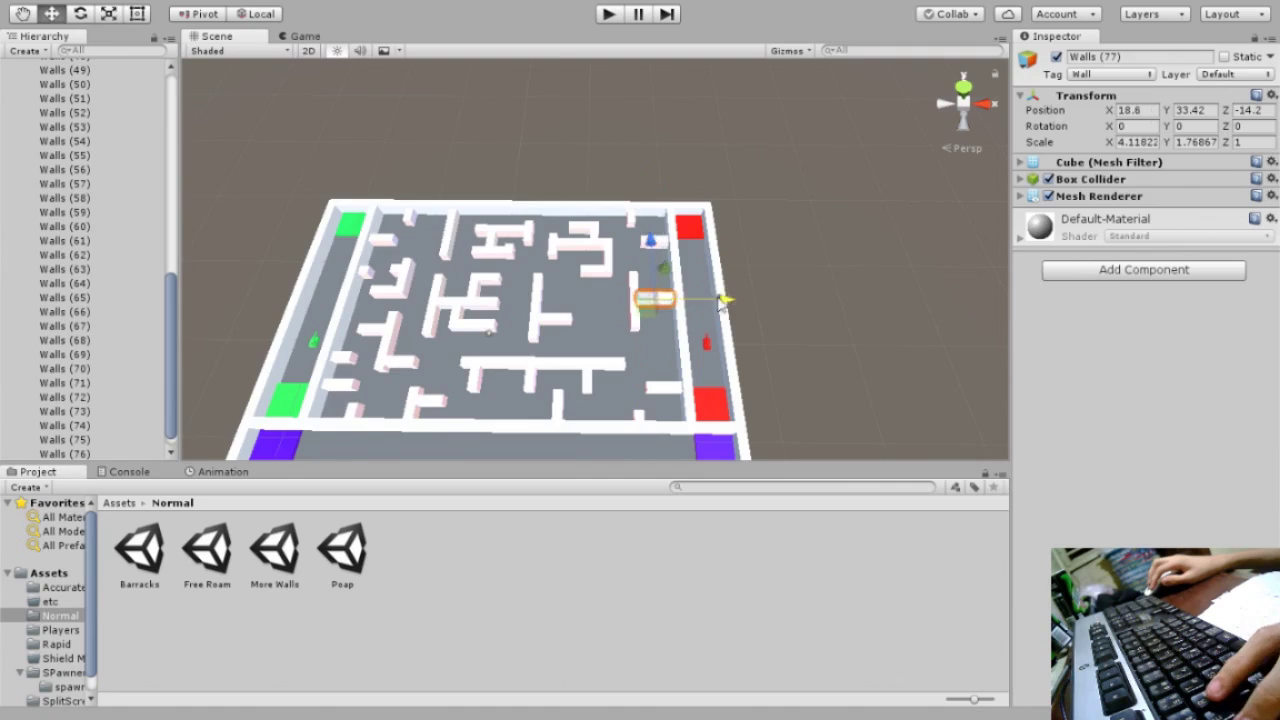
- Check the new walls' placement and preview the maze in the Game view
left_click(760, 320)
left_click_drag(760, 320, 771, 341, "alt")
scroll(771, 341, "up", 5)
left_click(672, 295)
scroll(677, 297, "down", 10)
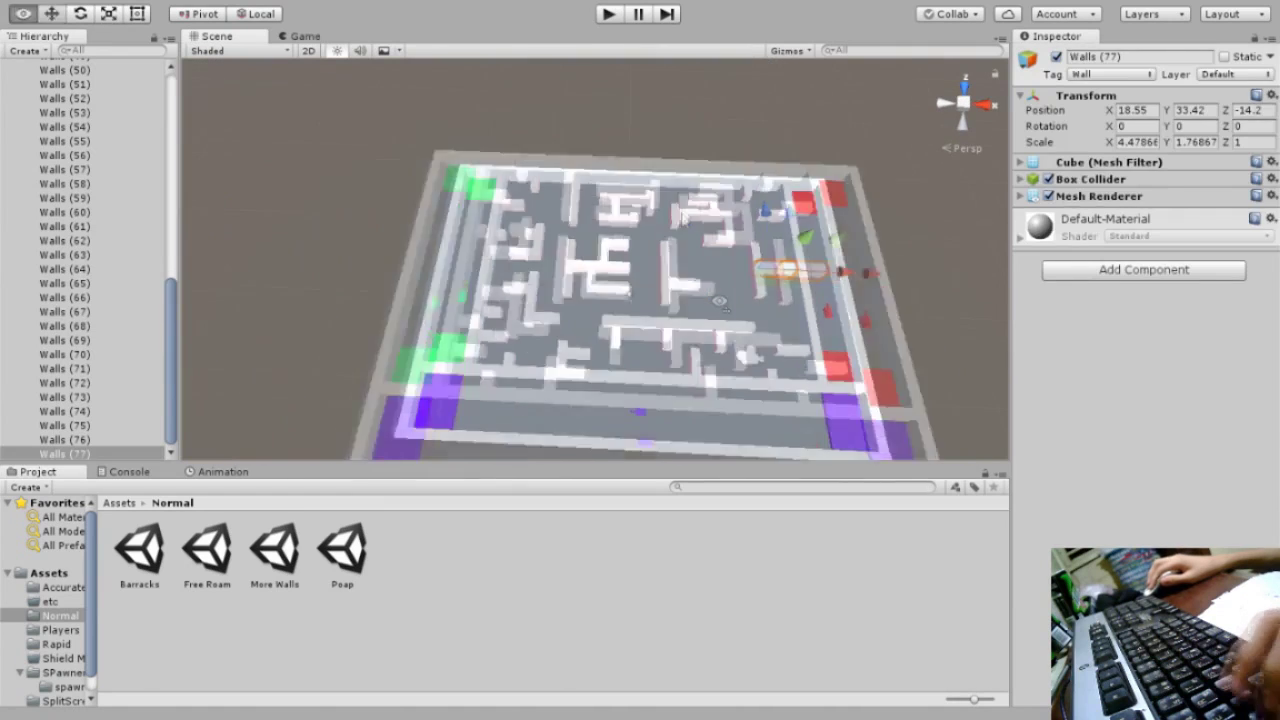
left_click_drag(618, 232, 560, 200, "alt")
left_click(300, 36)
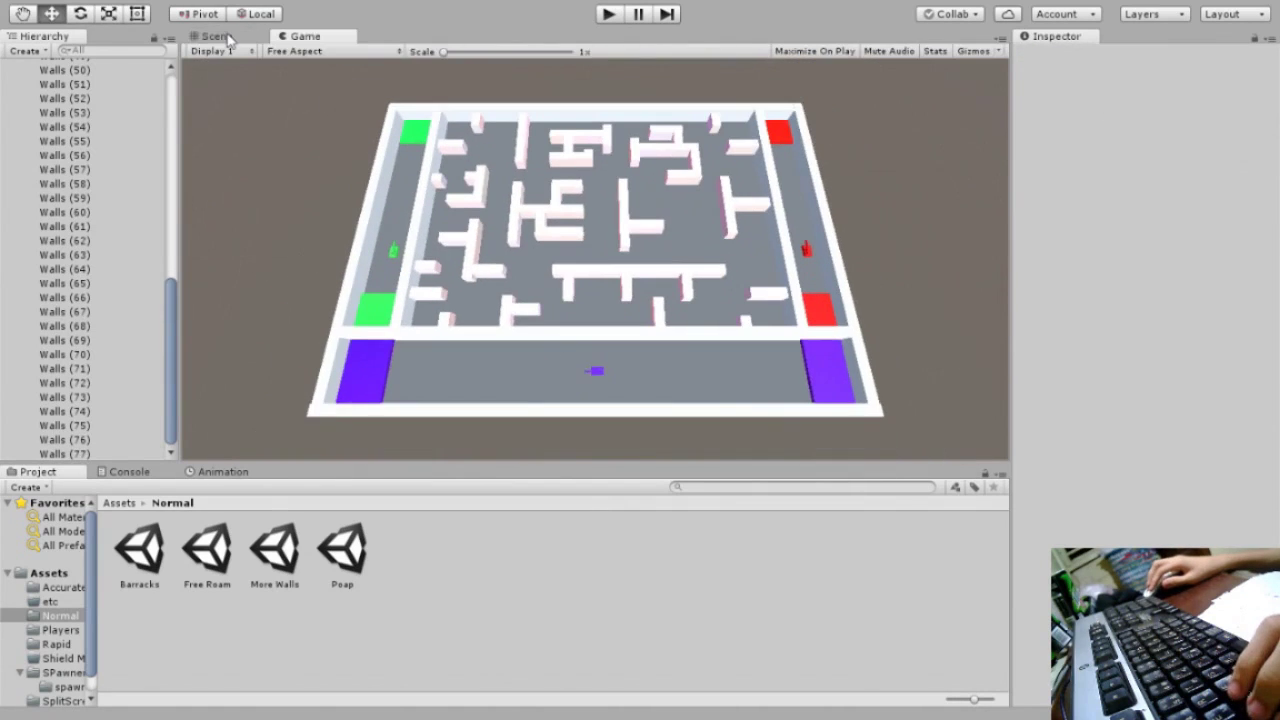
left_click(228, 37)
- Move the Player1spaw (1) and Player2spaw (1) spawn points to new maze spots
left_click(20, 251)
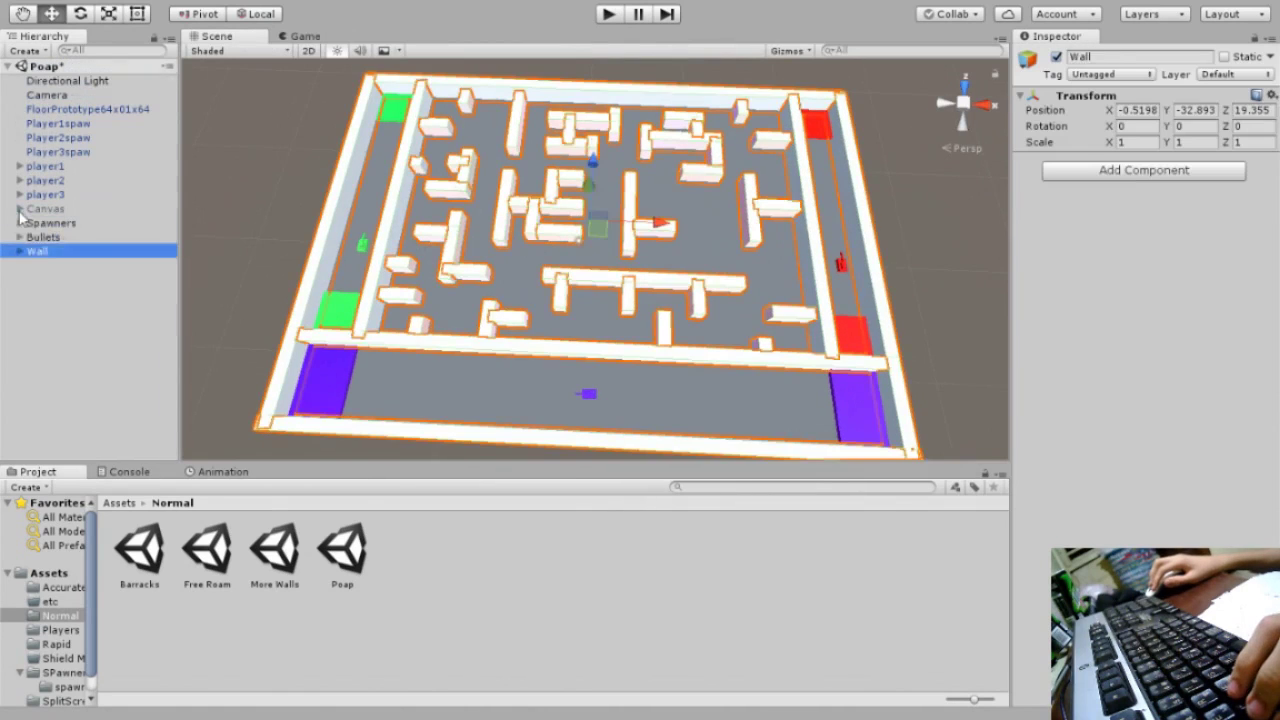
left_click(20, 223)
left_click(60, 237)
double_click(80, 322)
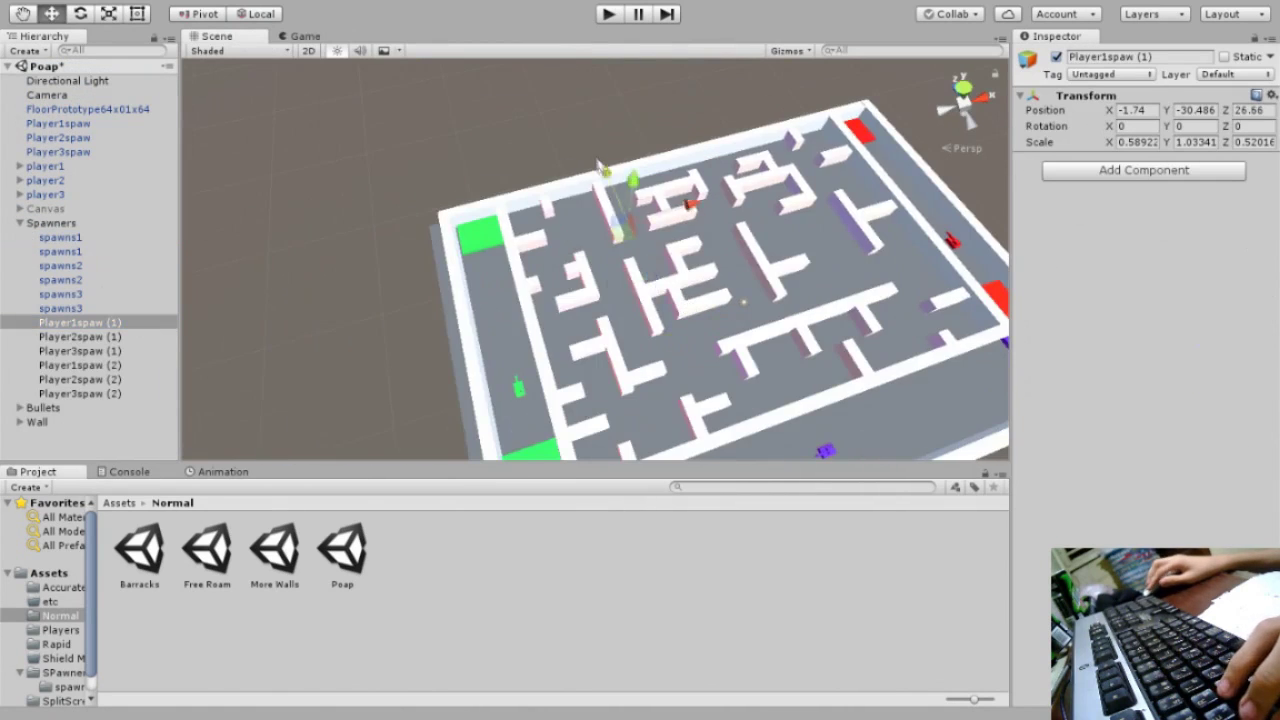
mouse_move(679, 265)
left_mouse_down("alt")
mouse_move(564, 268)
mouse_move(542, 289)
left_mouse_up("alt")
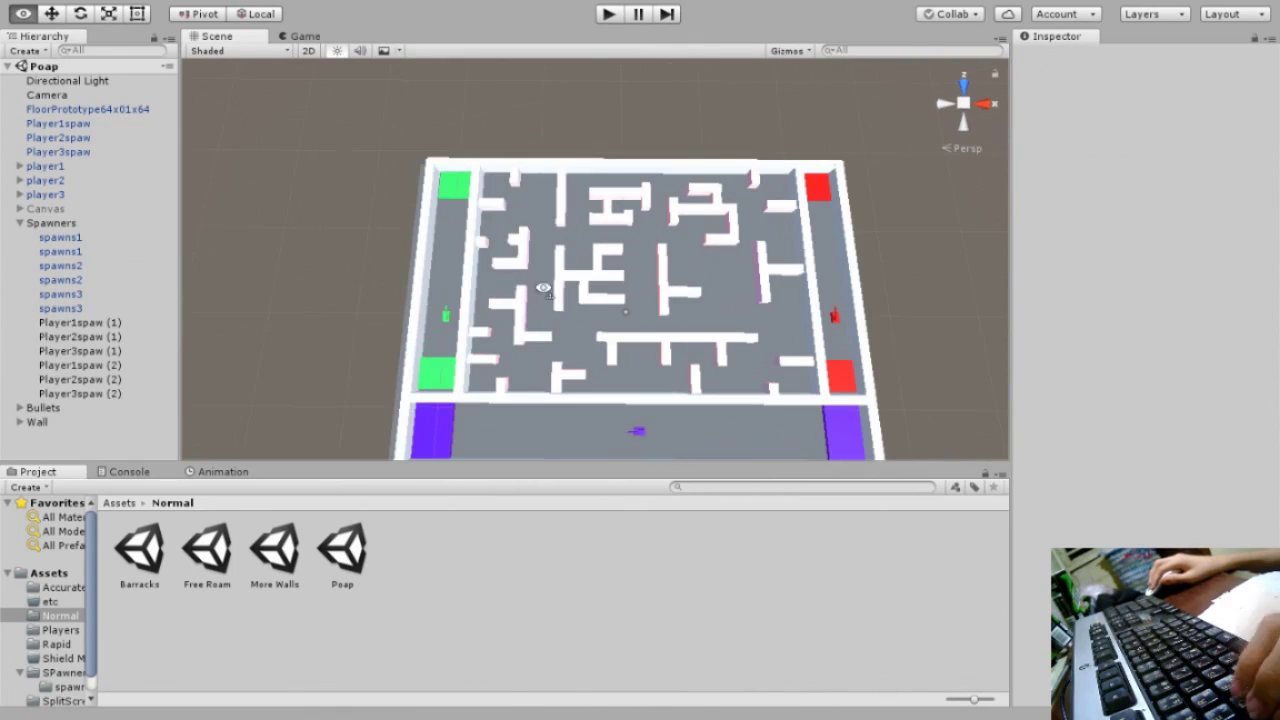
left_click(125, 339)
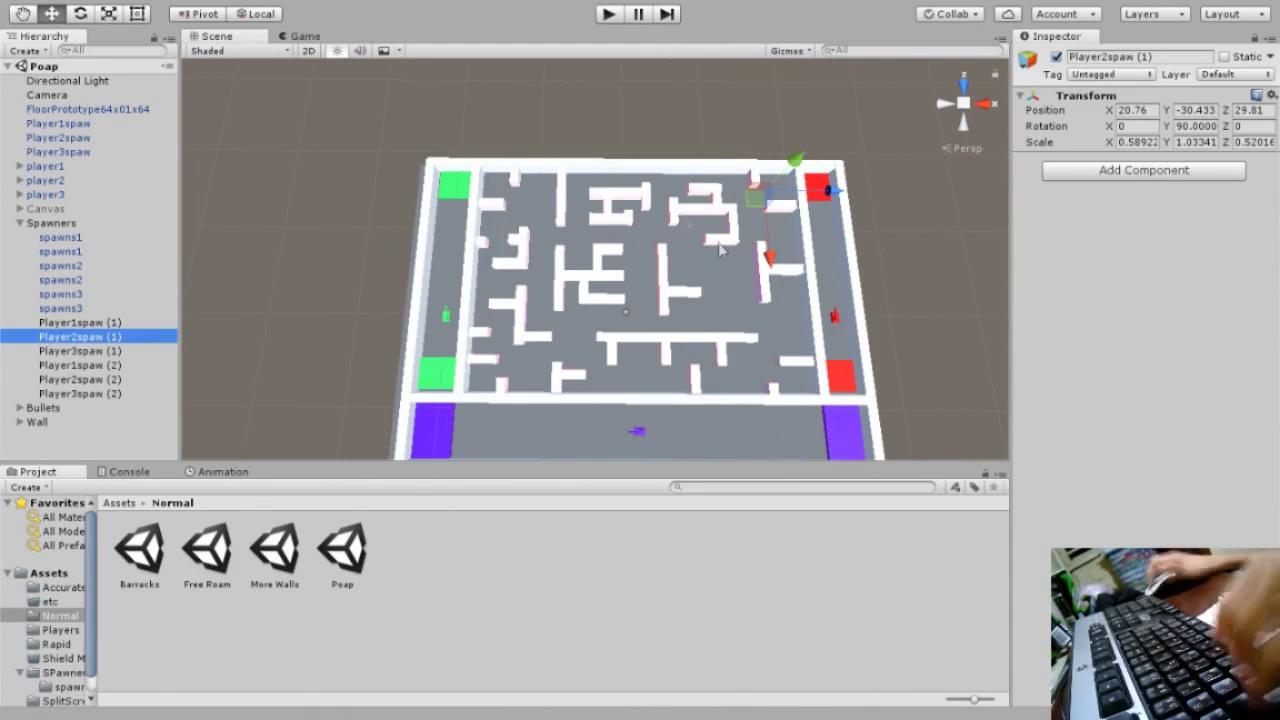
left_click_drag(766, 262, 757, 338)
left_click(120, 338)
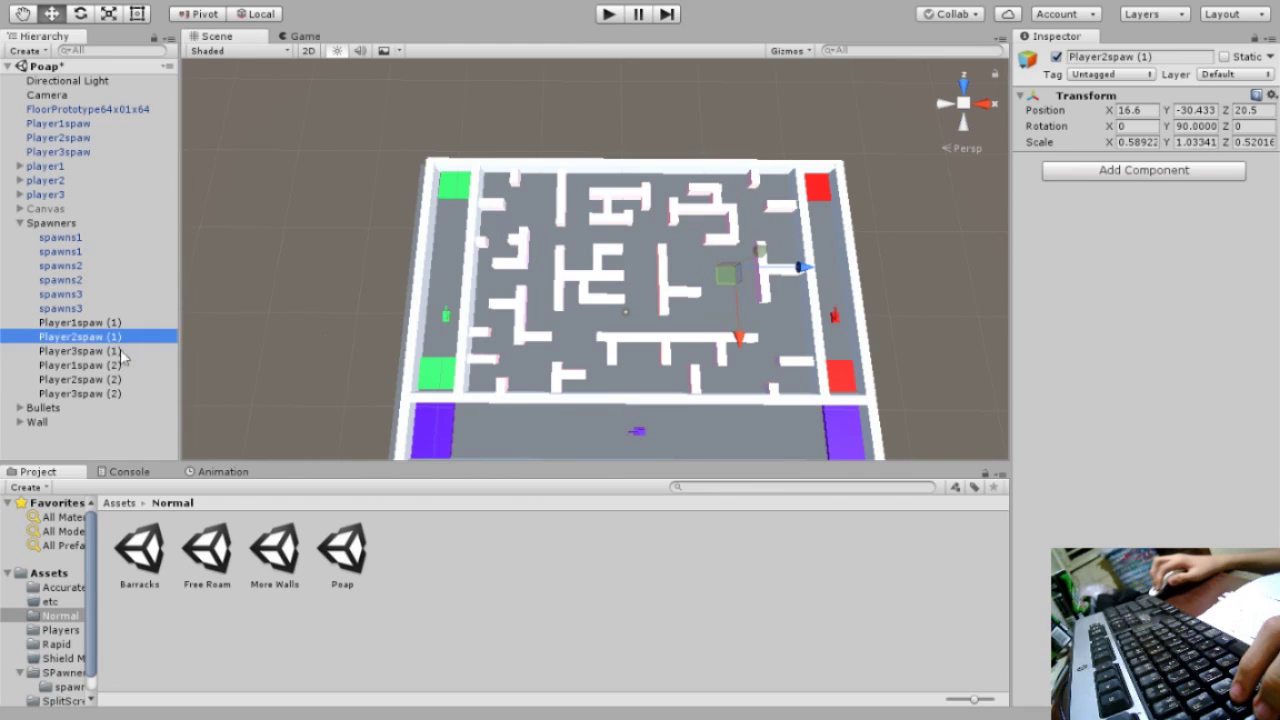
left_click_drag(738, 338, 743, 256)
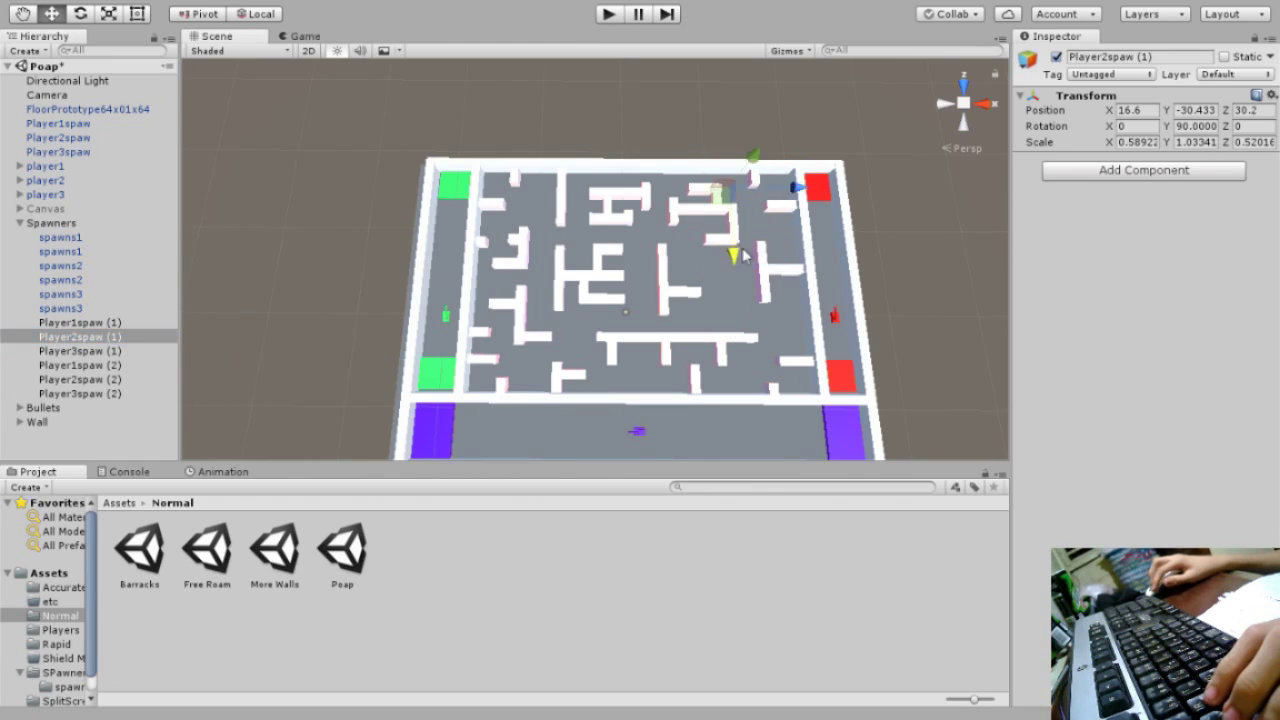
- Reposition Player1spaw (2), review the Player2spaw (2) and Player3spaw (2) spawns, and start Play mode
left_click_drag(840, 198, 190, 353, "alt")
left_click(548, 365)
left_click_drag(548, 365, 527, 305, "alt")
left_click_drag(617, 316, 690, 235, "alt")
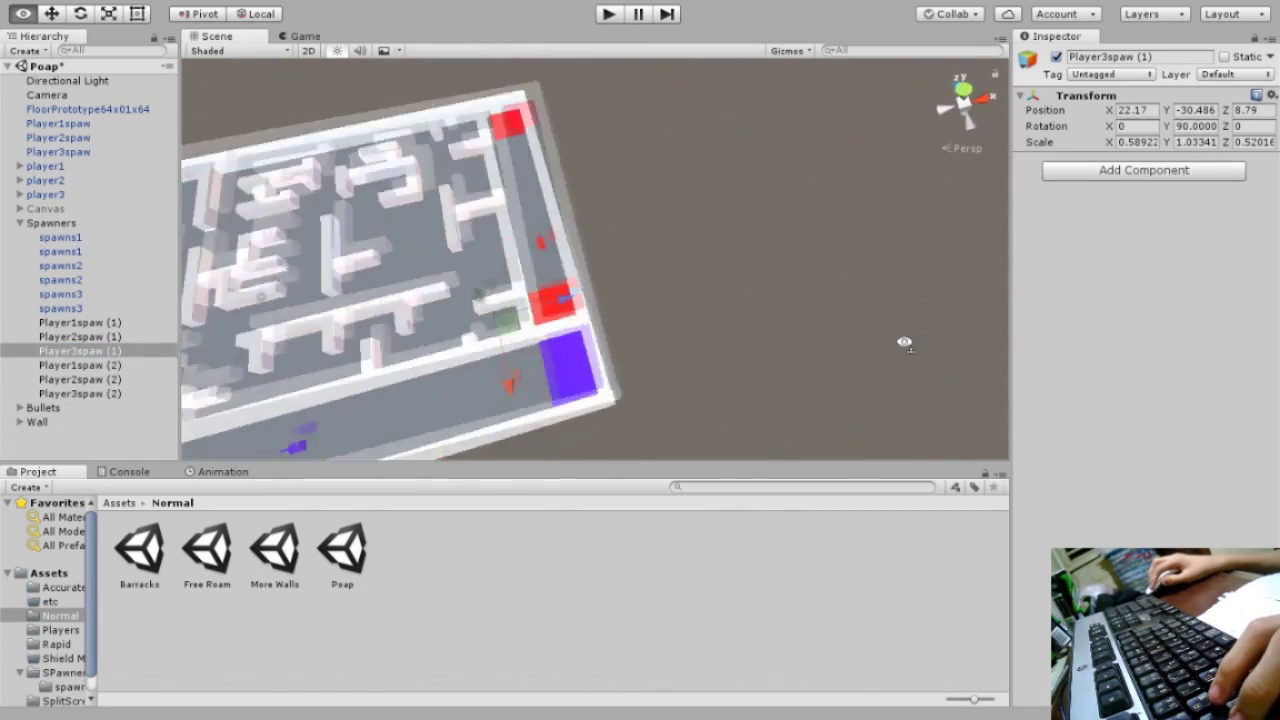
left_click(438, 200)
left_click_drag(472, 90, 472, 162)
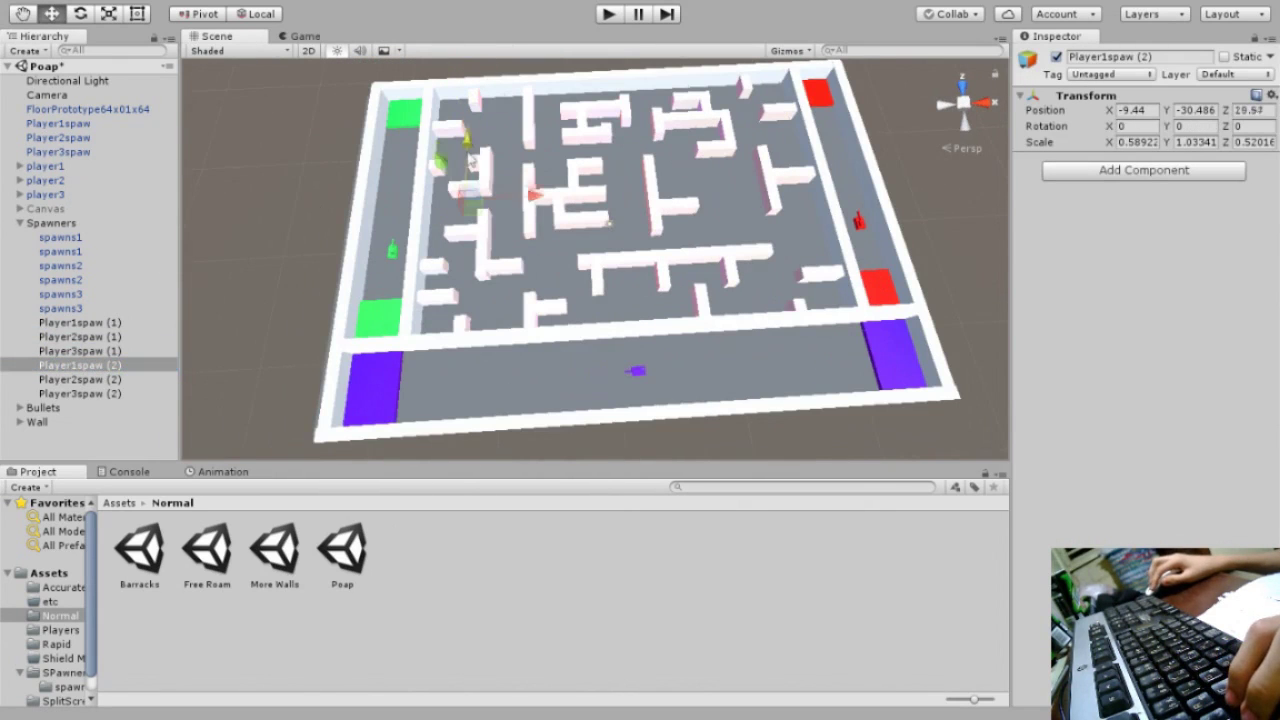
key("Down")
left_click(528, 330)
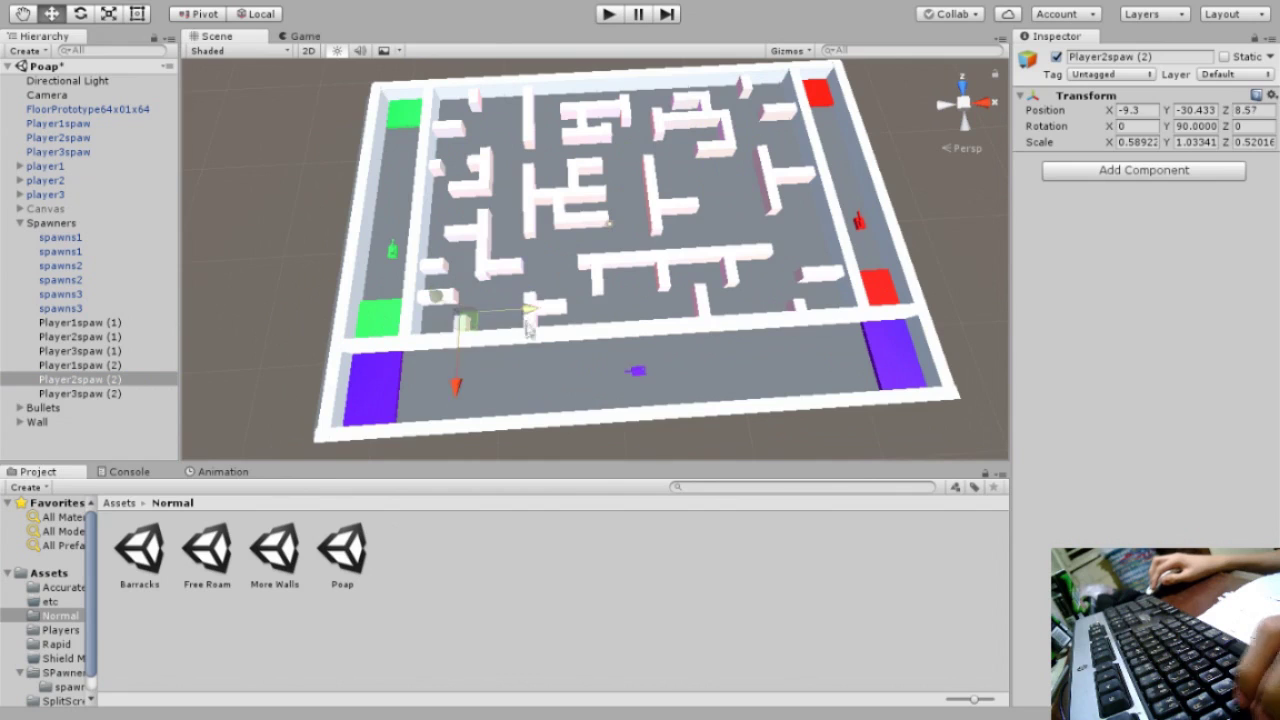
left_click(151, 392)
left_click_drag(470, 300, 501, 305, "alt")
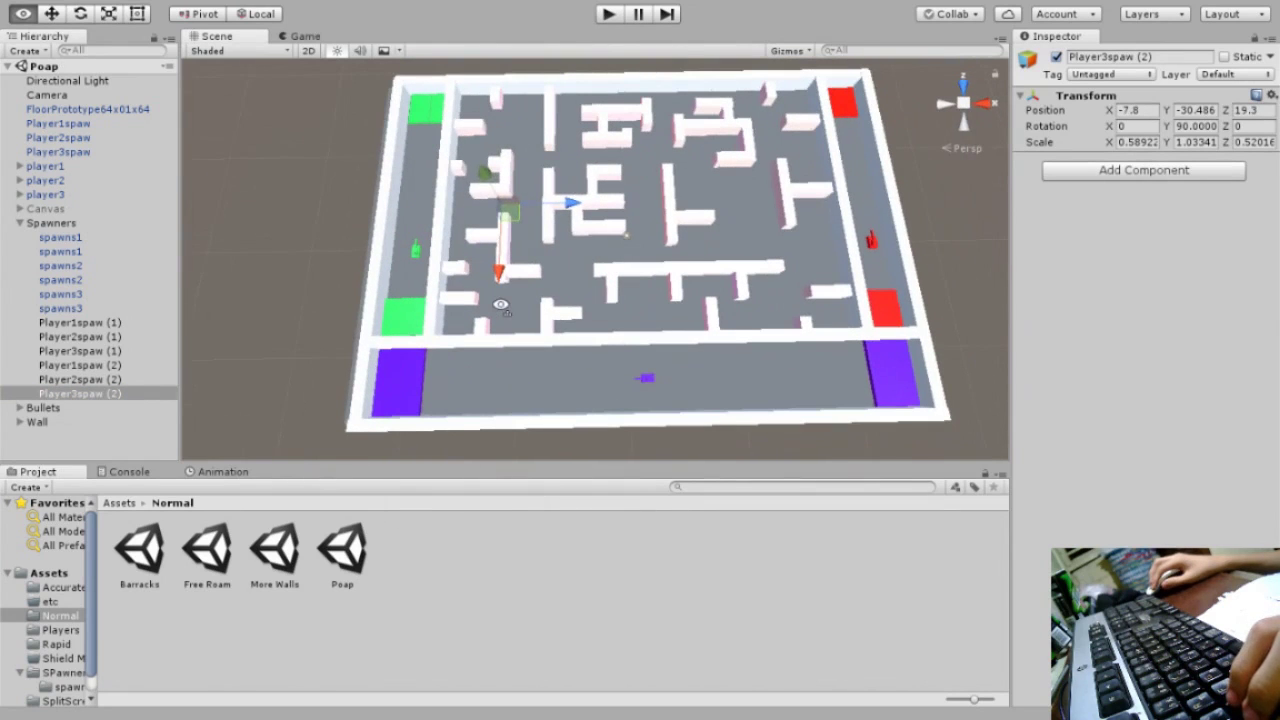
left_click(608, 14)
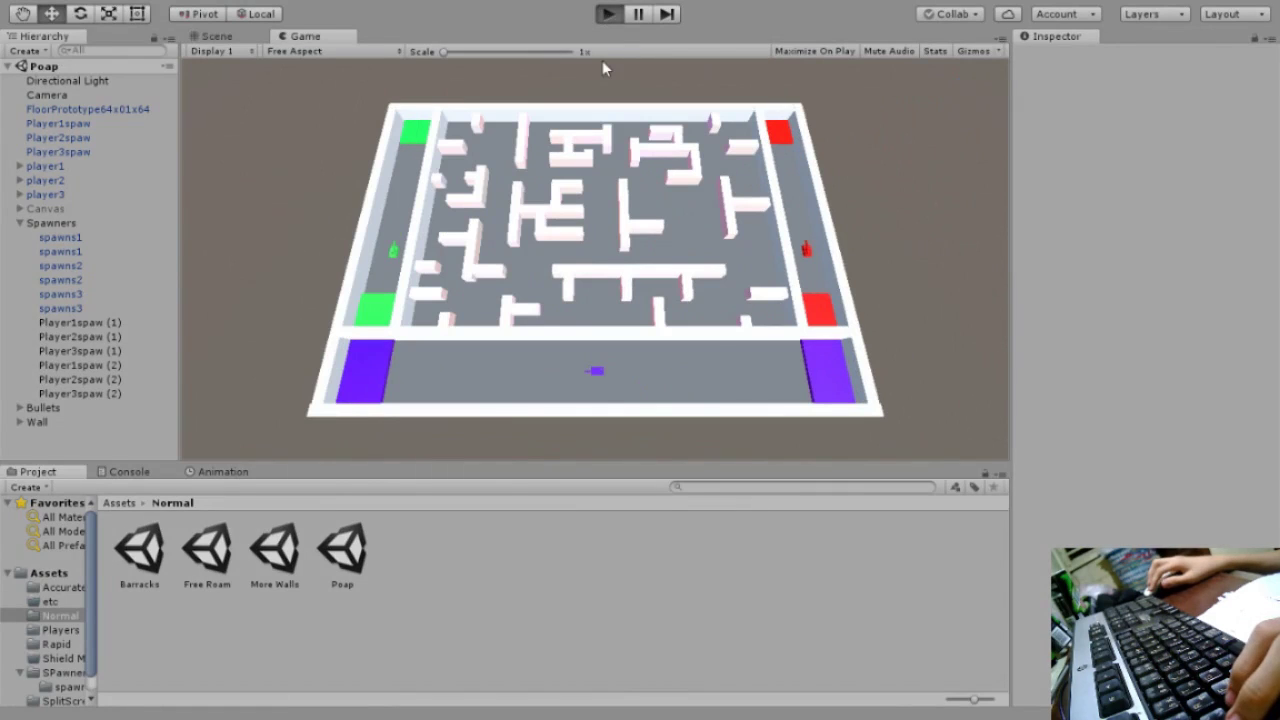
- Drive the green tank up and toward the centre, fire once, stop play, then view the Assets folder
key("w")
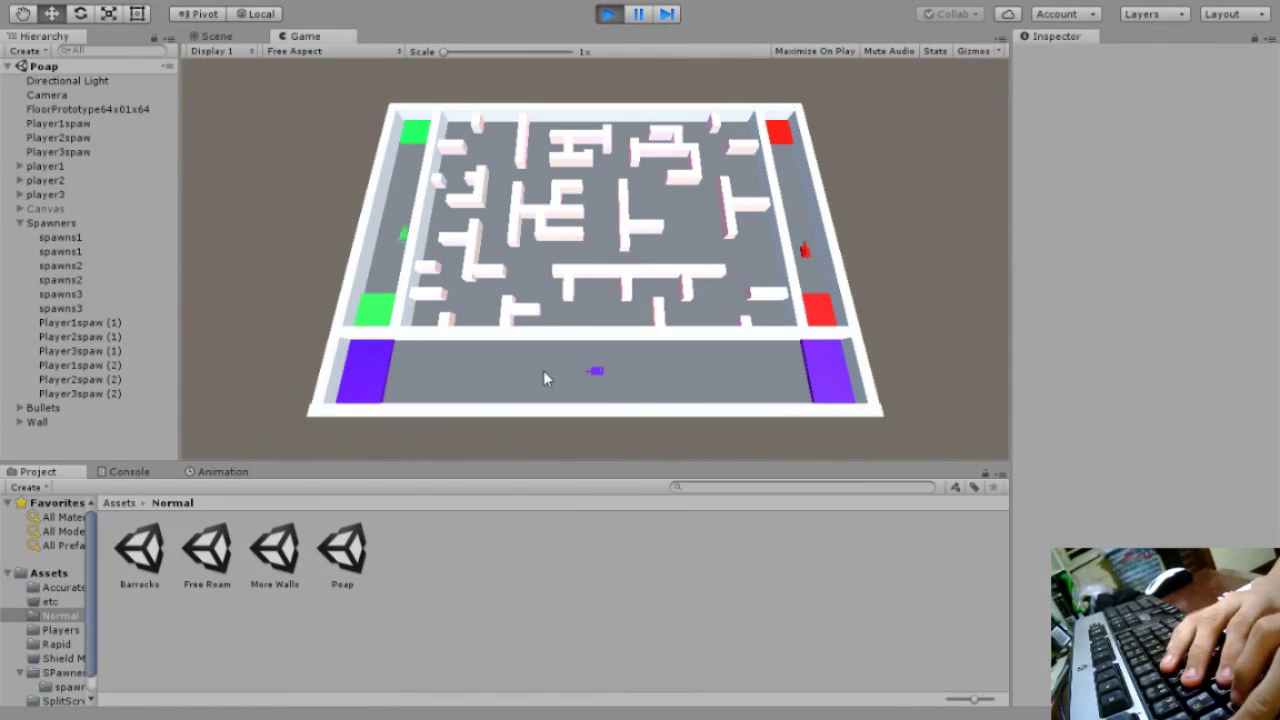
key("space")
key("d")
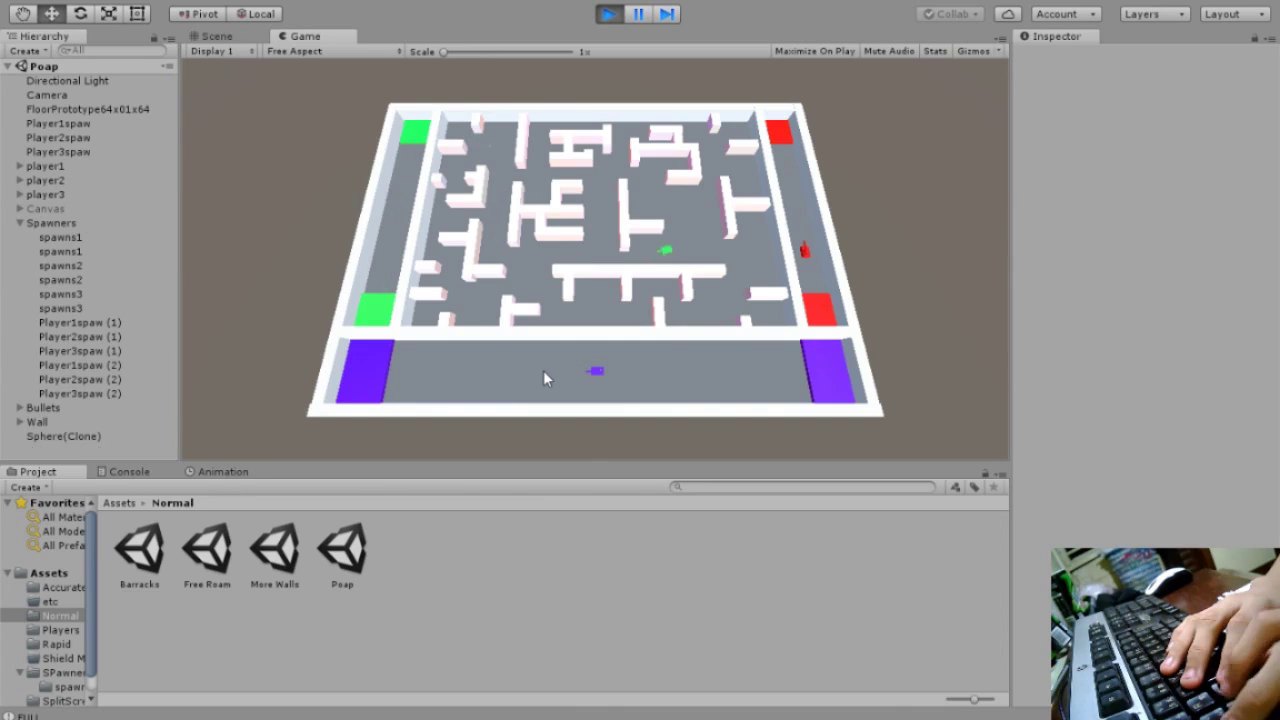
left_click(608, 13)
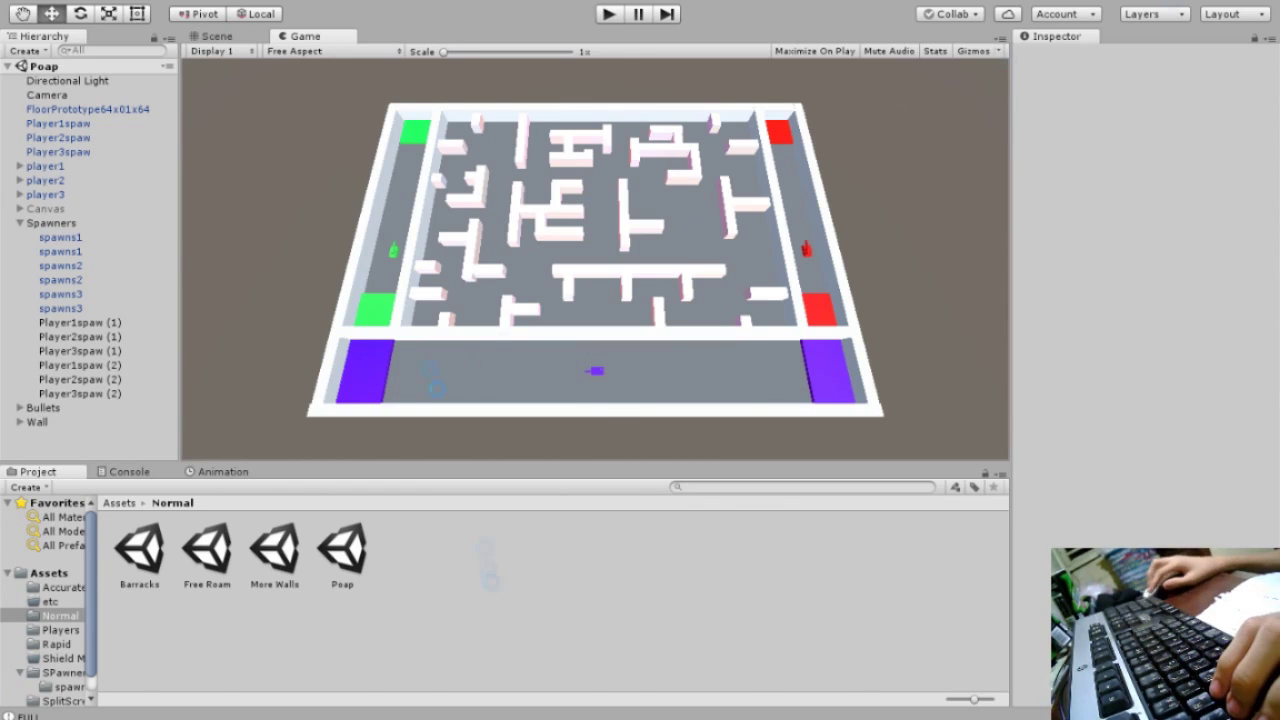
left_click(48, 573)
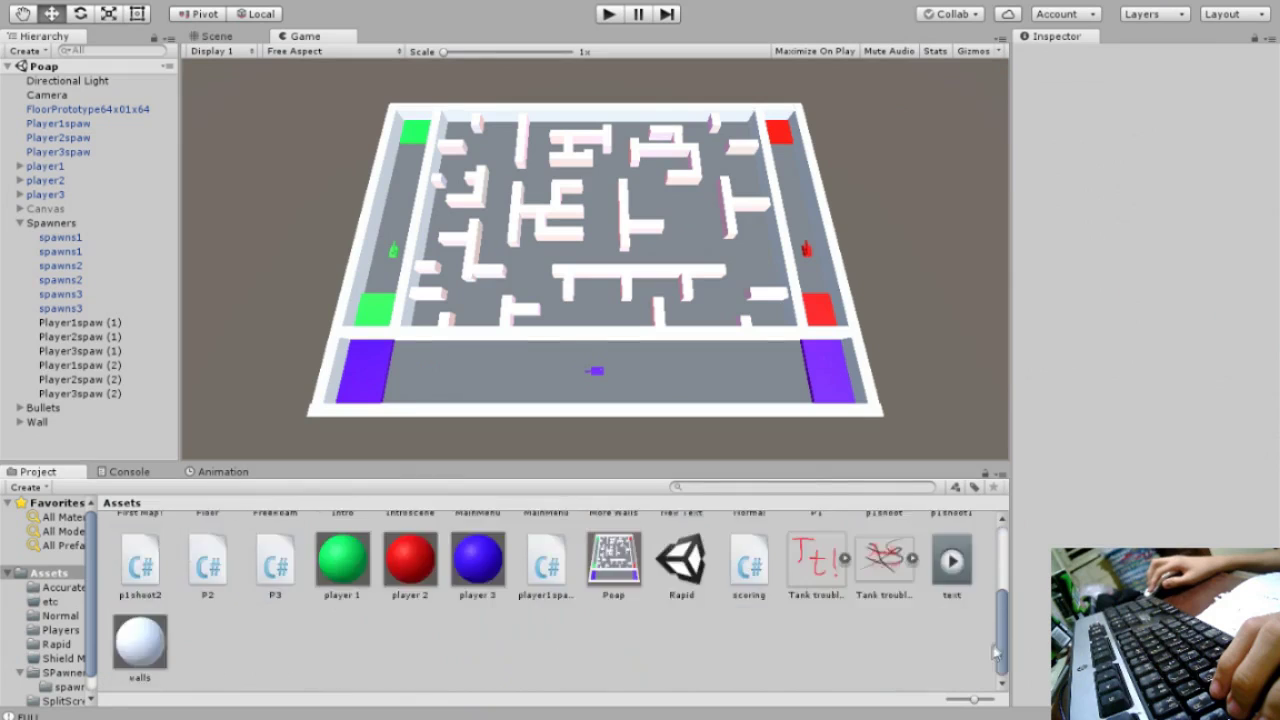
- Open the MainMenu scene, hide the Main, Help, Rapid, Accurate and Cheat canvases, and view in 2D
left_click(613, 640)
double_click(477, 555)
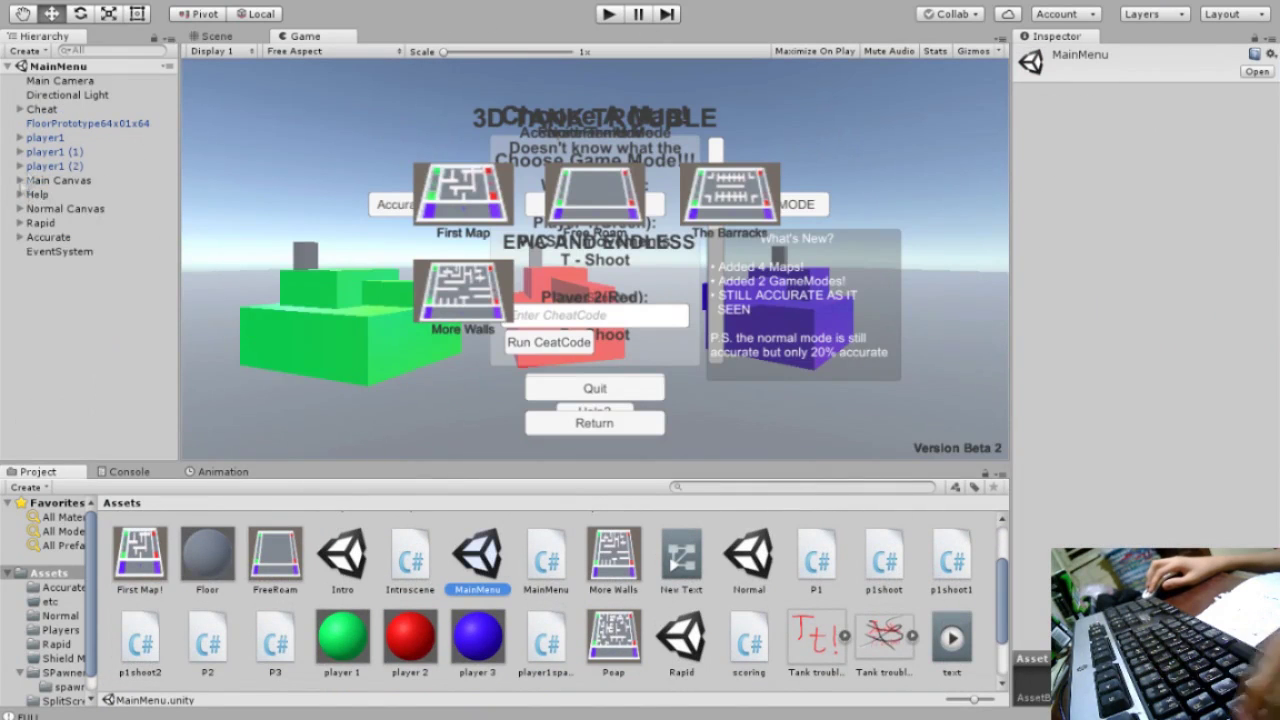
left_click(58, 180)
left_click(37, 194, "ctrl")
left_click(40, 223, "ctrl")
left_click(48, 237, "ctrl")
left_click(1056, 57)
left_click(42, 109, "ctrl")
left_click(1056, 57)
left_click(217, 36)
left_click(309, 51)
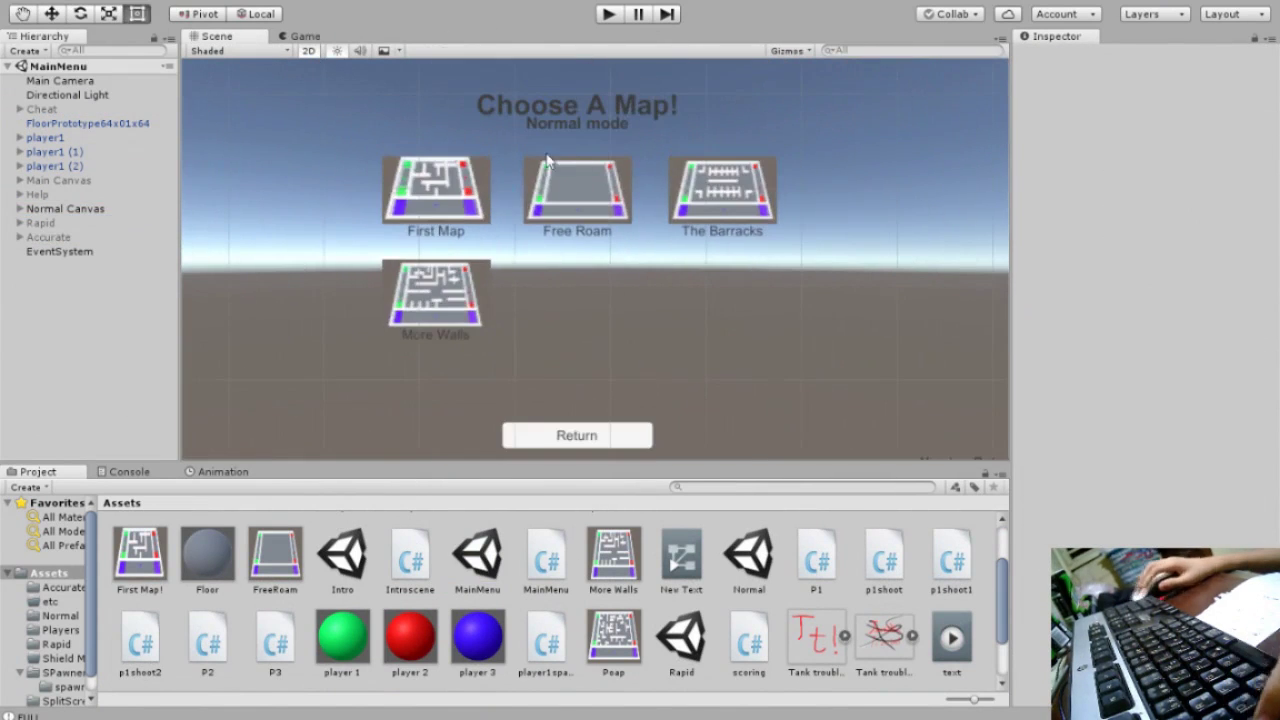
- Place a copy of the More Walls map button to its right and relabel it Poap
left_click(459, 330)
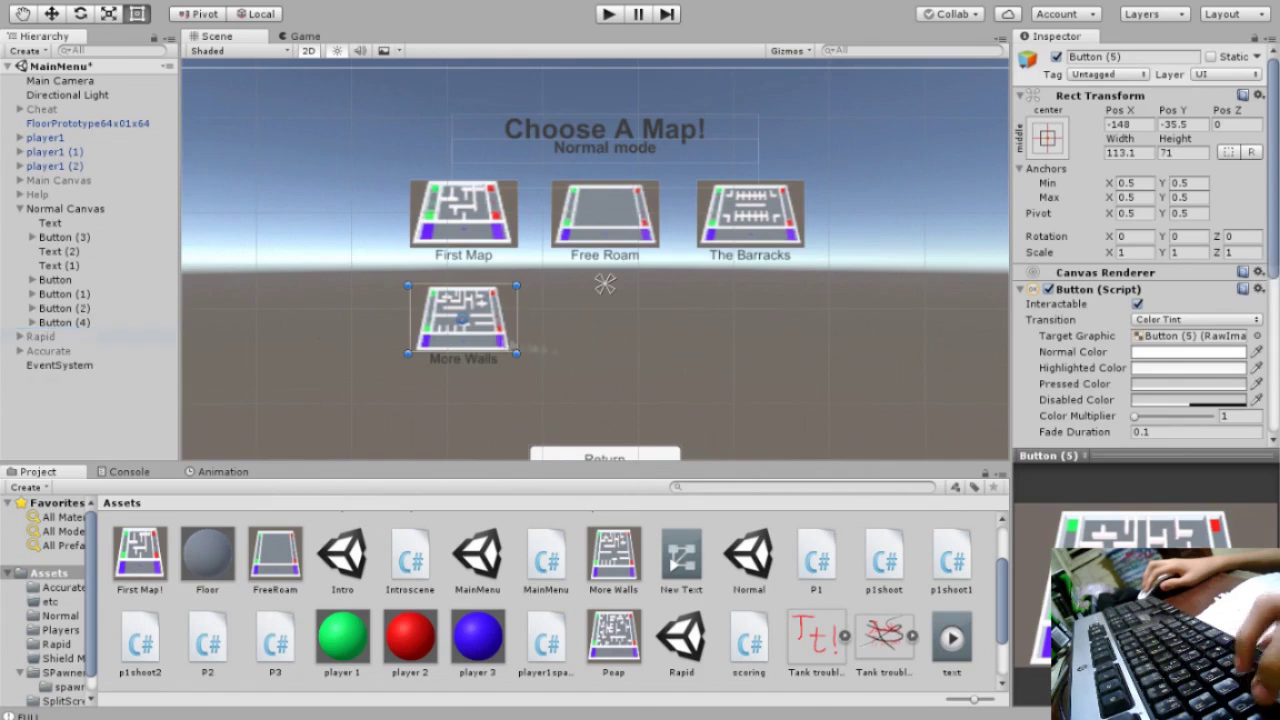
left_click_drag(462, 320, 604, 318)
left_click(641, 332)
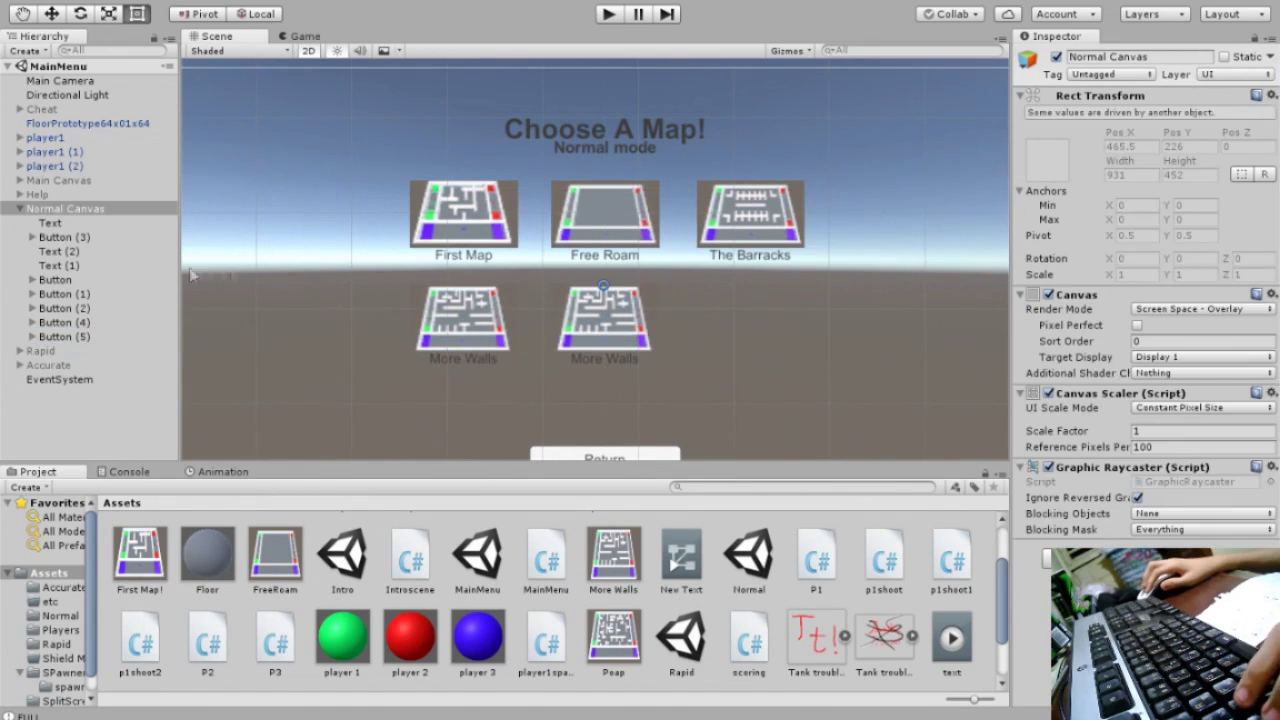
left_click(625, 362)
left_click(33, 337)
left_click(60, 351)
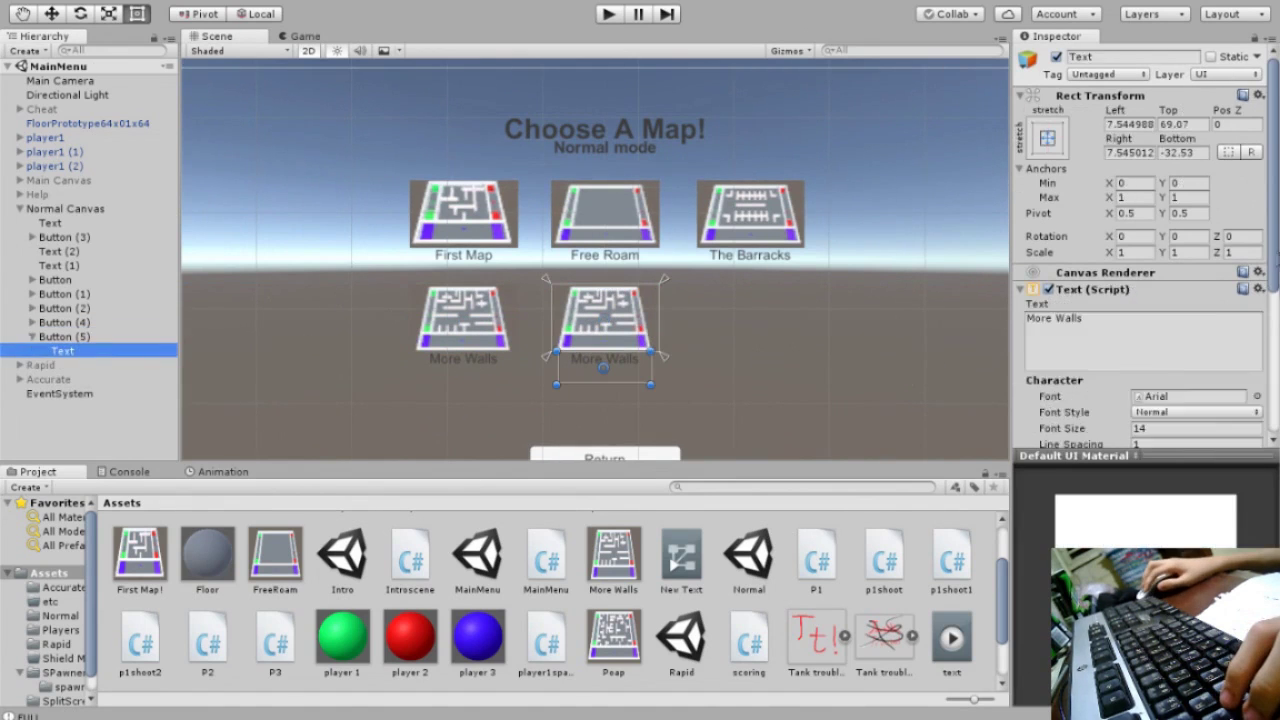
scroll(1140, 300, "down", 3)
left_click(1100, 285)
type("Poap")
- Replace the new button's More Walls Raw Image texture with the Poap maze image
left_click(65, 208)
left_click(63, 337)
left_click(1188, 296)
key("Delete")
left_click(613, 600)
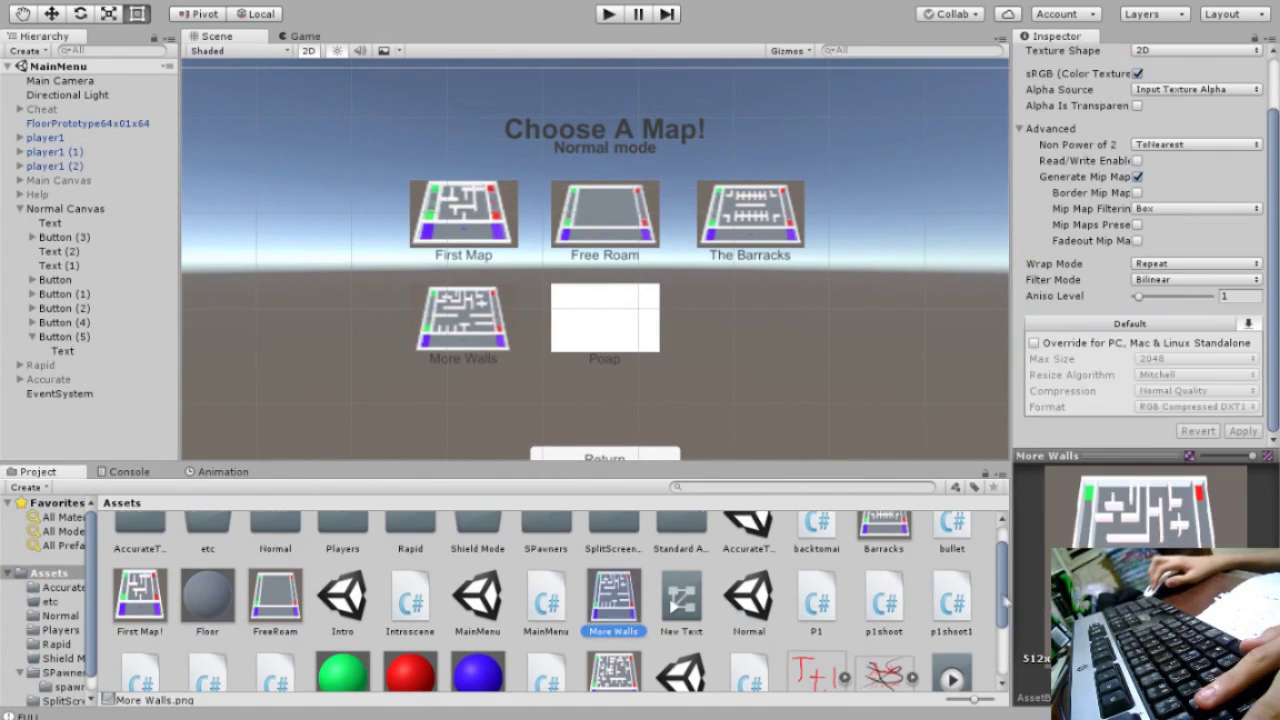
scroll(607, 576, "down", 2)
scroll(1140, 300, "down", 3)
left_click_drag(613, 560, 1150, 250)
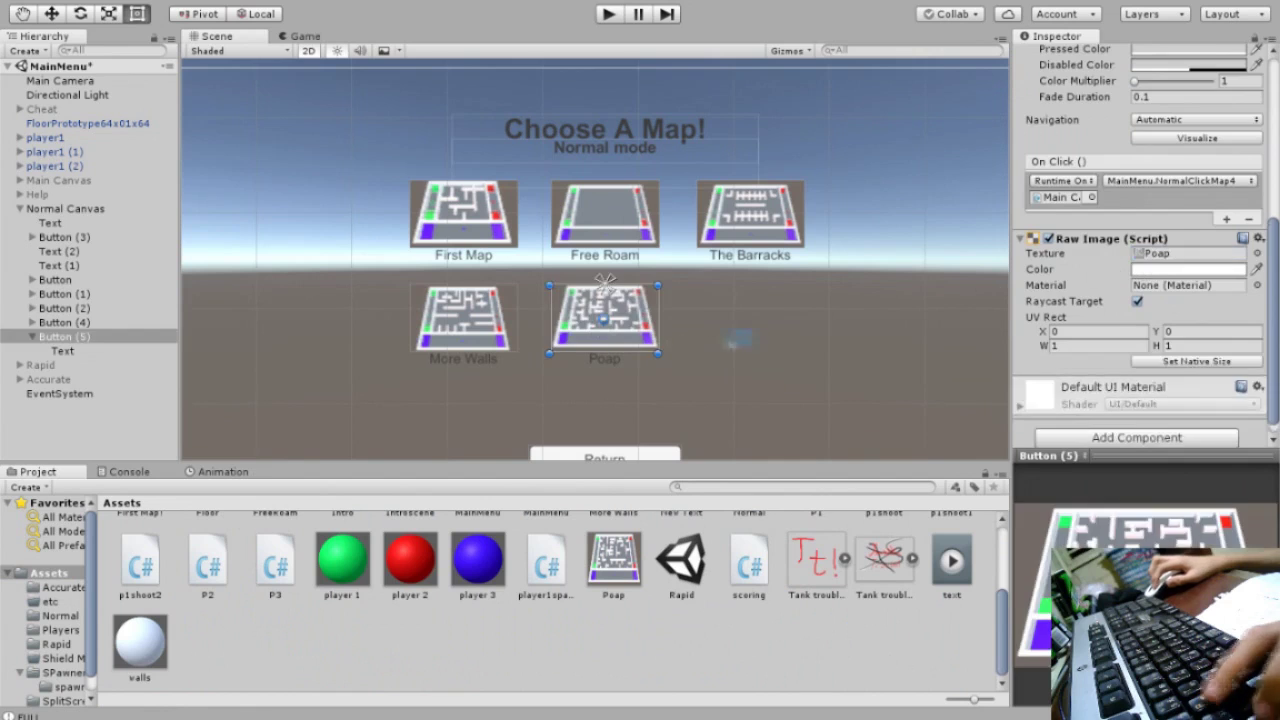
left_click(757, 345)
- Play-test the Choose A Map menu to check the new Poap button
left_click(607, 14)
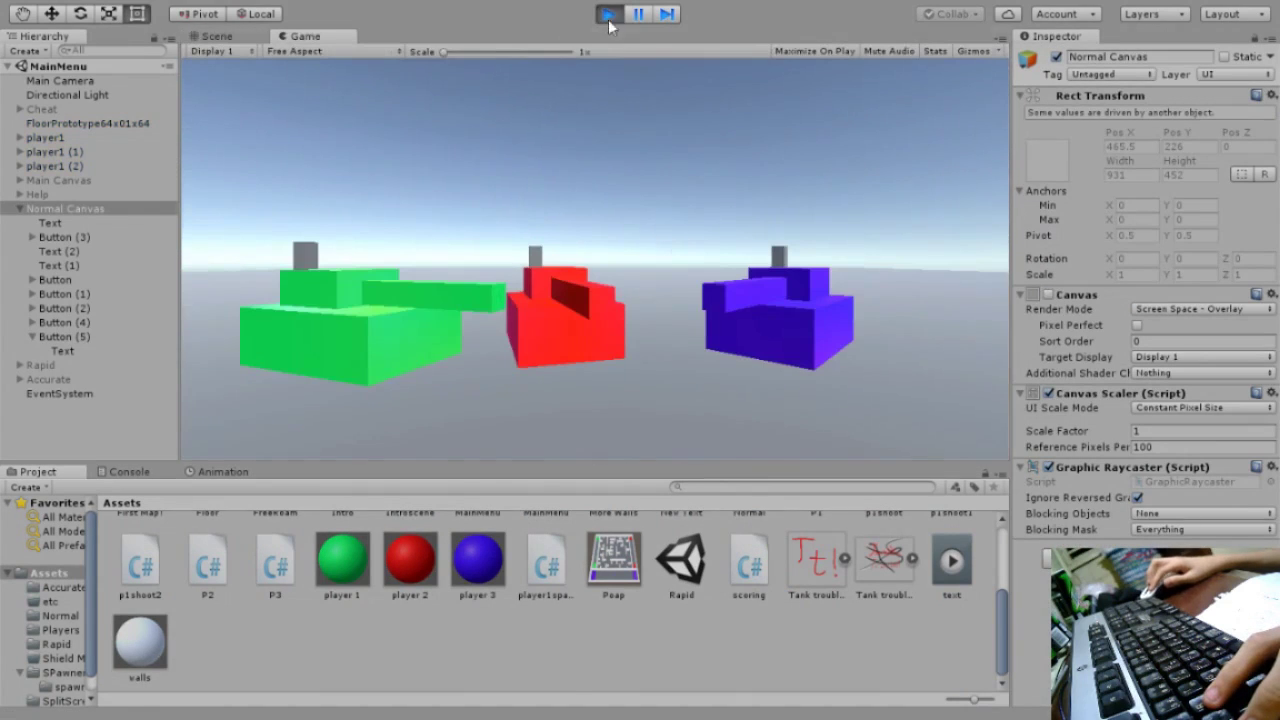
left_click(610, 14)
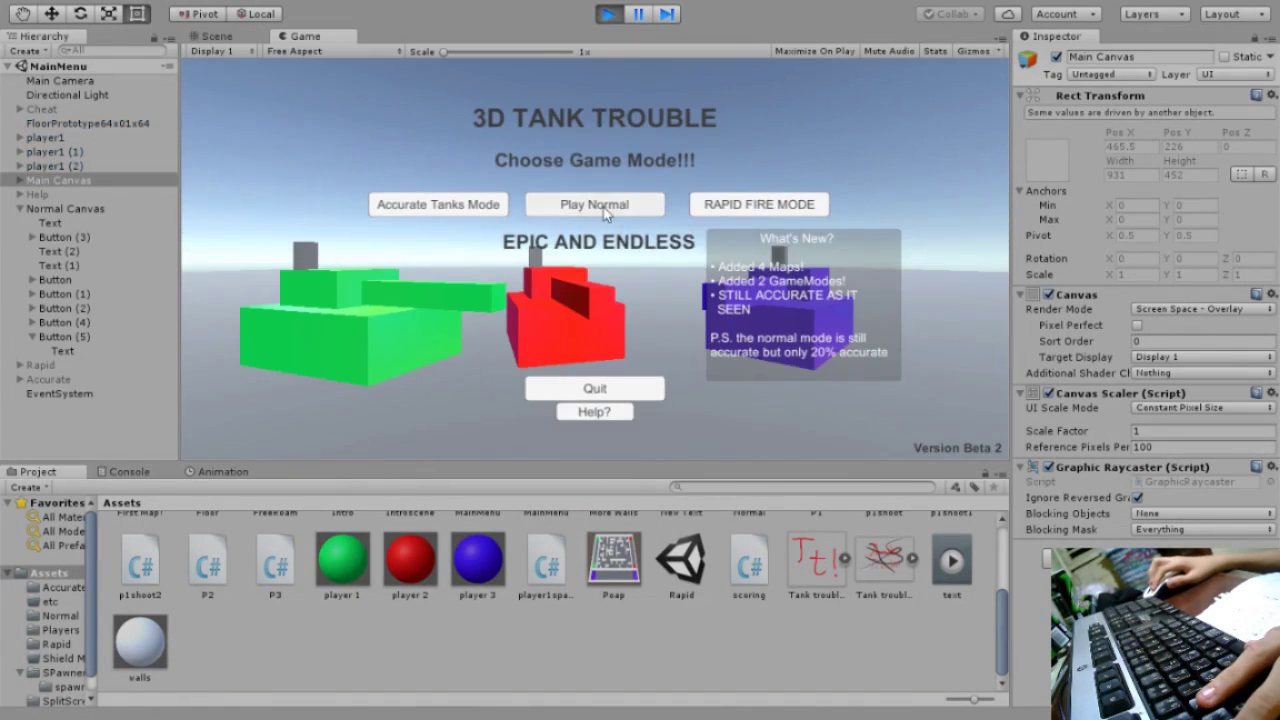
left_click(605, 224)
left_click(606, 205)
left_click(610, 14)
scroll(550, 600, "up", 5)
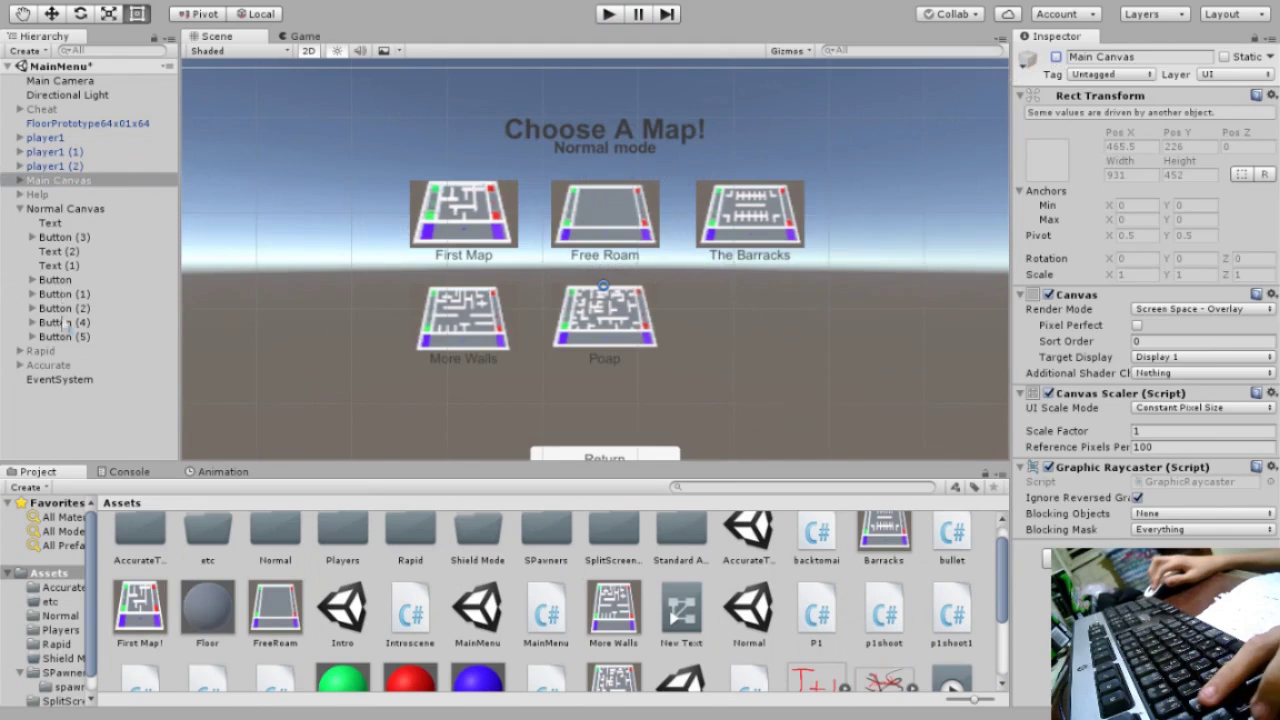
left_click(543, 617)
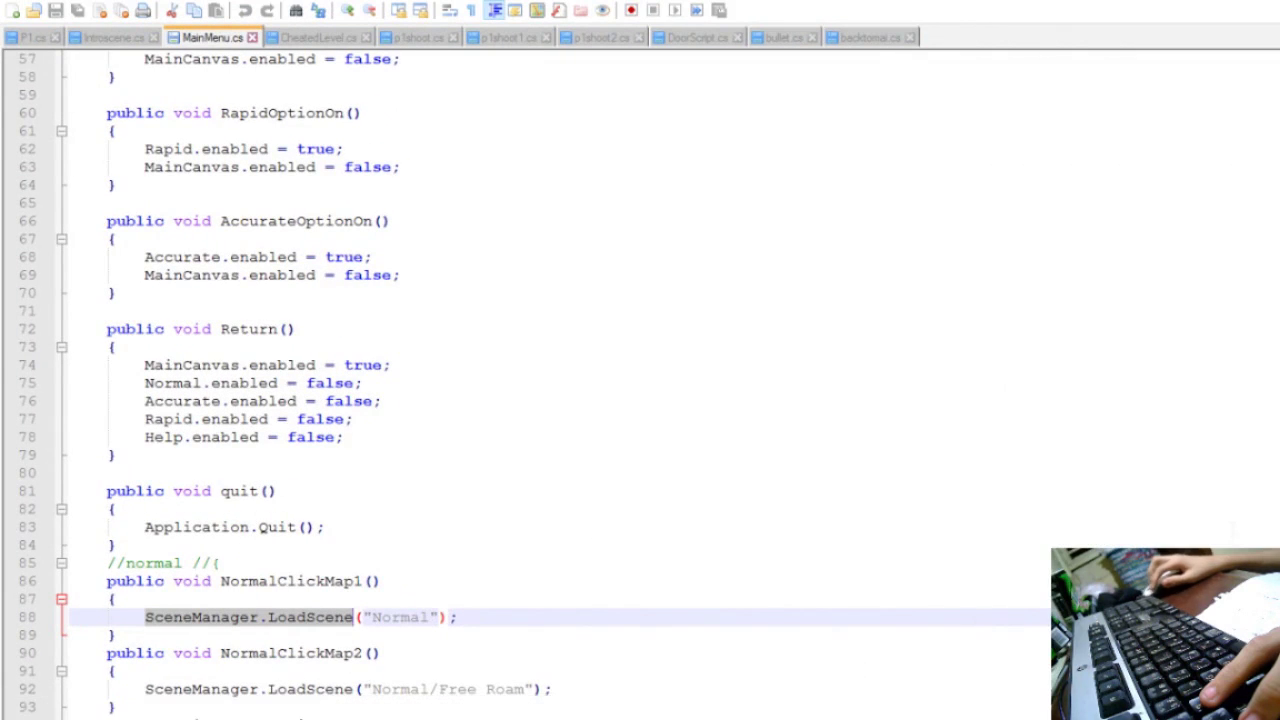
- Add an empty public void NormlClickMap5() method after NormalClickMap4
scroll(232, 594, "down", 7)
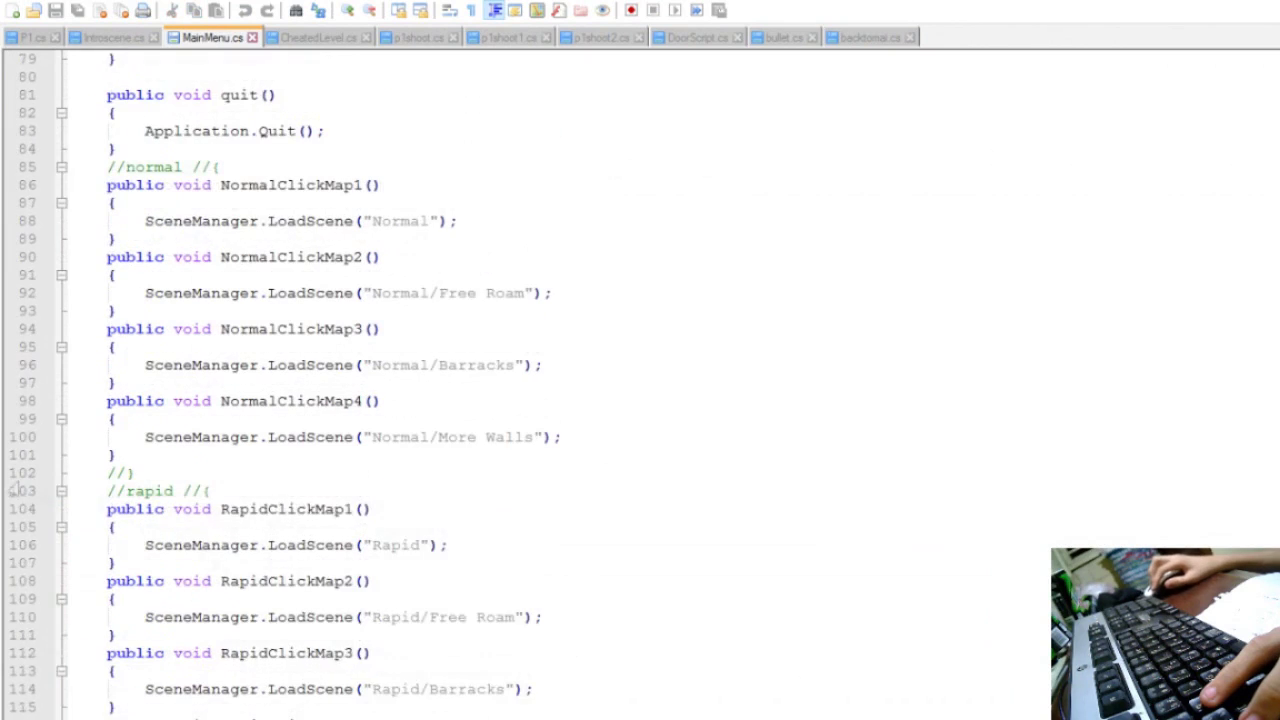
left_click(61, 491)
left_click(61, 239)
left_click(61, 239)
left_click(698, 543)
left_click(702, 526)
key("Return")
type("public void NormlClickMap5()")
key("Return")
type("{")
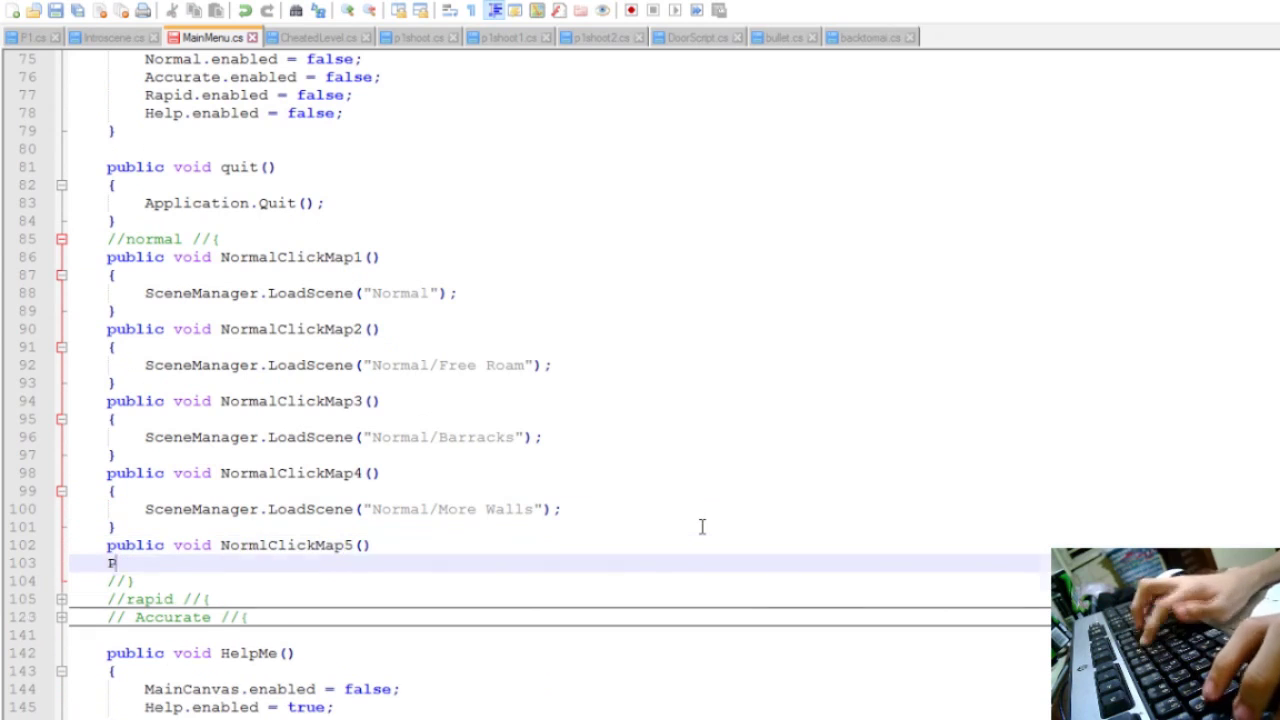
key("Return")
key("Return")
type("}")
- Fill the method body with SceneManager.LoadScene("Normal/Poap");
key("Up")
key("Tab")
key("Tab")
type("Sc")
key("BackSpace")
key("BackSpace")
key("BackSpace")
type("SceneManager.LoadScene(")
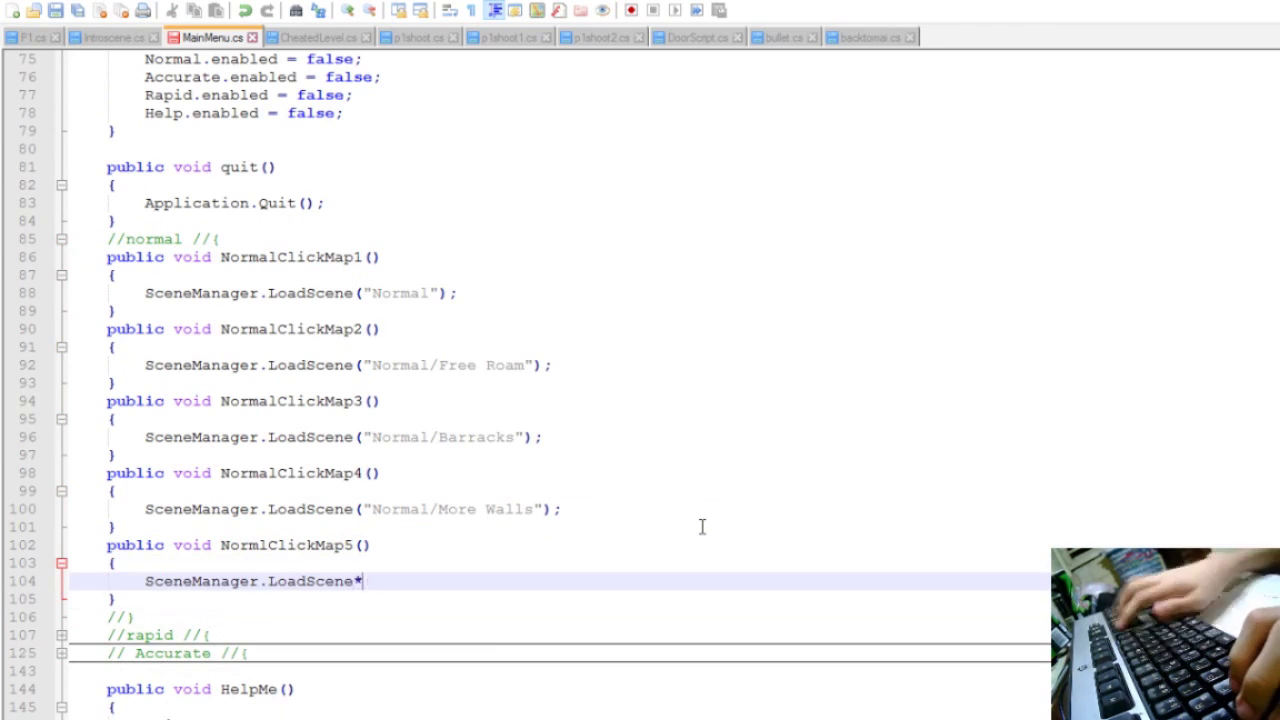
type("\"Normal/Poap\");")
key("Down")
scroll(560, 380, "down", 1)
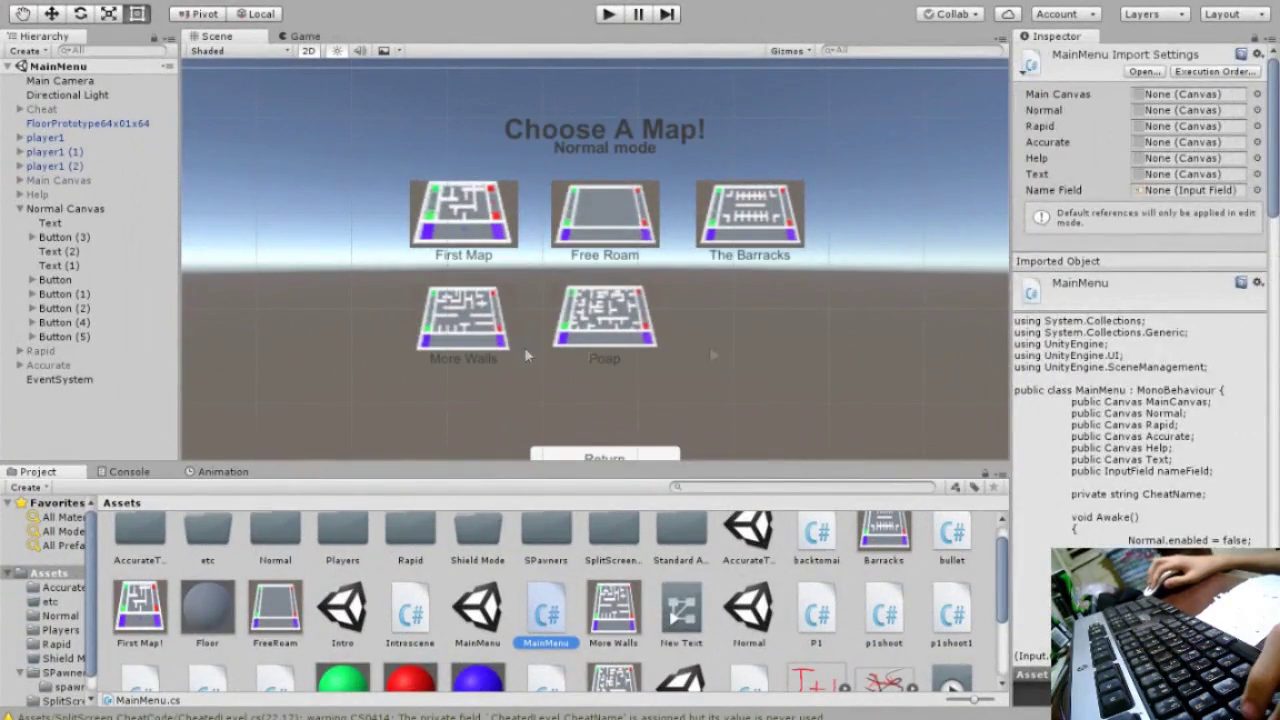
- Check the Poap button's On Click handler in the Inspector
scroll(1140, 400, "down", 5)
scroll(1140, 400, "up", 5)
left_click(64, 336)
left_click(1272, 205)
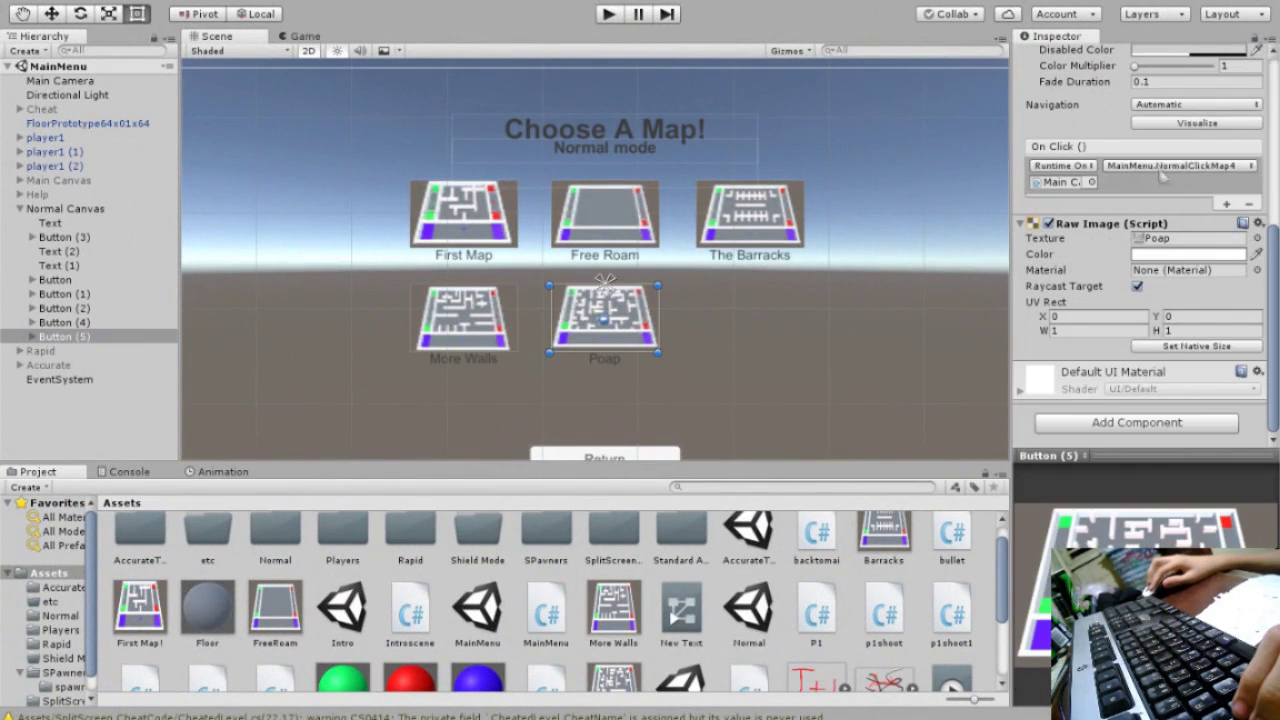
left_click(900, 390)
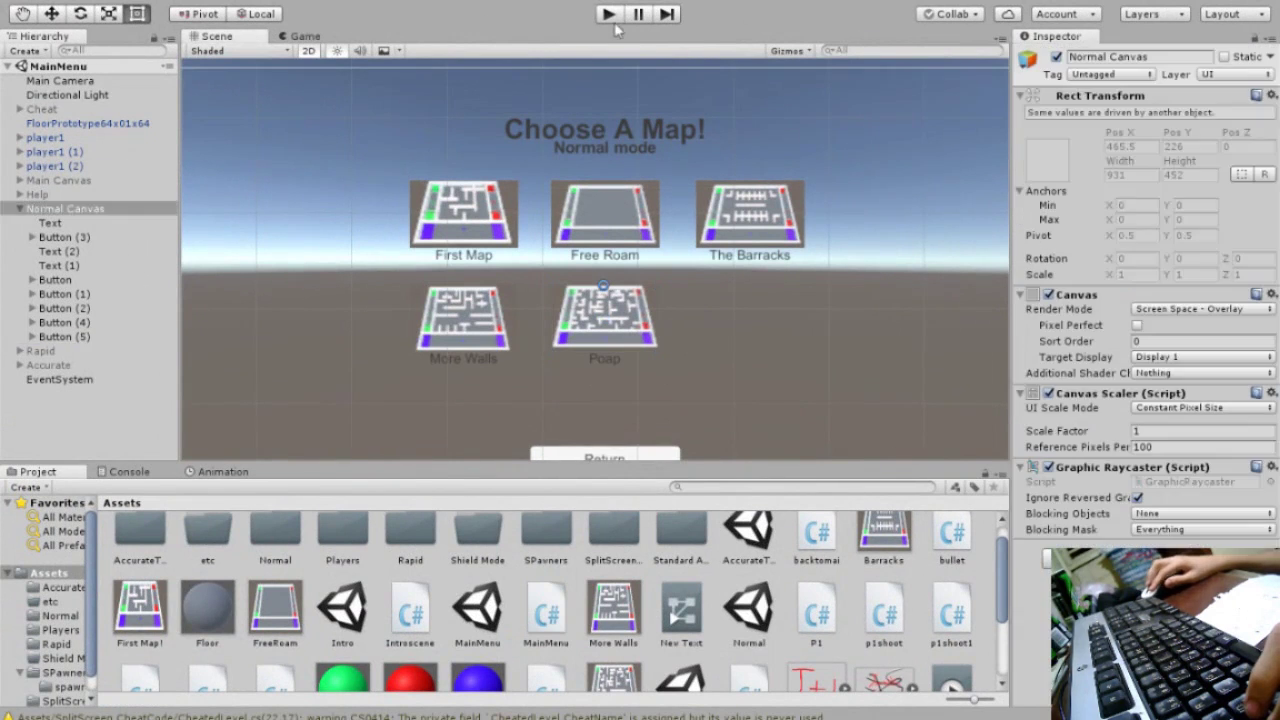
- Play-test Normal mode and pick Poap, which errors because Normal/Poap isn't in build settings
left_click(608, 13)
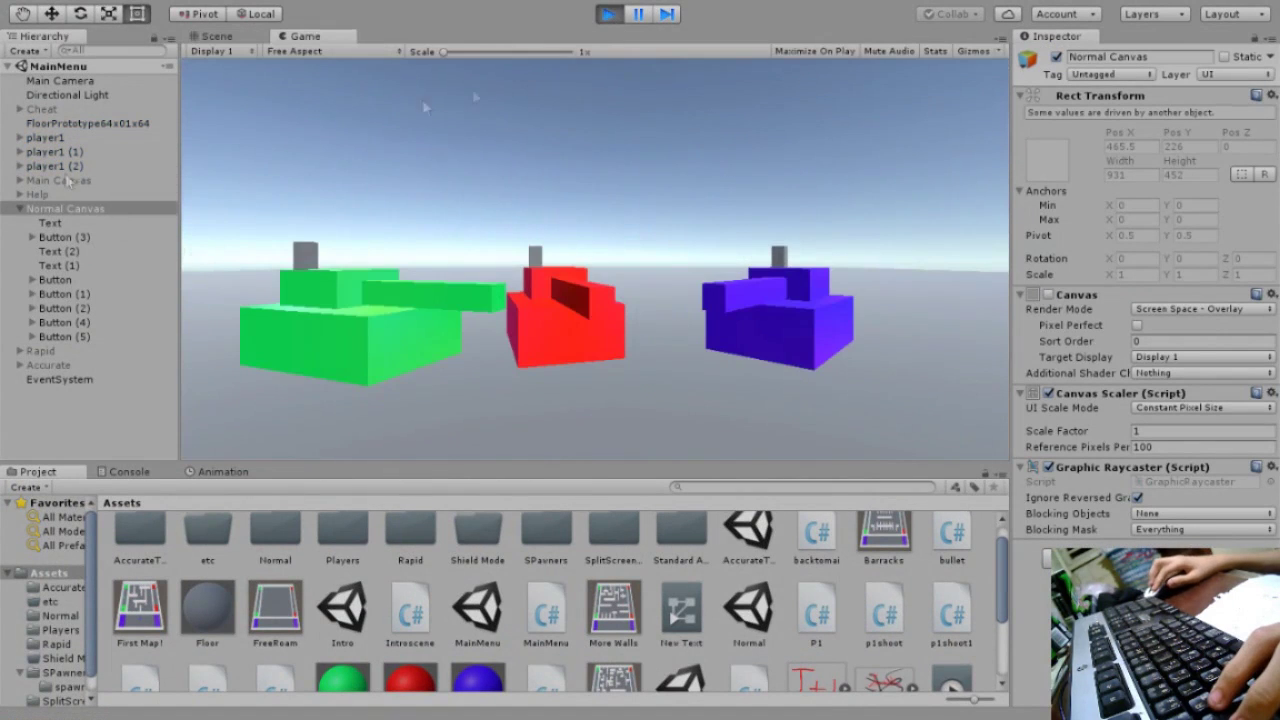
left_click(610, 14)
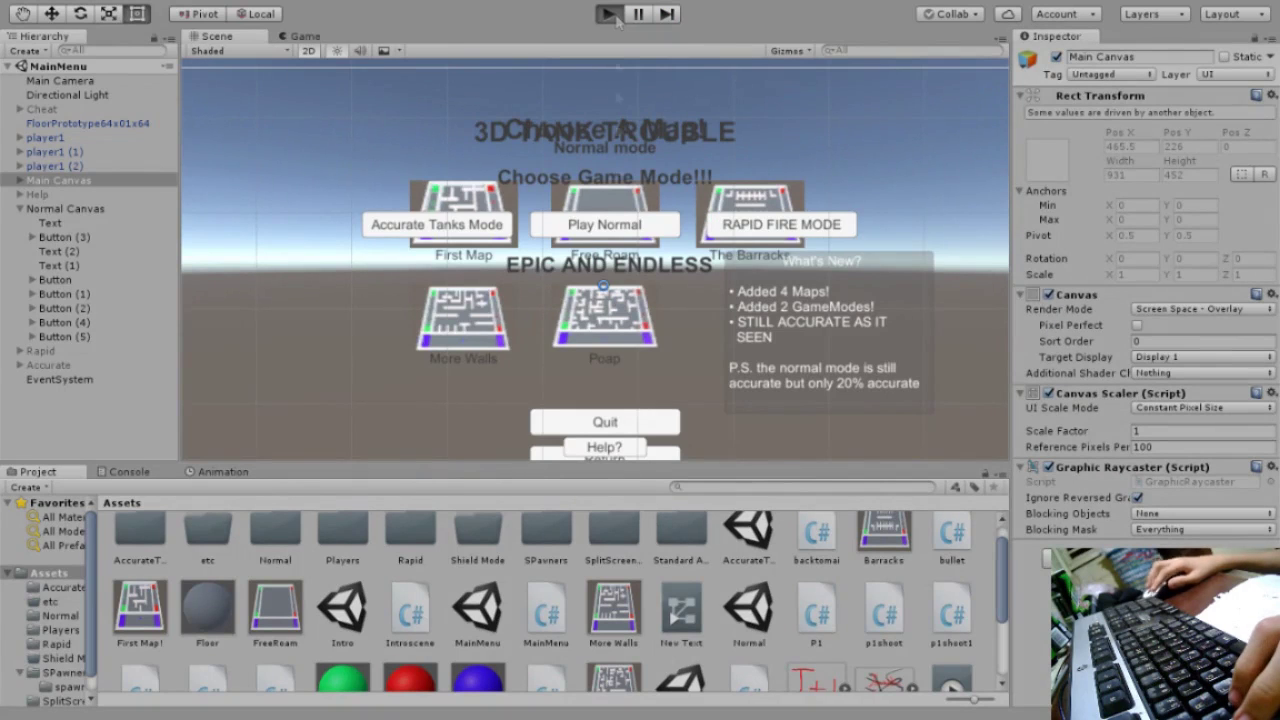
left_click(608, 13)
left_click(605, 224)
left_click(600, 300)
left_click(97, 716)
key("ctrl+p")
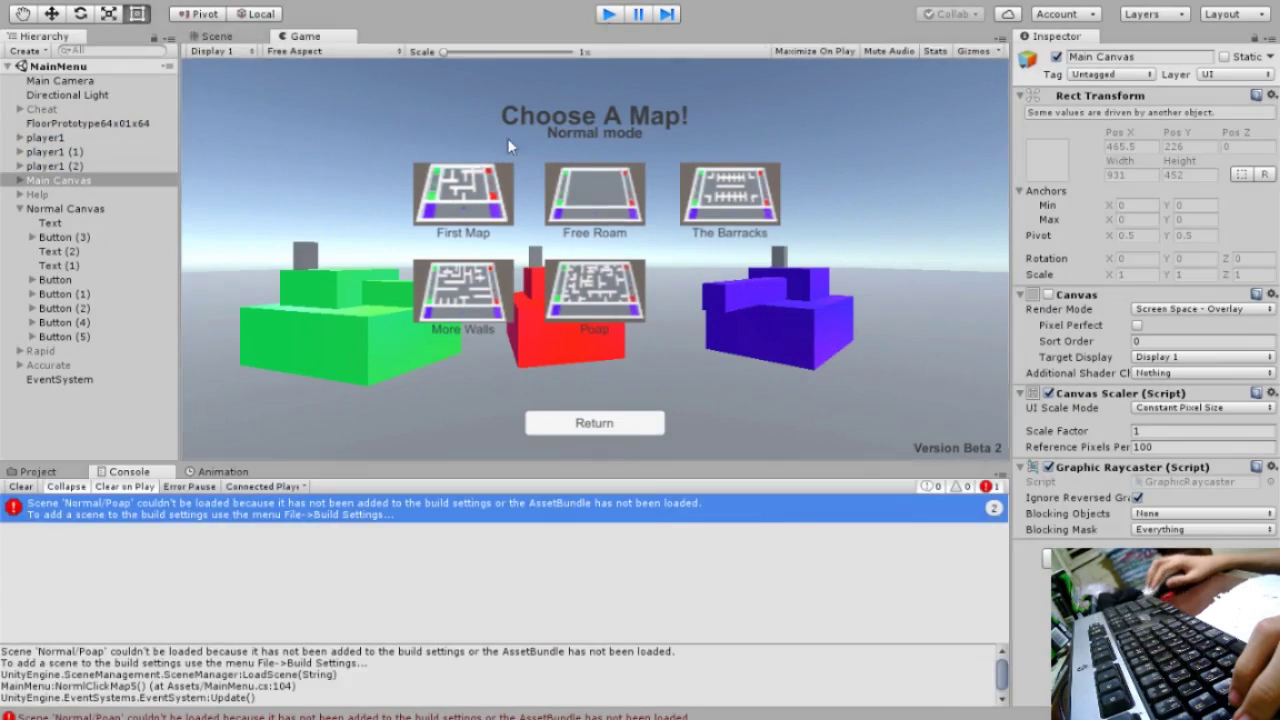
- Open the Poap scene from Assets > Normal, then browse the project's Assets folder in File Explorer
left_click(478, 552)
double_click(275, 550)
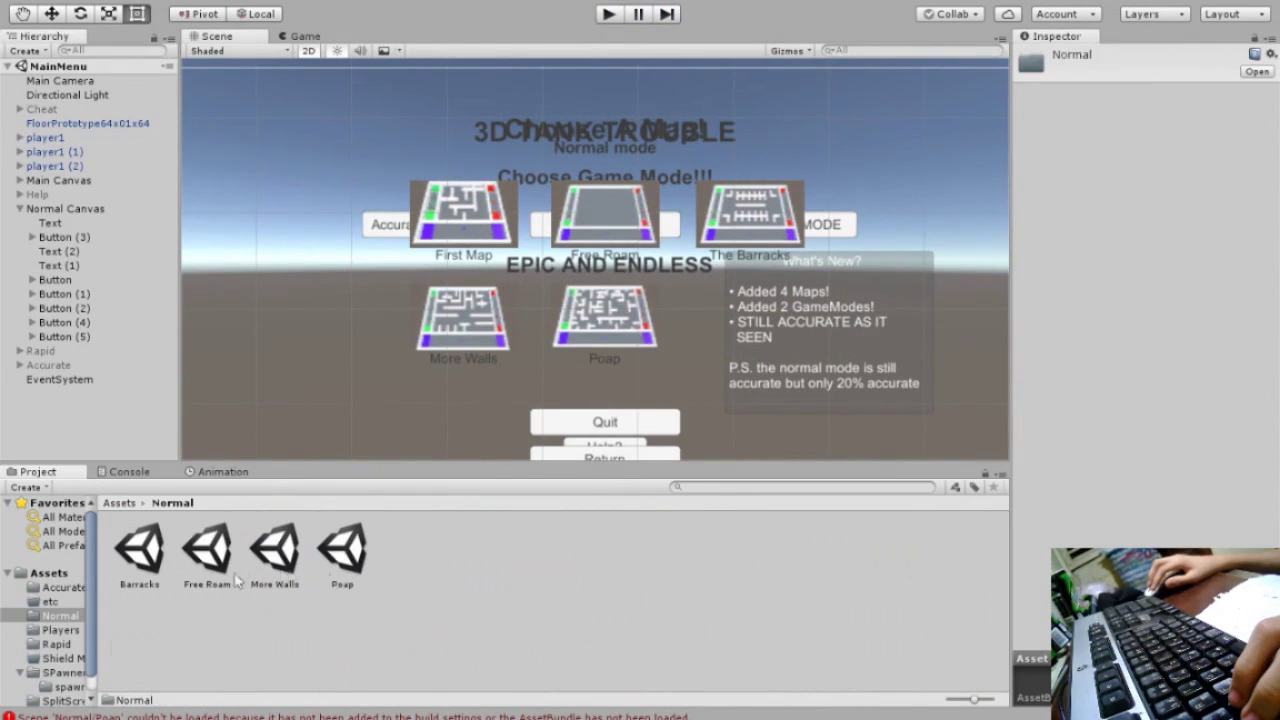
left_click(342, 550)
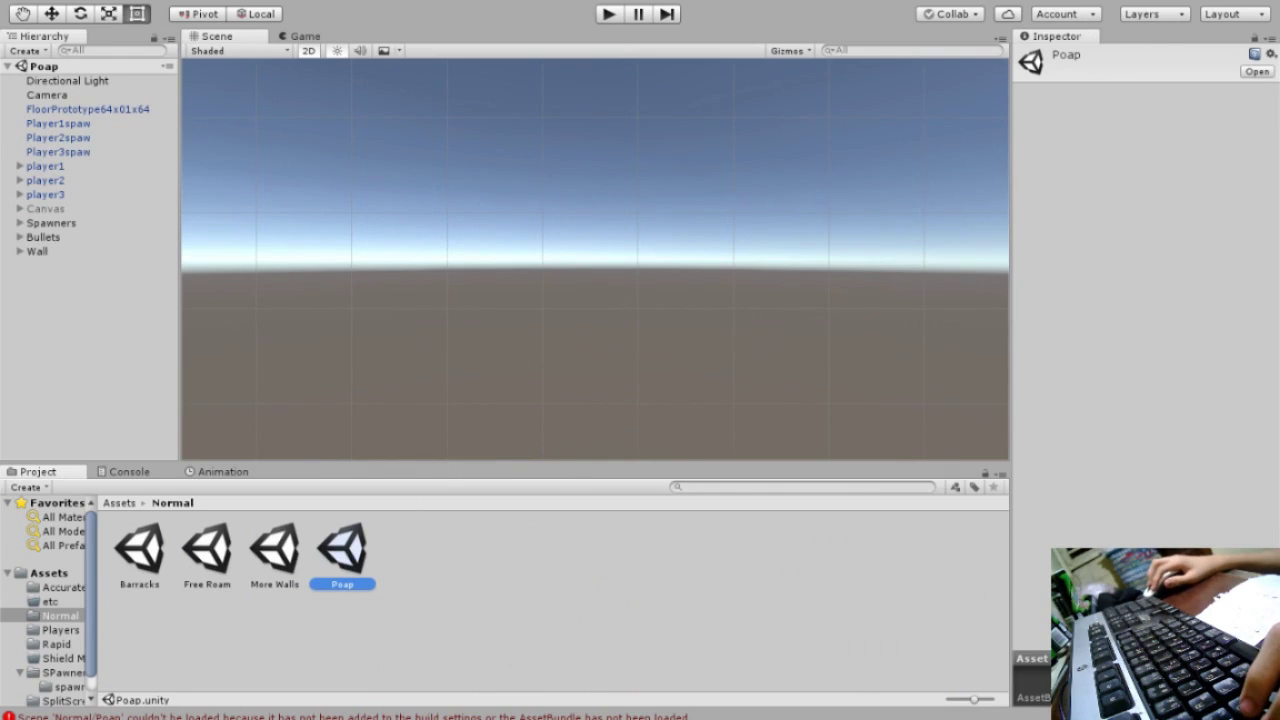
key("alt+Tab")
key("alt+Up")
double_click(192, 278)
key("alt+Up")
- Locate Poap.unity in the Normal and AccurateTanks! folders, then check the Rapid folder
double_click(194, 260)
left_click(214, 260)
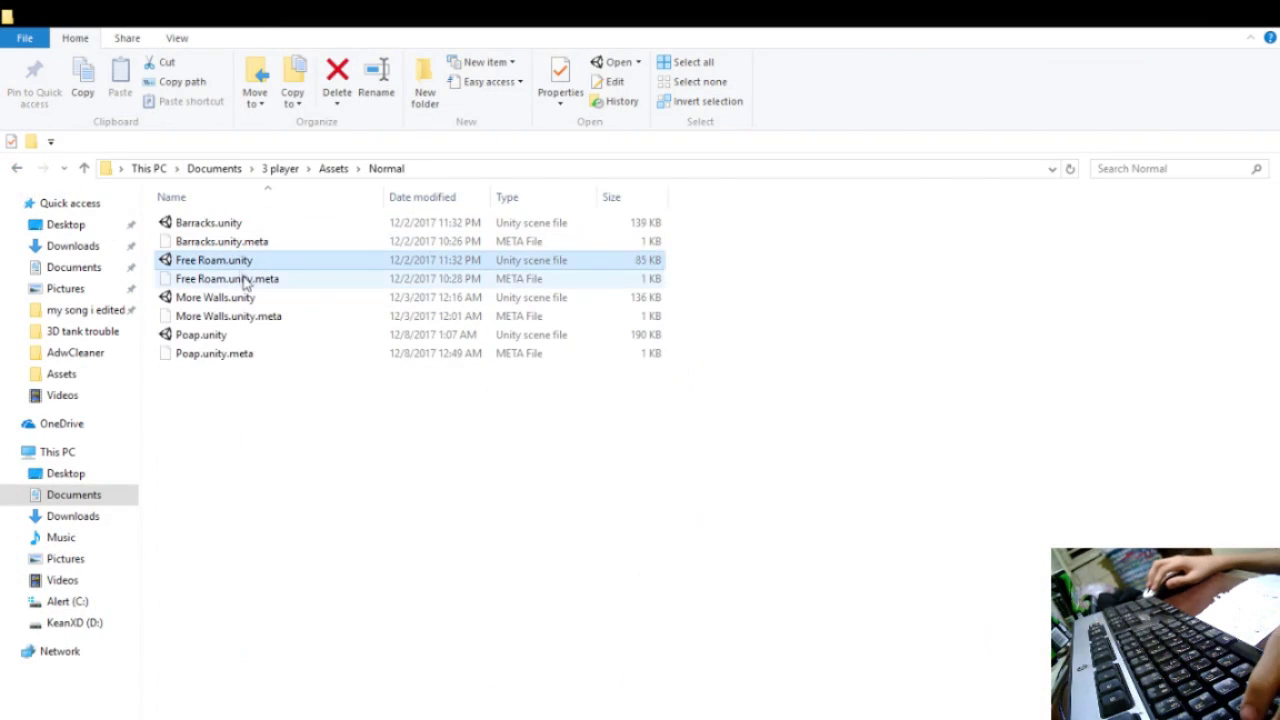
left_click(290, 336)
left_click(16, 168)
double_click(250, 224)
key("ctrl+v")
key("alt+Up")
double_click(251, 297)
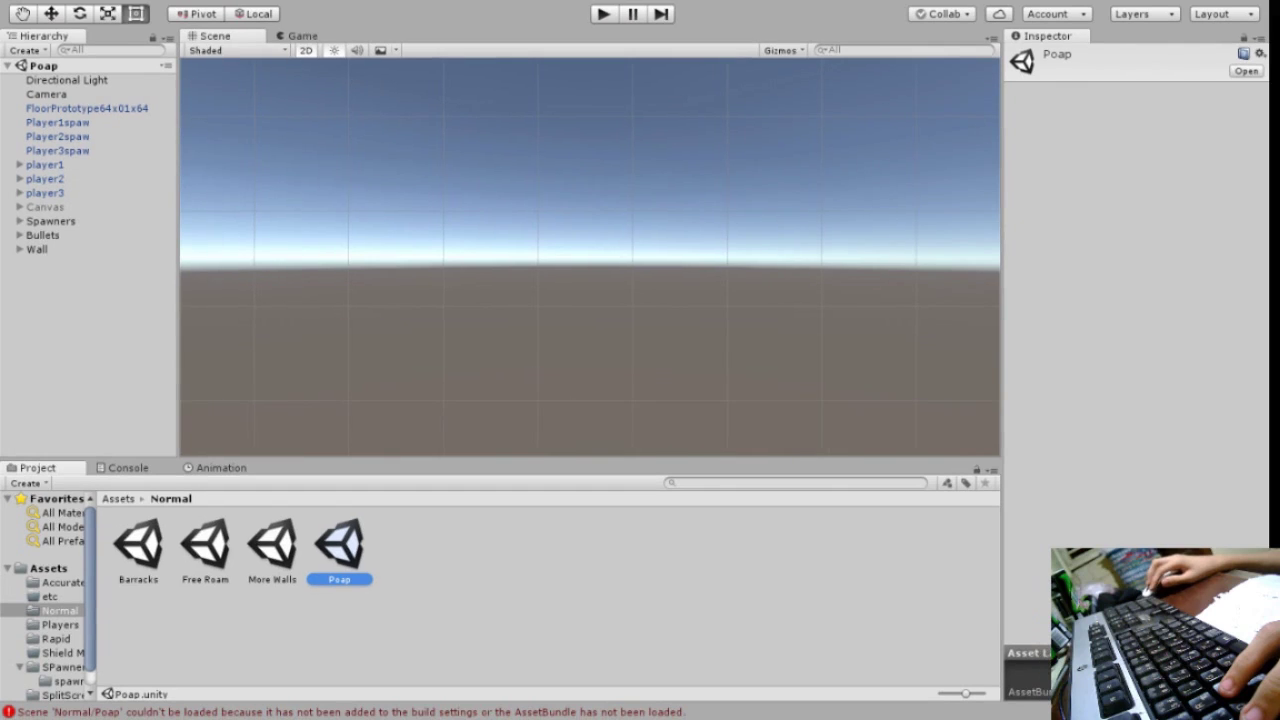
- Compare the player tanks in the More Walls scene, then open the AccurateTanks! Poap scene
left_click(118, 498)
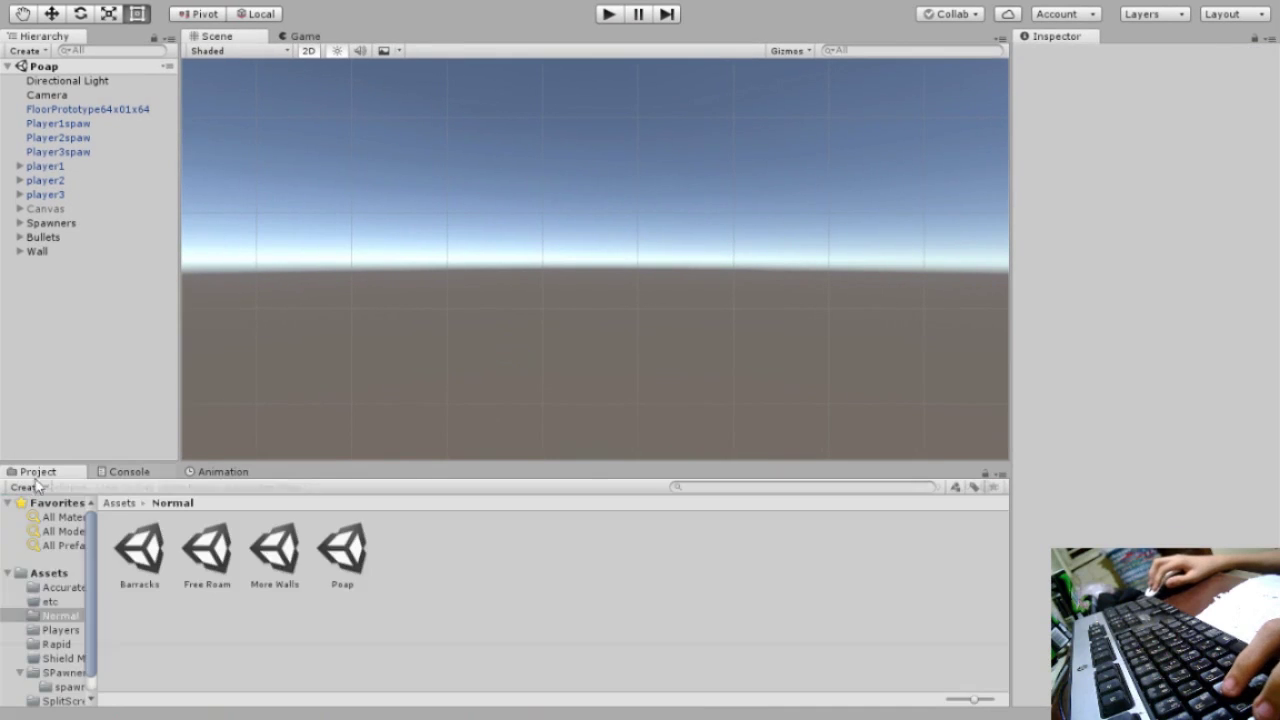
left_click(349, 553)
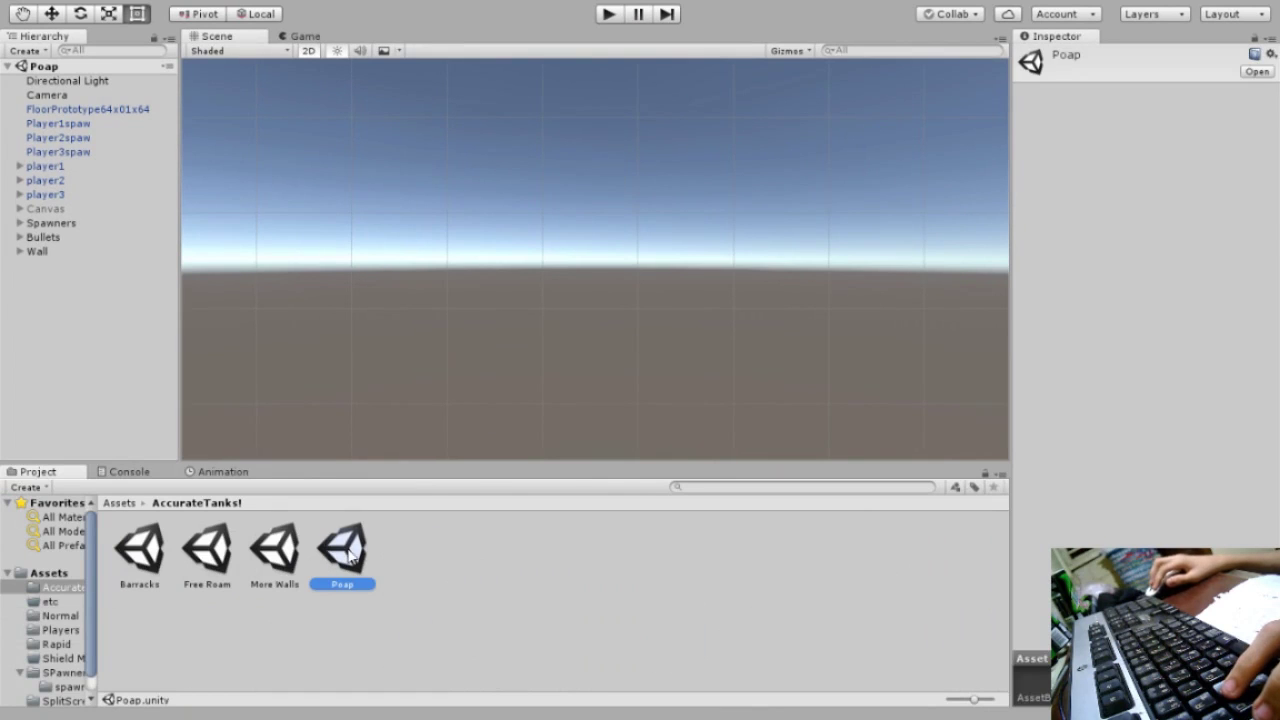
left_click(45, 166)
left_click(45, 194, "shift")
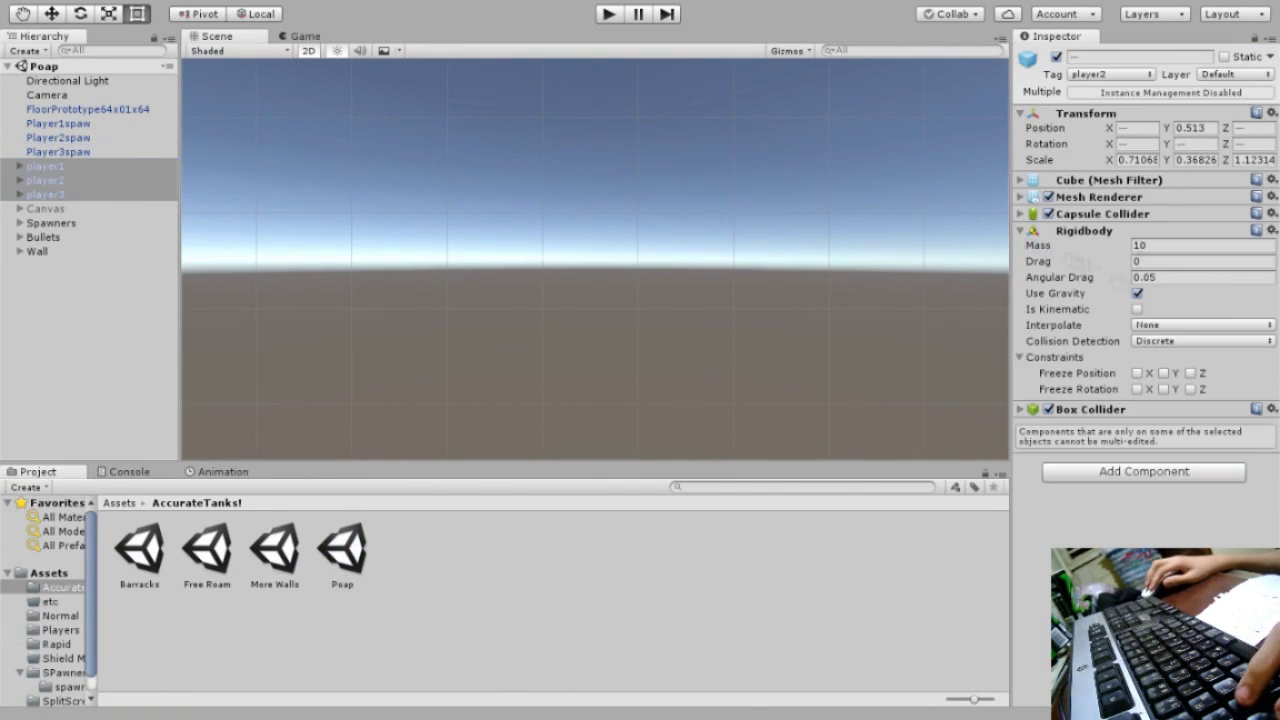
double_click(274, 548)
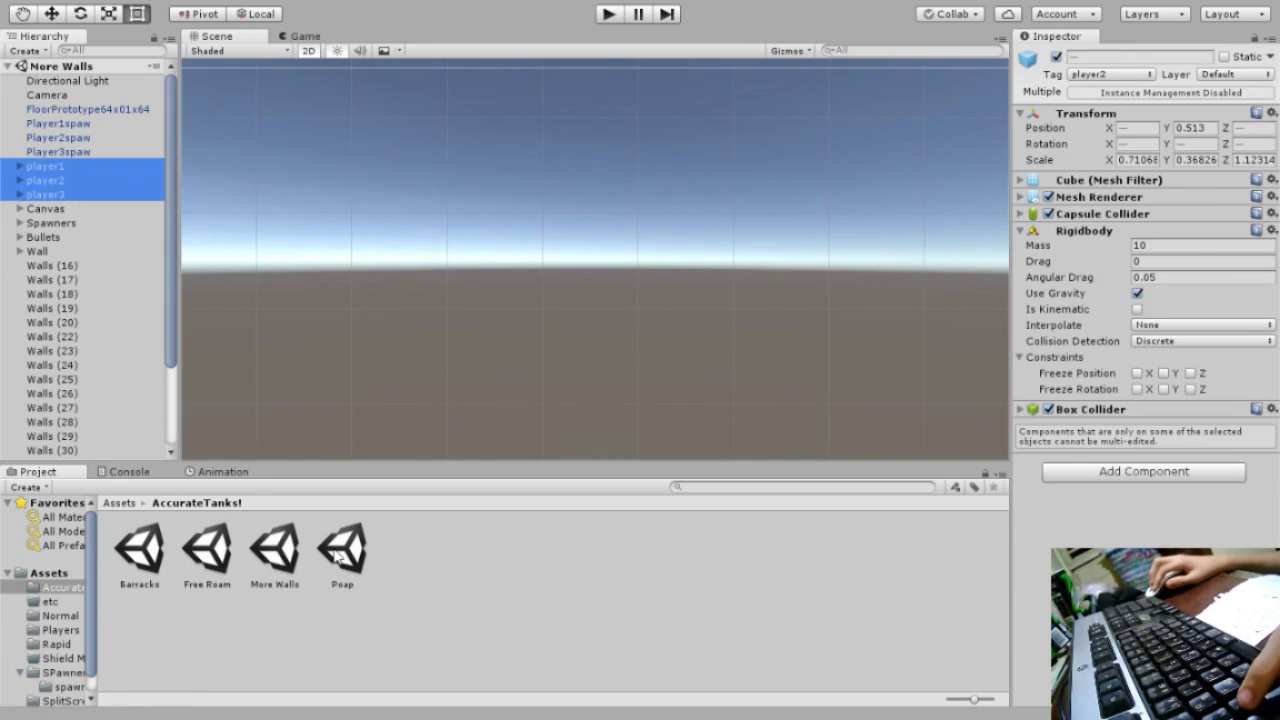
left_click(135, 170)
double_click(342, 550)
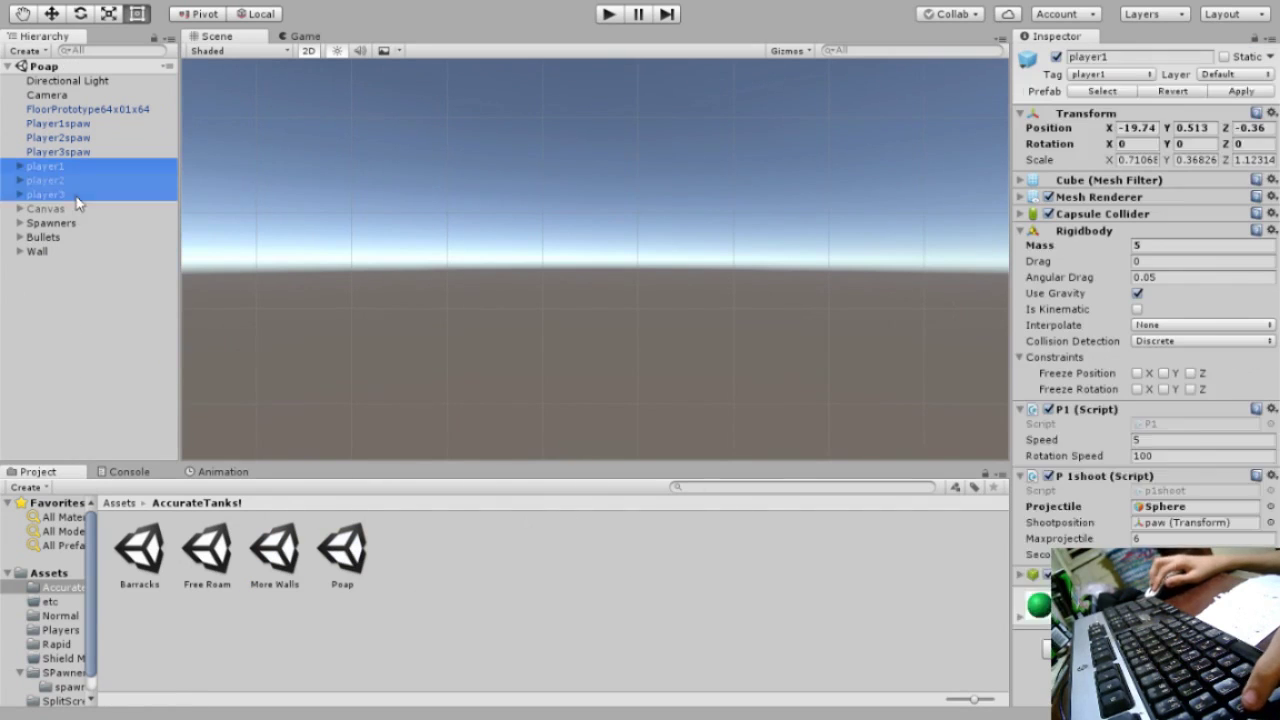
- Set the tanks' Rigidbody mass to 10, save the Poap scene, and frame player1
left_click(1200, 245)
type("10")
key("Return")
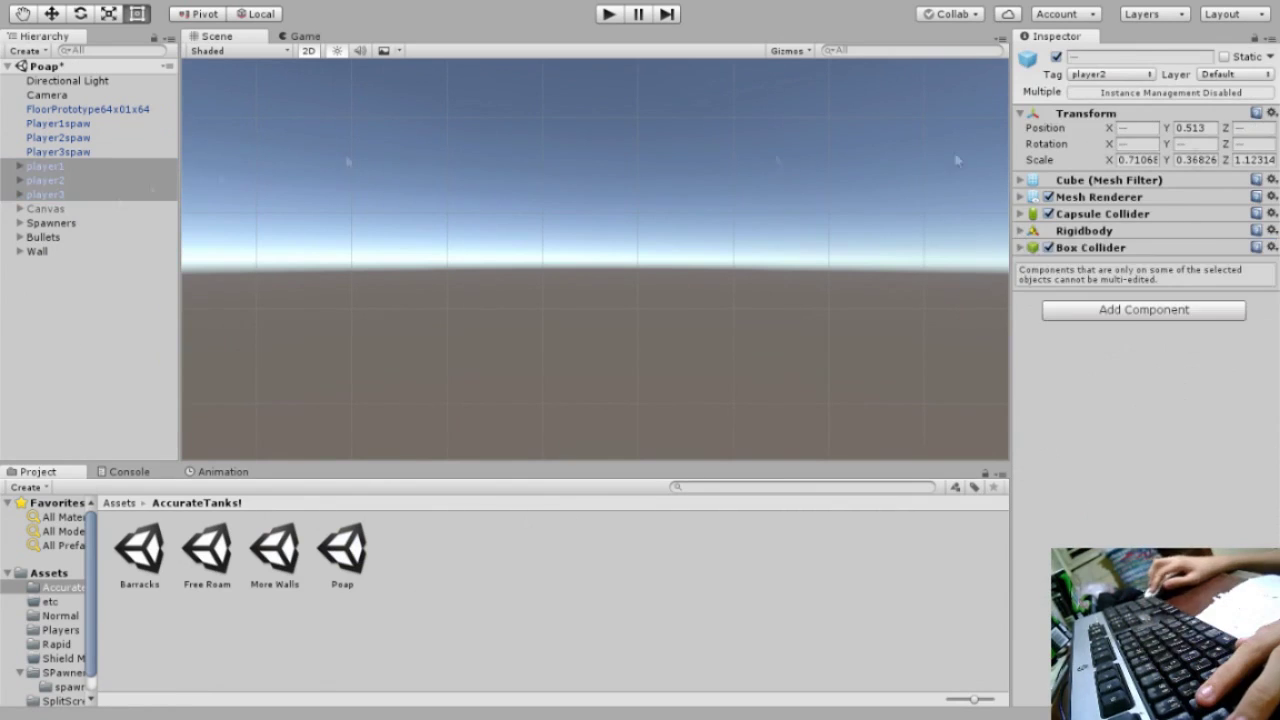
key("Down")
key("ctrl+s")
key("Up")
key("Up")
key("Up")
key("f")
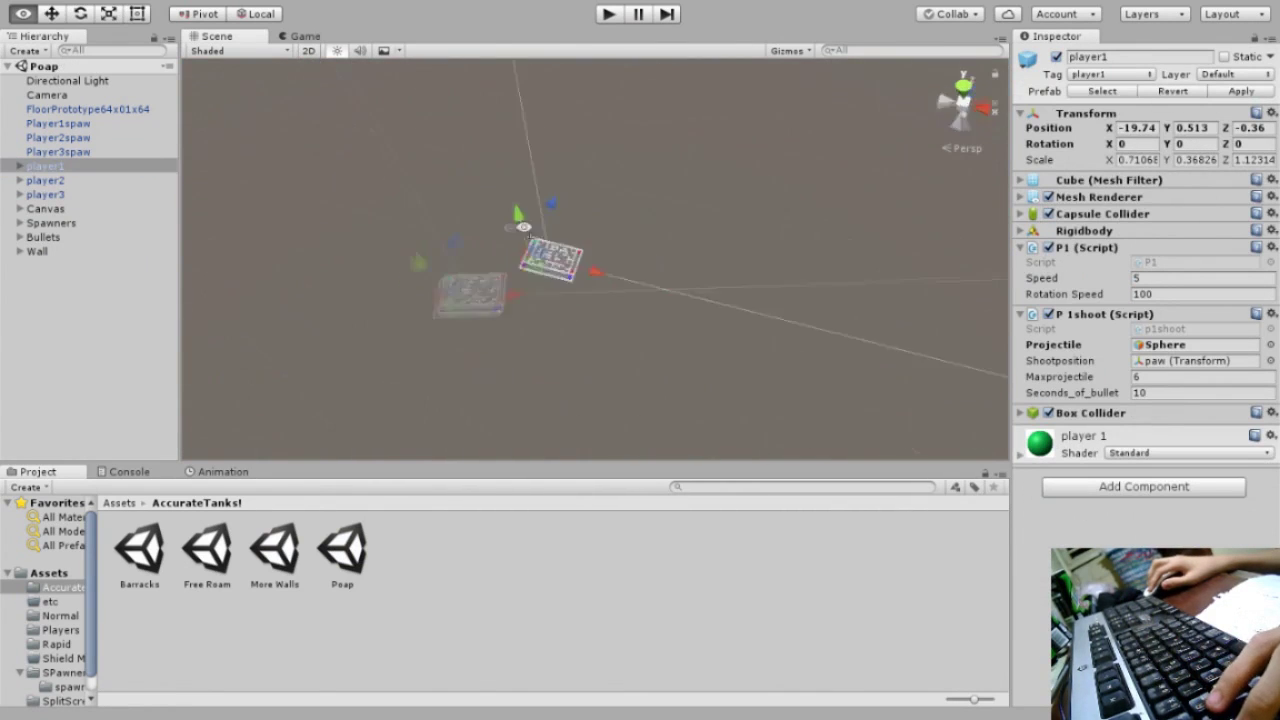
- Inspect player1's Capsule Collider, Rigidbody and script components from several angles
left_click_drag(600, 300, 1018, 430, "alt")
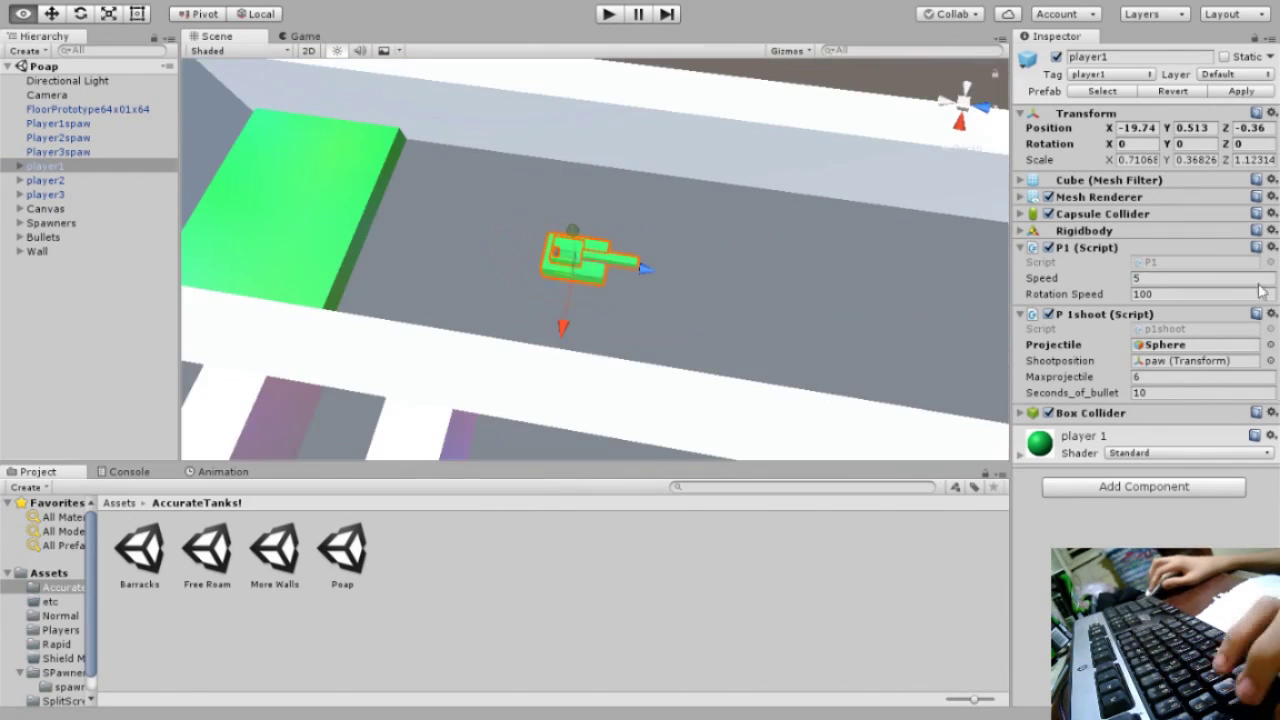
left_click(1020, 413)
mouse_move(651, 280)
left_mouse_down("alt")
mouse_move(157, 267)
mouse_move(1017, 453)
left_mouse_up("alt")
left_click(1020, 213)
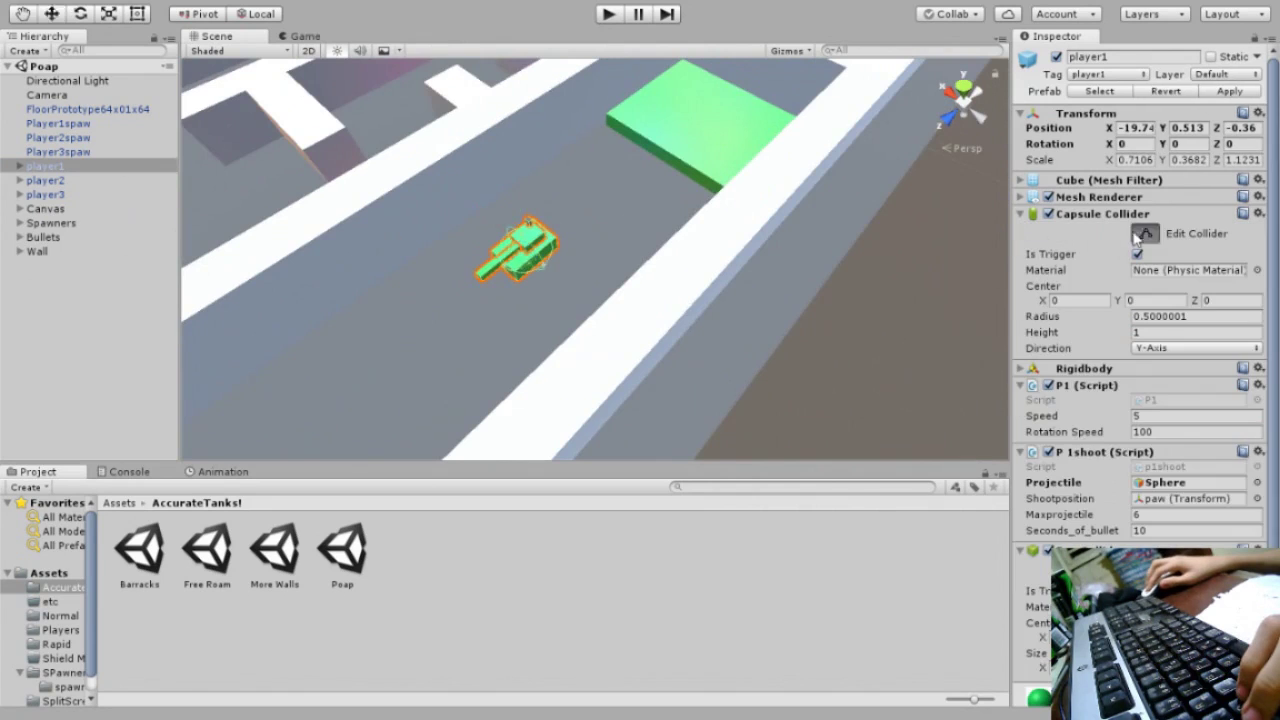
left_click_drag(700, 260, 70, 182, "alt")
left_click(70, 194)
left_click(45, 166)
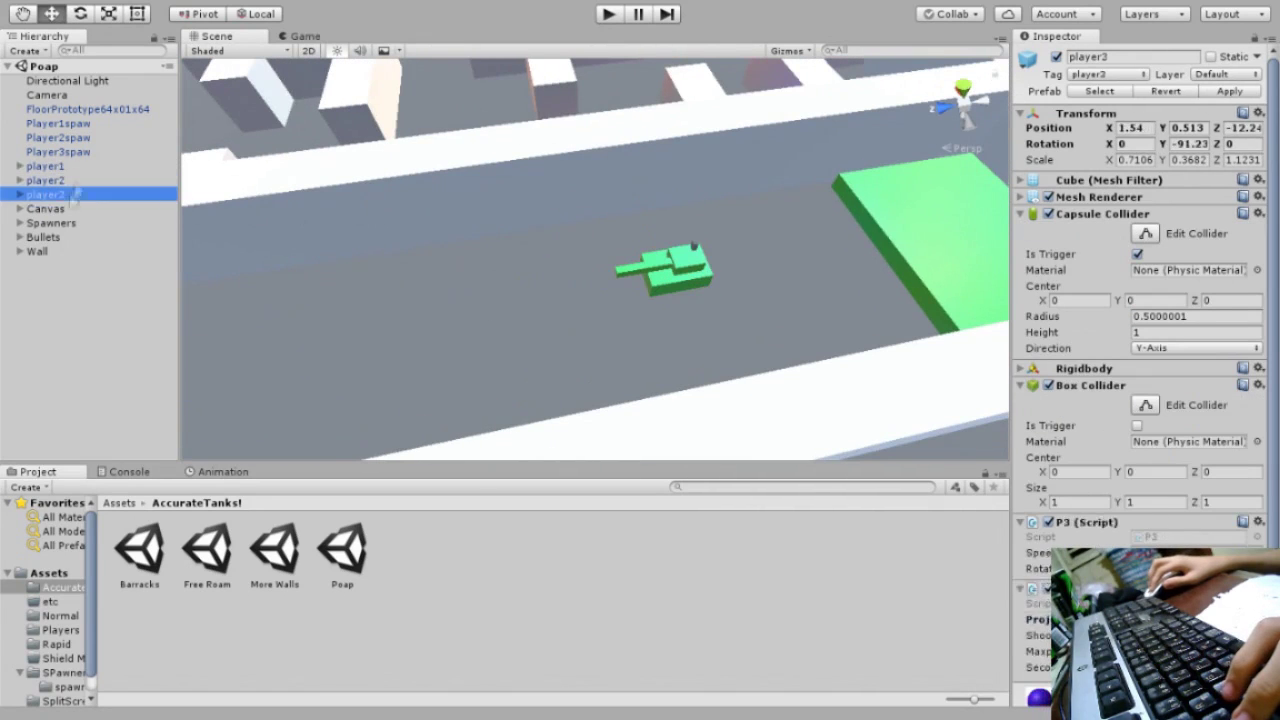
left_click(1020, 369)
left_click(1020, 369)
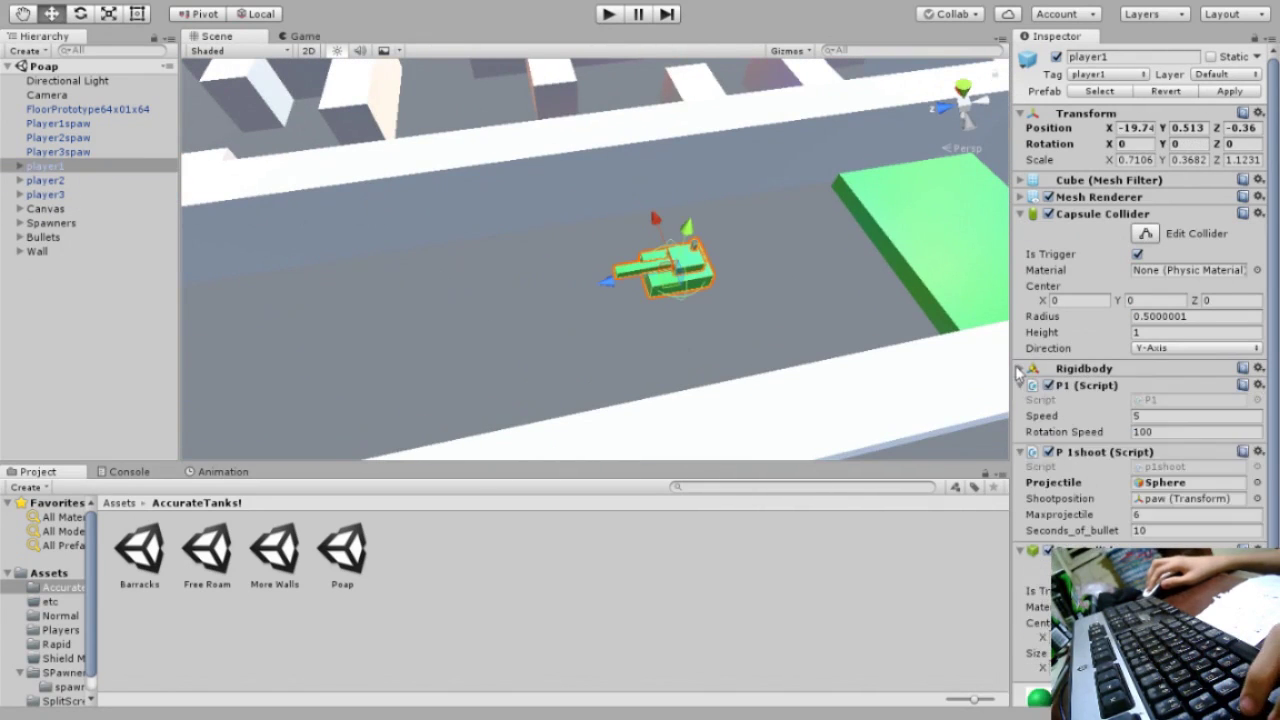
left_click(1020, 385)
left_click(1022, 402)
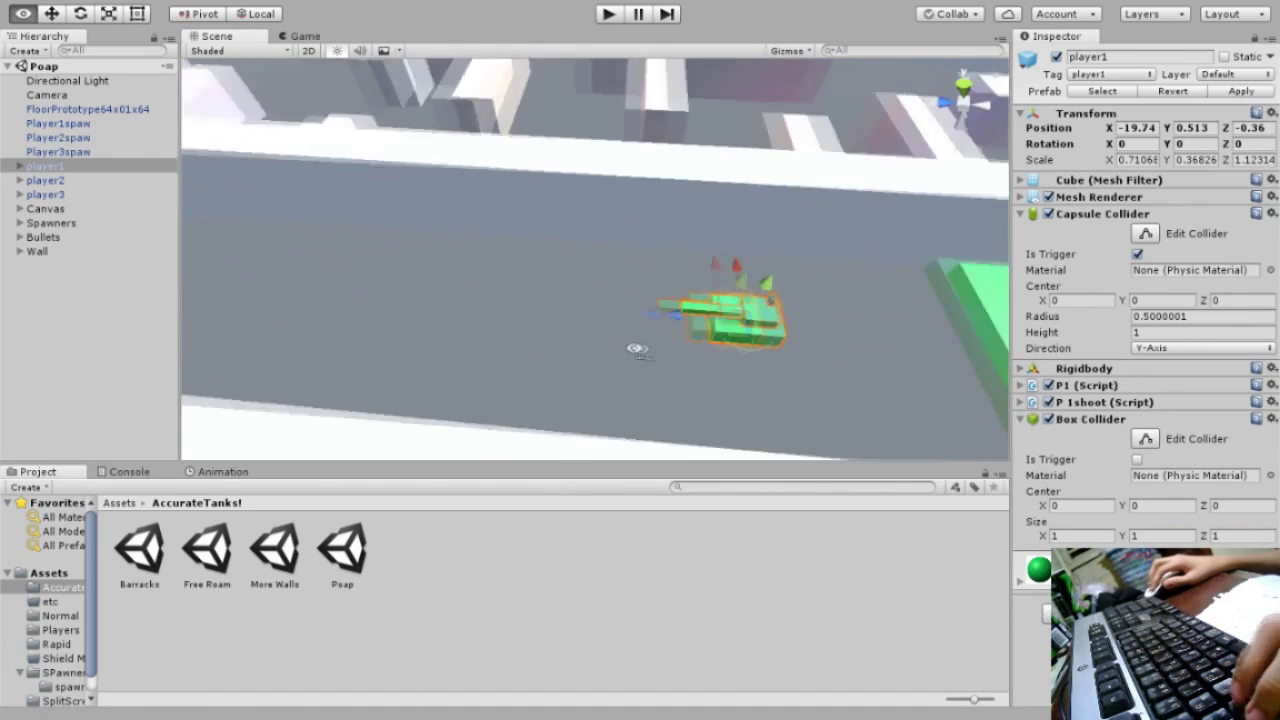
left_click_drag(730, 306, 570, 280, "alt")
left_click(308, 614)
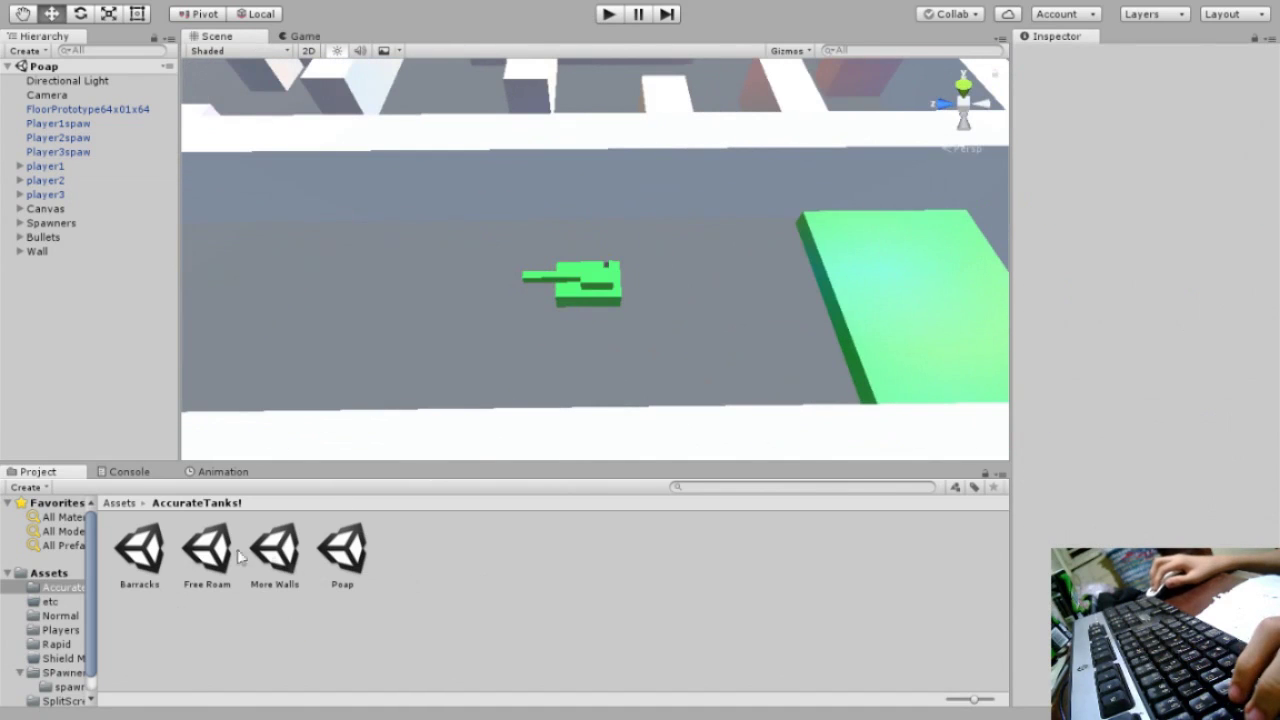
- Compare player1 in More Walls, then undo and redo player1's Box Collider in Poap
double_click(274, 550)
left_click(45, 167)
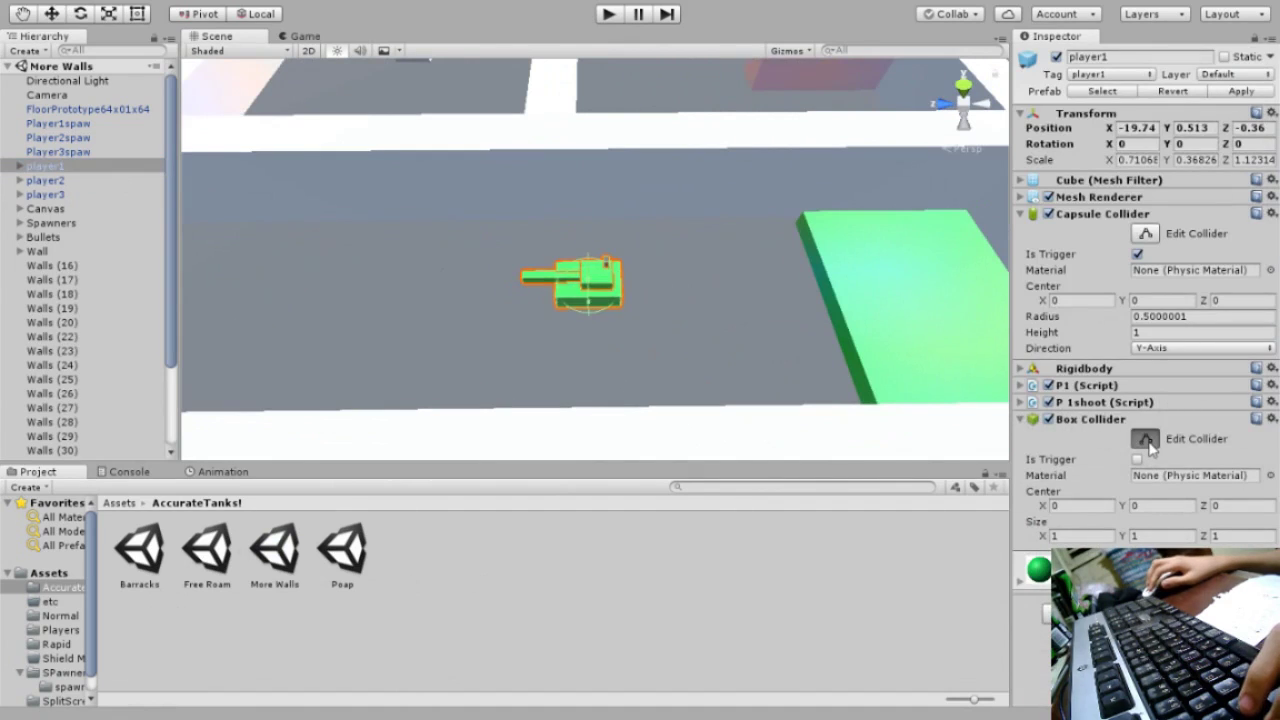
double_click(342, 550)
left_click(45, 166)
left_click(45, 194, "shift")
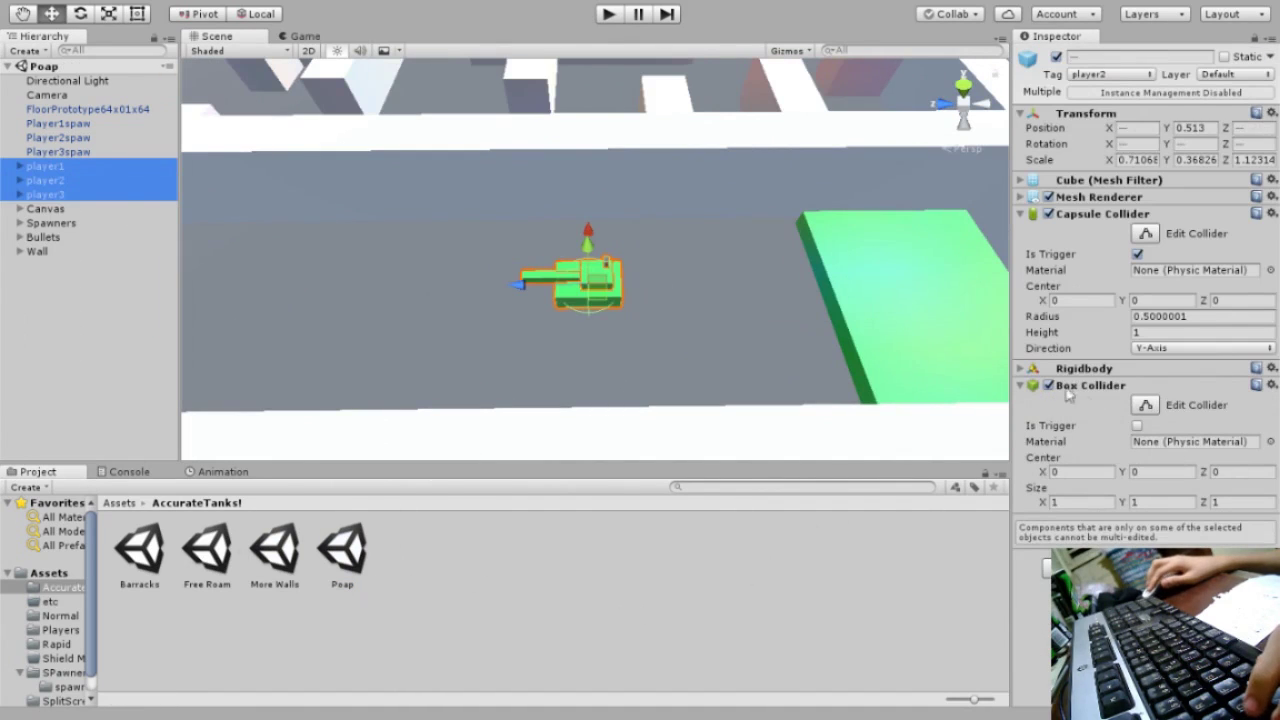
key("Up")
key("Up")
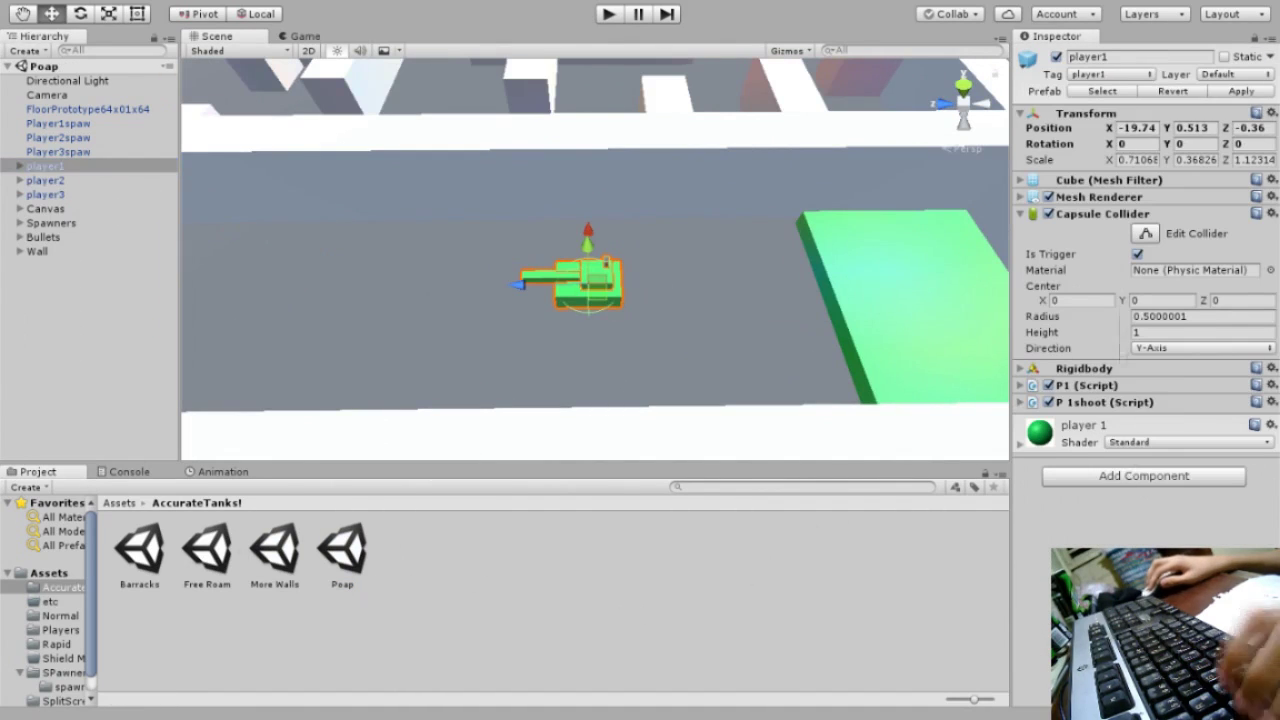
key("ctrl+z")
- Frame player3 and expand it to inspect its Cube parts
left_click_drag(400, 340, 118, 340, "alt")
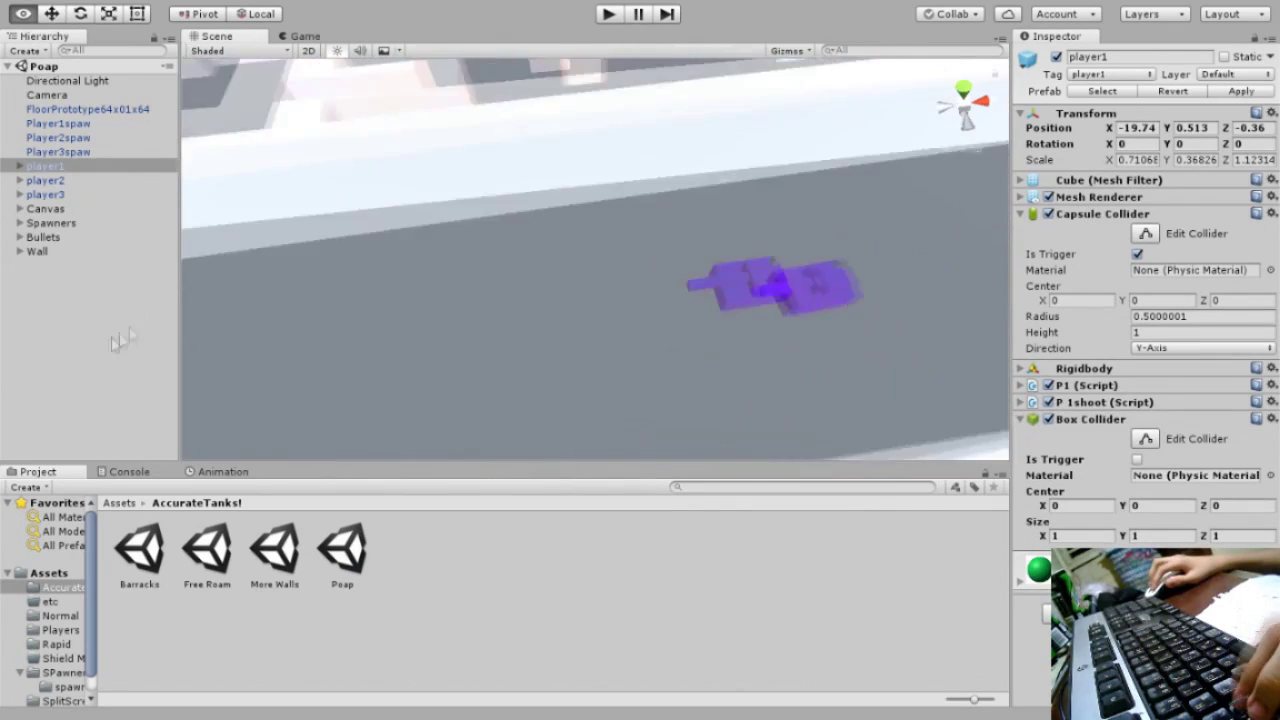
double_click(45, 194)
left_click(19, 194)
left_click(52, 237)
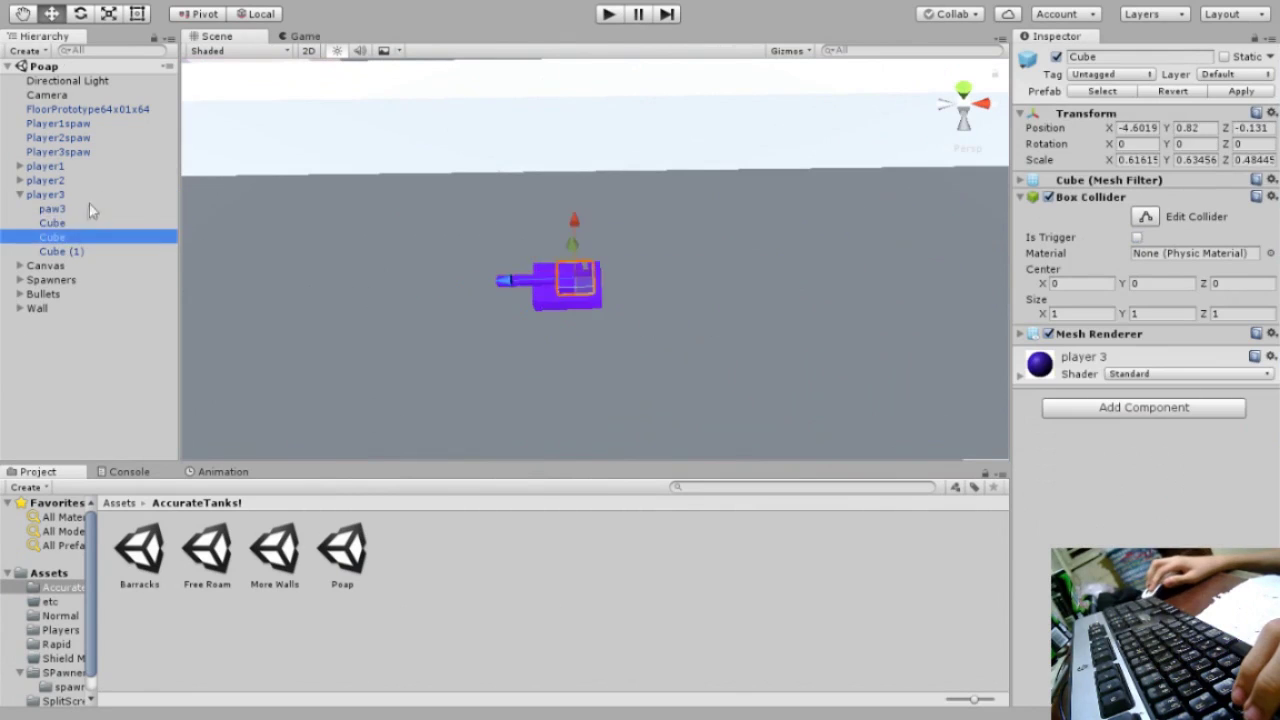
- Inspect player1's Cube parts, framing them in the Scene view around the tank
double_click(89, 207)
left_click_drag(600, 300, 893, 350, "alt")
double_click(45, 166)
left_click(19, 194)
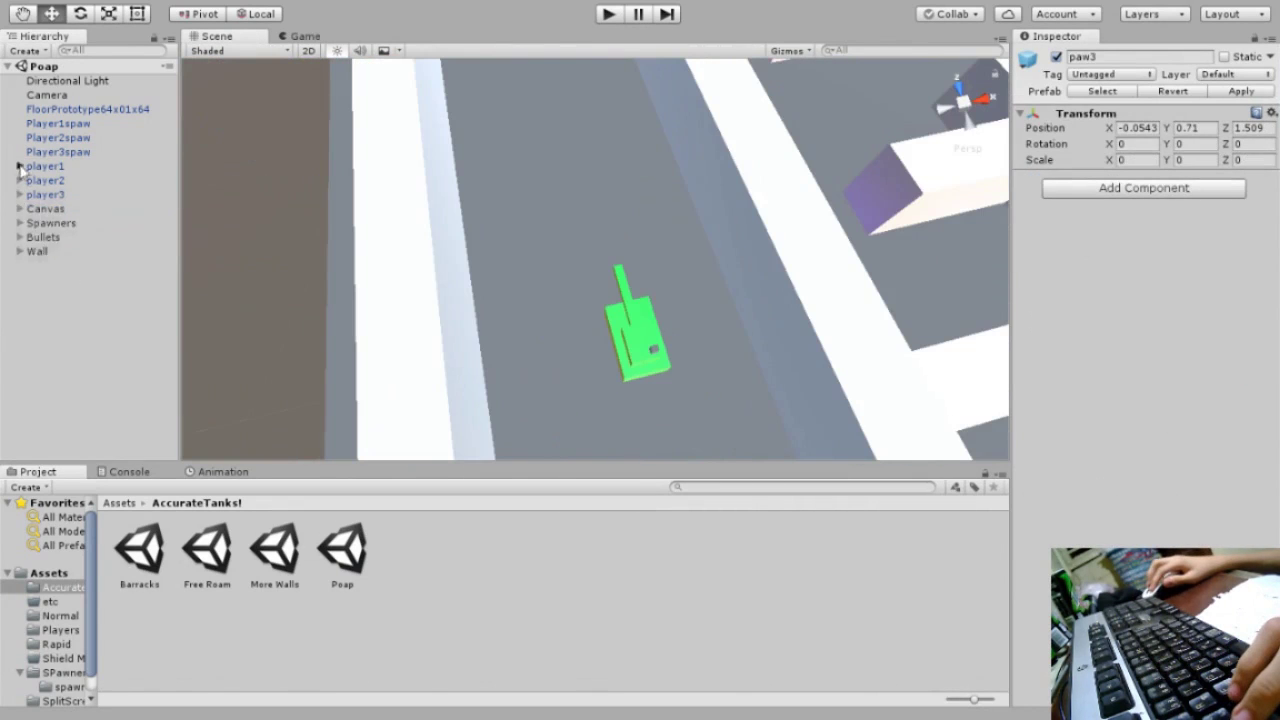
left_click(19, 166)
left_click(52, 194)
left_click(52, 208)
left_click(19, 166)
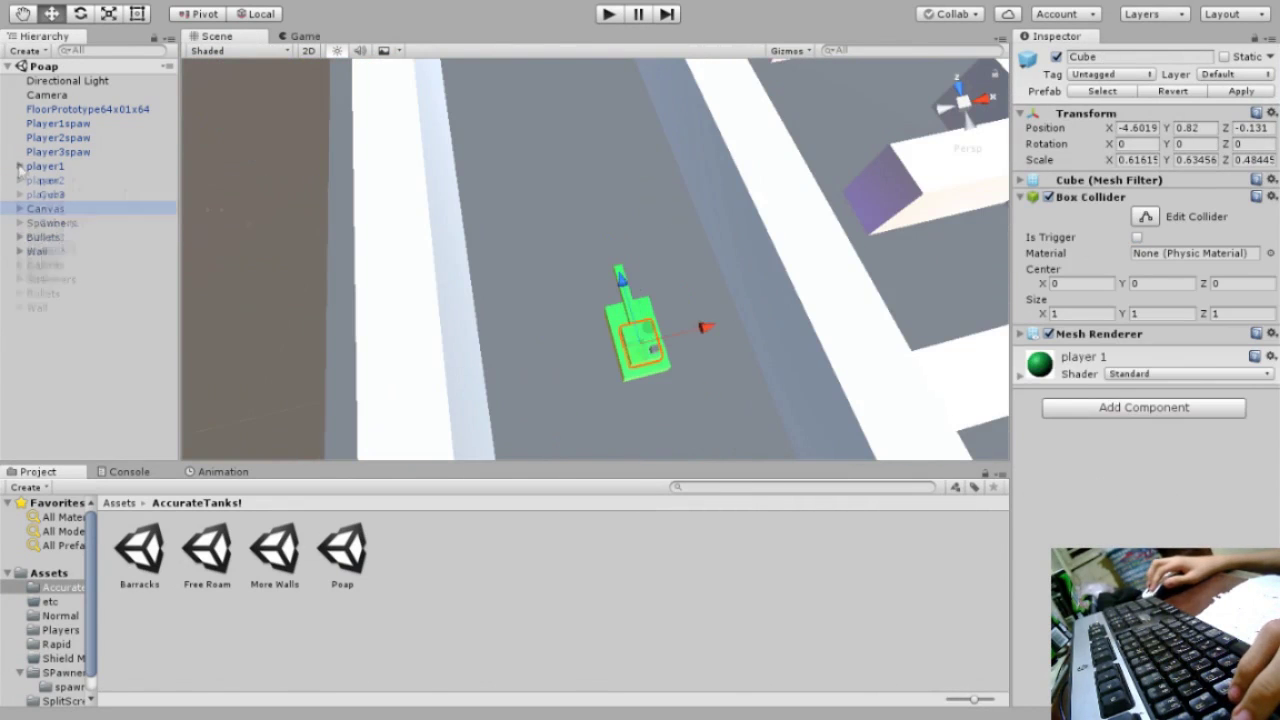
key("f")
right_click_drag(517, 309, 386, 223, "alt")
- Inspect player2's Cube parts and give player2 a Box Collider matching player1's
left_click(19, 180)
left_click(52, 208)
left_click(60, 237)
left_click(52, 222)
left_click(19, 180)
double_click(45, 180)
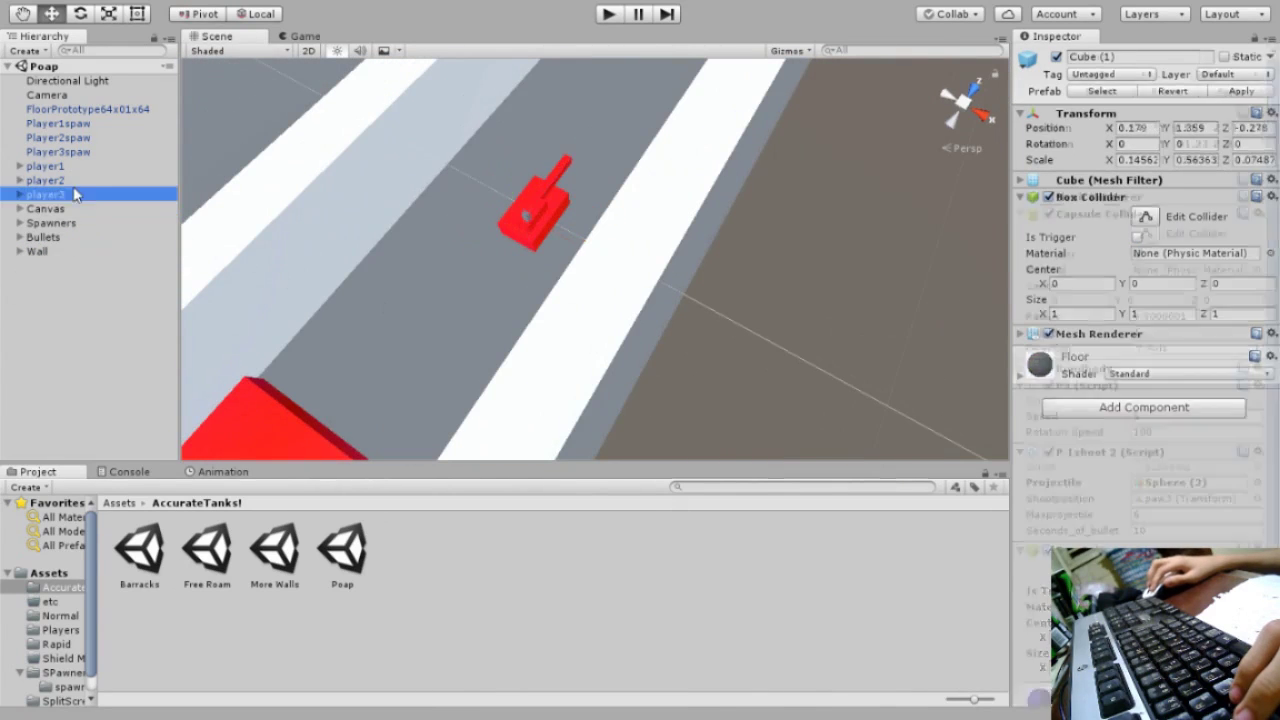
key("ctrl+z")
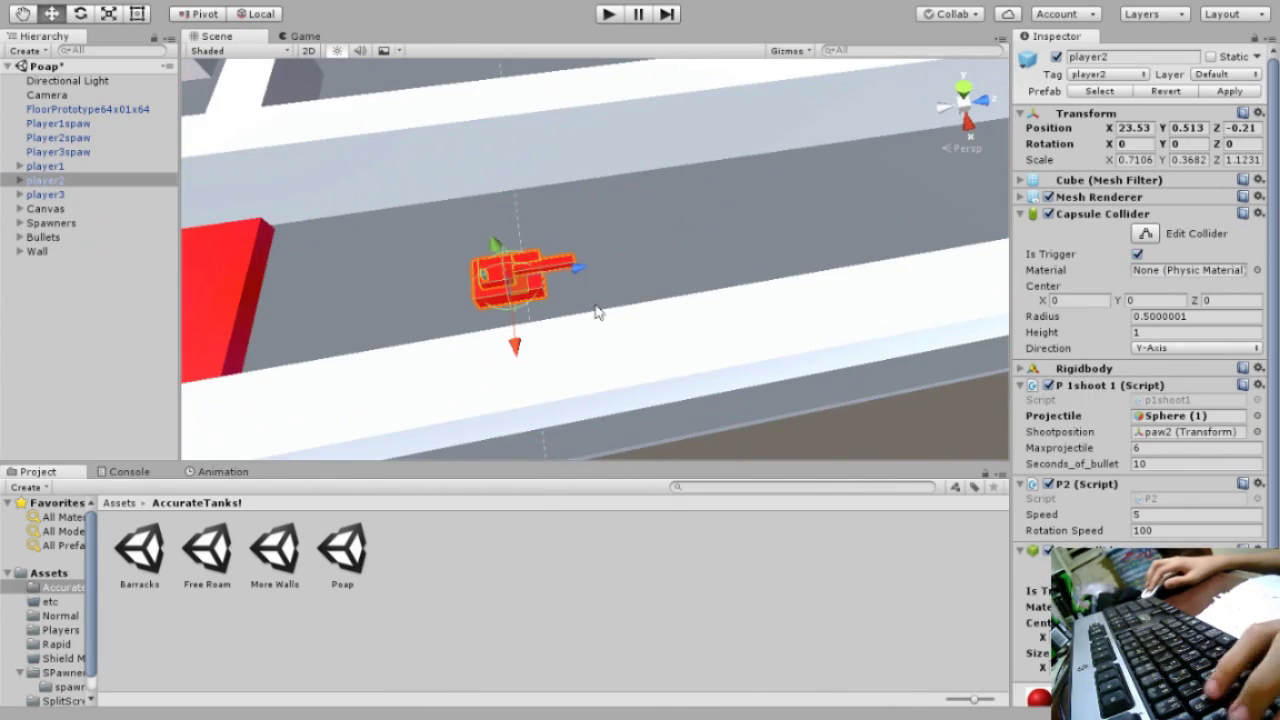
- Orbit out to a maze overview and open the Normal scenes folder, selecting player1's Cube
scroll(516, 285, "down", 5)
left_click_drag(516, 285, 706, 321, "alt")
left_click(706, 321)
left_click(48, 572)
double_click(347, 548)
left_click(55, 210)
left_click(510, 260)
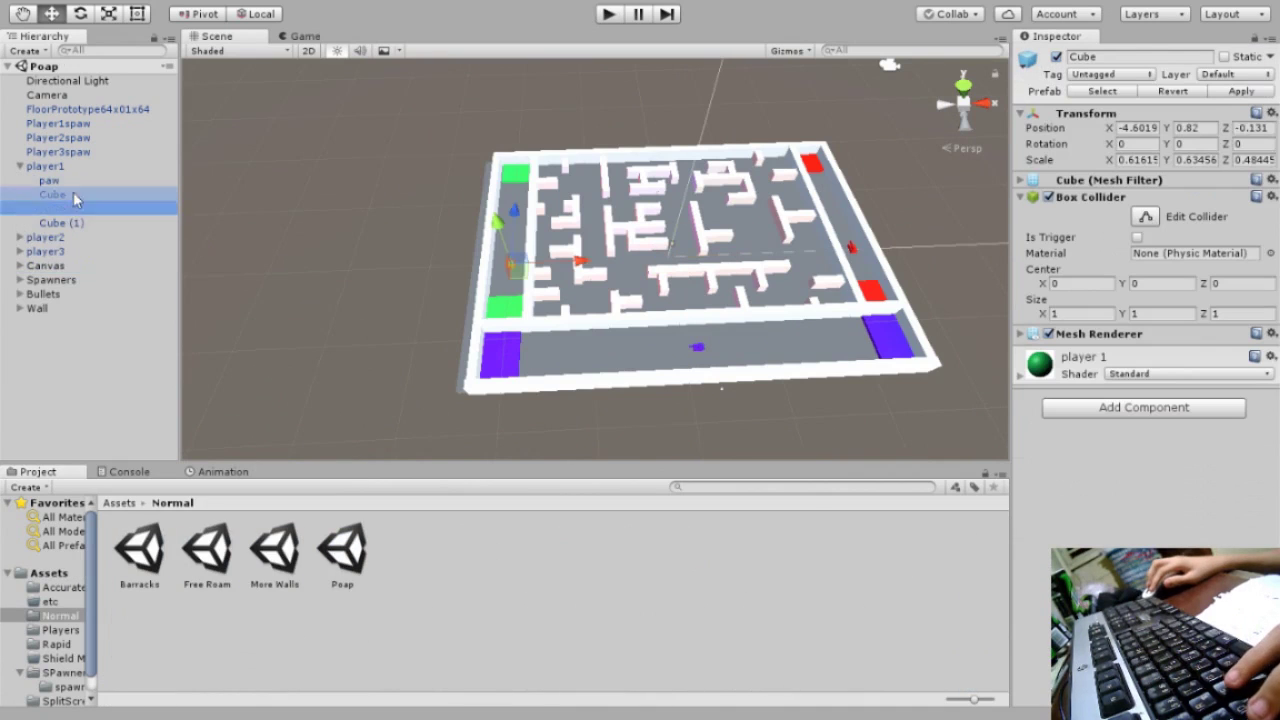
- Open the More Walls and Barracks scenes, framing player1's Cube in each
double_click(274, 548)
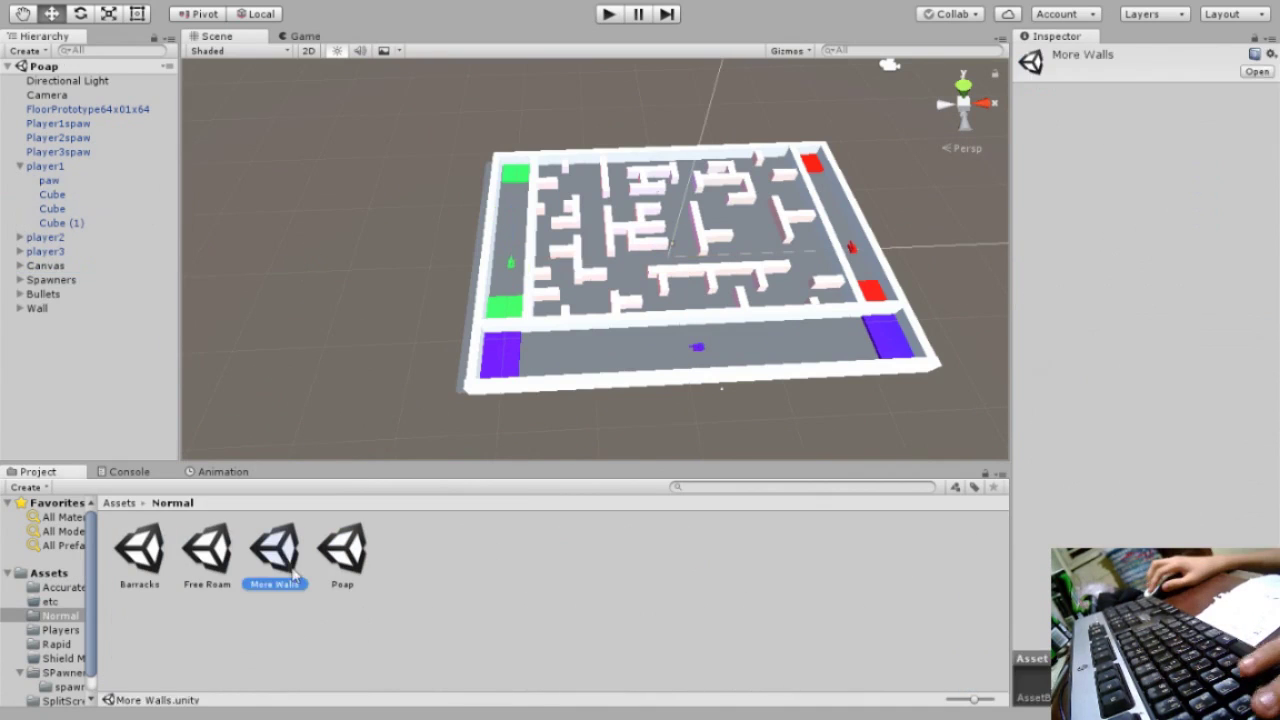
left_click(52, 194)
key("f")
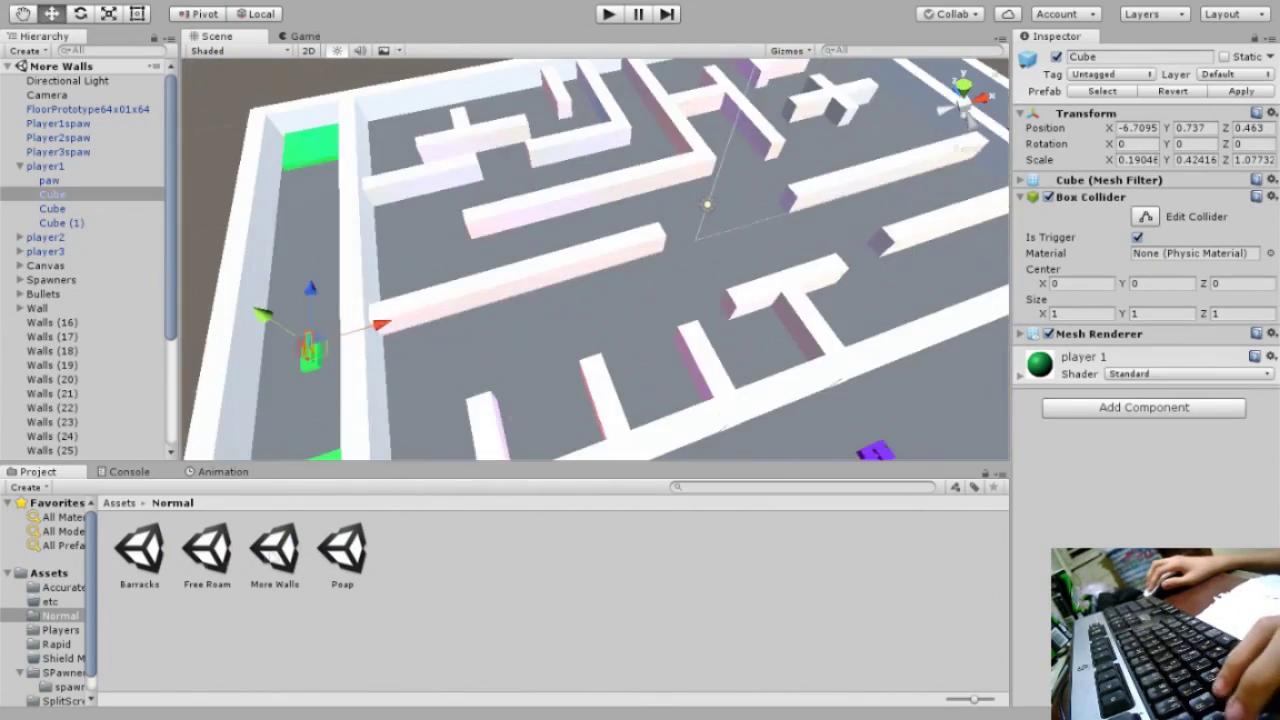
double_click(139, 548)
left_click(310, 355)
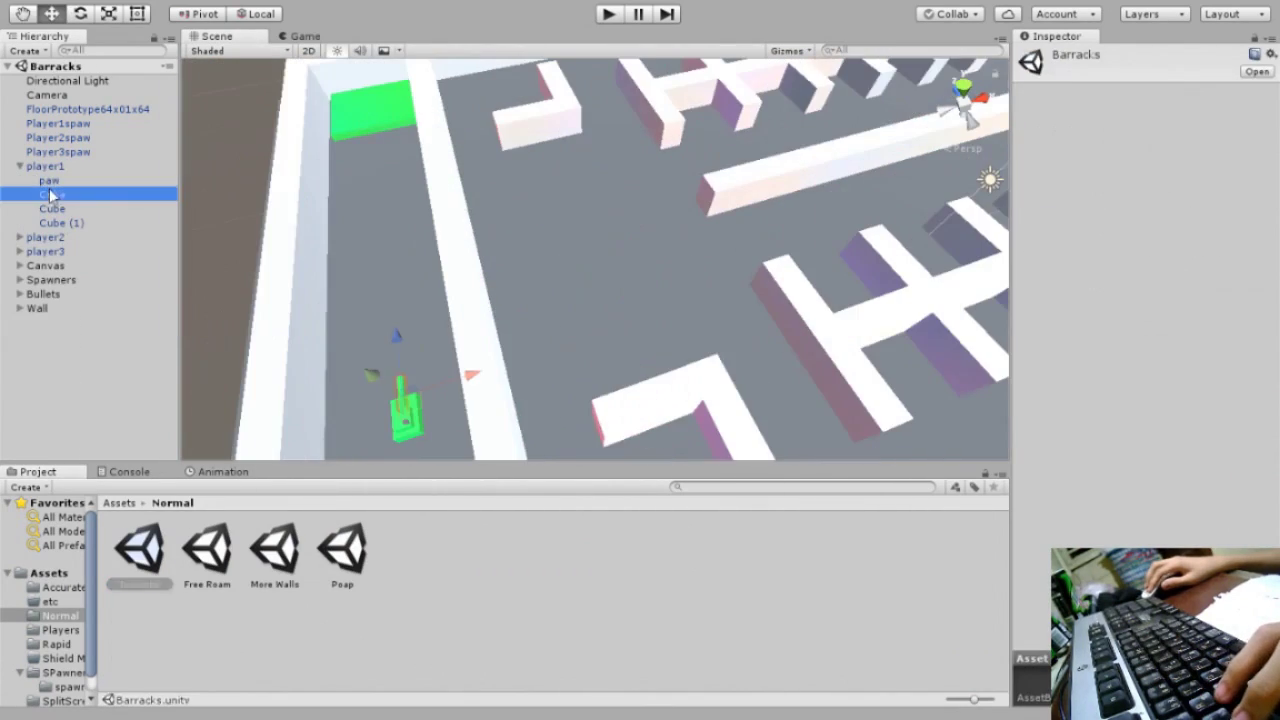
key("f")
scroll(600, 260, "down", 5)
- Open the Normal scene and frame player1, then reopen the More Walls scene
left_click(49, 573)
left_click(681, 555)
double_click(748, 565)
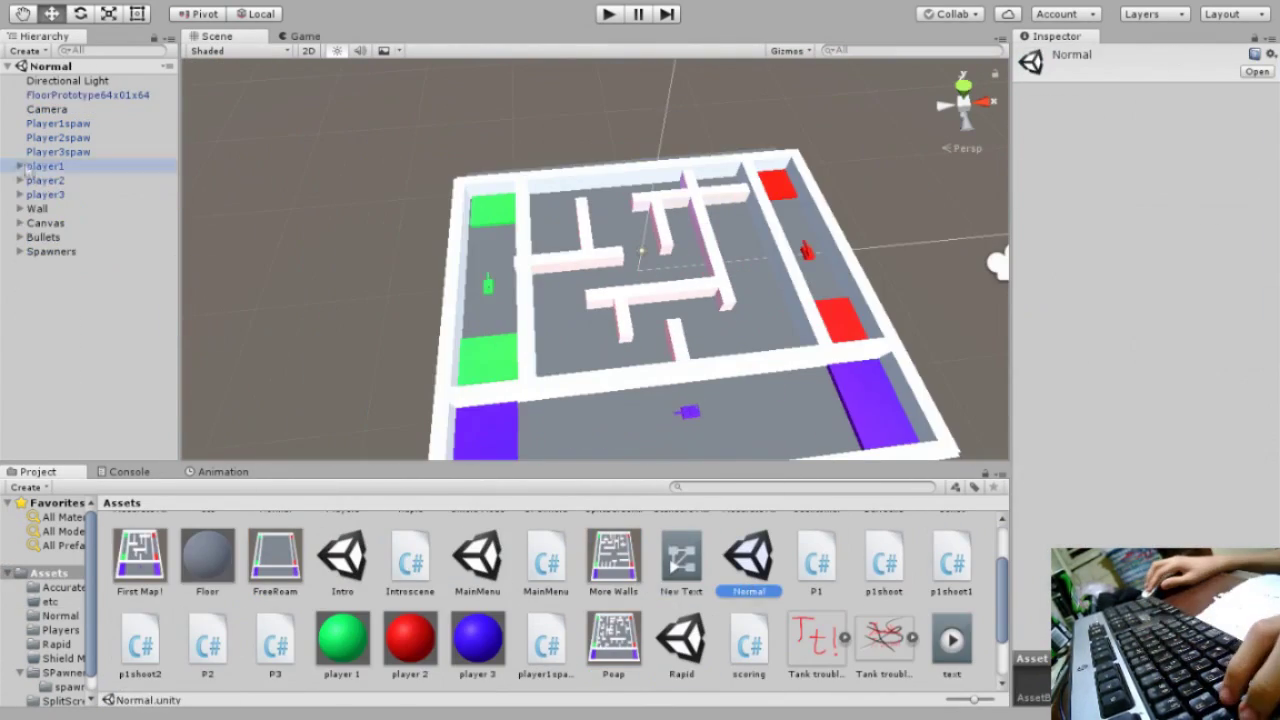
left_click(74, 196)
left_click_drag(1003, 622, 1005, 588)
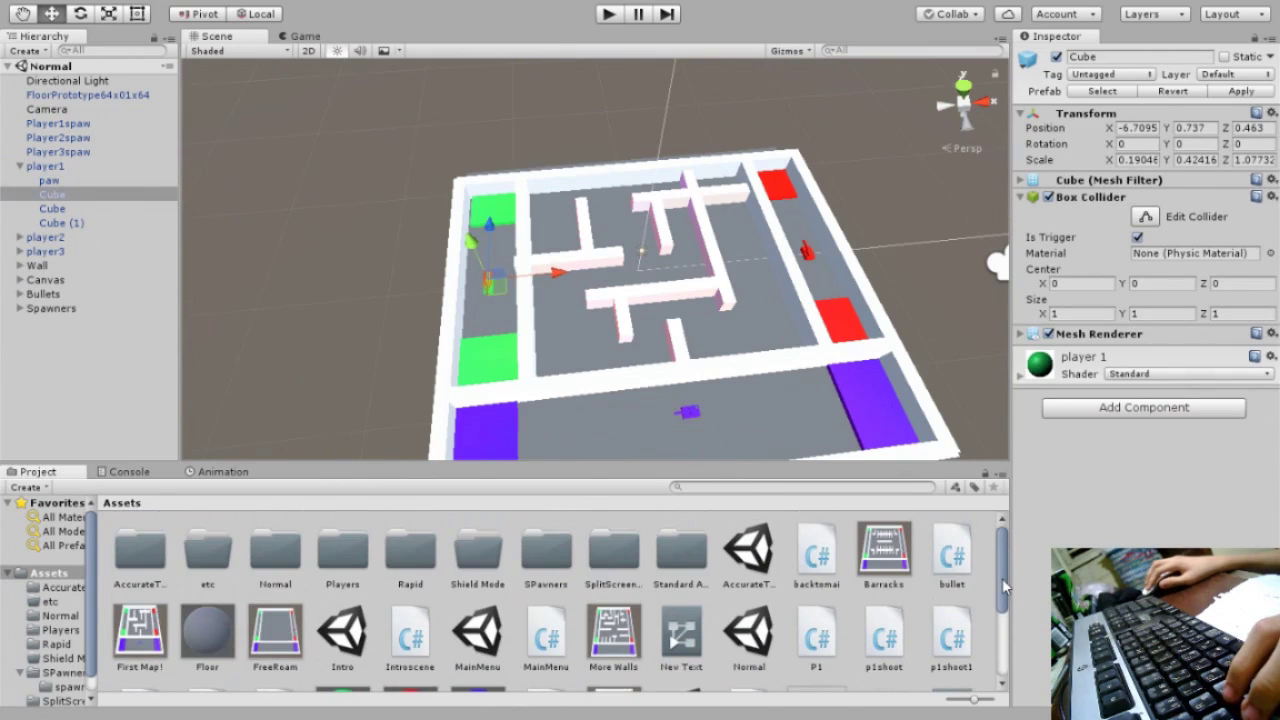
left_click(45, 166)
left_click(19, 166)
key("f")
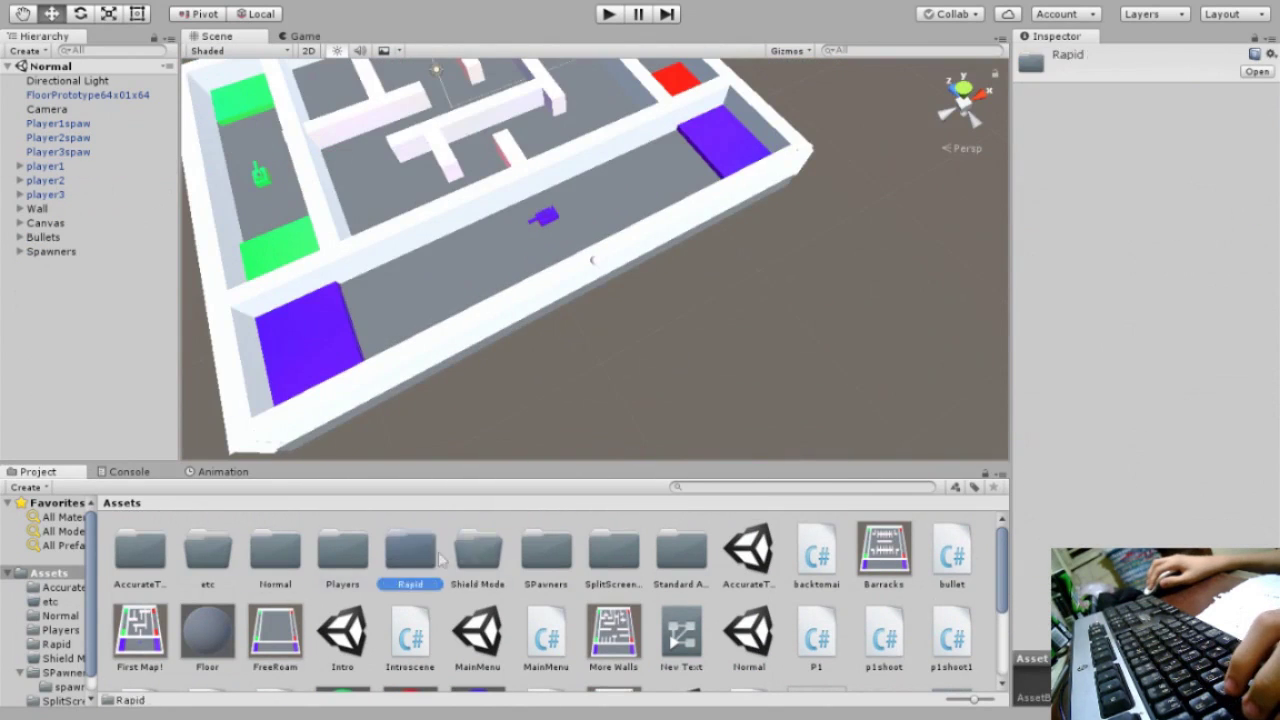
double_click(275, 555)
double_click(274, 550)
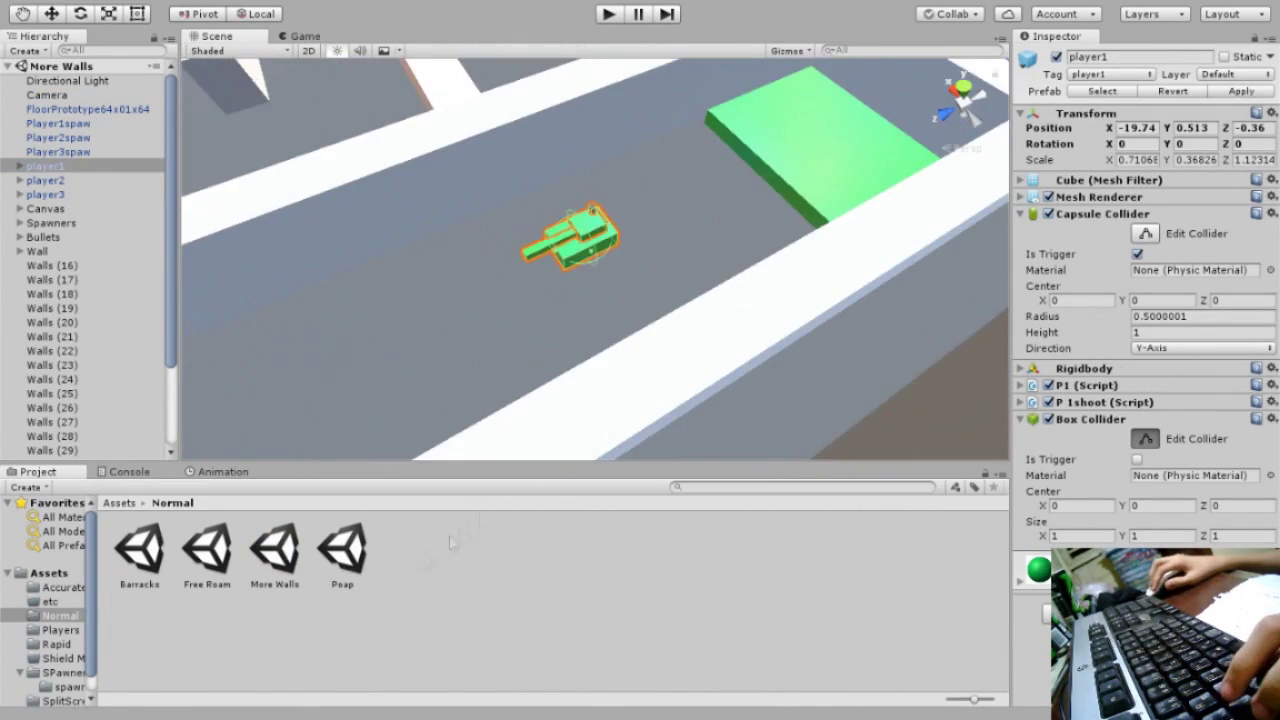
- Open the Free Roam scene and check player1, collapsing its Rigidbody settings
double_click(222, 565)
left_click(45, 208)
left_click(45, 166)
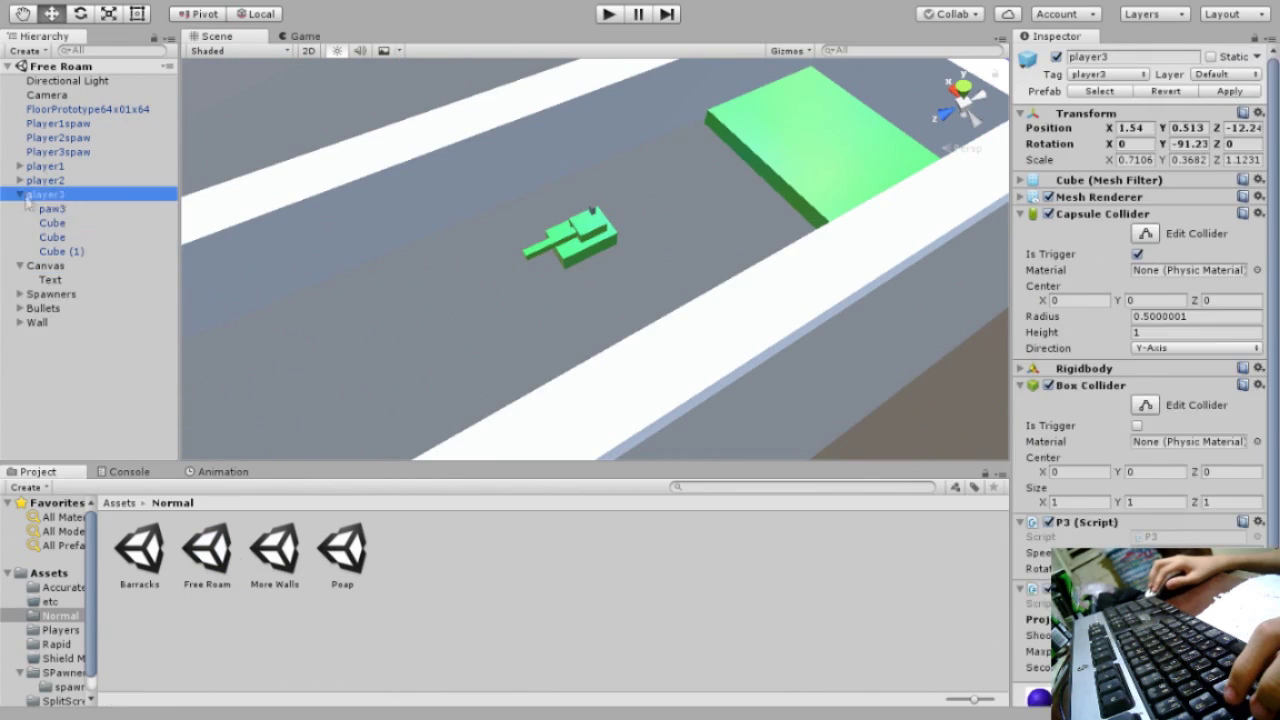
double_click(45, 166)
left_click_drag(440, 300, 520, 300, "alt")
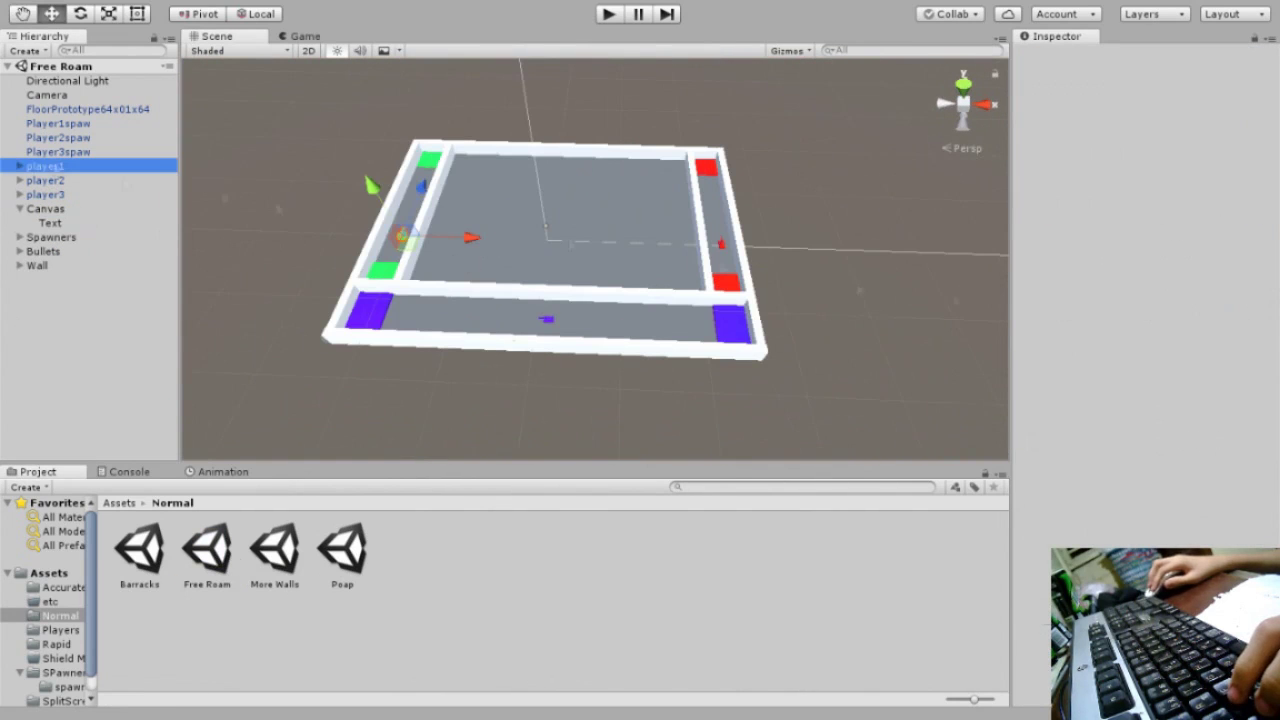
left_click(404, 237)
left_click(1020, 369)
- Test-play Free Roam, driving the green tank with W, A and D, then stop
left_click(609, 16)
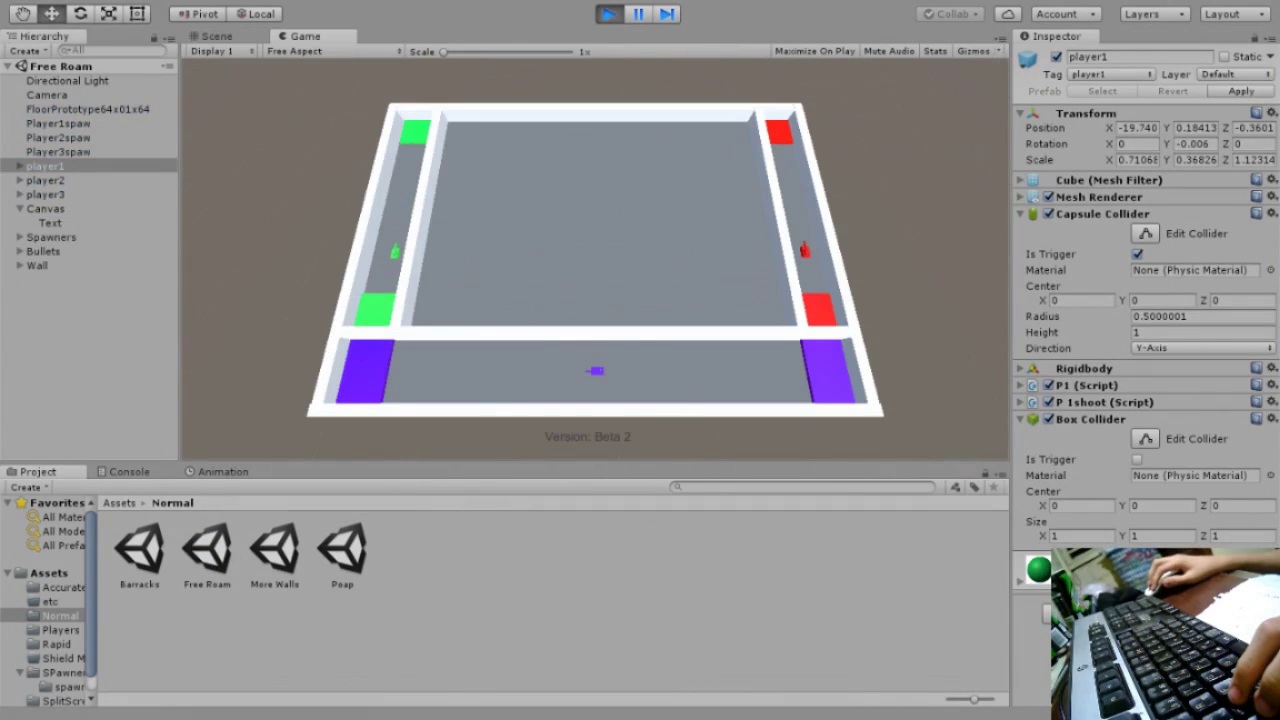
key("w")
key("a")
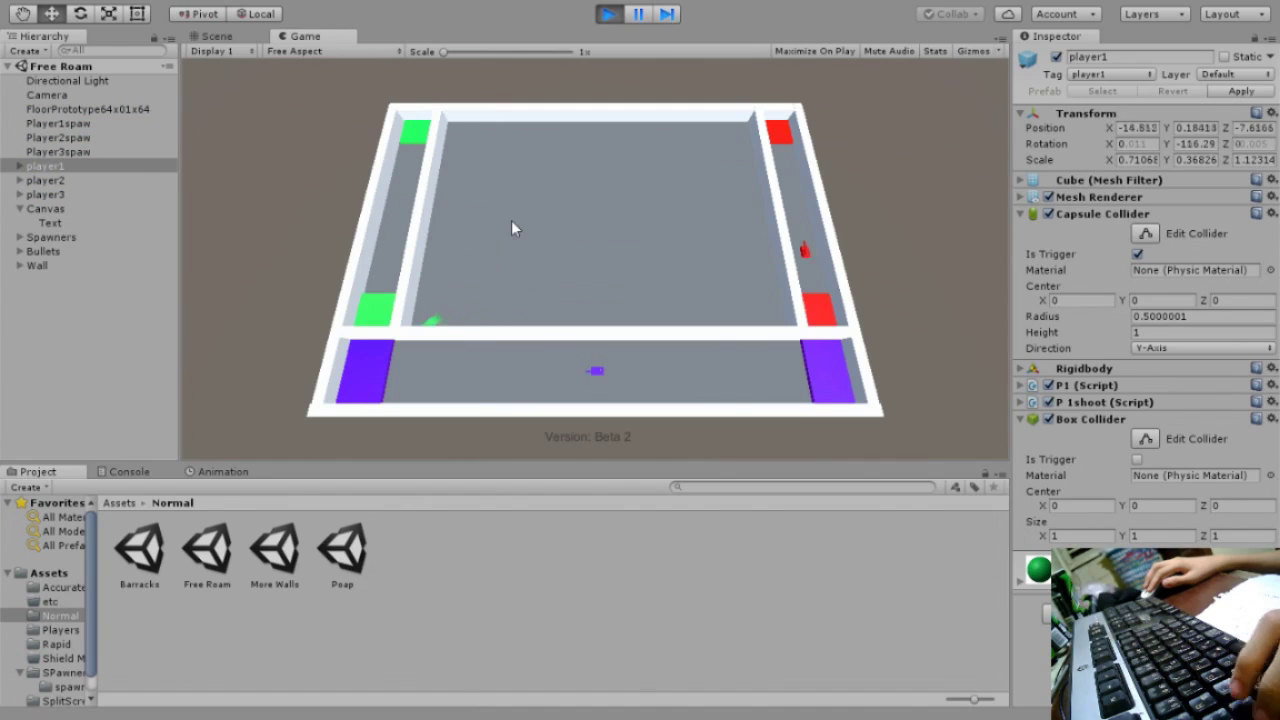
key("d")
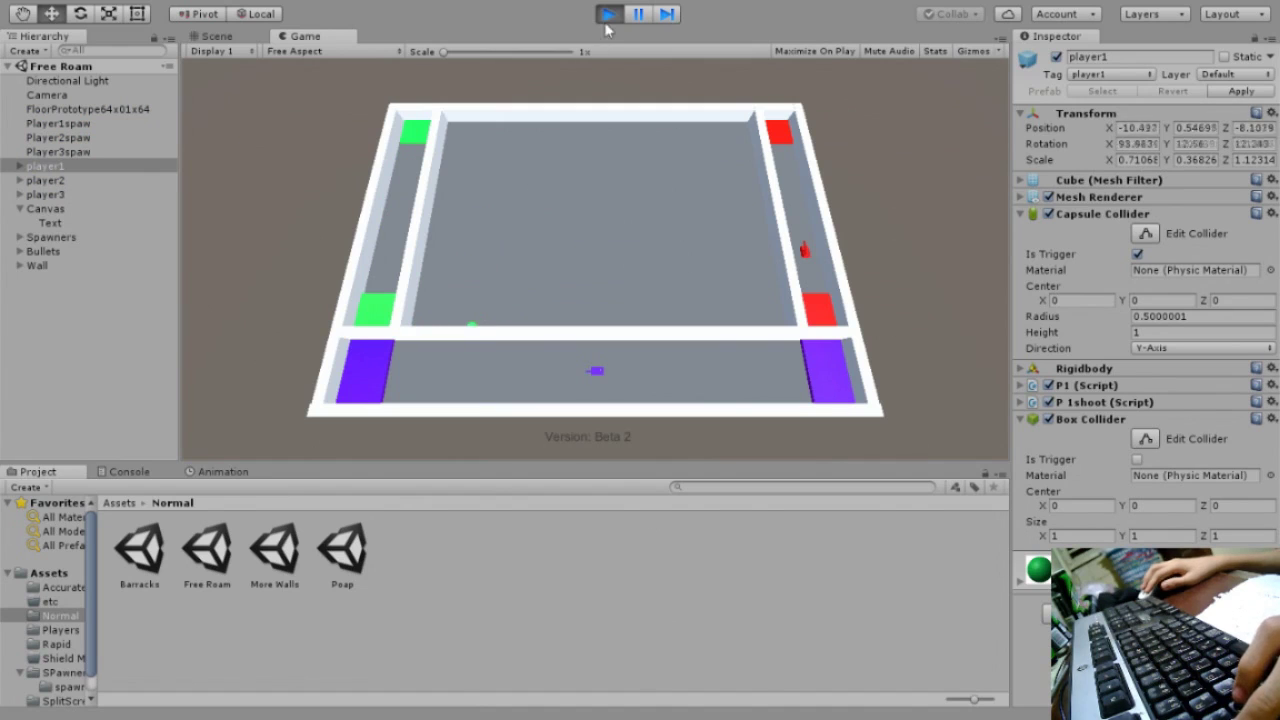
left_click(608, 14)
left_click(668, 558)
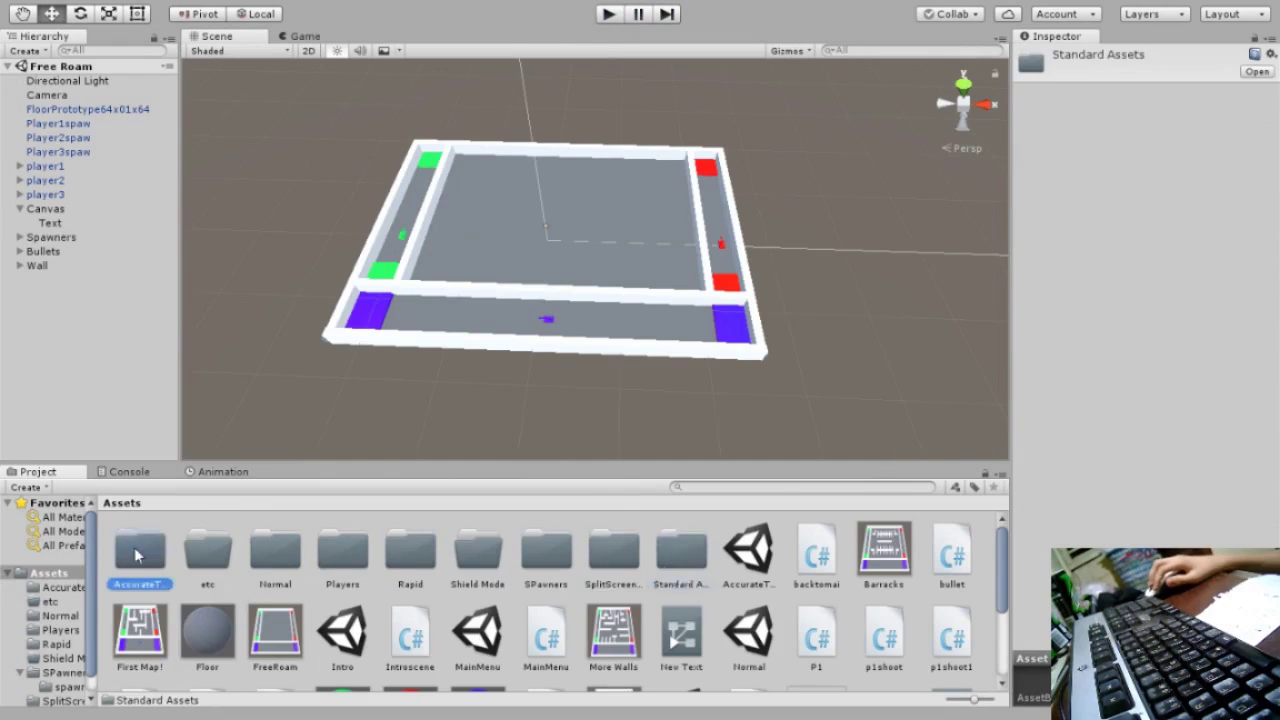
- Open the Barracks scene in the AccurateTanks! folder and select the three player tanks
double_click(140, 550)
double_click(139, 548)
left_click(45, 166)
left_click(45, 194, "shift")
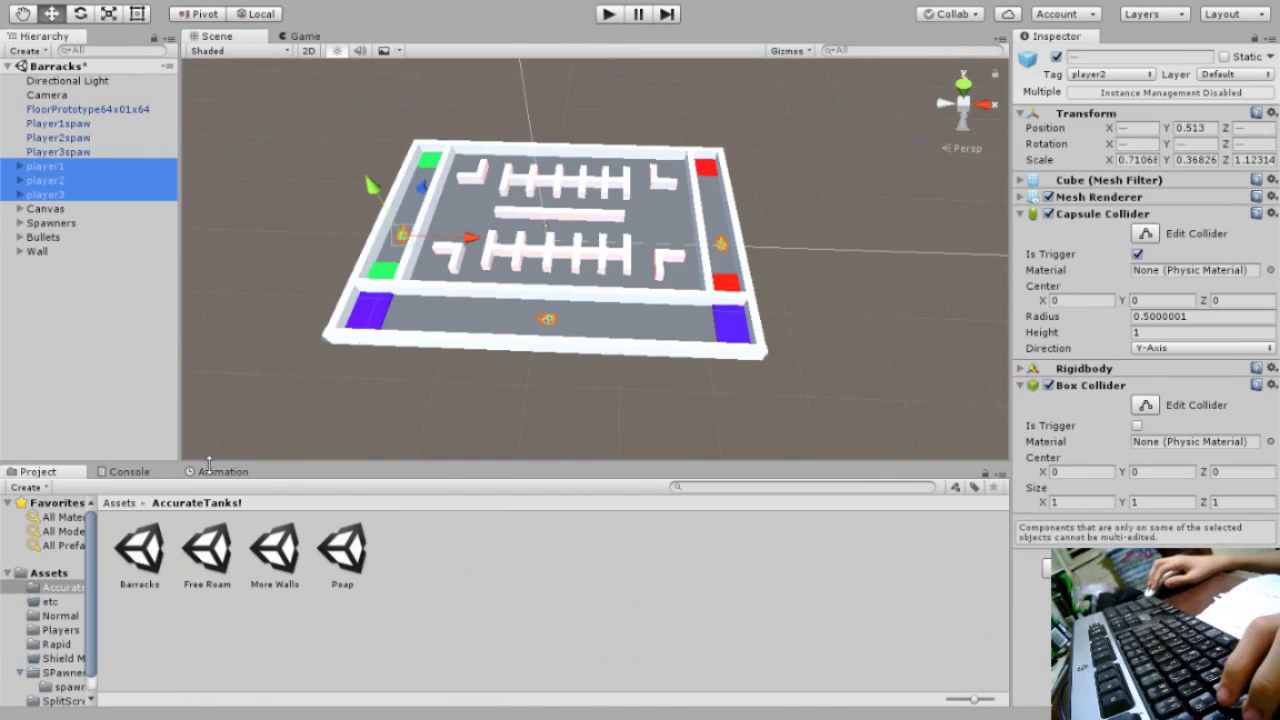
left_click(1085, 368)
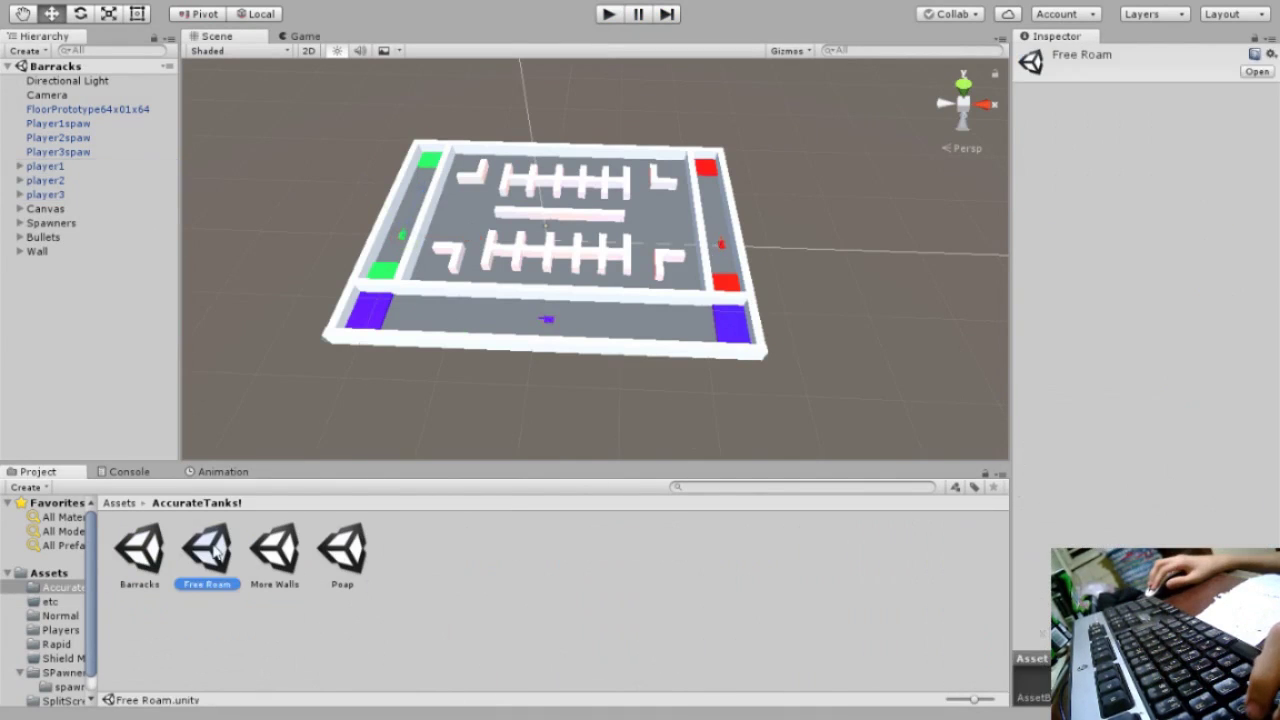
- Open the More Walls scene and select its player tanks and maze wall pieces
left_click(275, 550)
double_click(275, 550)
left_click(45, 166)
left_click(45, 194, "shift")
left_click(20, 251)
left_click(20, 251)
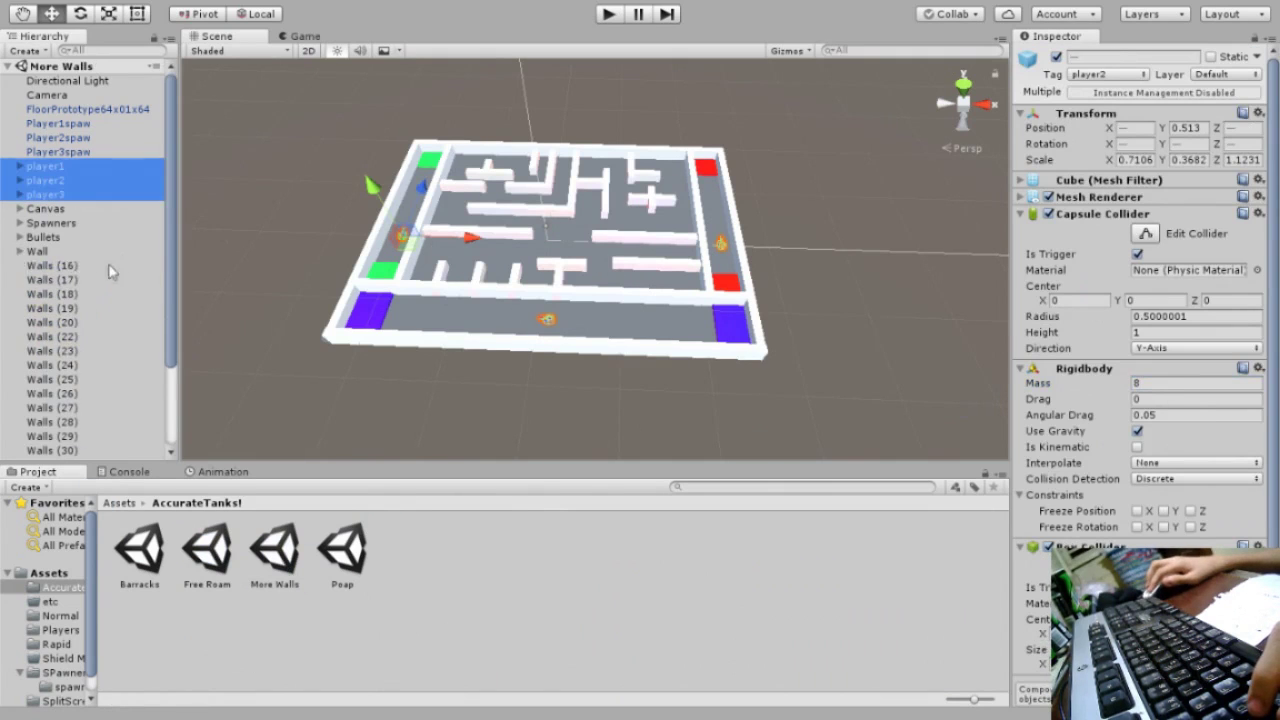
left_click(50, 265)
left_click(60, 450, "shift")
scroll(80, 300, "up", 3)
left_click(20, 251)
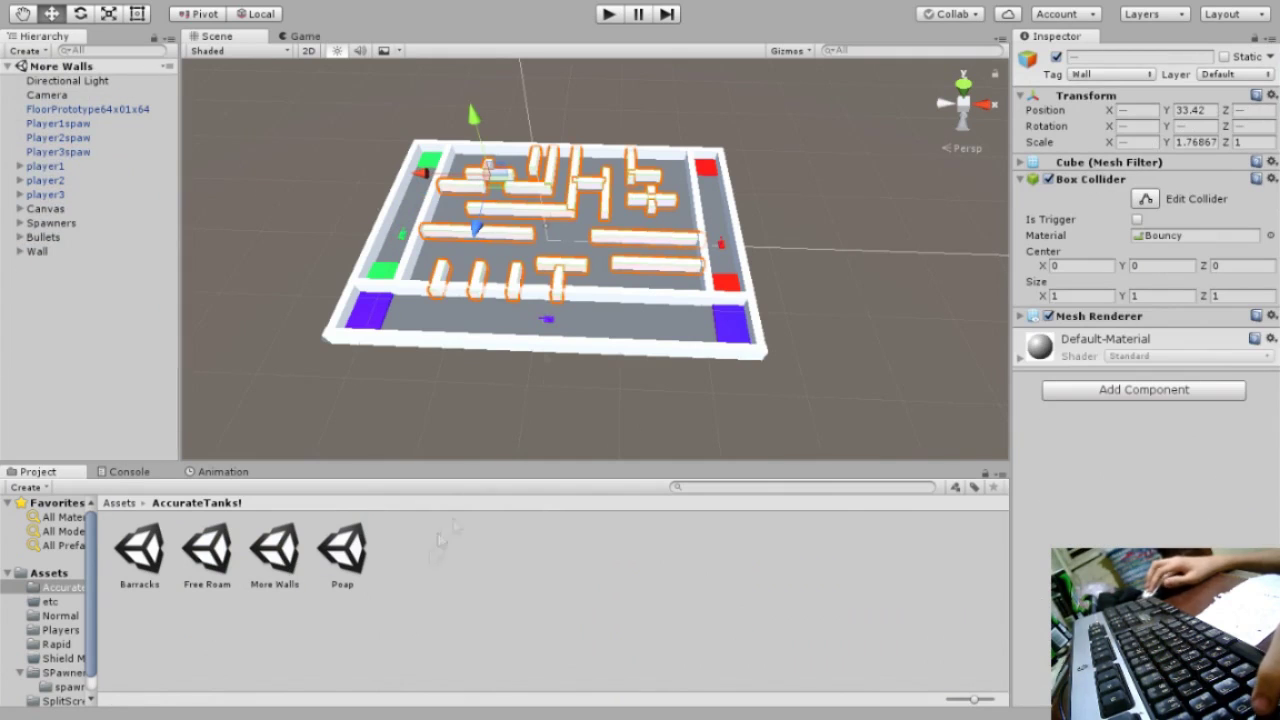
- Open the Poap and AccurateTank! scenes, checking the player tanks in each
double_click(342, 550)
left_click(45, 166)
left_click(45, 194, "shift")
left_click(119, 502)
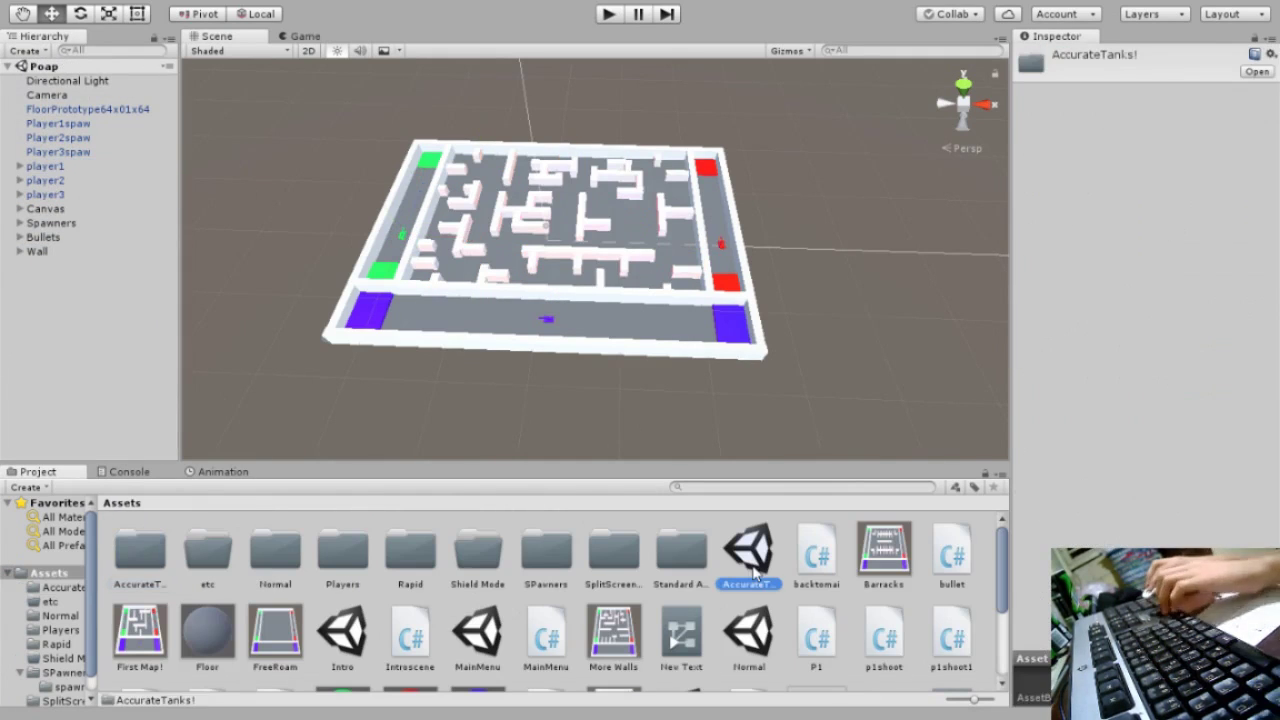
double_click(748, 550)
left_click(45, 166)
left_click(45, 194, "shift")
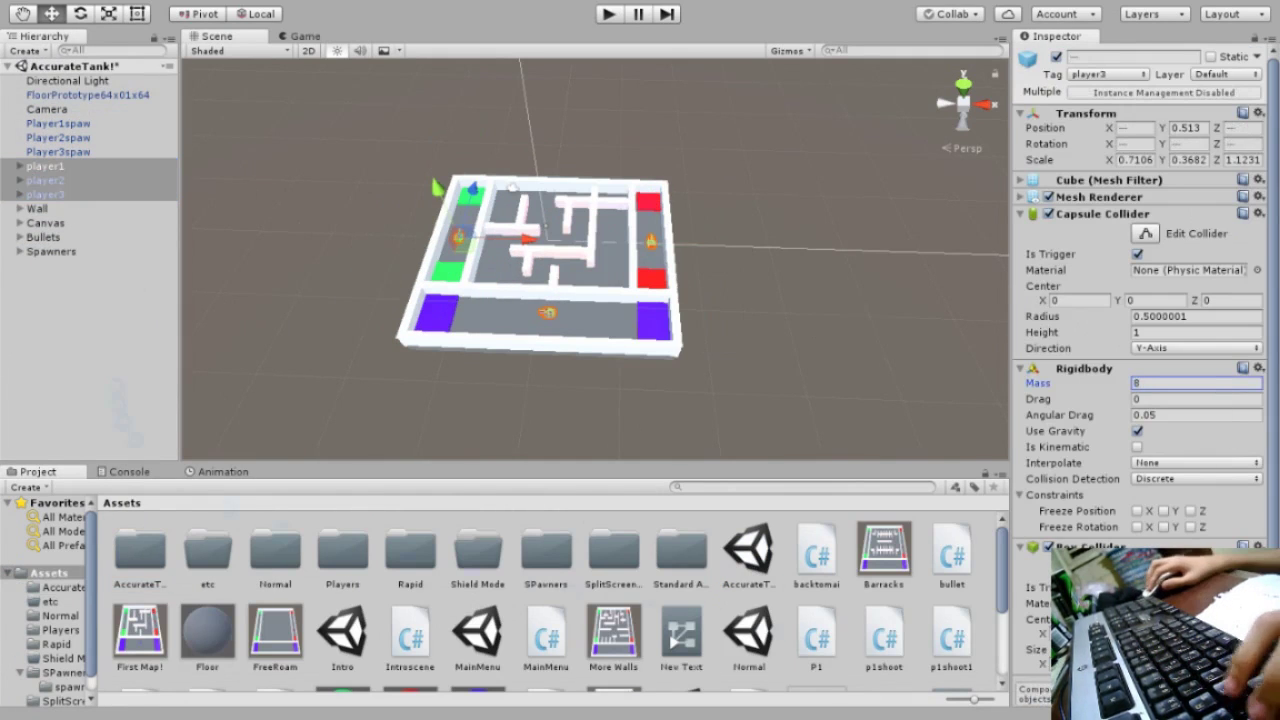
- Open the Rapid folder's Poap scene and compare player1 and player2 collider and speed settings
left_click(57, 644)
double_click(342, 550)
left_click(45, 166)
left_click(45, 180)
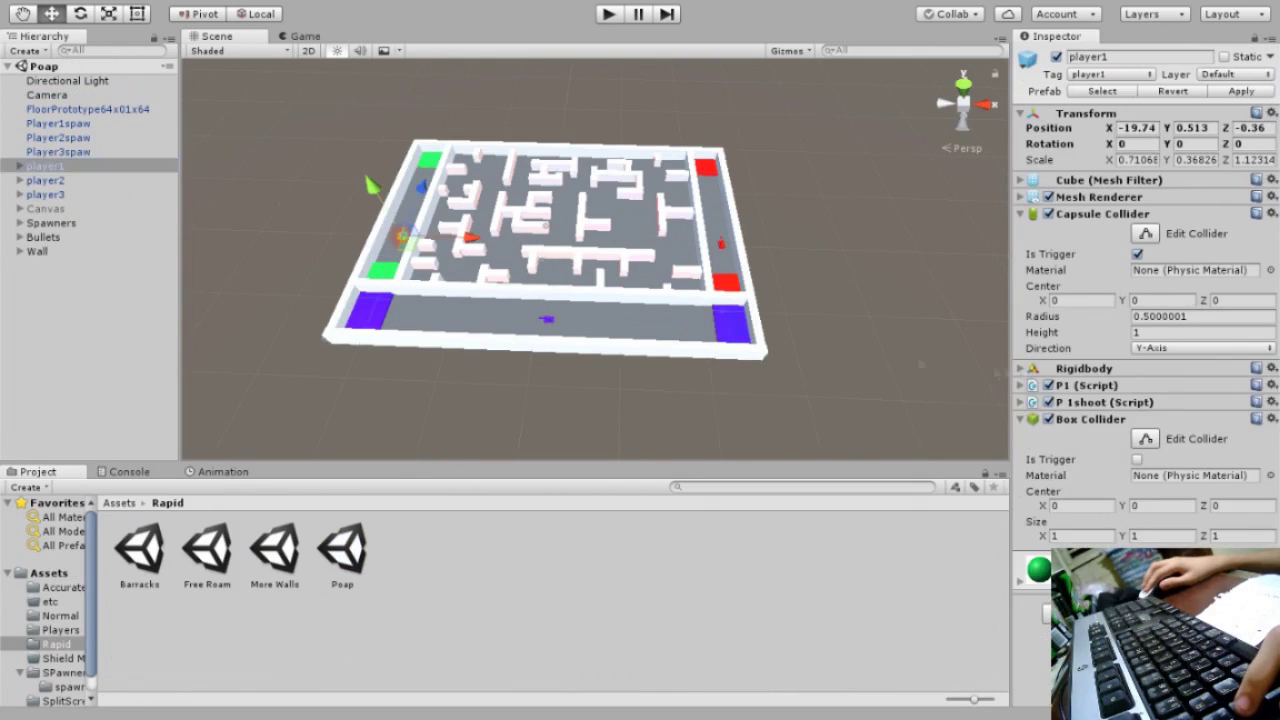
left_click(1021, 213)
left_click(1021, 247)
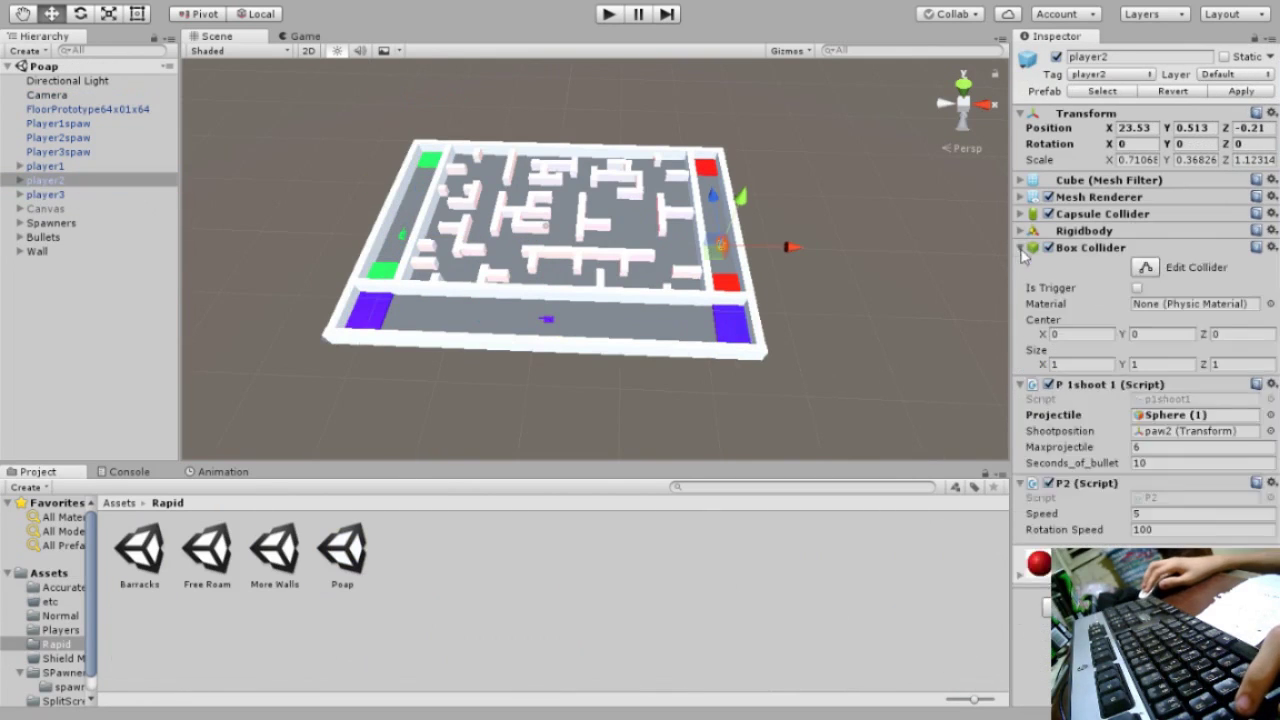
left_click(45, 194)
left_click(45, 166)
left_click(1022, 247)
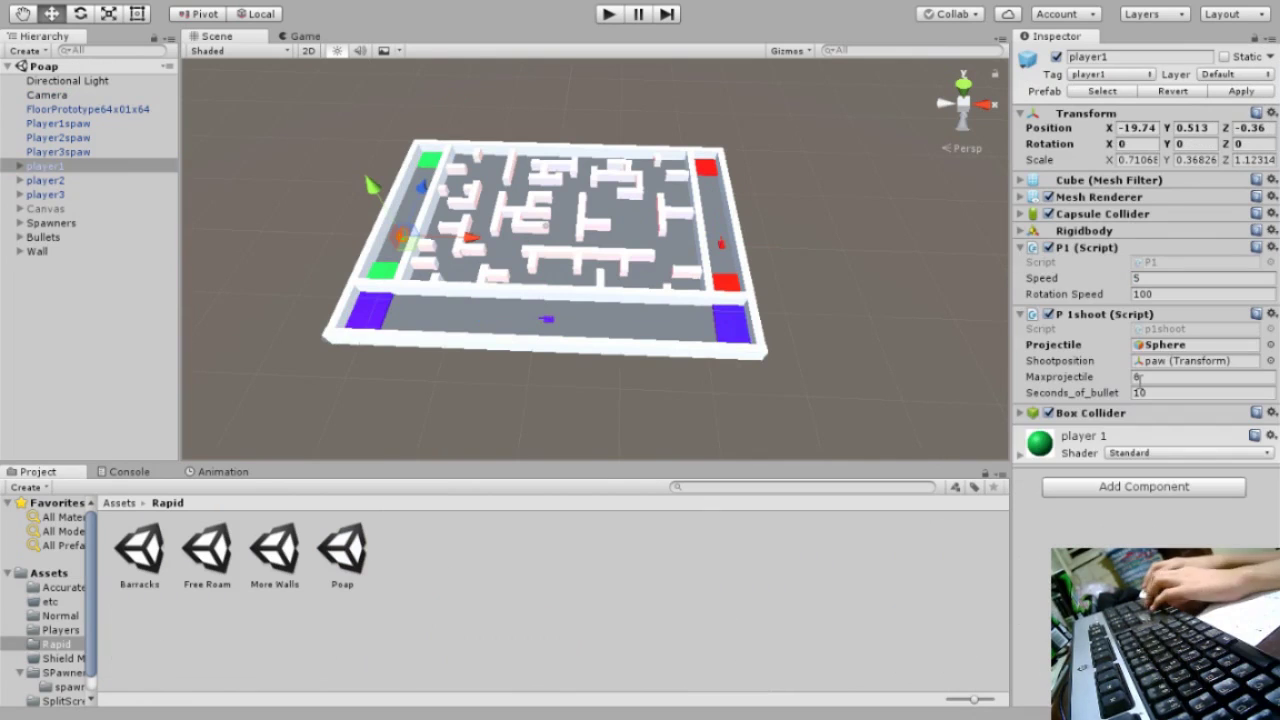
- Set player2's Speed to 9, check player3, and open the MainMenu scene
left_click(45, 180)
left_click(1200, 393)
type("99999999999")
left_click(45, 194)
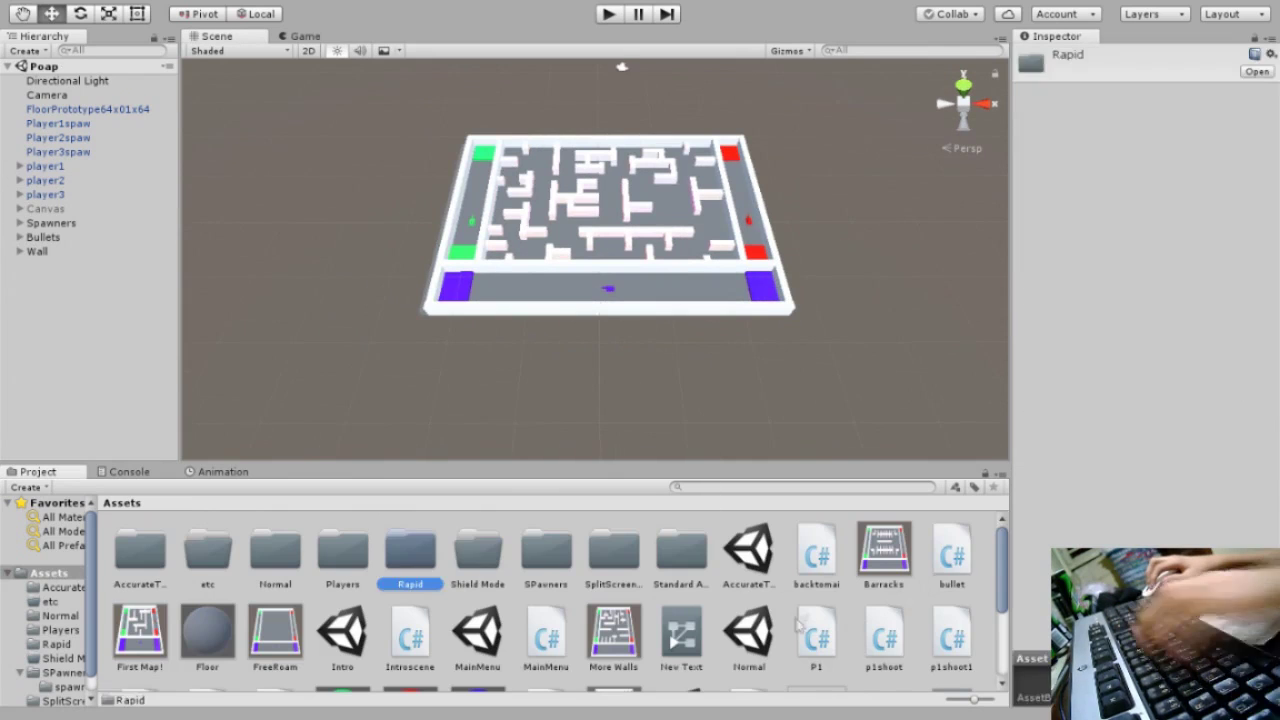
double_click(477, 632)
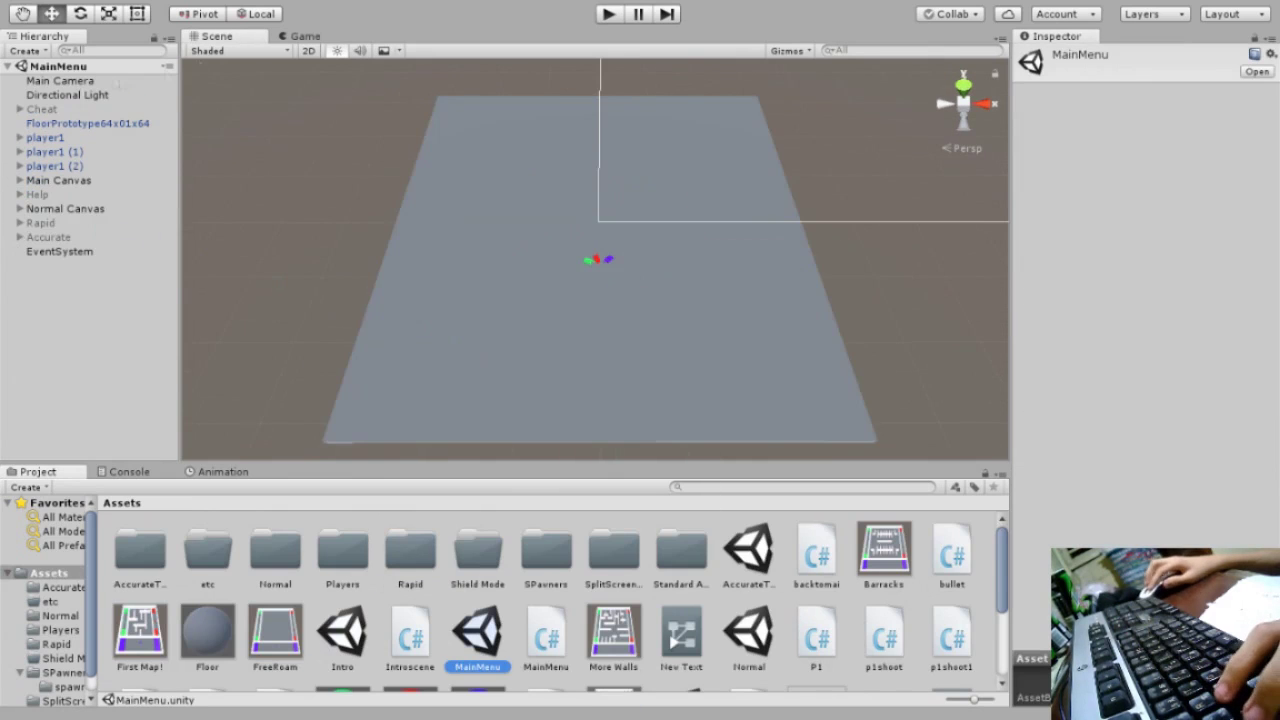
- Switch the menu scene to 2D view and look through the Normal Canvas
key("2")
scroll(545, 219, "up", 5)
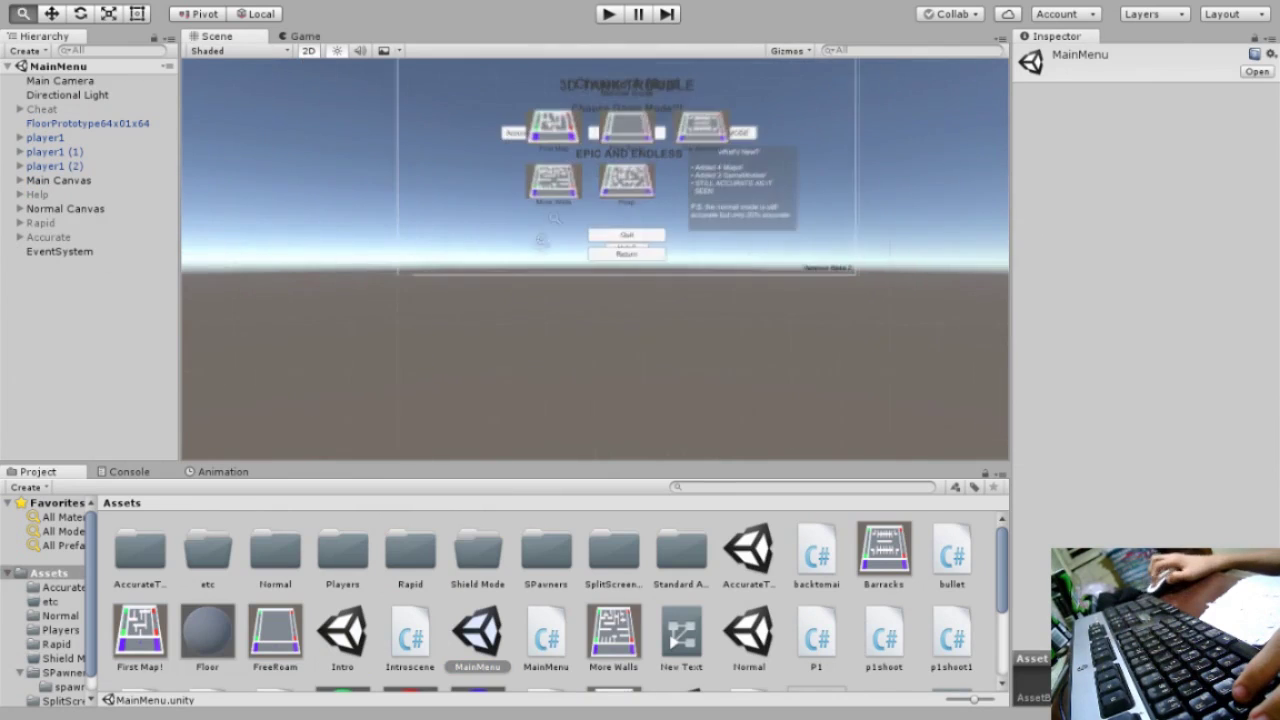
scroll(615, 134, "down", 5)
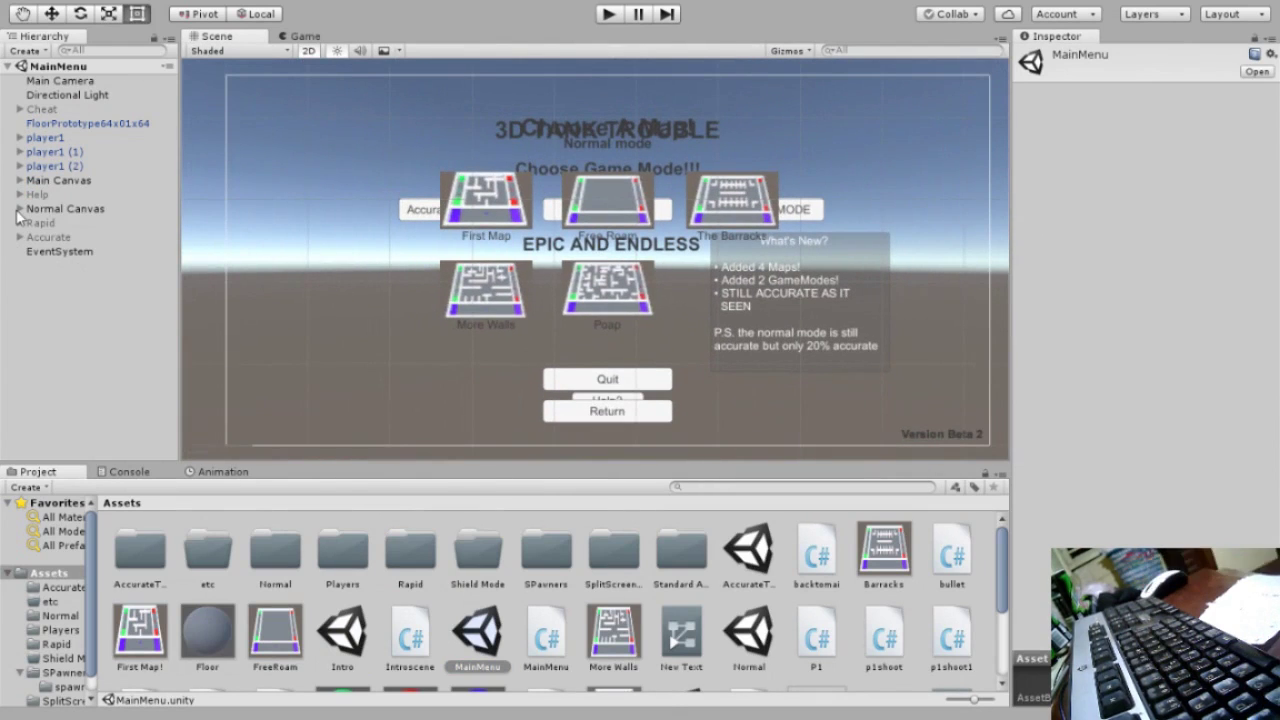
left_click(20, 208)
left_click(60, 387)
- Move the Button (5) map button into the Rapid menu canvas and frame it
left_click(20, 208)
left_click(32, 222)
left_click_drag(35, 222, 35, 222)
left_click(94, 336)
left_click(40, 222)
key("f")
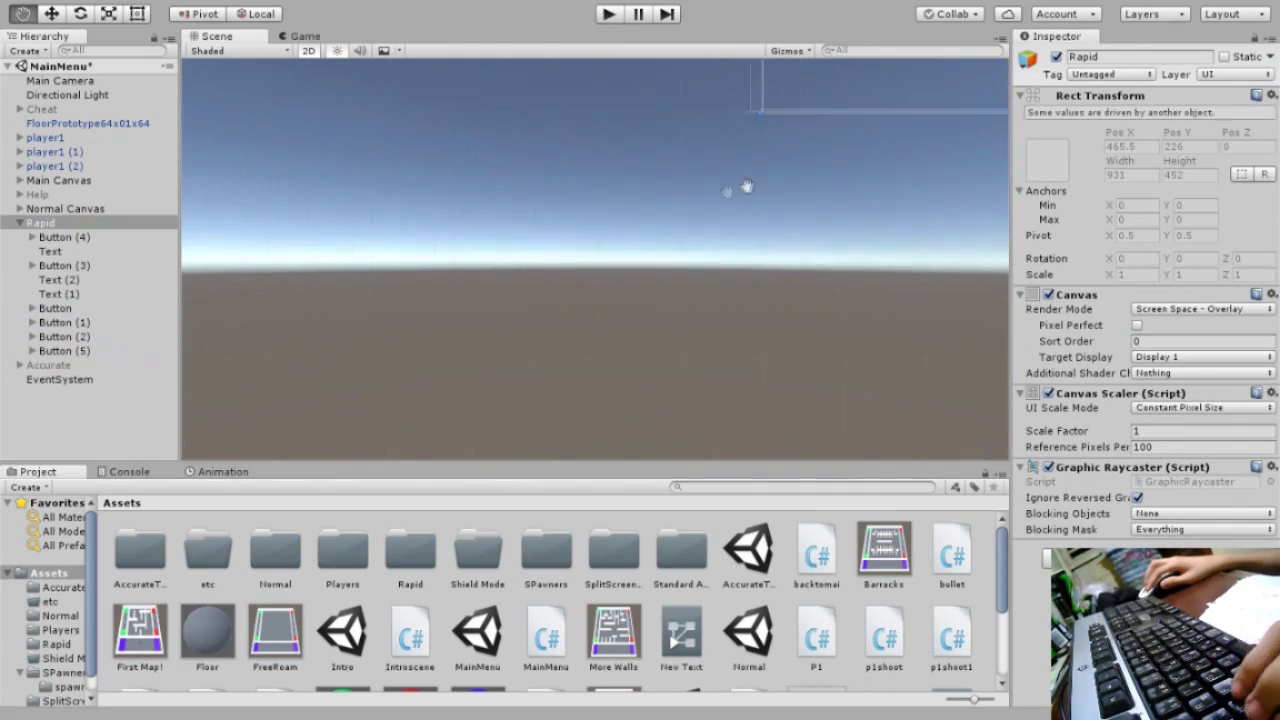
- Place a Button (5) map button inside the Accurate menu canvas as well
left_click(62, 208)
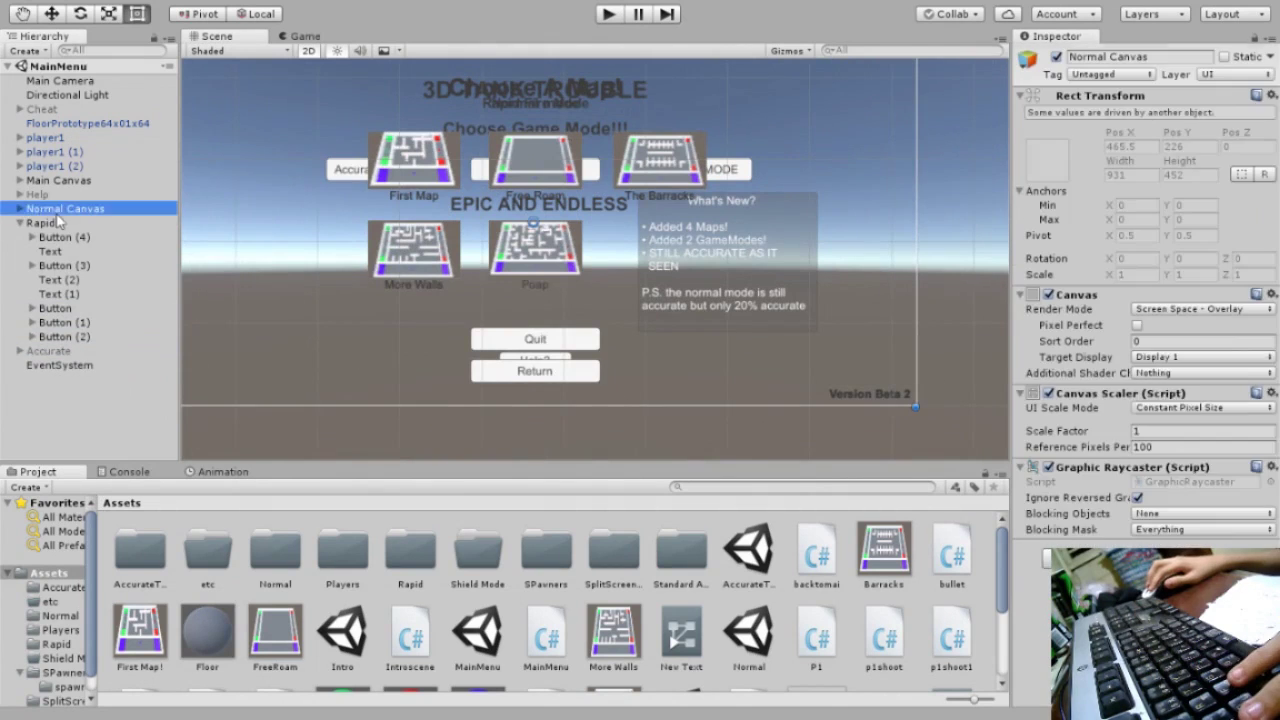
left_click(20, 208)
left_click(60, 336)
left_click_drag(60, 379, 127, 322)
left_click(20, 222)
left_click(48, 236)
left_click(20, 236)
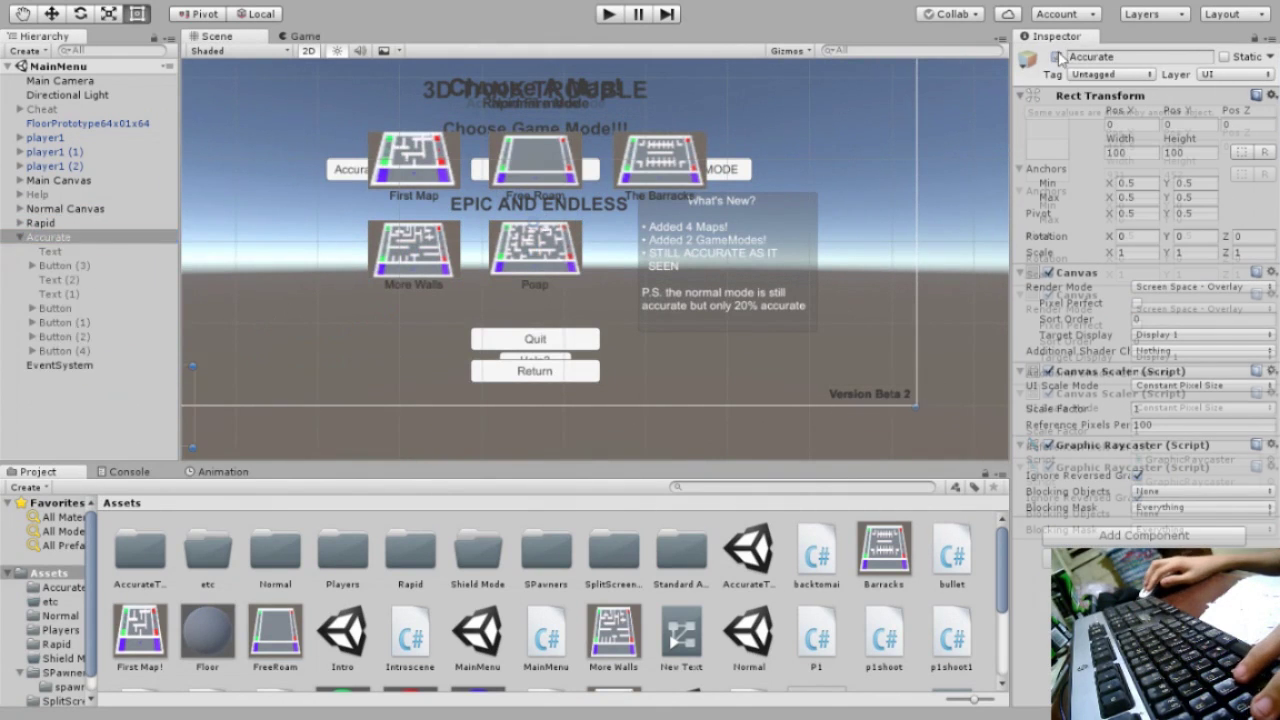
left_click(94, 222)
left_click(20, 222)
left_click_drag(60, 336, 103, 366)
- Enable the Help panel in the menu scene and clear the selection
key("Left")
key("Left")
key("Up")
key("Up")
key("Up")
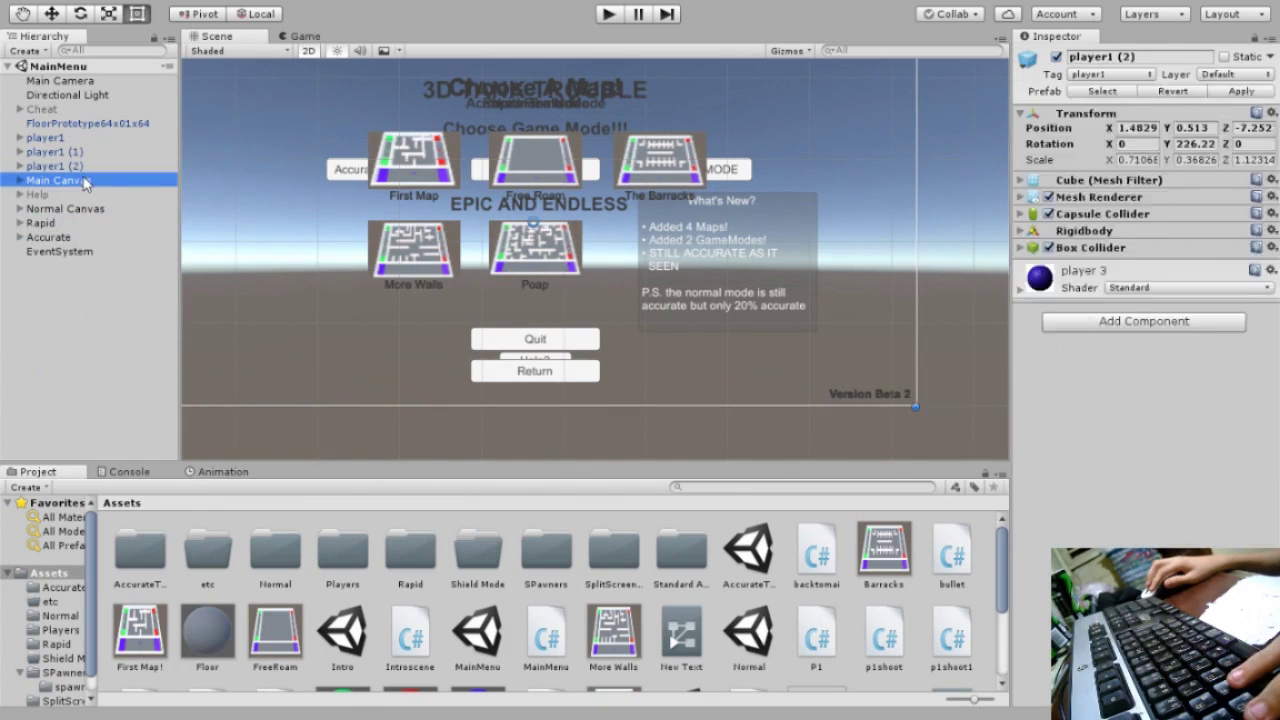
key("alt+shift+a")
key("Up")
left_click(328, 337)
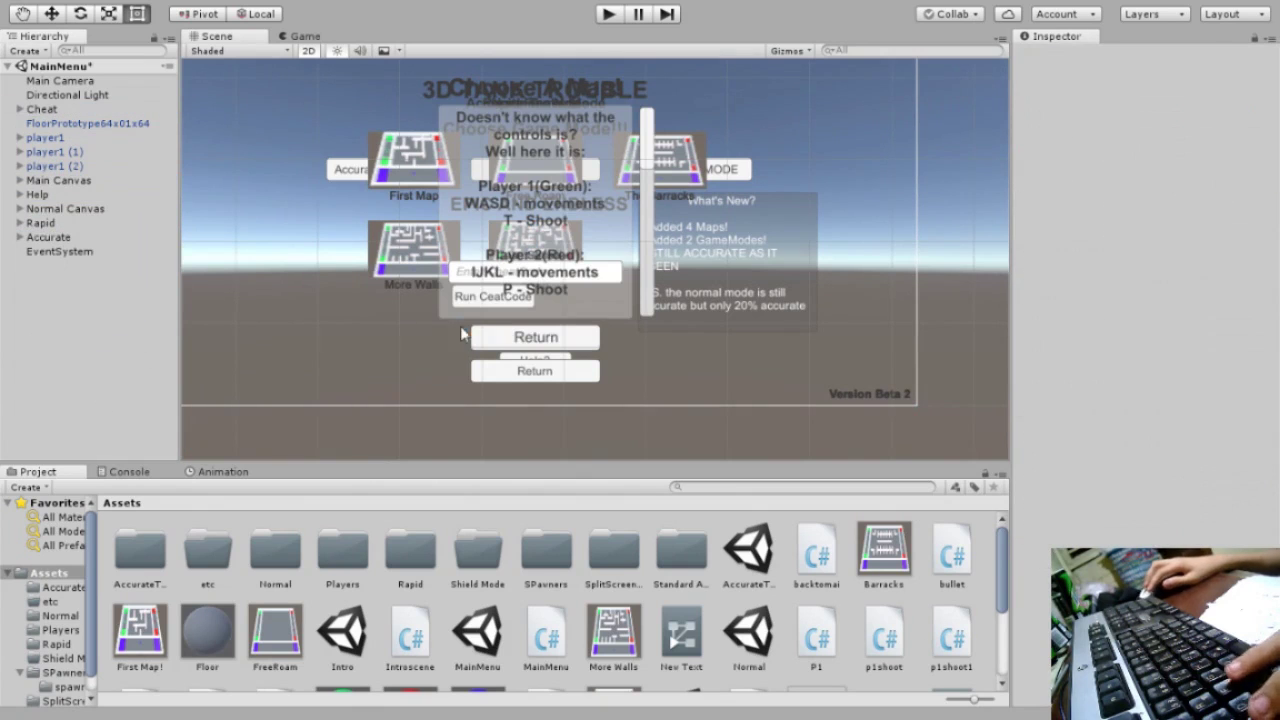
- Switch to MainMenu.cs in Notepad++ and fold away the normal code section
key("alt+Tab")
left_click(105, 594)
left_click(357, 377)
scroll(640, 380, "up", 6)
left_click(57, 443)
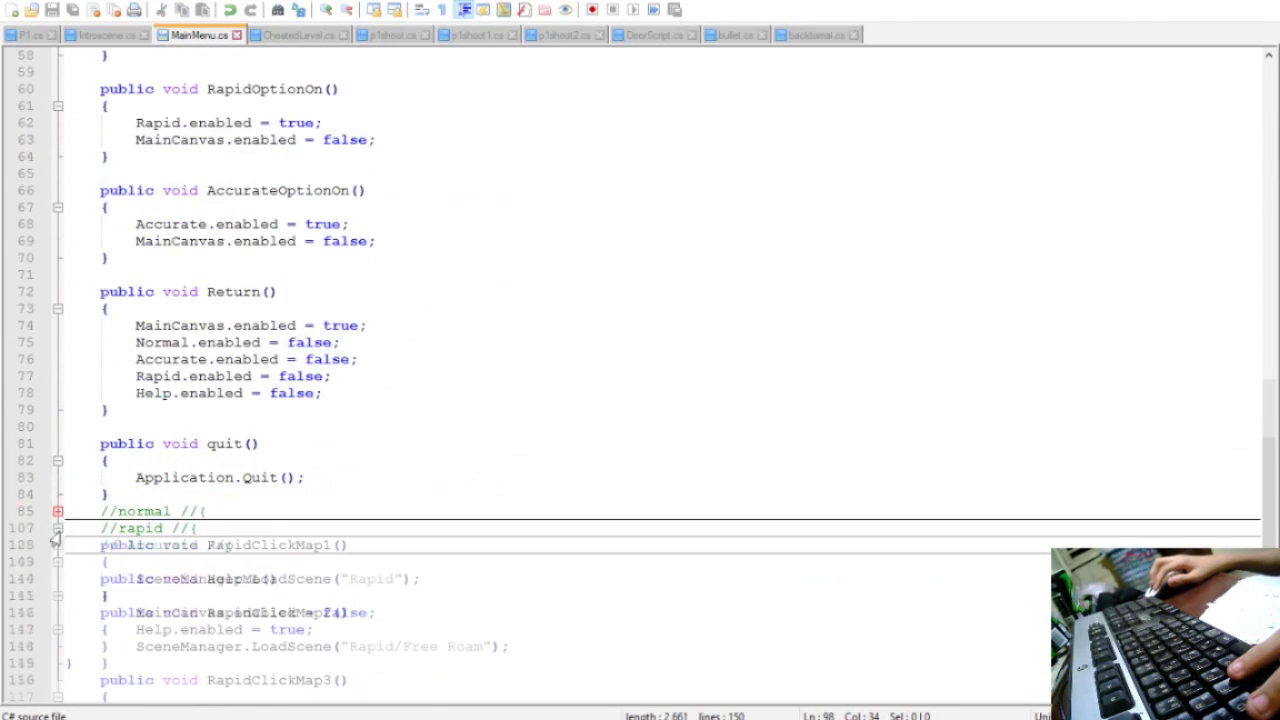
- Add a public void RapidClickMap5() method after RapidClickMap4, starting its SceneManager call
left_click(57, 528)
left_click(211, 510)
key("Return")
type("public void Ra")
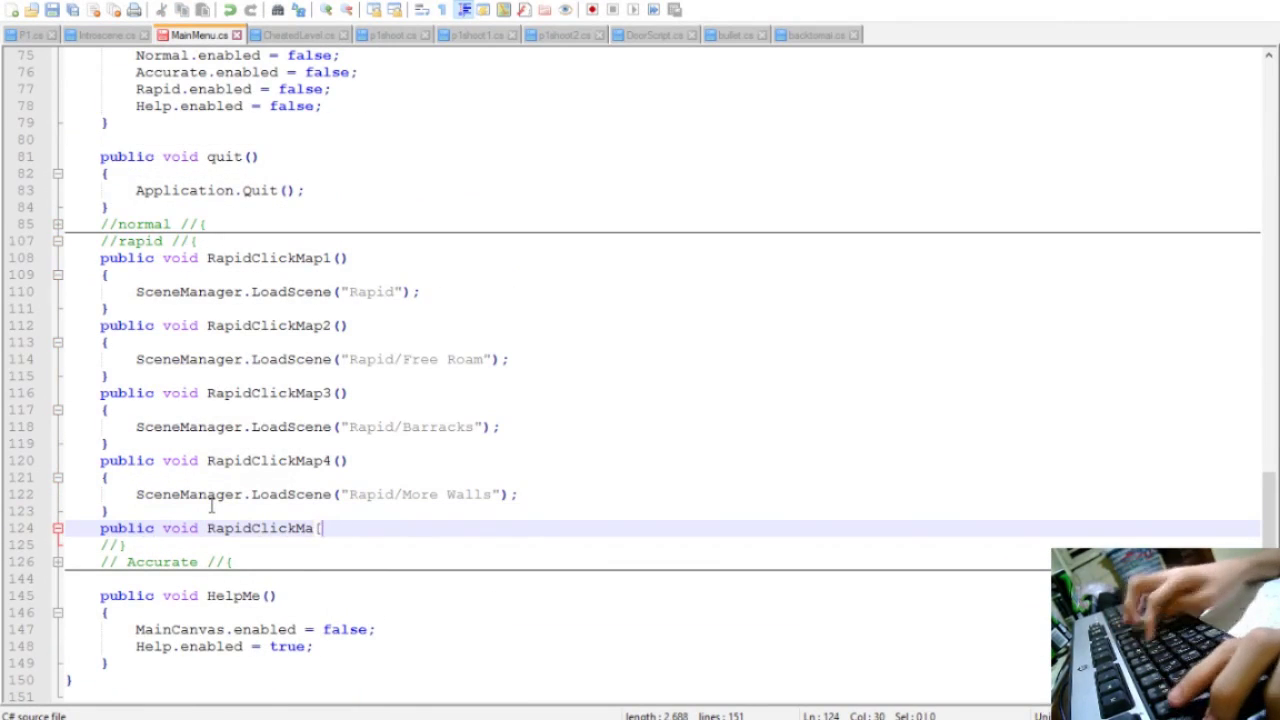
type("pidClickMap5()")
key("Return")
type("{")
key("Return")
type("SceneManager.LoadScene(\"R")
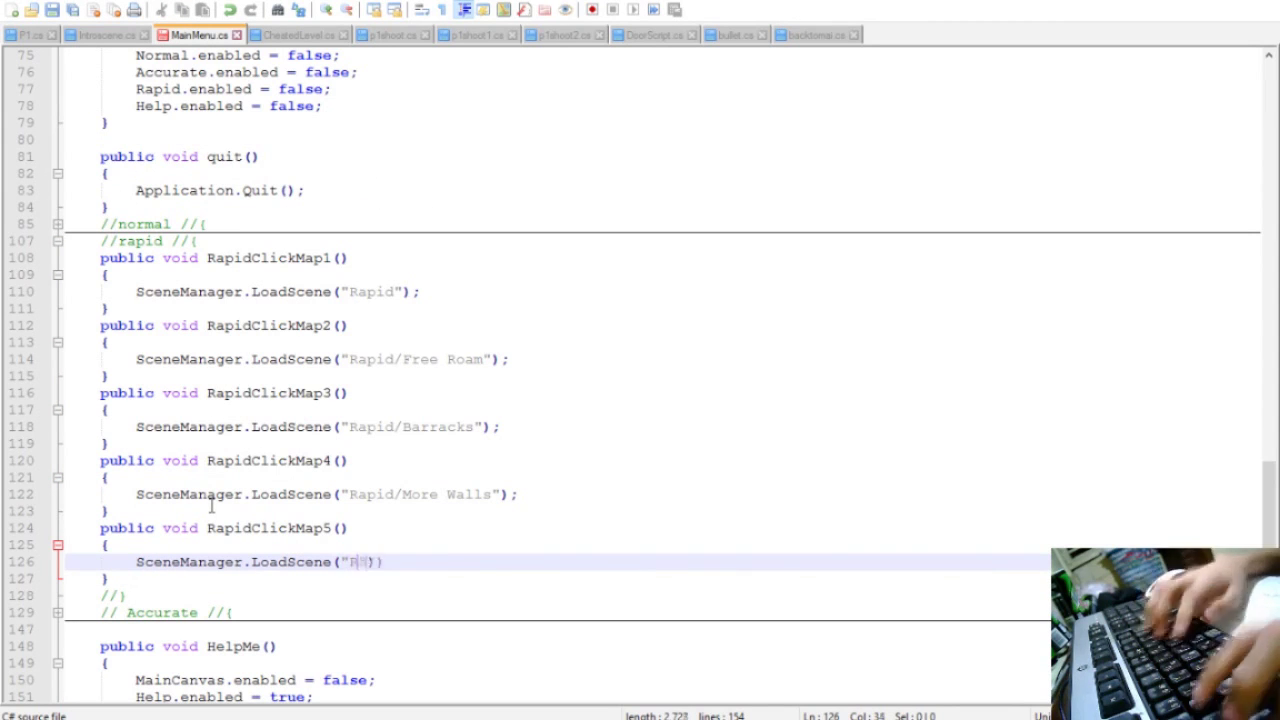
- Add an AccurateClickMap5 method after AccurateClickMap4, starting its SceneManager.LoadScene call
left_click(57, 241)
left_click(57, 258)
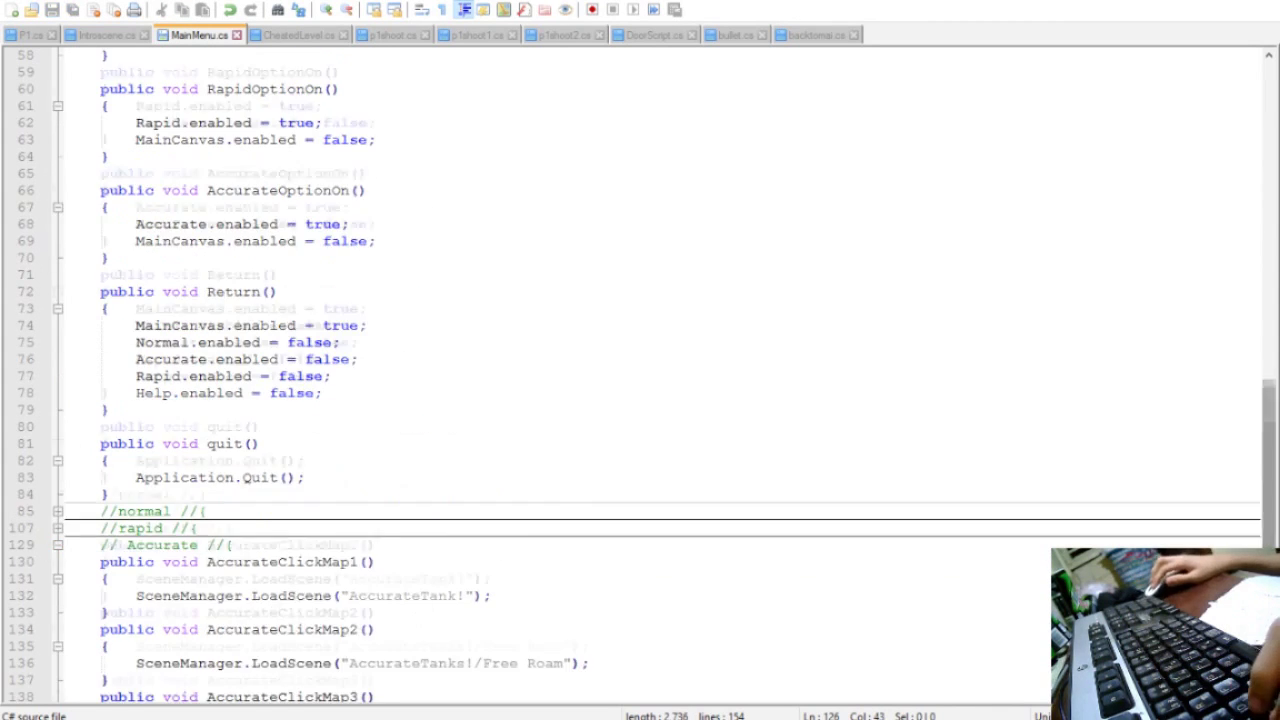
left_click(460, 530)
key("Return")
type("public void AccurateClickMap5")
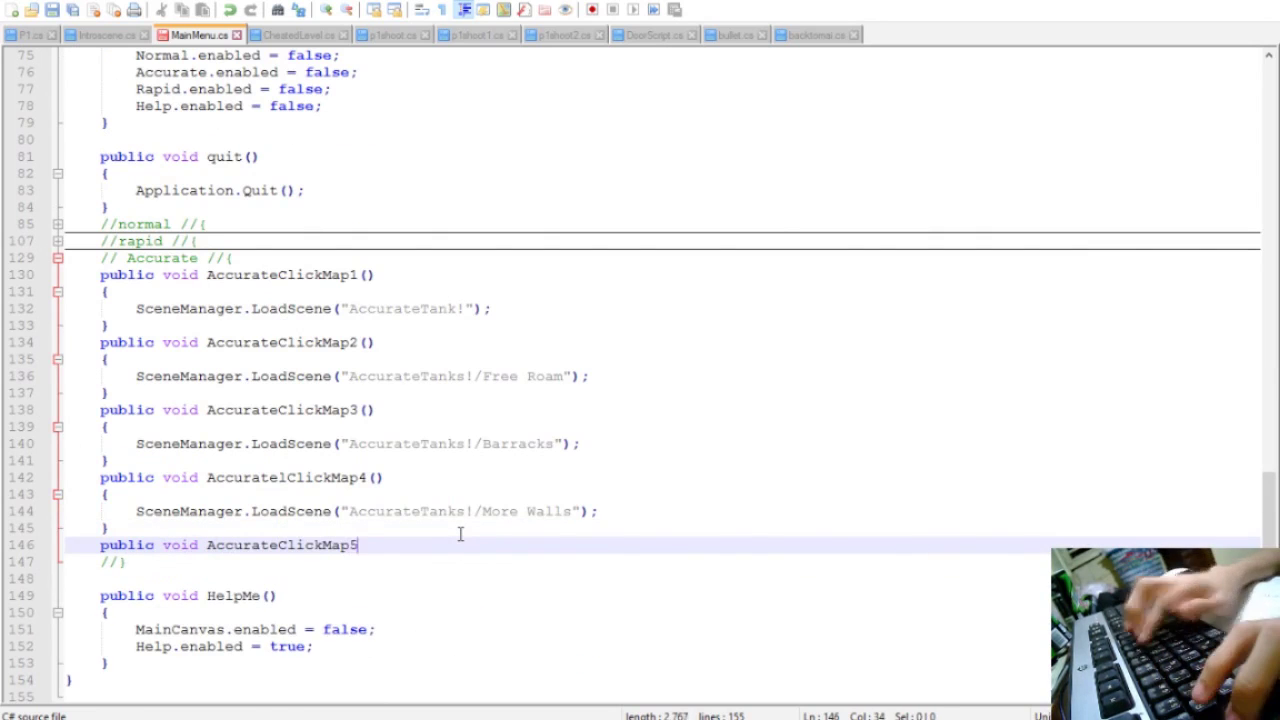
type("()")
key("Return")
type("{")
key("Return")
type("Sc")
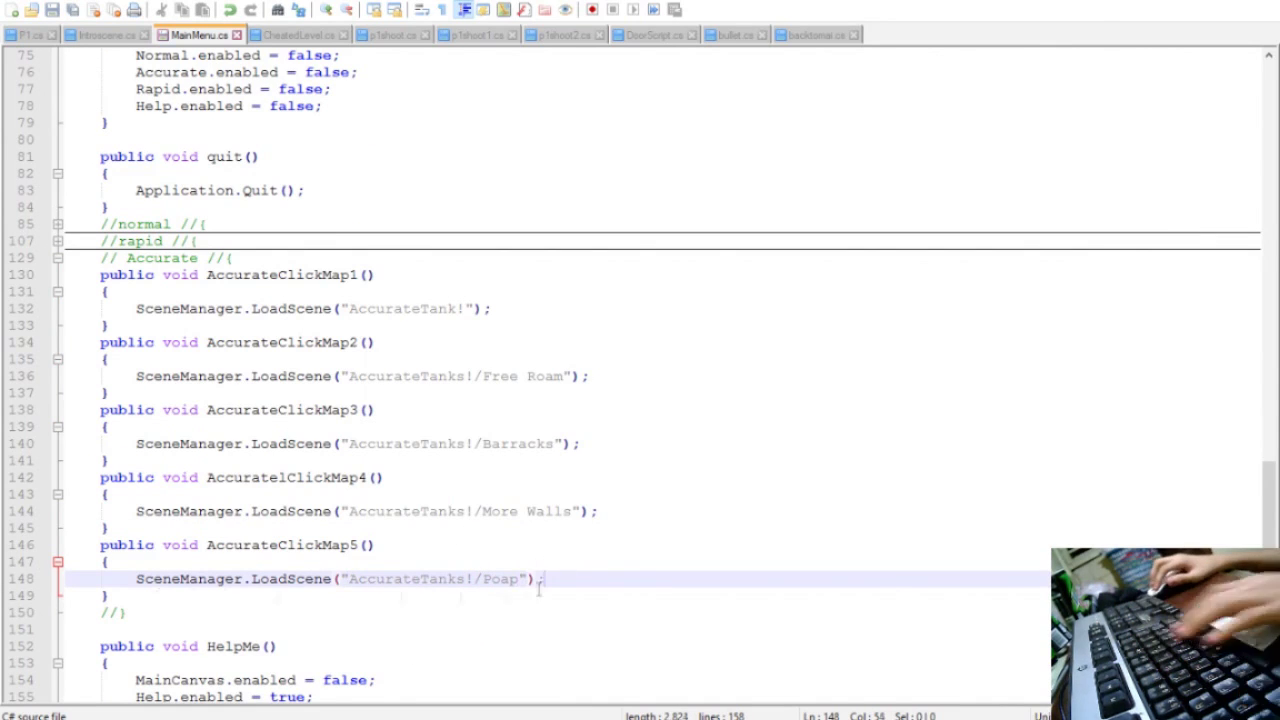
- Return to the Rapid/Poap load line in the rapid section, then switch back to Unity
left_click(58, 258)
left_click(58, 241)
left_click(629, 494)
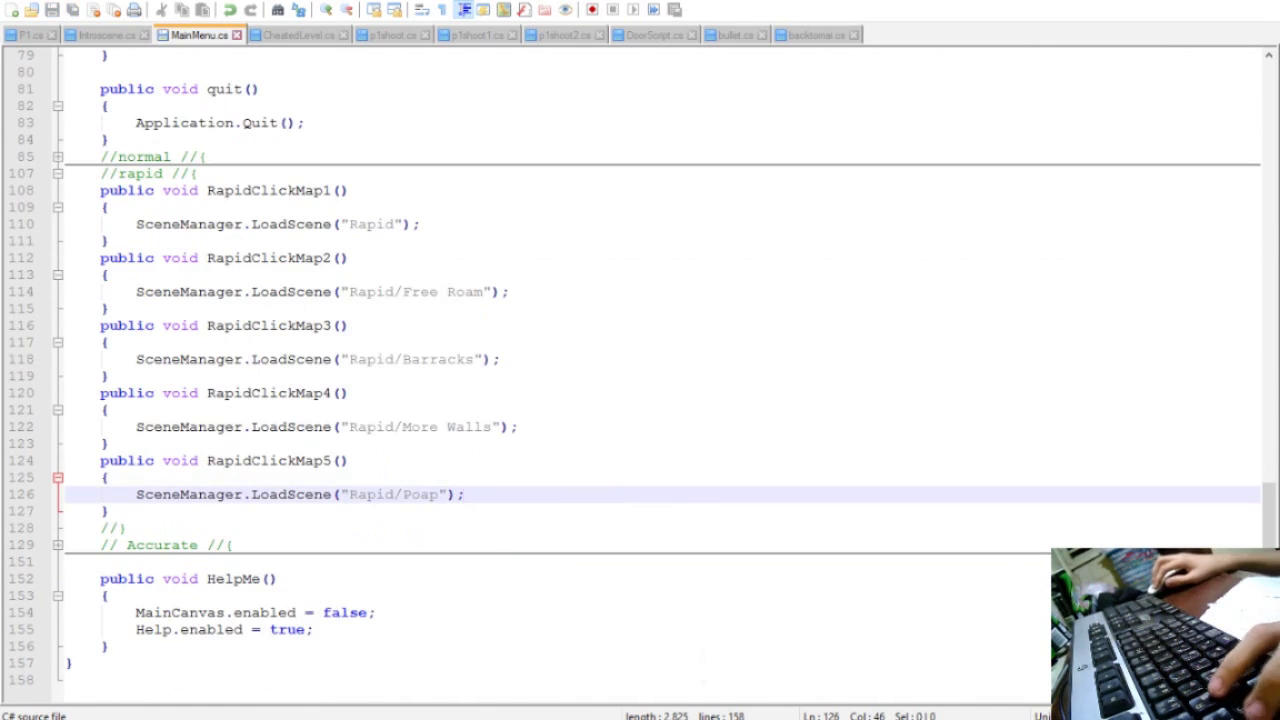
key("alt+Tab")
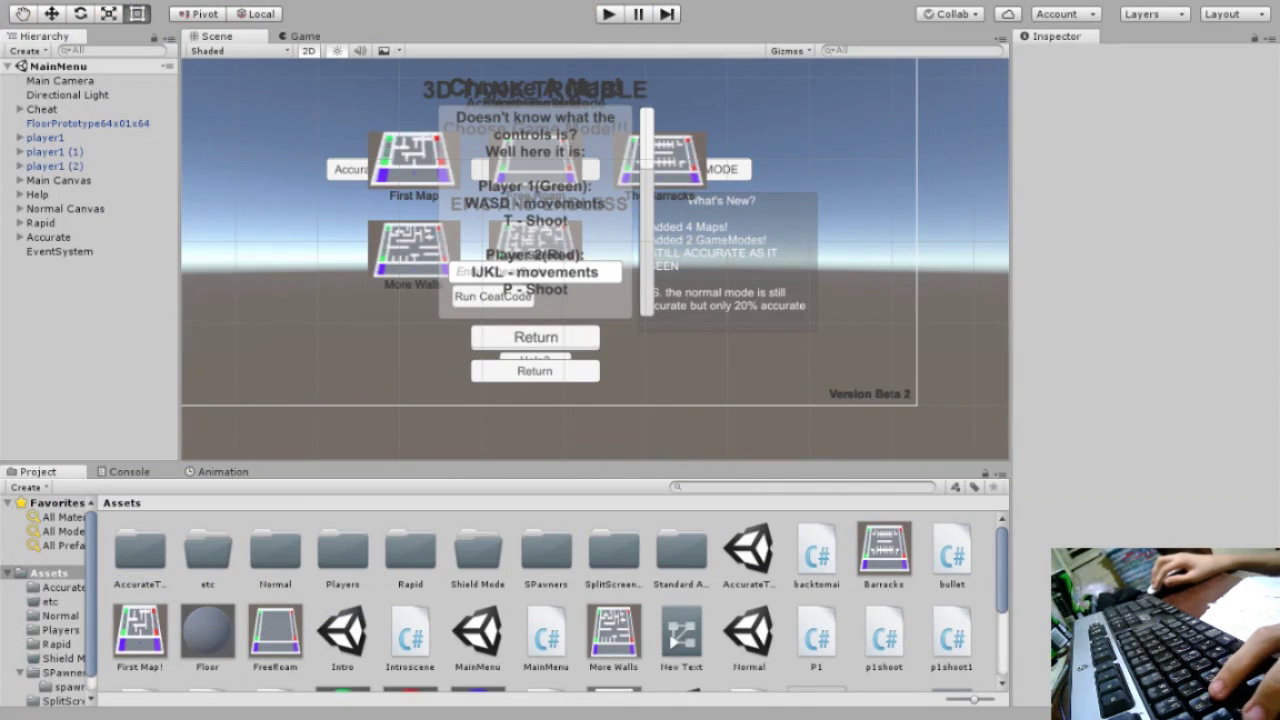
- Select the Accurate menu's Poap Button (5) and confirm its On Click calls AccurateClickMap5
left_click(908, 565)
left_click(810, 588)
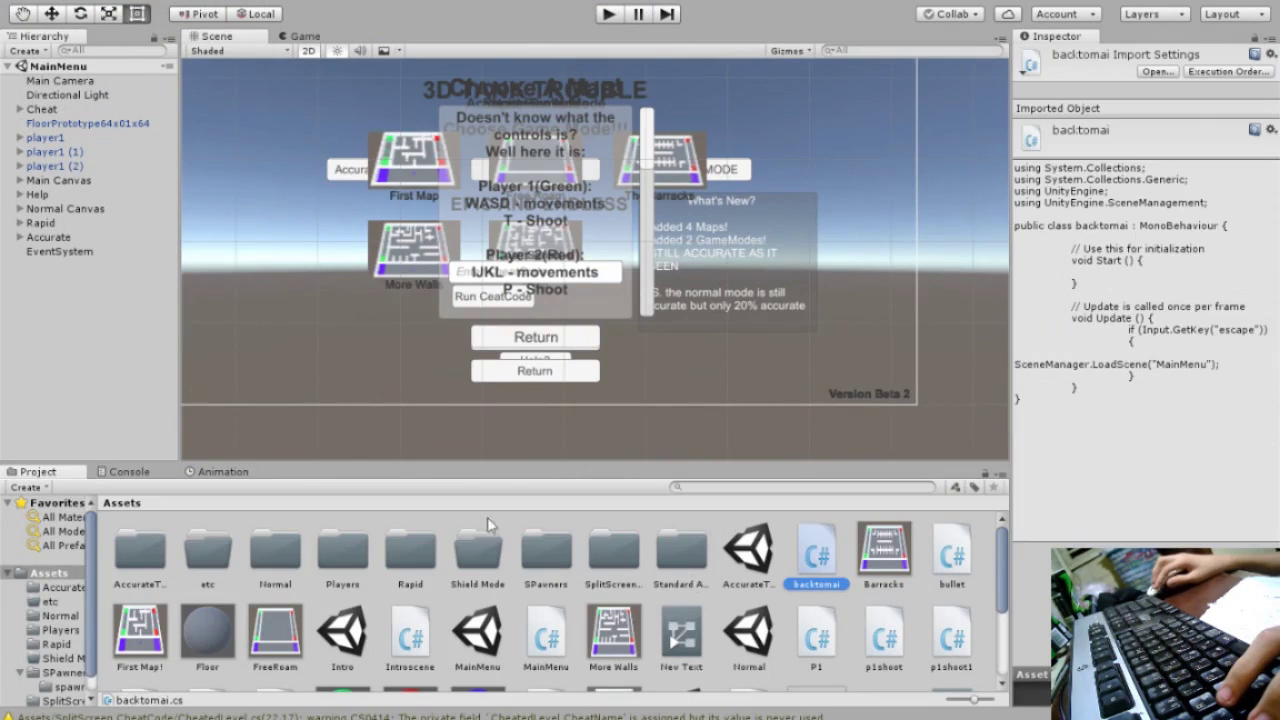
middle_click_drag(139, 254, 197, 296)
left_click(197, 296)
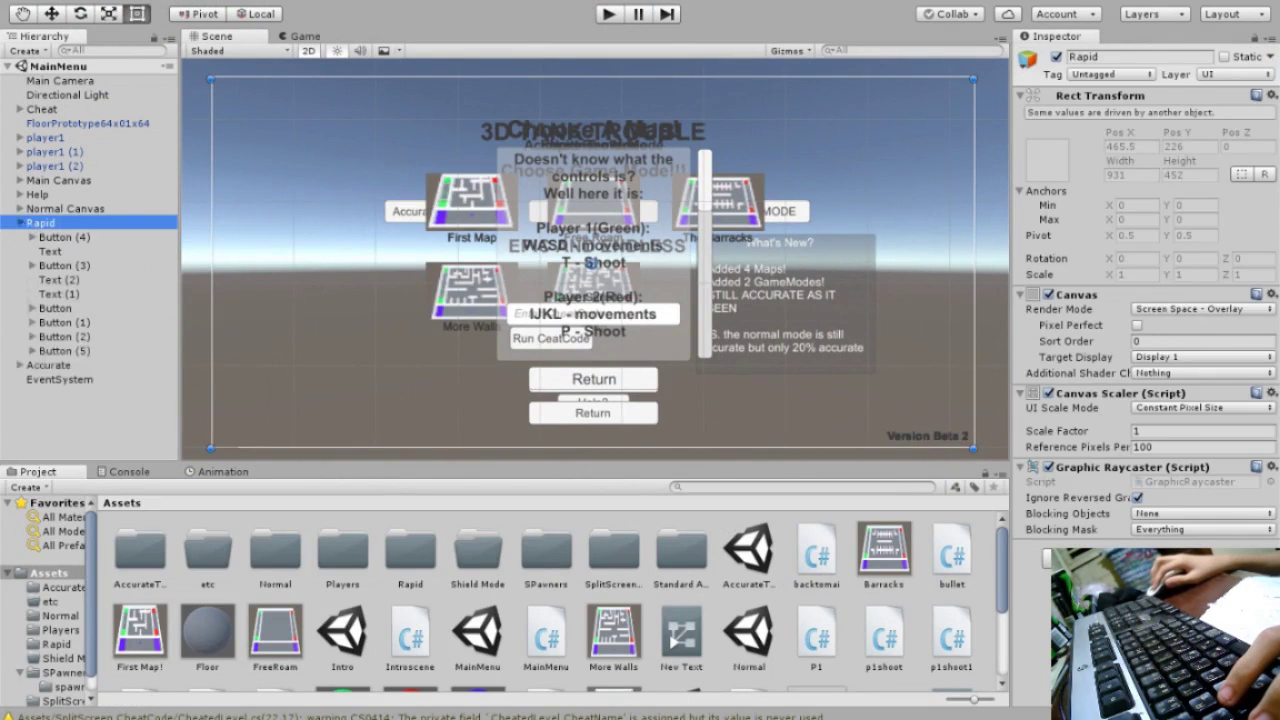
left_click(591, 293)
- Undo the stray hierarchy change and run the MainMenu scene in Play mode
scroll(1186, 180, "down", 5)
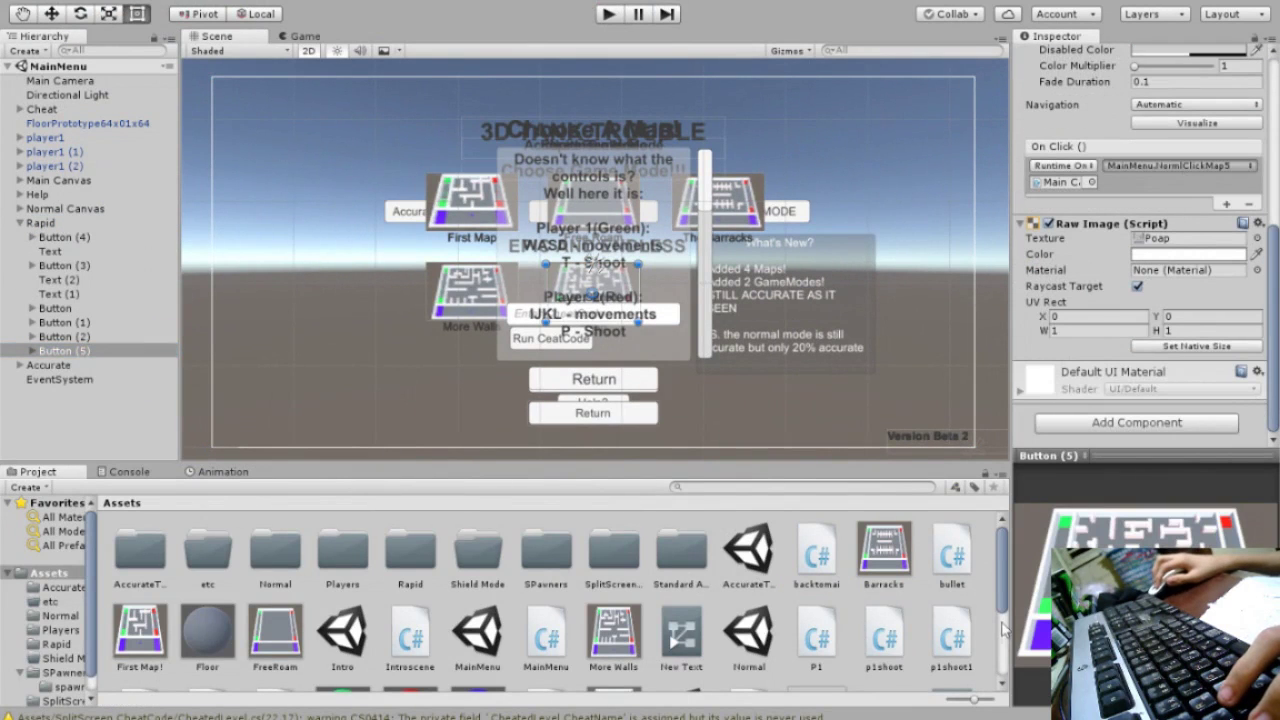
key("ctrl+z")
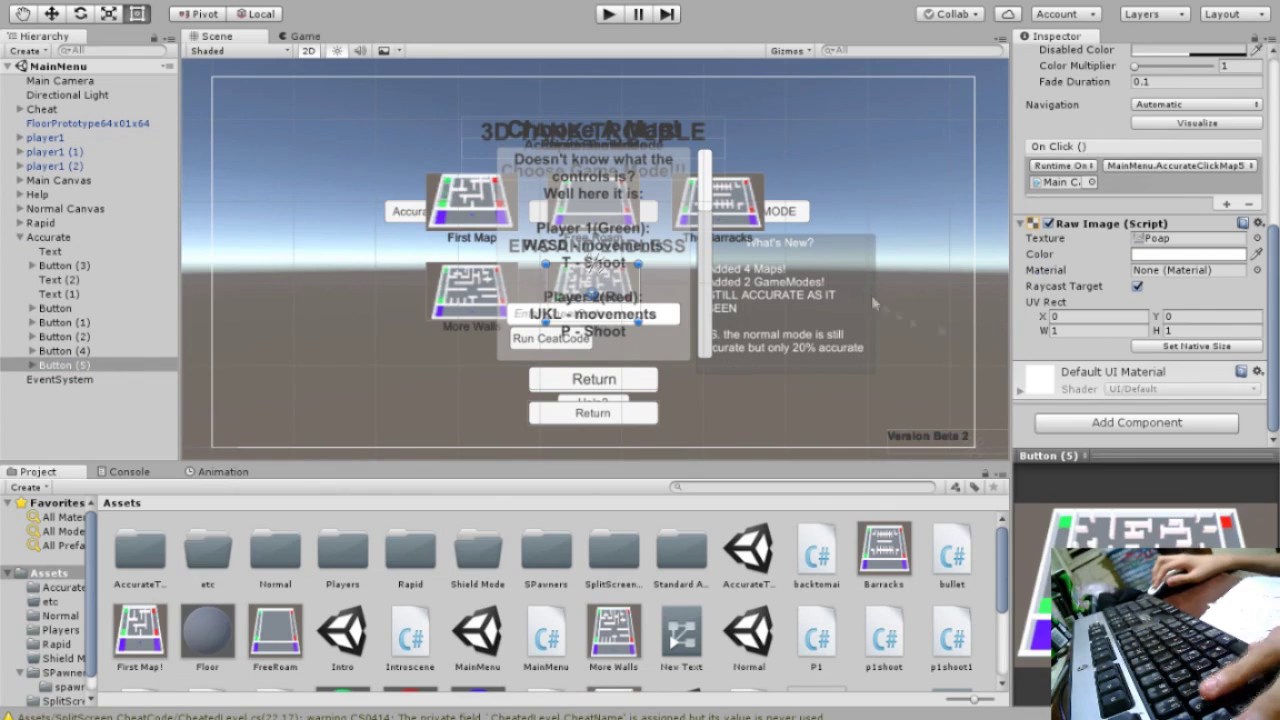
left_click(312, 124)
left_click(604, 16)
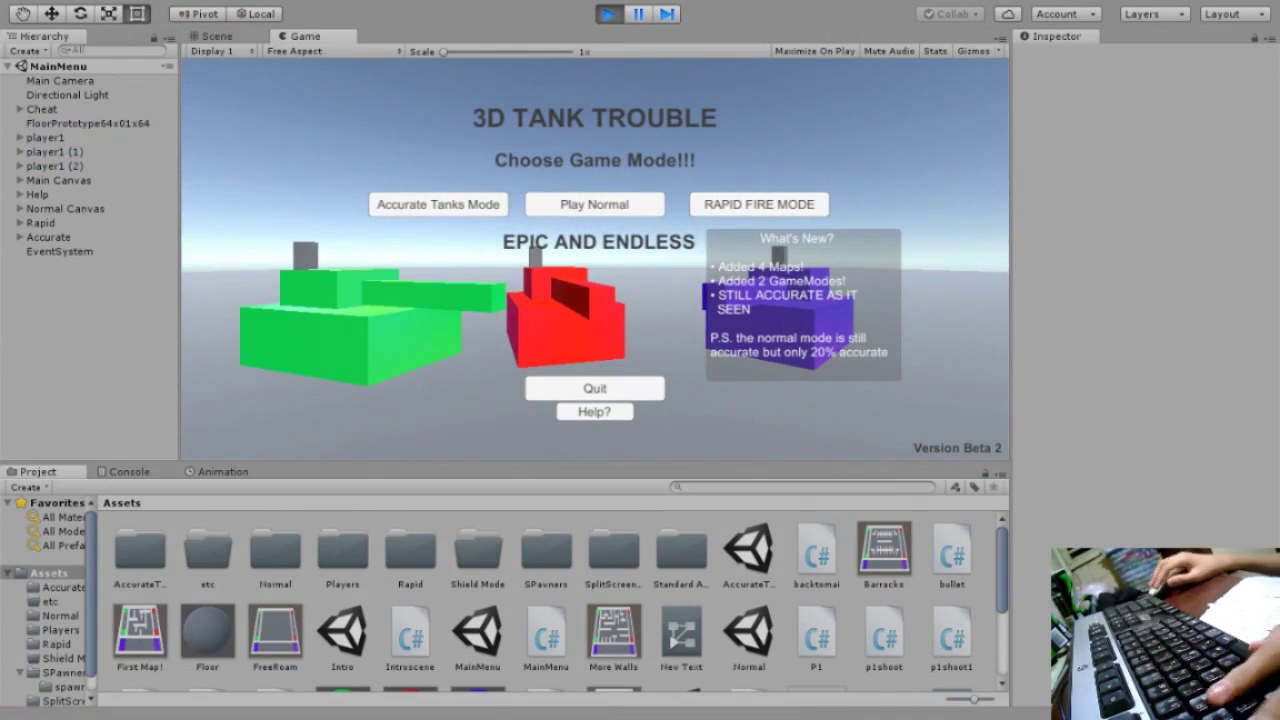
- Play-test the Poap map from Play Normal, read the Console's scene-load error, and stop
left_click(465, 203)
left_click(594, 292)
left_click(129, 471)
left_click(180, 508)
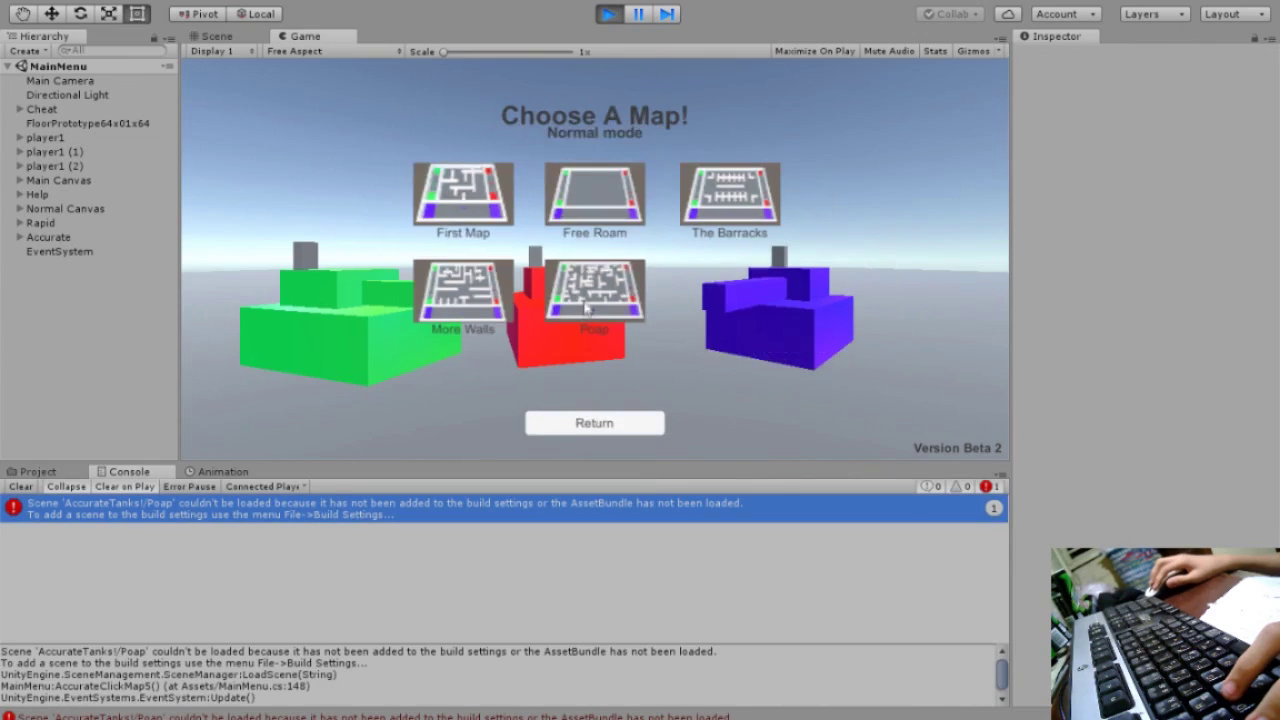
left_click(588, 216)
left_click(609, 14)
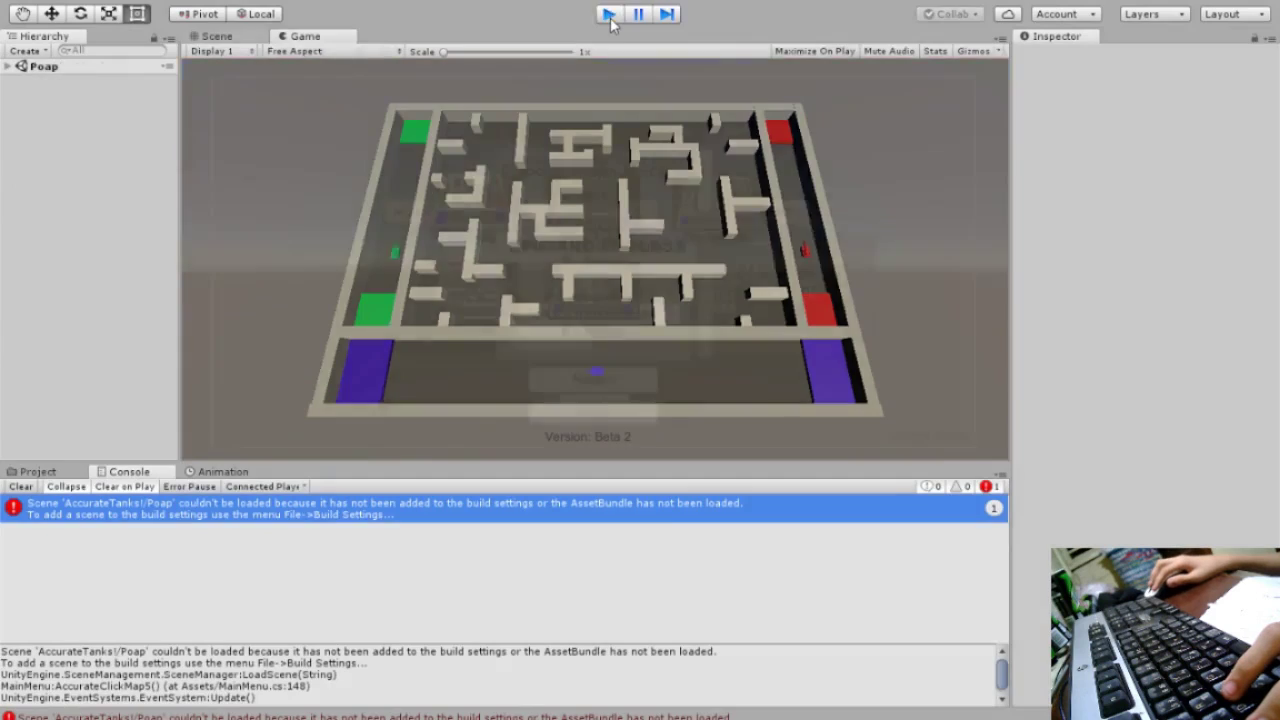
- Replay with Poap in Rapid Fire Mode, hit the 'Rapid/Poap' build-settings error, stop, and select Normal Canvas
key("ctrl+p")
left_click(594, 204)
left_click(588, 210)
key("Escape")
left_click(745, 207)
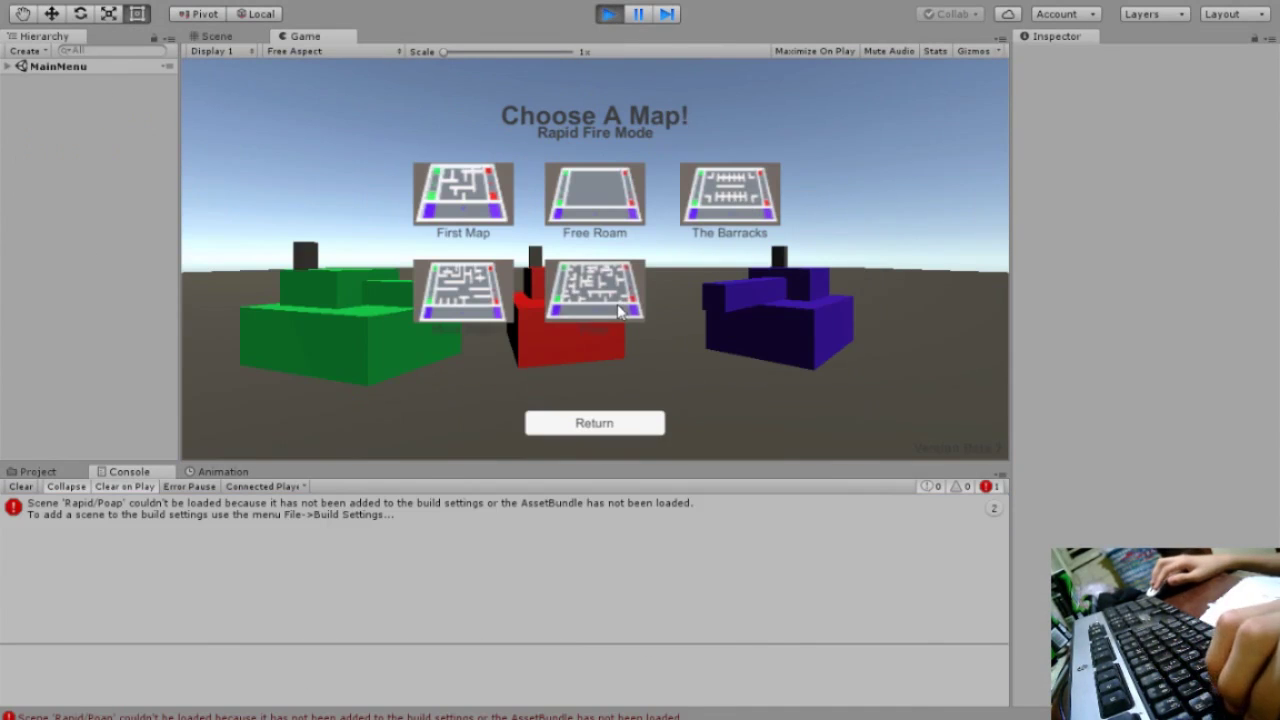
left_click(595, 285)
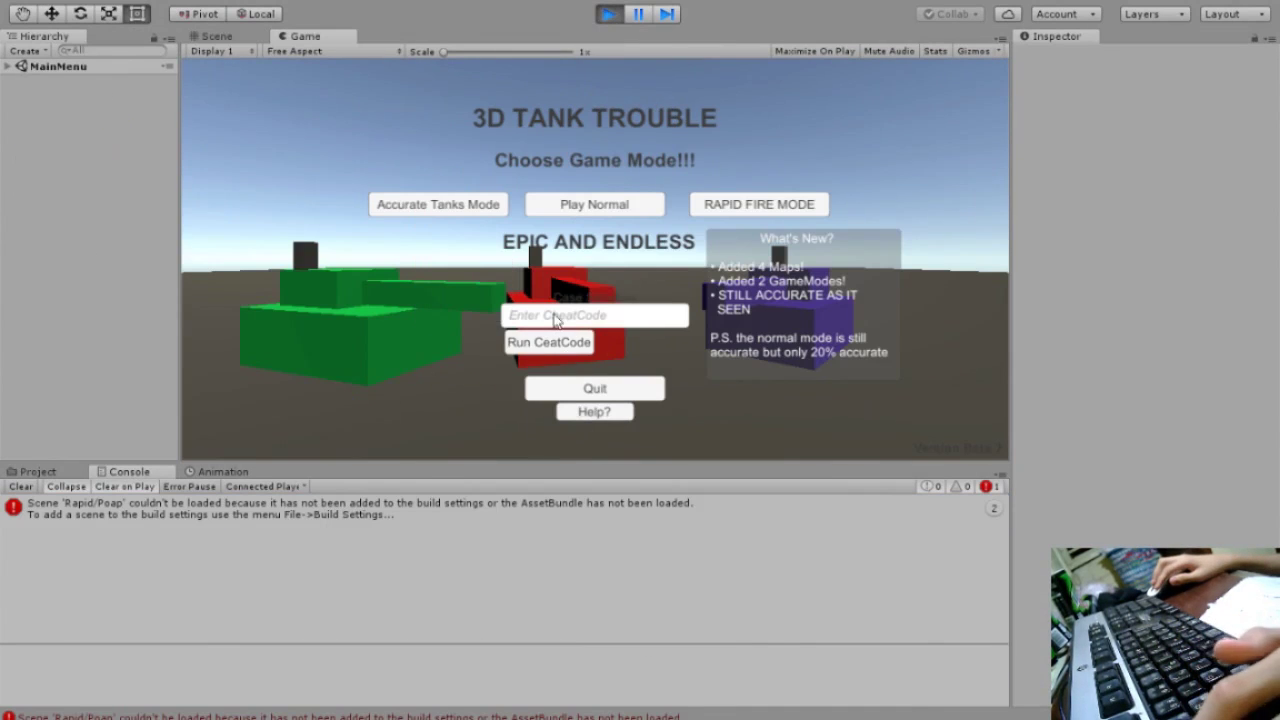
left_click(607, 14)
left_click(150, 208)
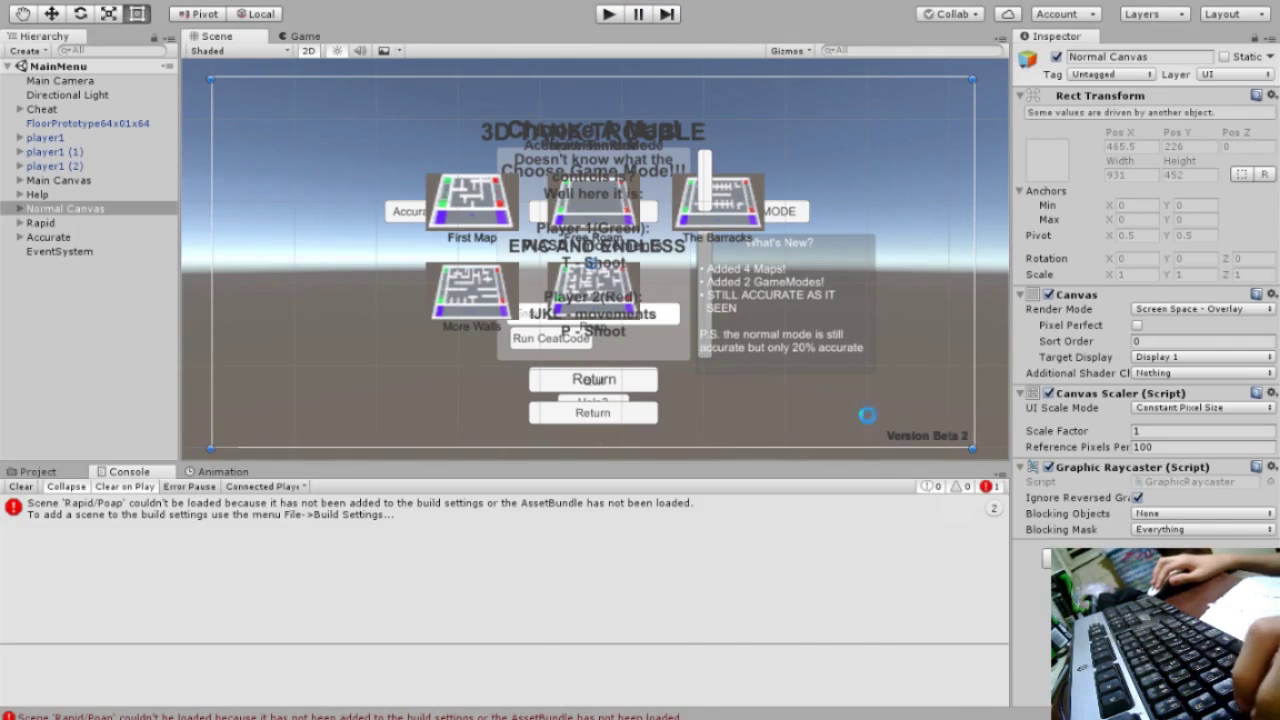
- Check the error log, then open the AccurateTanks! folder and its Poap scene
scroll(560, 600, "down", 2)
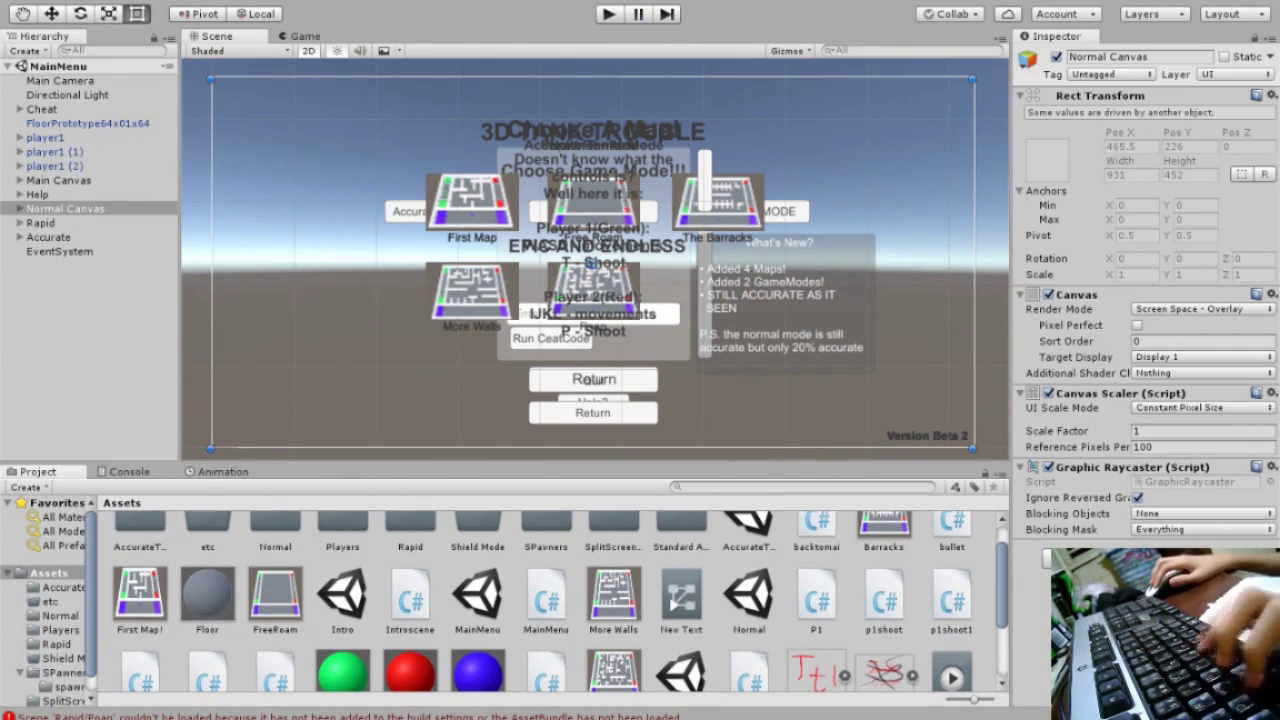
left_click(129, 471)
left_click(38, 471)
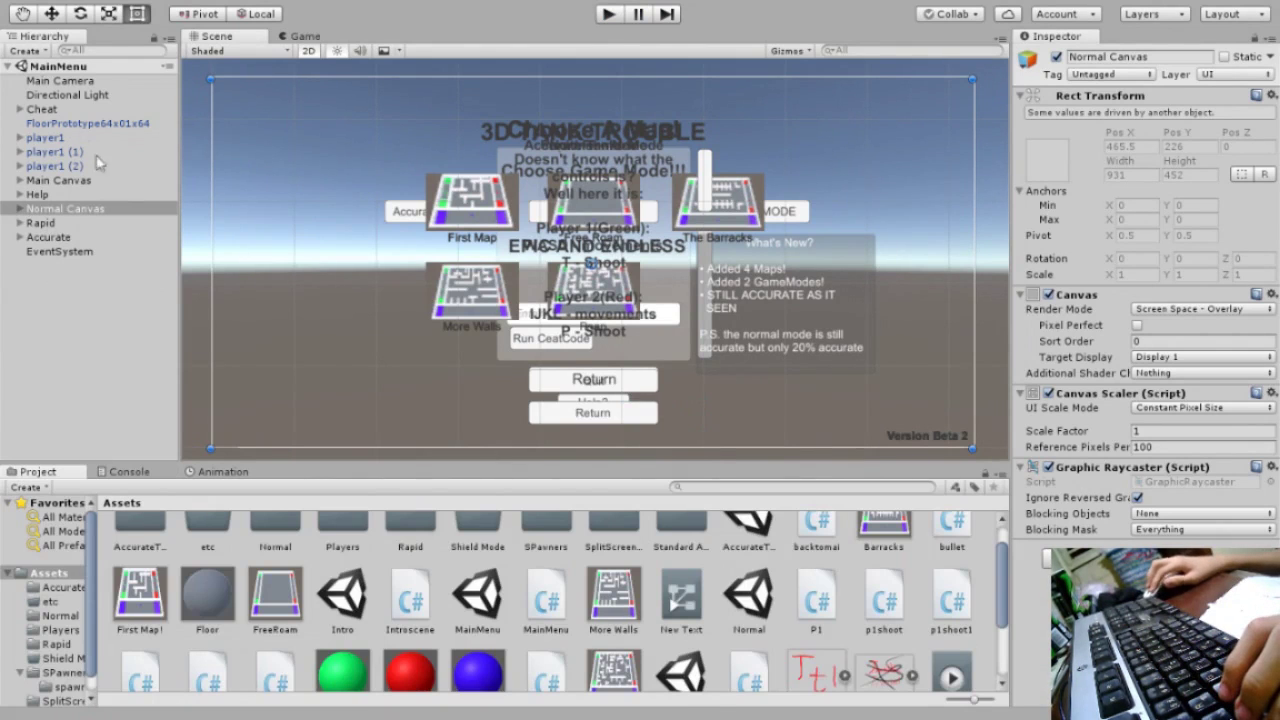
double_click(143, 545)
double_click(139, 550)
left_click(345, 555)
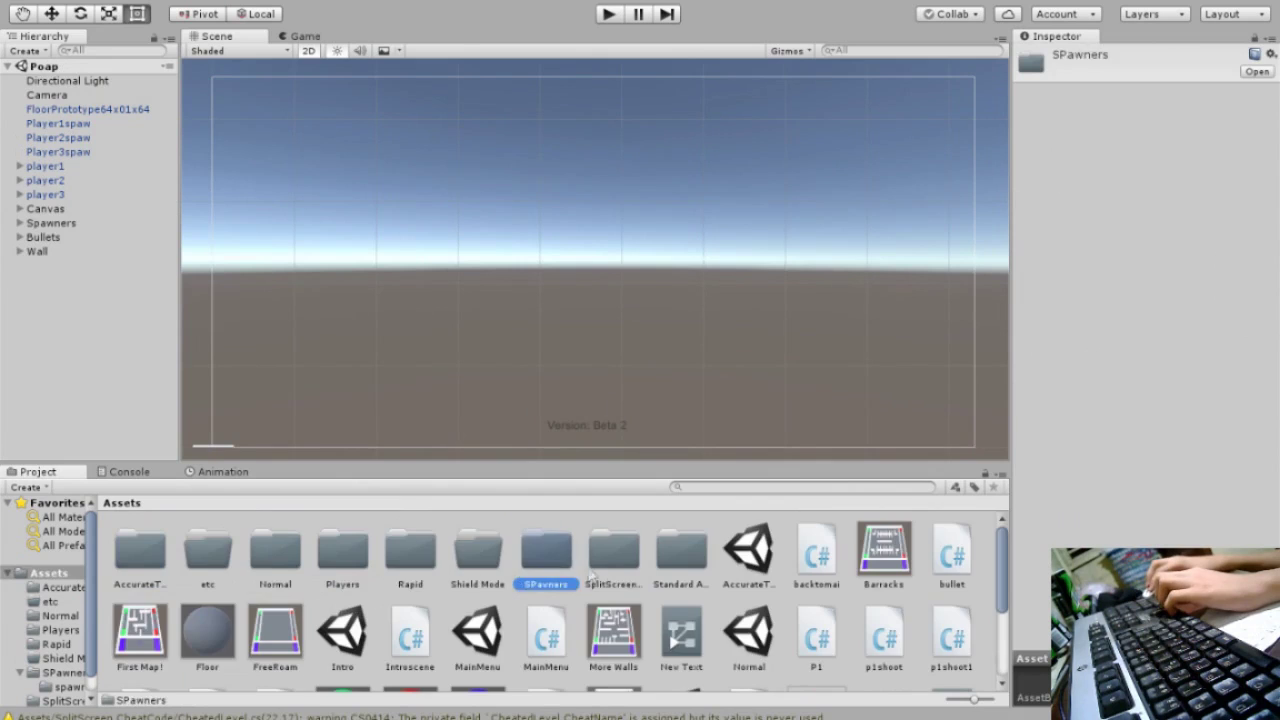
- Browse the Rapid mode folder, then return to the top asset folder and view MainMenu
double_click(411, 556)
left_click(350, 566)
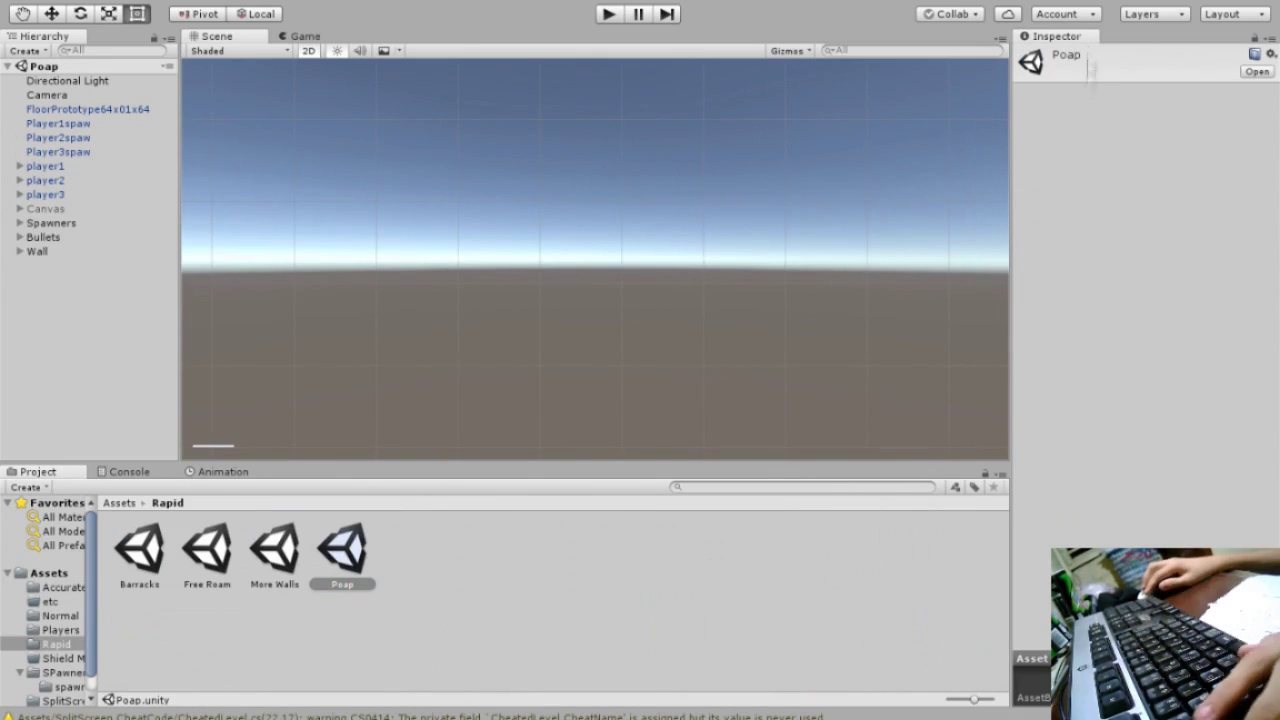
left_click(119, 503)
left_click(477, 630)
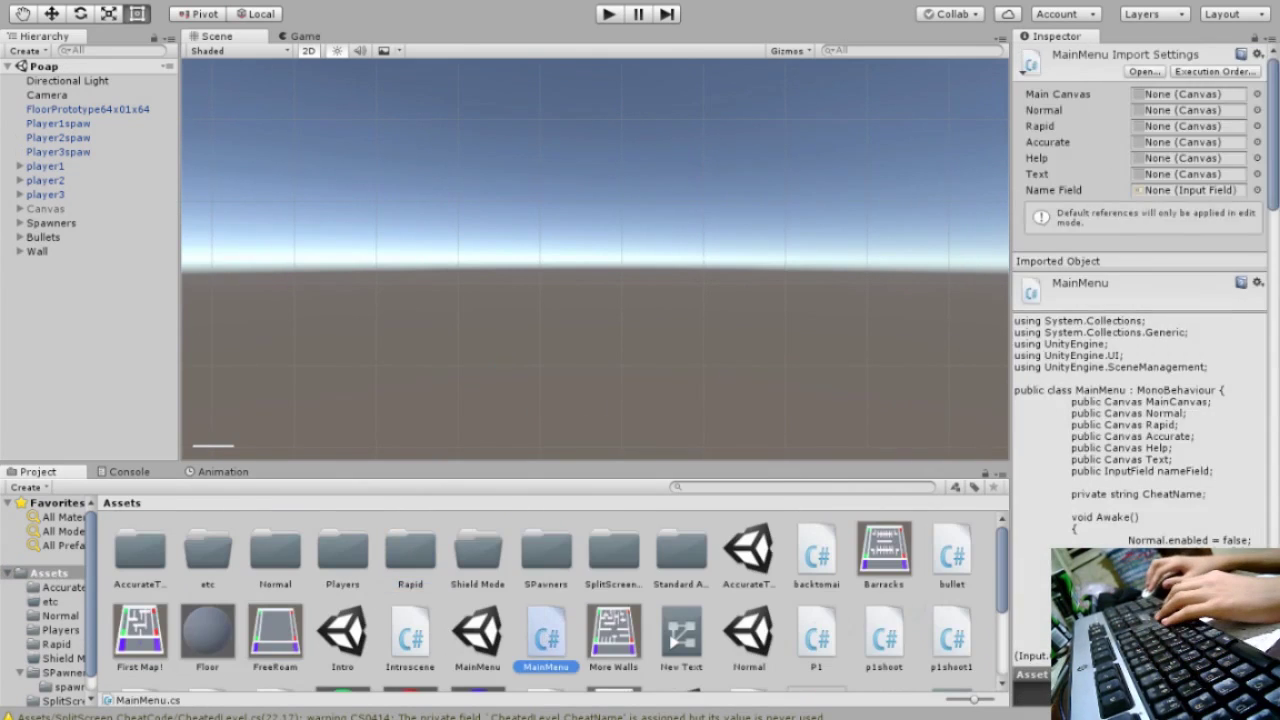
left_click(681, 552)
- Open the Splitscreen scene in SplitScreen CheatCode and select the player2 and player3 tanks
double_click(613, 550)
double_click(207, 550)
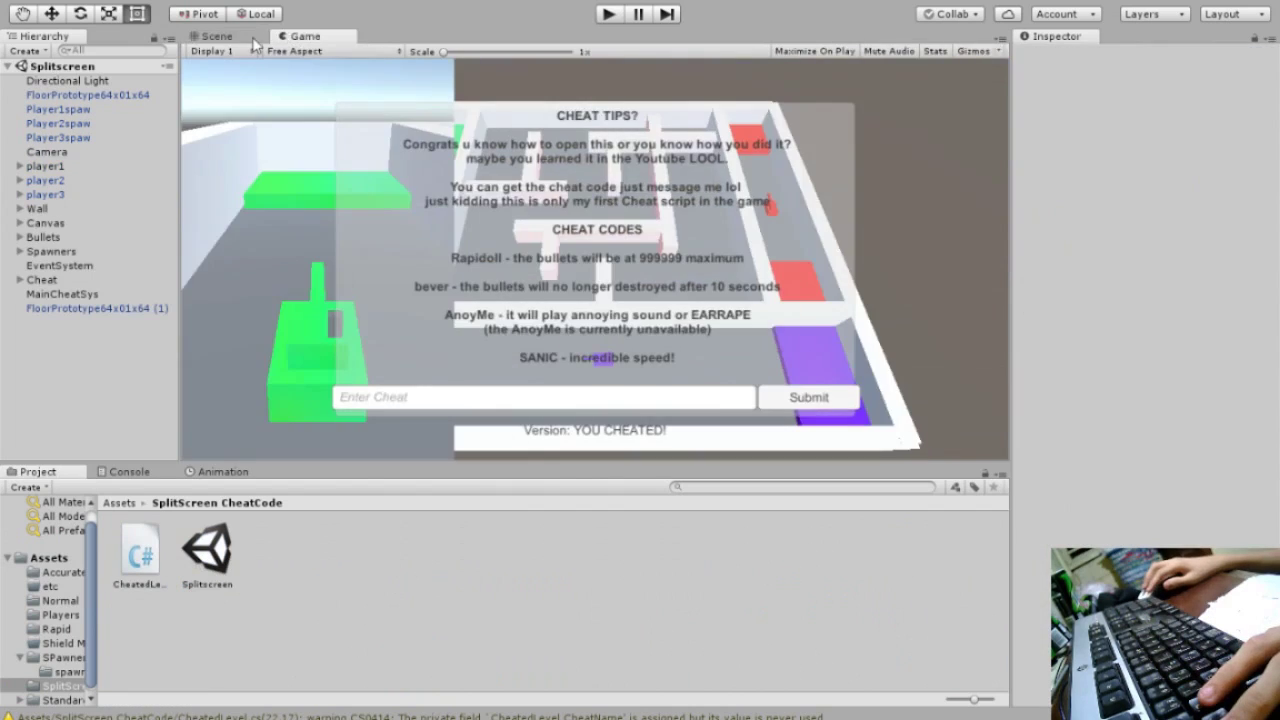
left_click(45, 194)
left_click(45, 180, "shift")
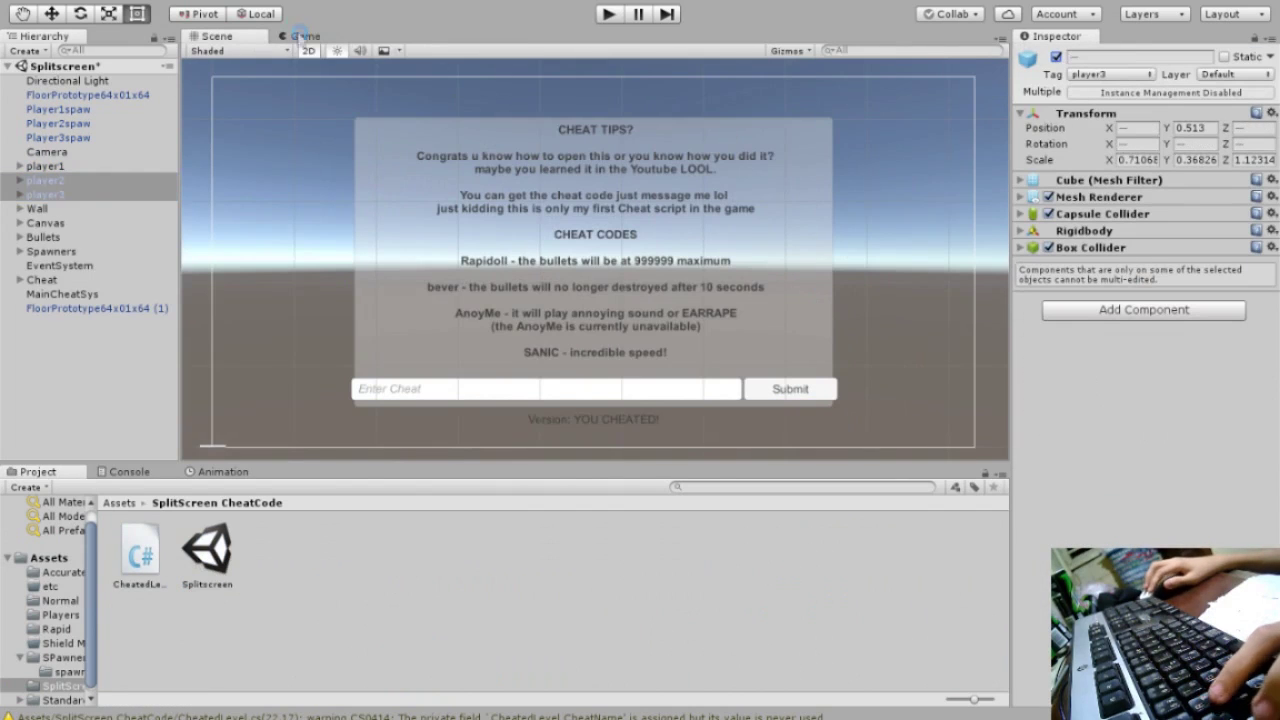
- Select the MainCheatSys object, then start playing the Splitscreen scene
key("ctrl+2")
left_click(95, 294)
key("Up")
key("Up")
left_click(127, 395)
key("ctrl+p")
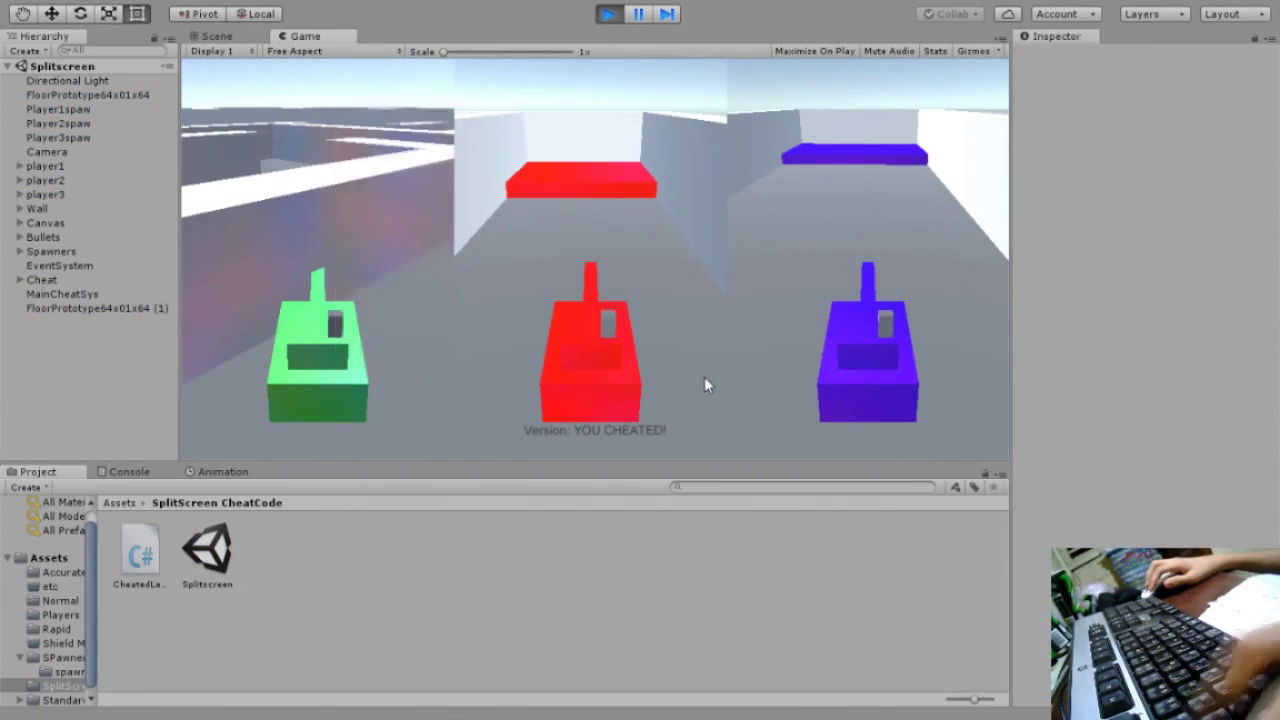
- Enter the SANIC cheat code twice, fixing a typo on the second attempt
key("grave")
type("SANIC")
key("Return")
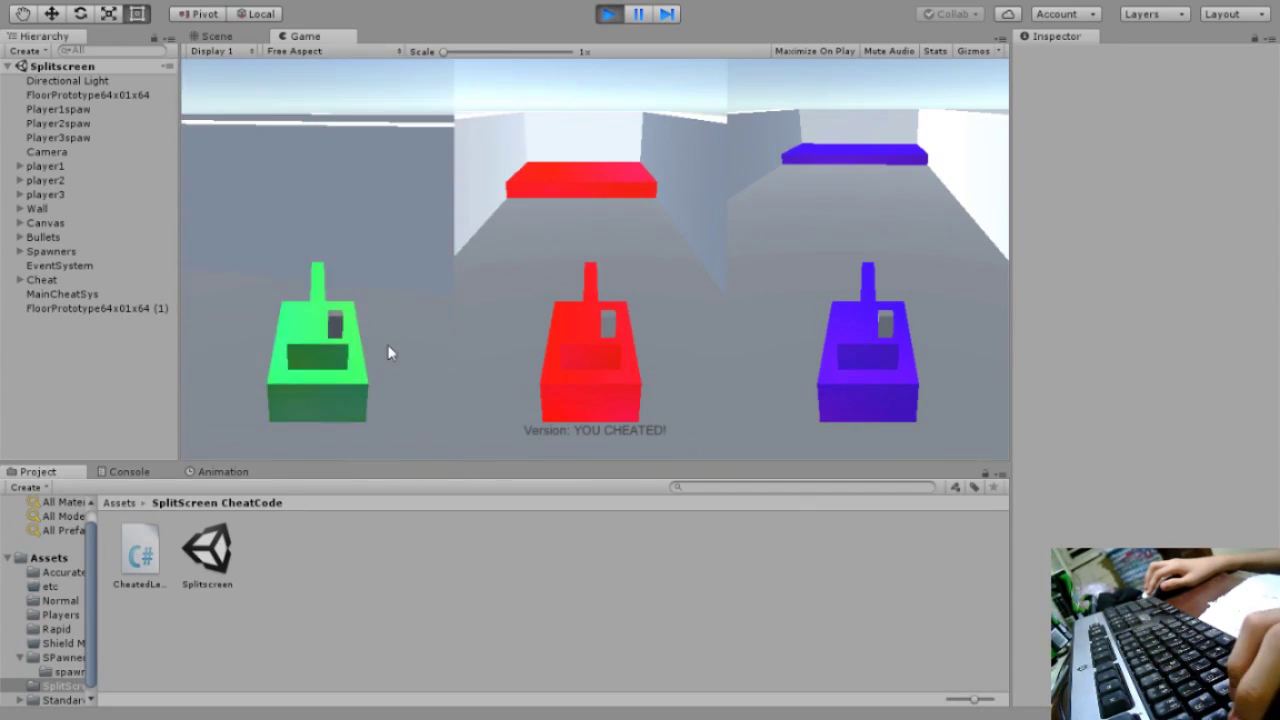
key("grave")
left_click(474, 397)
type("SABNIC")
key("BackSpace")
key("BackSpace")
key("BackSpace")
type("ANIC")
key("Return")
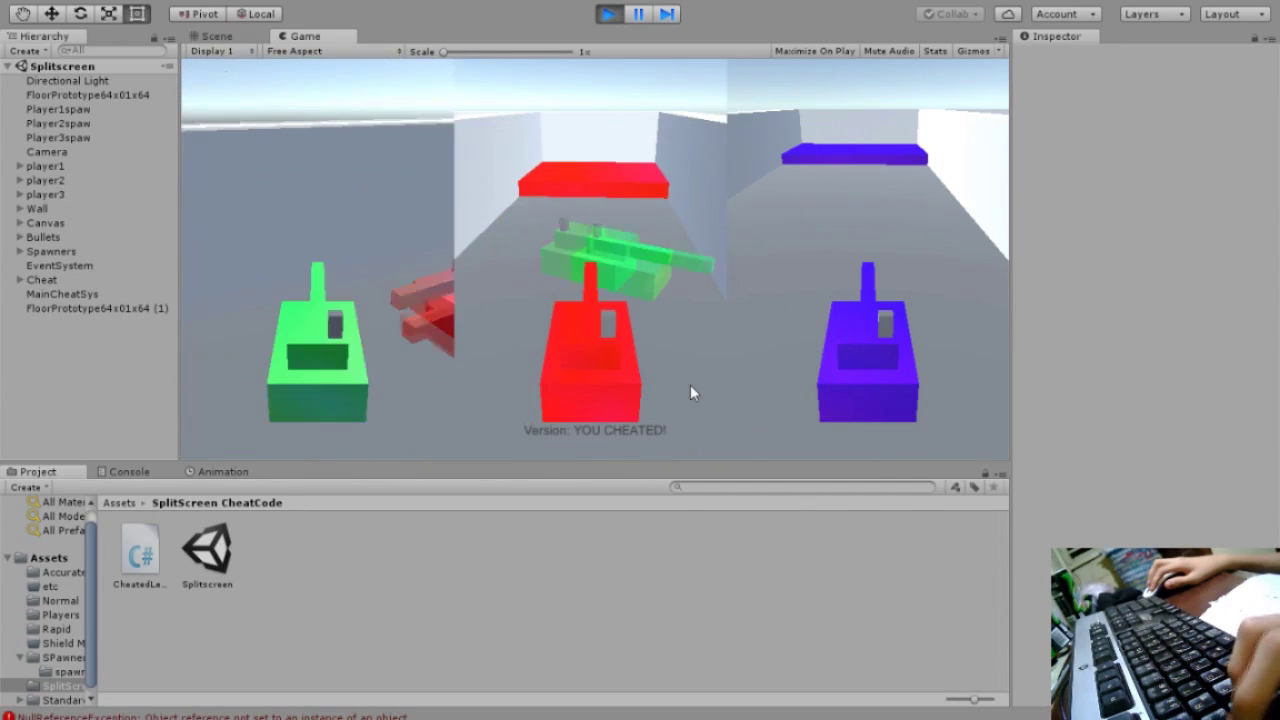
- Submit the Rapidoll cheat, test firing, stop Play, and inspect the InputField NullReferenceException
key("space")
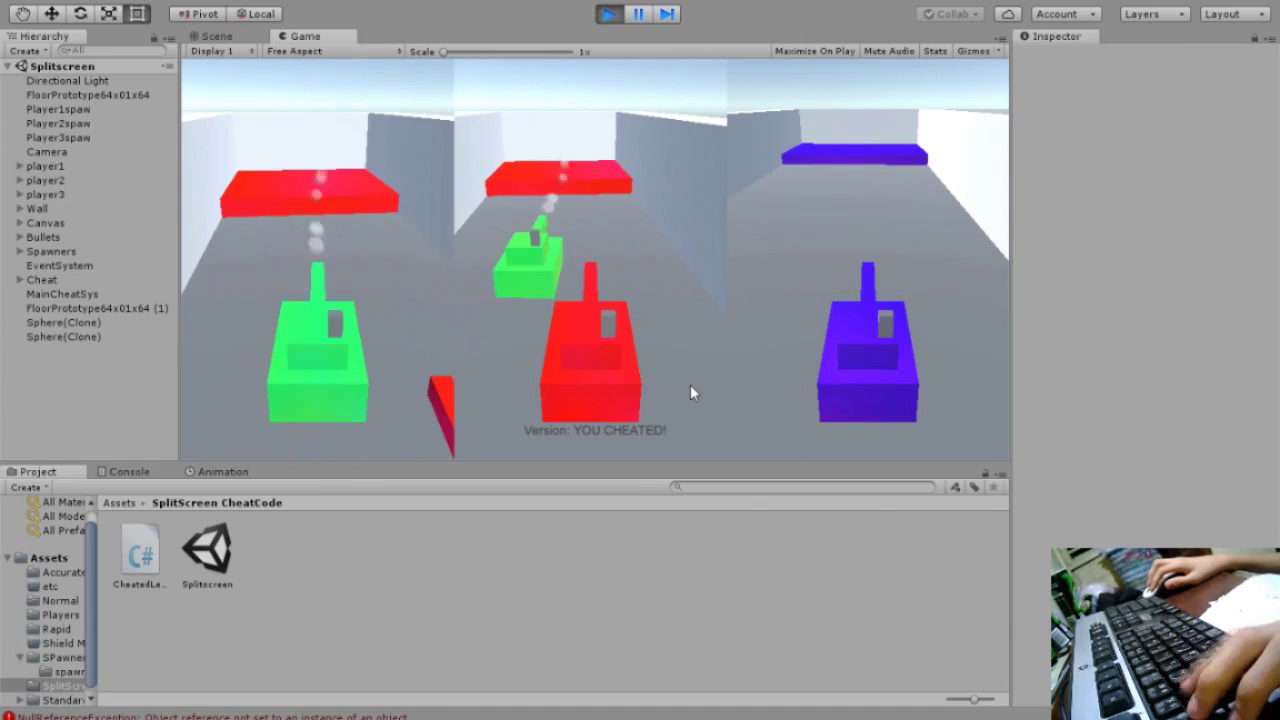
key("grave")
type("Rapidoll")
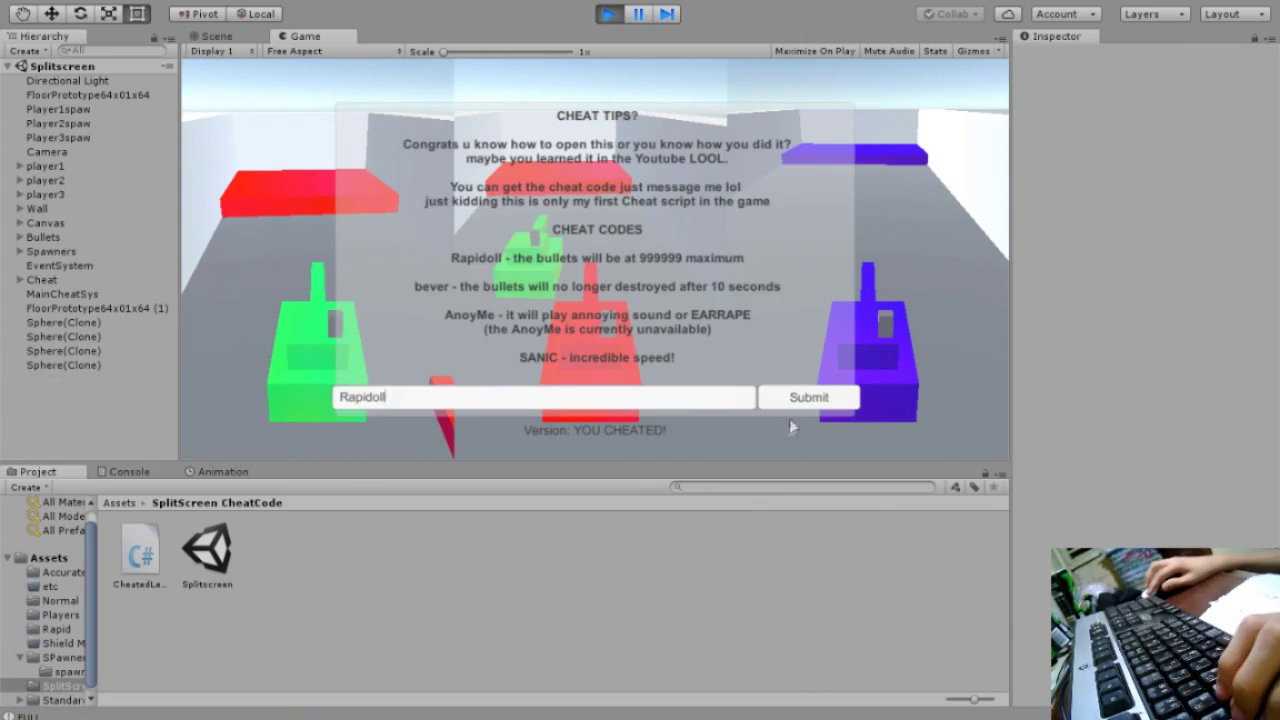
key("Return")
key("space")
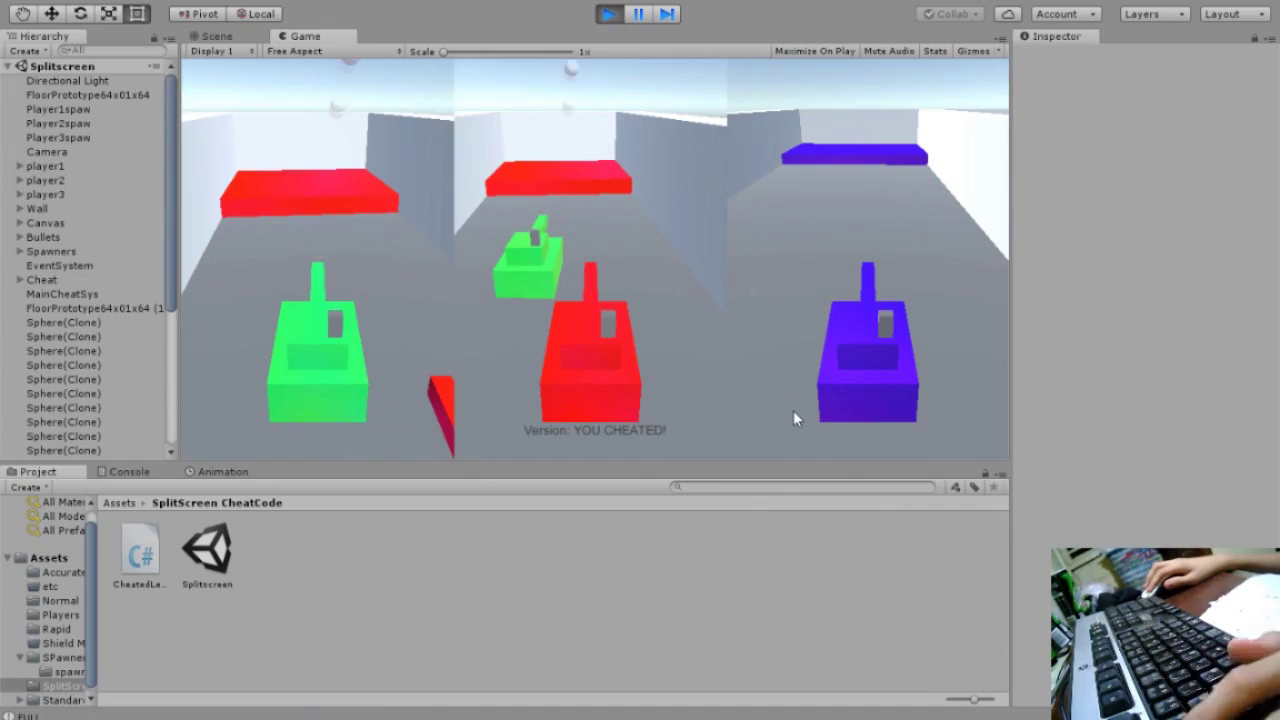
key("ctrl+p")
left_click(129, 471)
left_click(22, 507)
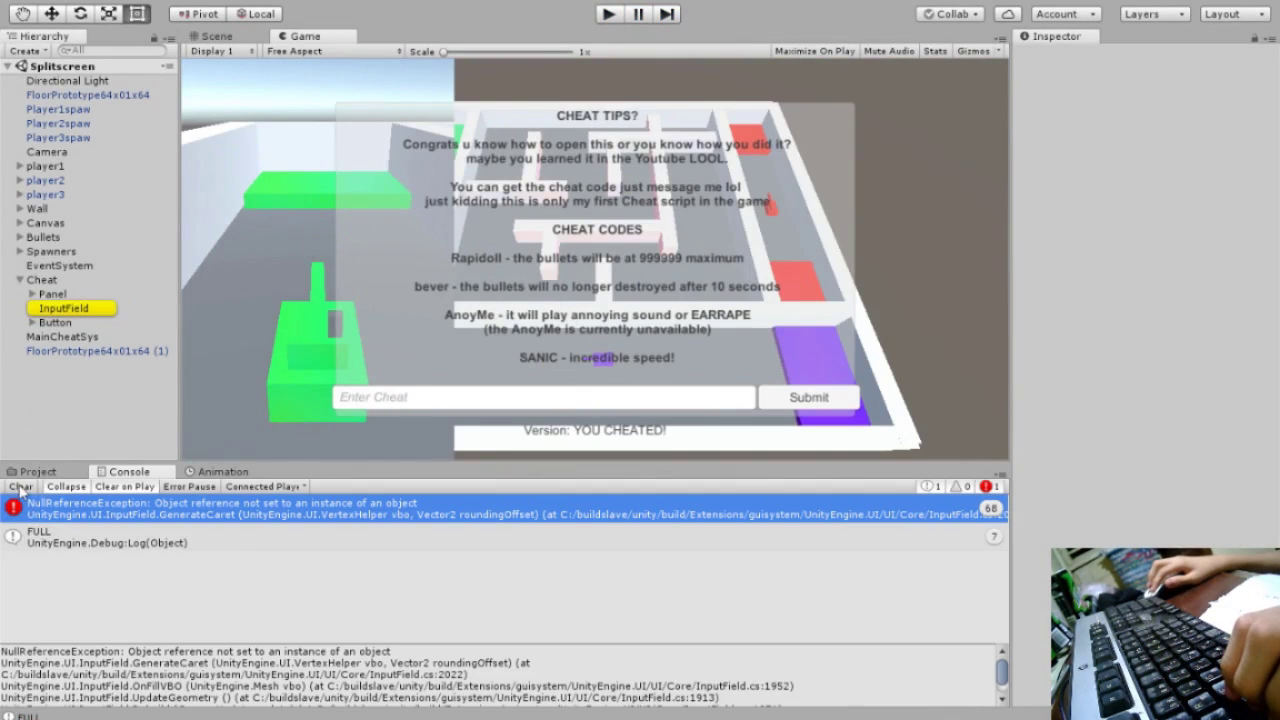
- Select the cheat InputField and scroll through its Inspector settings
left_click(63, 308)
scroll(1257, 396, "down", 5)
scroll(1257, 396, "down", 5)
scroll(1257, 396, "down", 5)
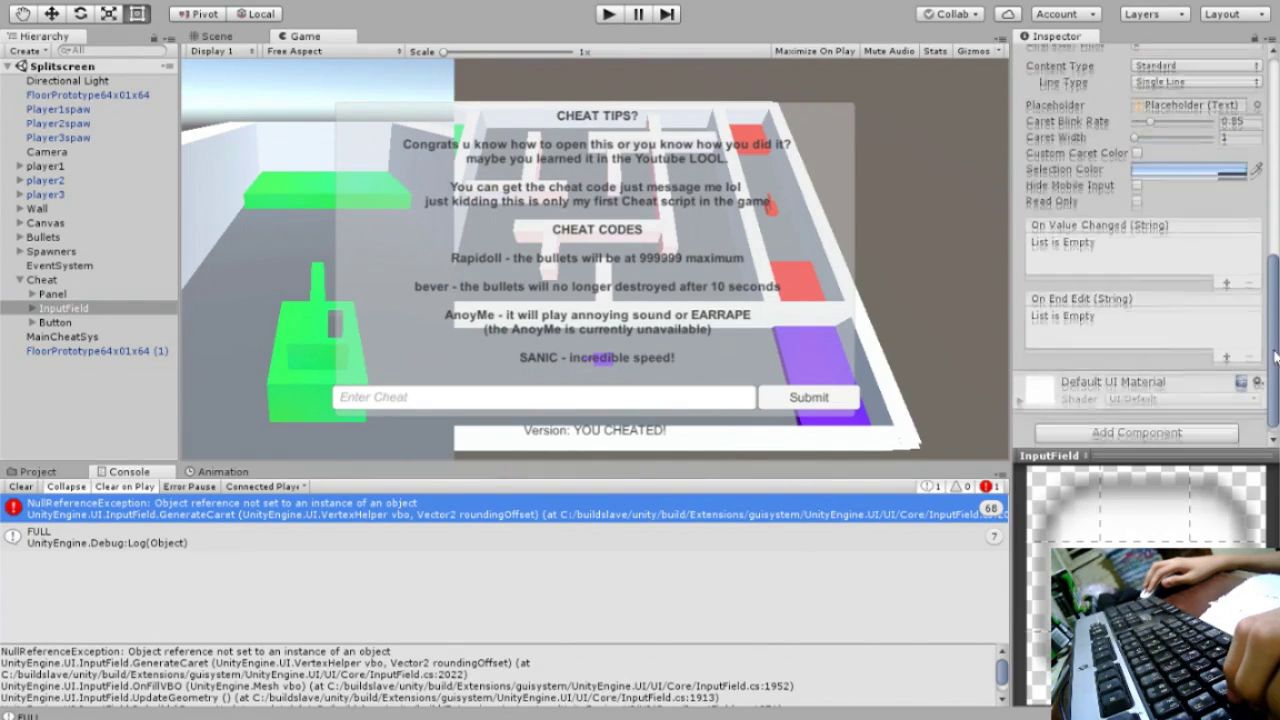
scroll(1274, 318, "up", 2)
scroll(1274, 318, "up", 5)
scroll(1274, 318, "up", 5)
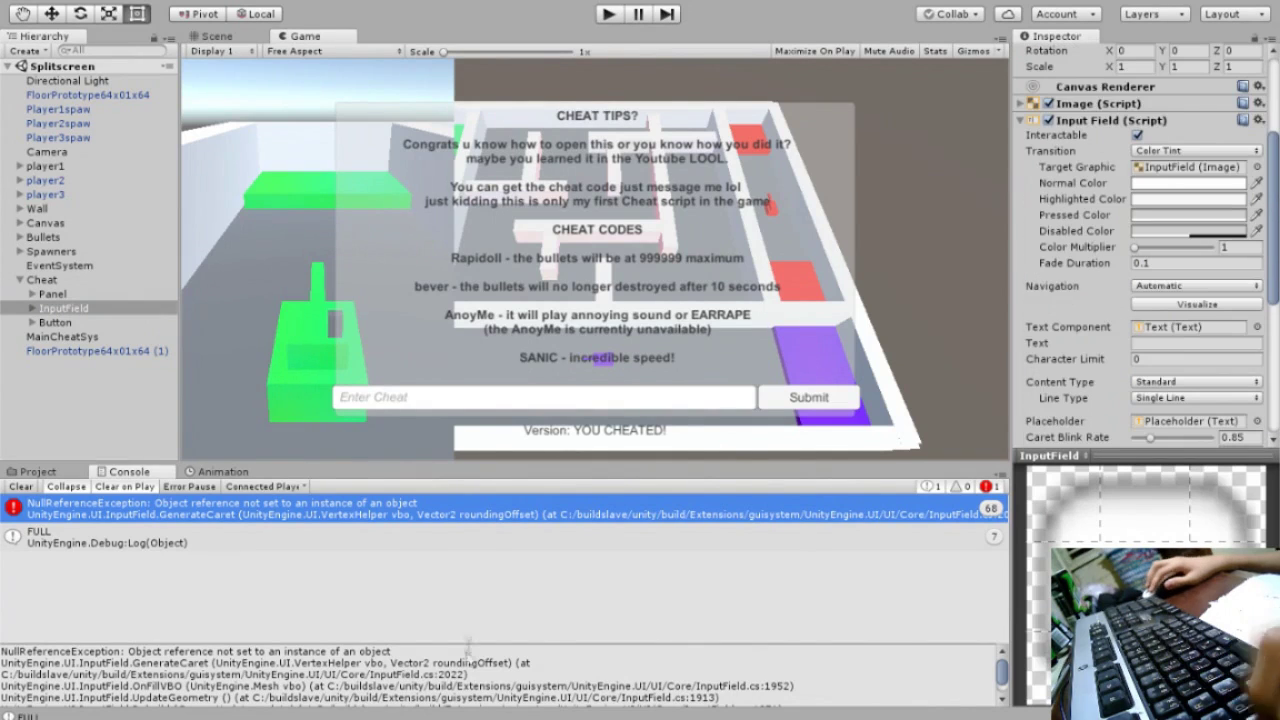
- Find the Shield Mode folder empty, reopen the MainMenu scene, and select Normal Canvas
left_click(37, 471)
double_click(477, 550)
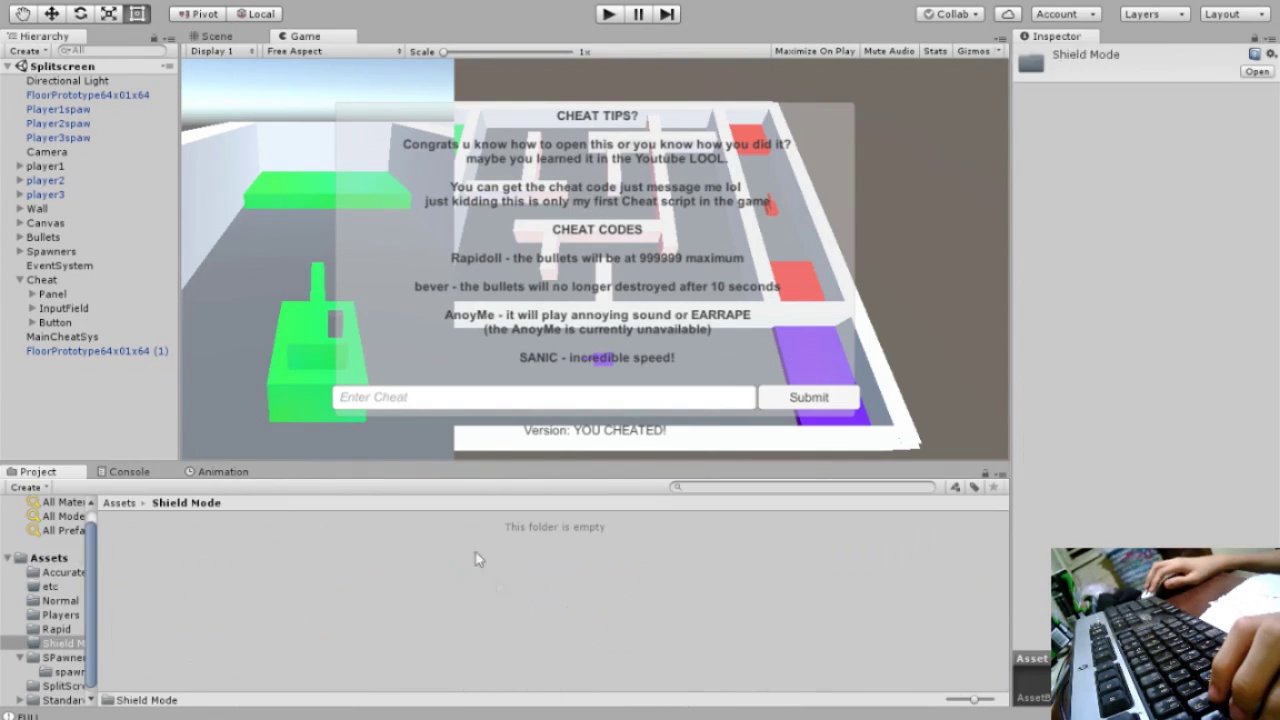
left_click(119, 502)
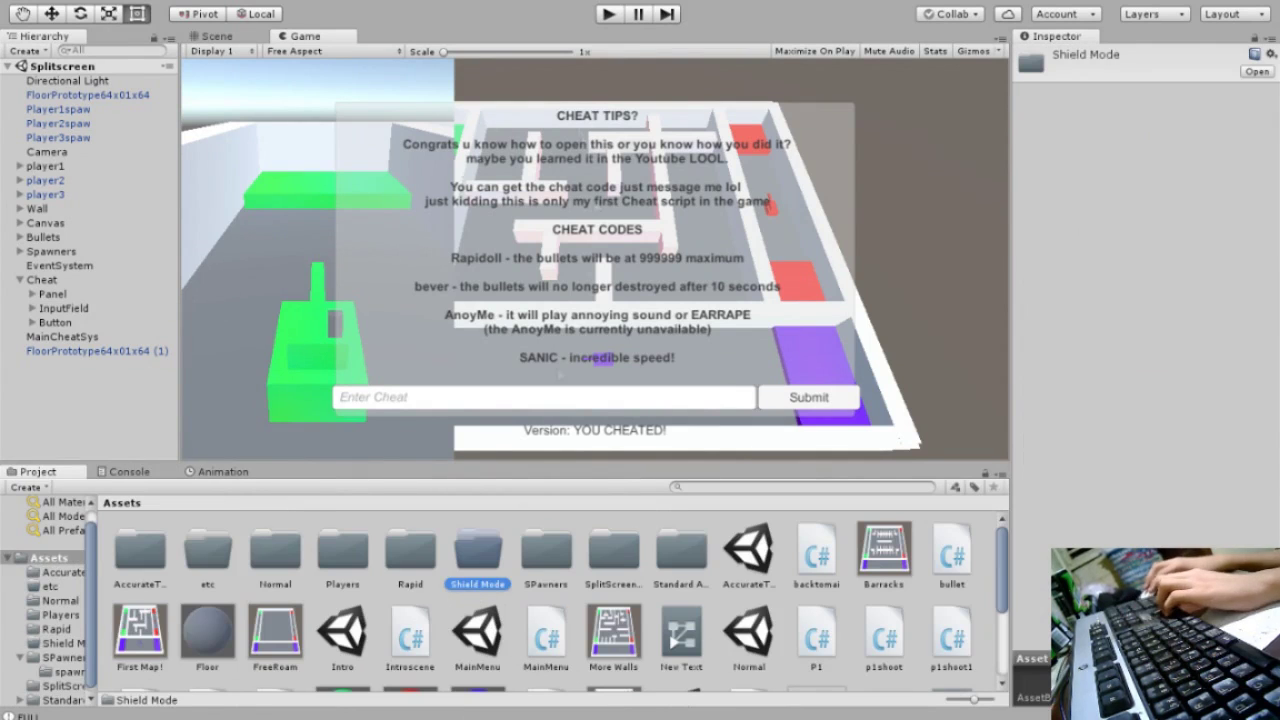
double_click(477, 635)
left_click(88, 198)
left_click(48, 237, "shift")
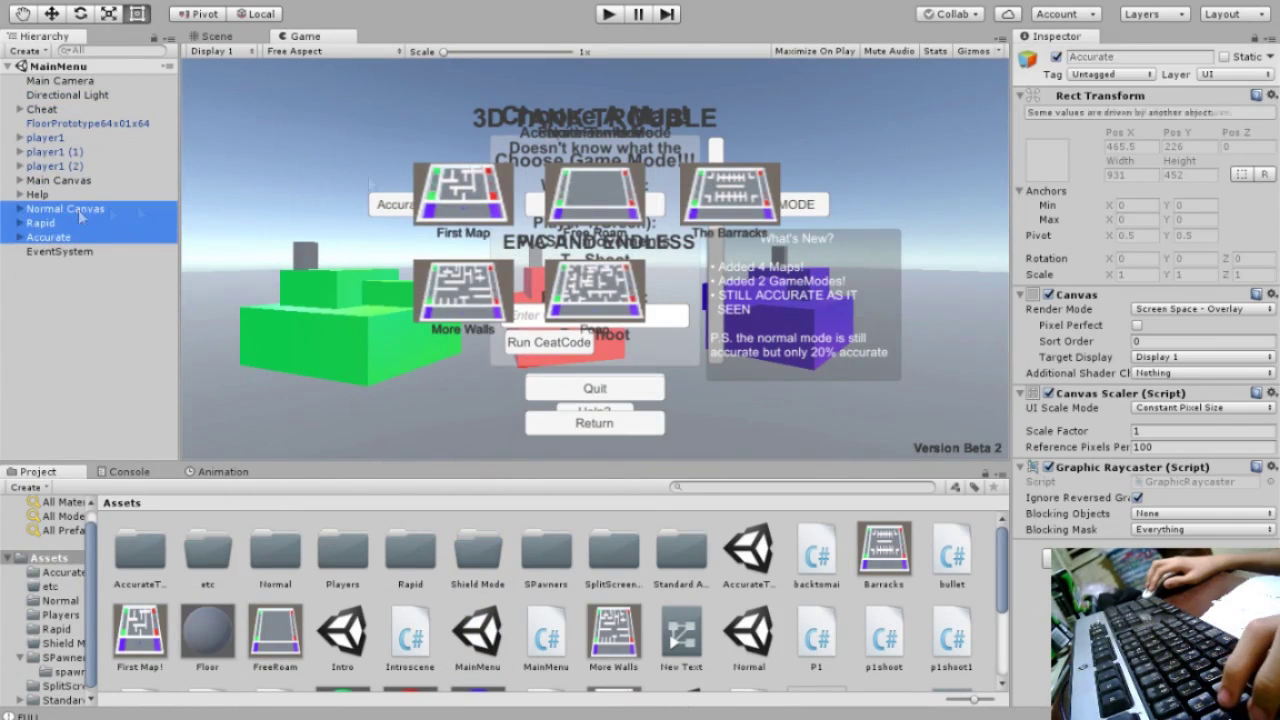
- Hide the Cheat and Help panels and move the EPIC AND ENDLESS title lower
key("alt+shift+a")
left_click(42, 109, "ctrl")
left_click(42, 109)
key("alt+shift+a")
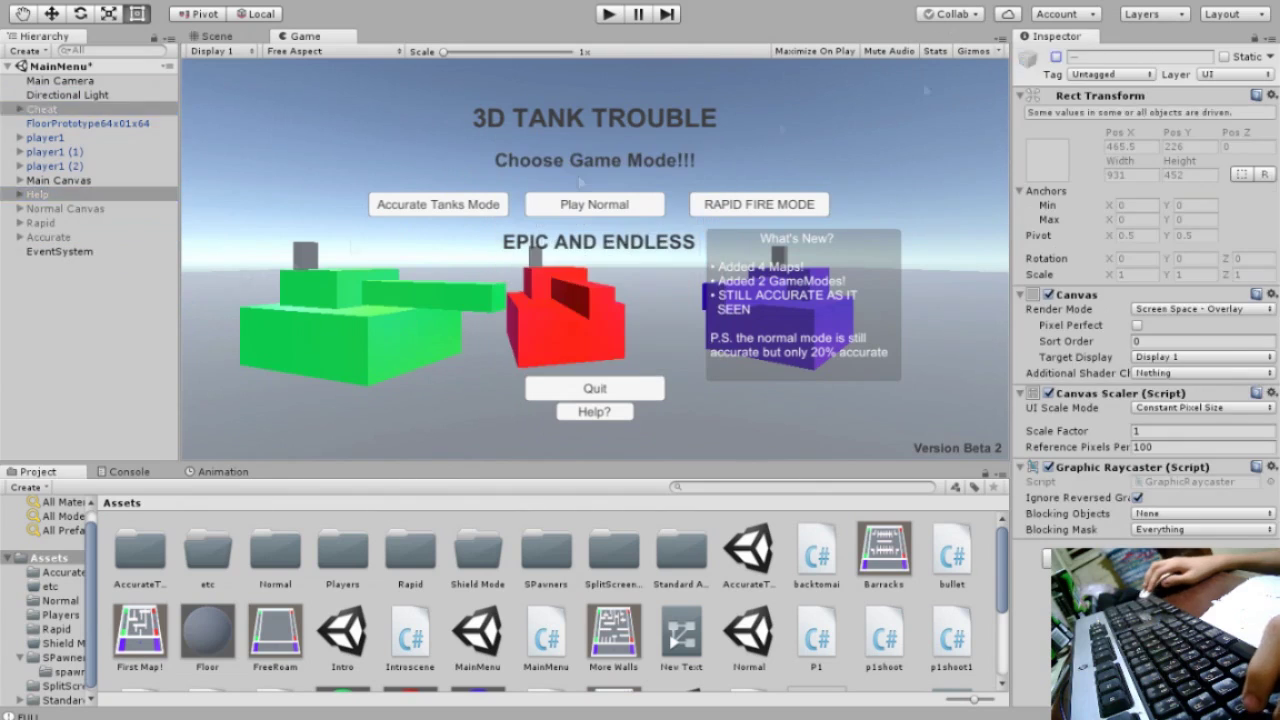
left_click(100, 320)
left_click(217, 36)
left_click_drag(575, 258, 591, 279)
- Duplicate the Play Normal button below it and relabel the copy 'Shield Mode'
left_click(586, 210)
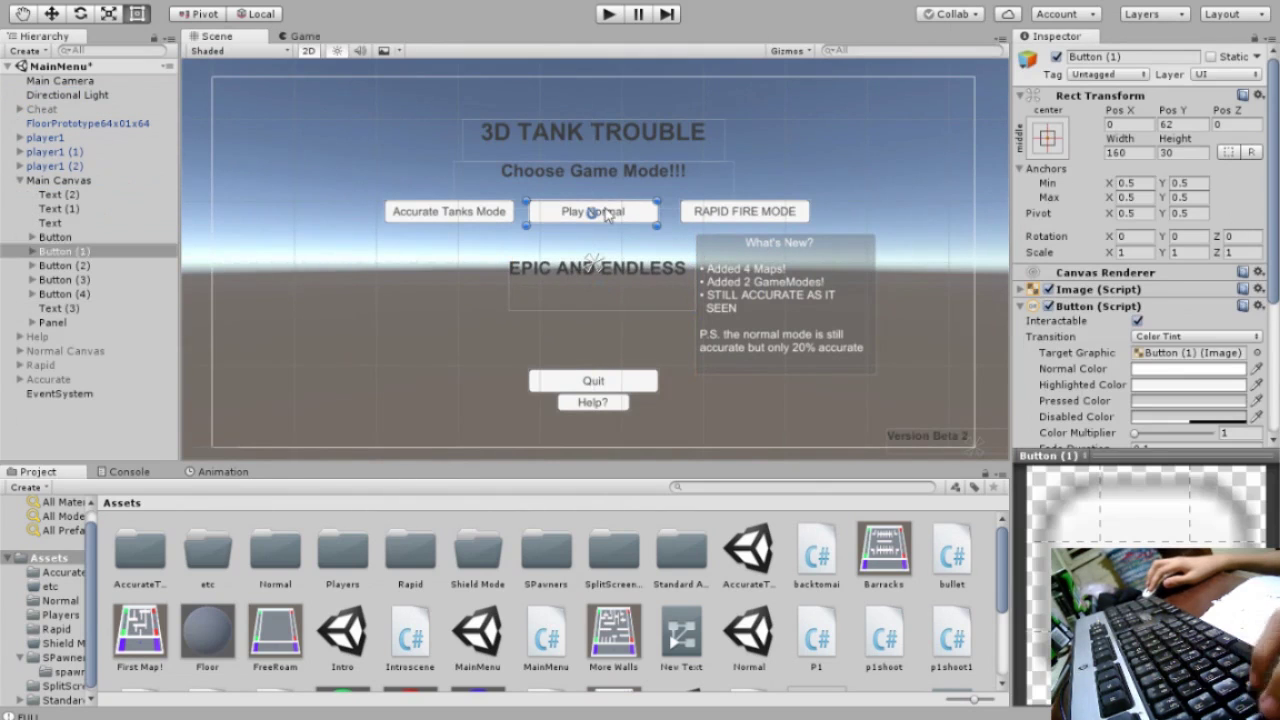
key("ctrl+d")
left_click_drag(590, 211, 622, 284)
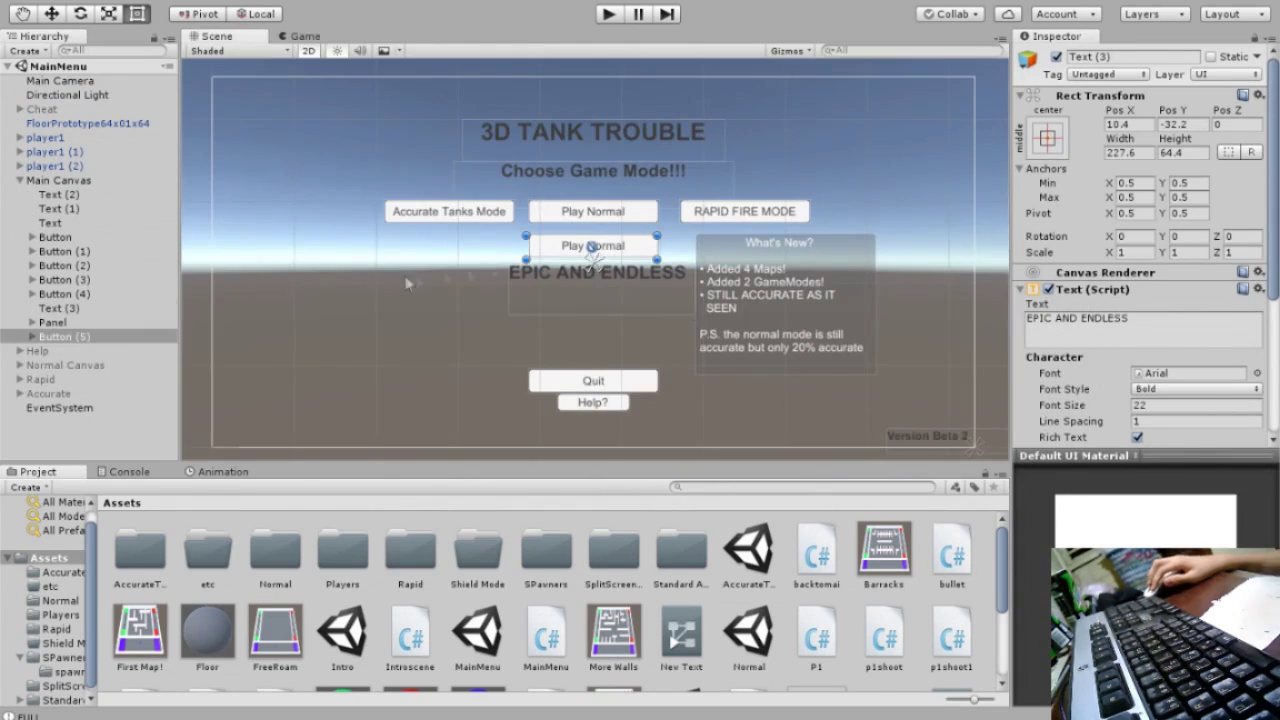
left_click(62, 336)
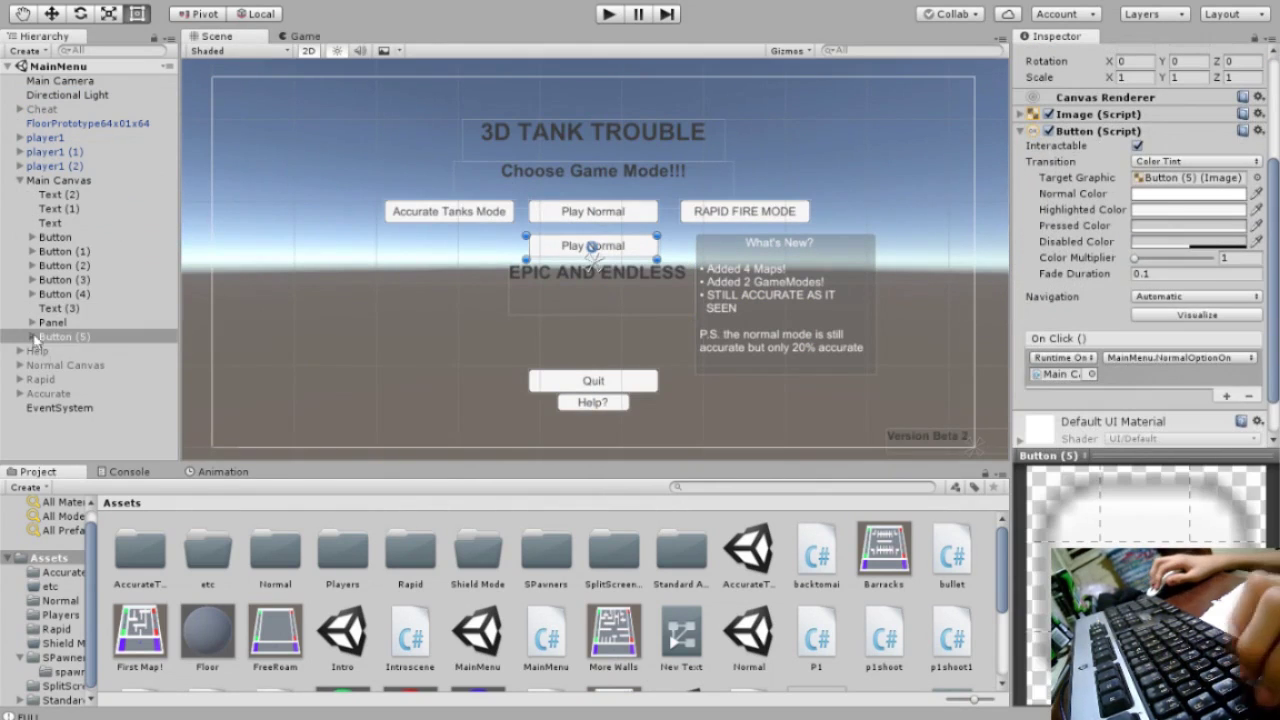
left_click(33, 336)
left_click(62, 350)
left_click(1133, 146)
type("S")
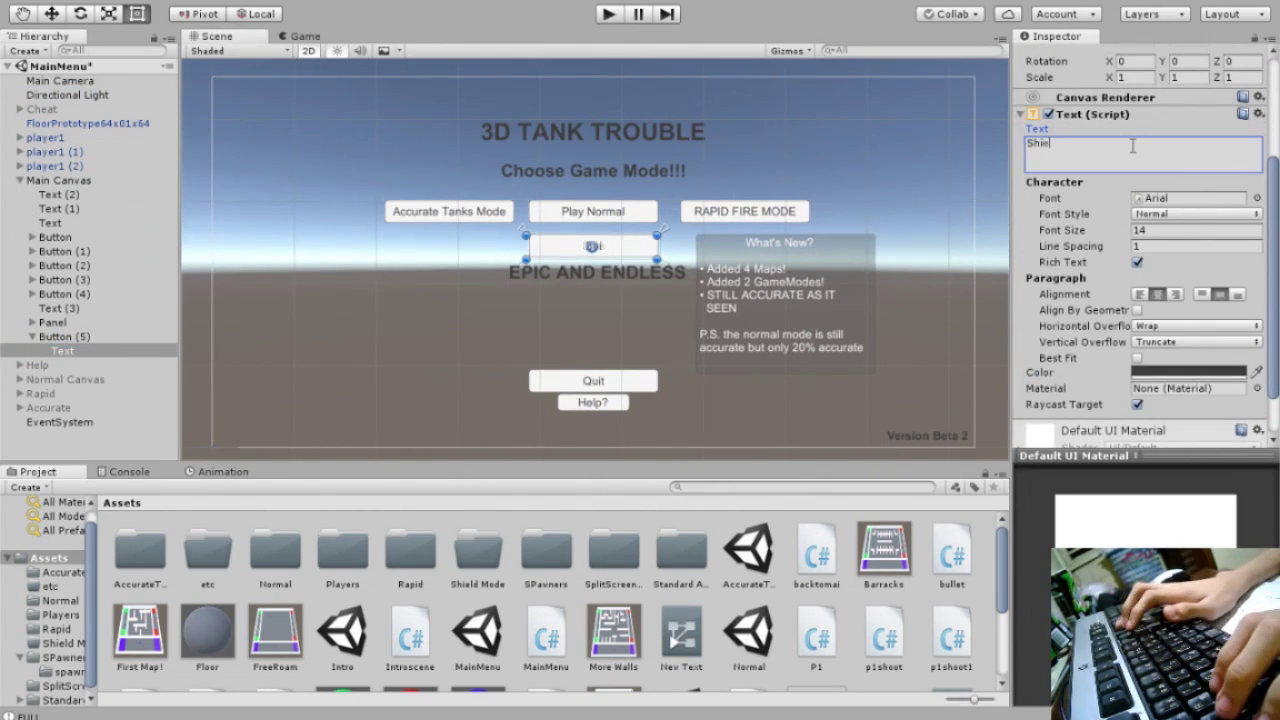
type("hi")
key("BackSpace")
type("eild MOd")
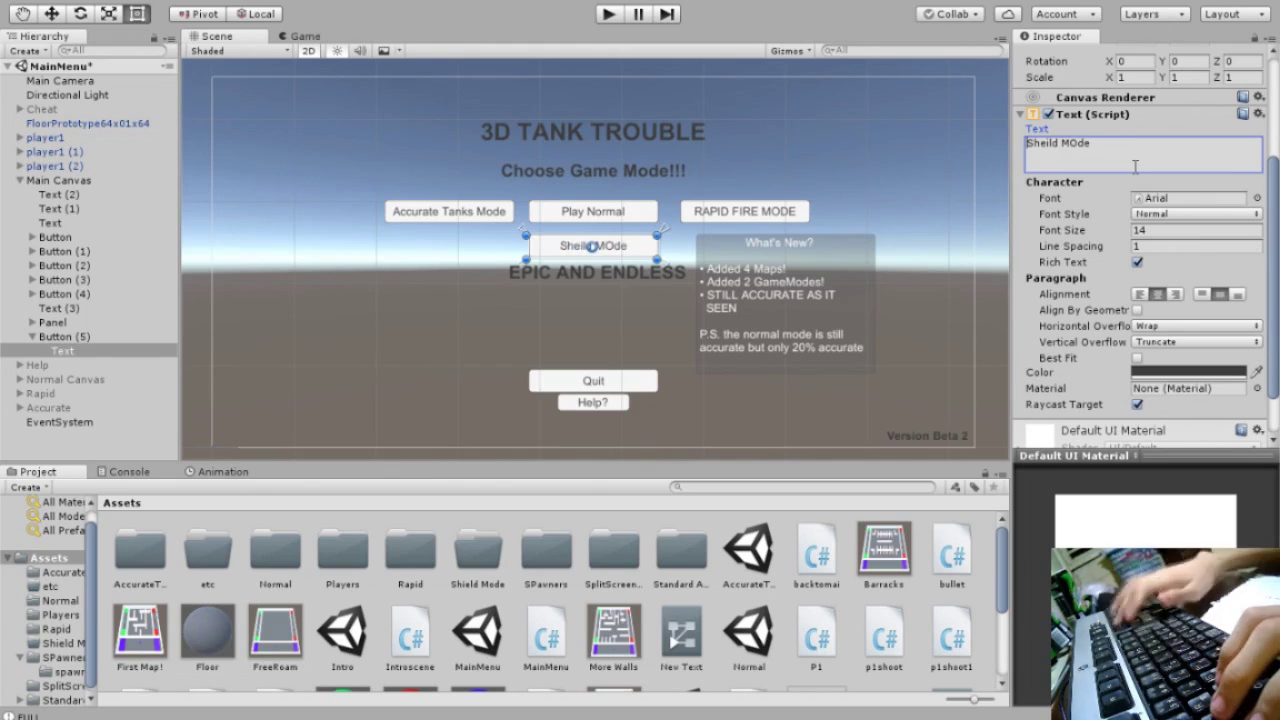
type("Shield Mode")
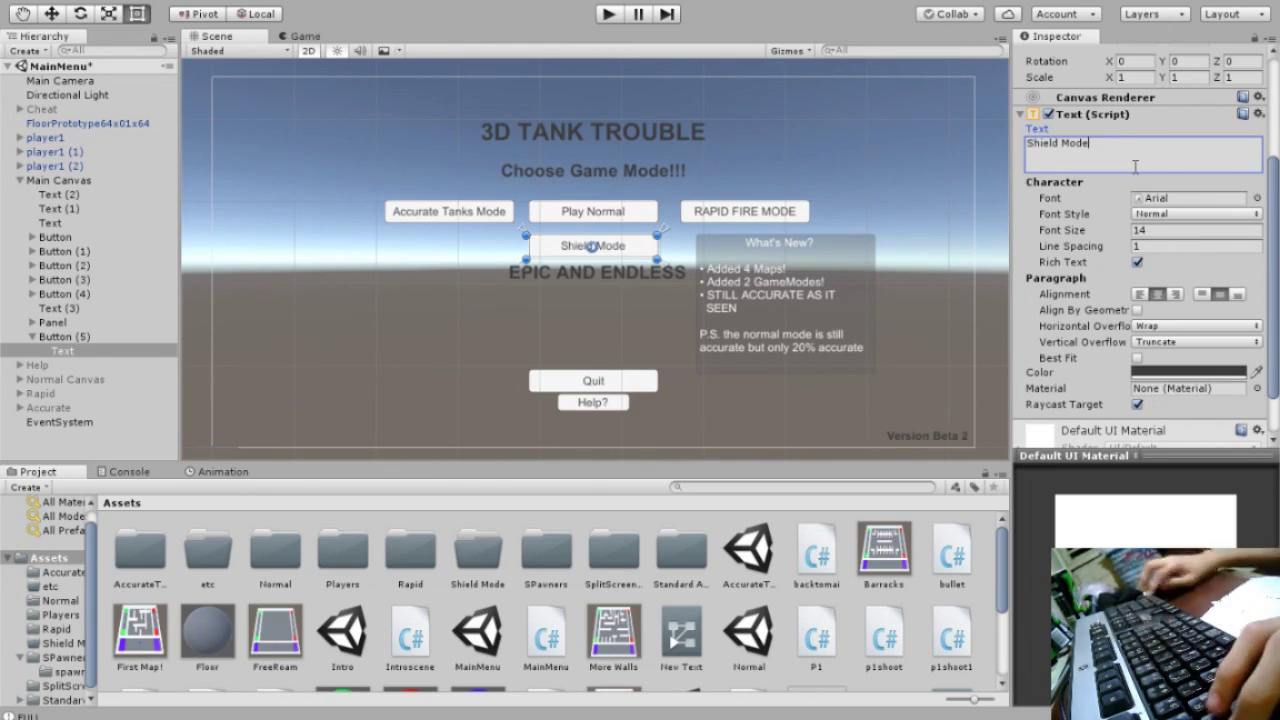
left_click(534, 321)
left_click(534, 321)
- Select the What's New panel's Version Beta 2 label and start editing its text
left_click(604, 250)
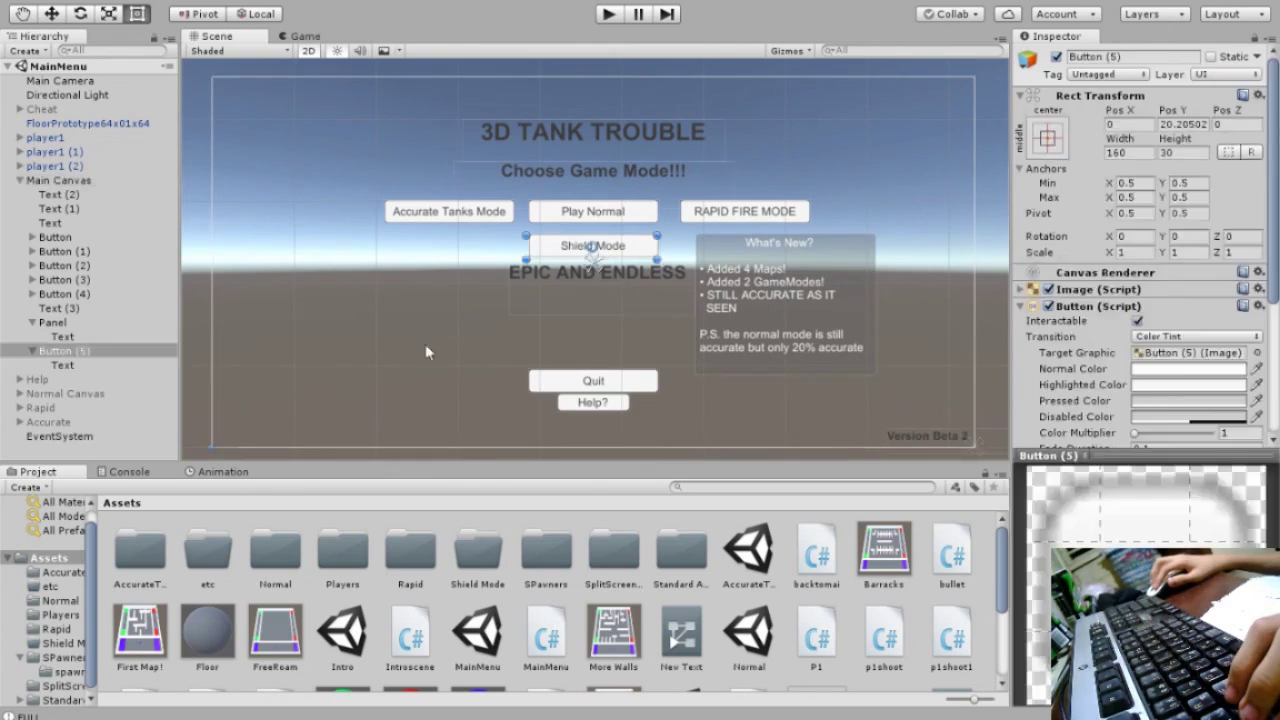
left_click(790, 368)
left_click(928, 436)
left_click(1156, 329)
double_click(749, 550)
- Change the current scene's version label to Beta 3, then do the same in the Rapid scene
left_click(1141, 320)
left_click(1170, 322)
type("3")
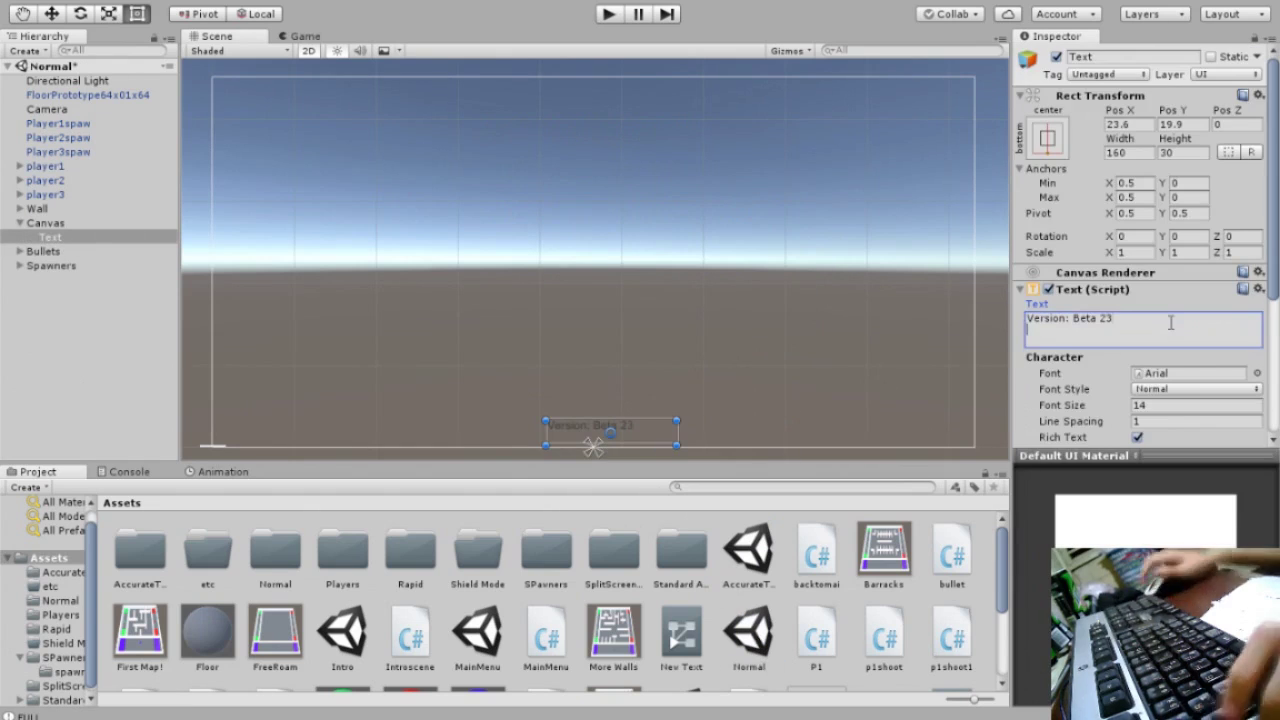
double_click(342, 630)
scroll(550, 600, "down", 3)
double_click(681, 560)
left_click(587, 425)
double_click(1112, 322)
type("3")
scroll(400, 600, "up", 5)
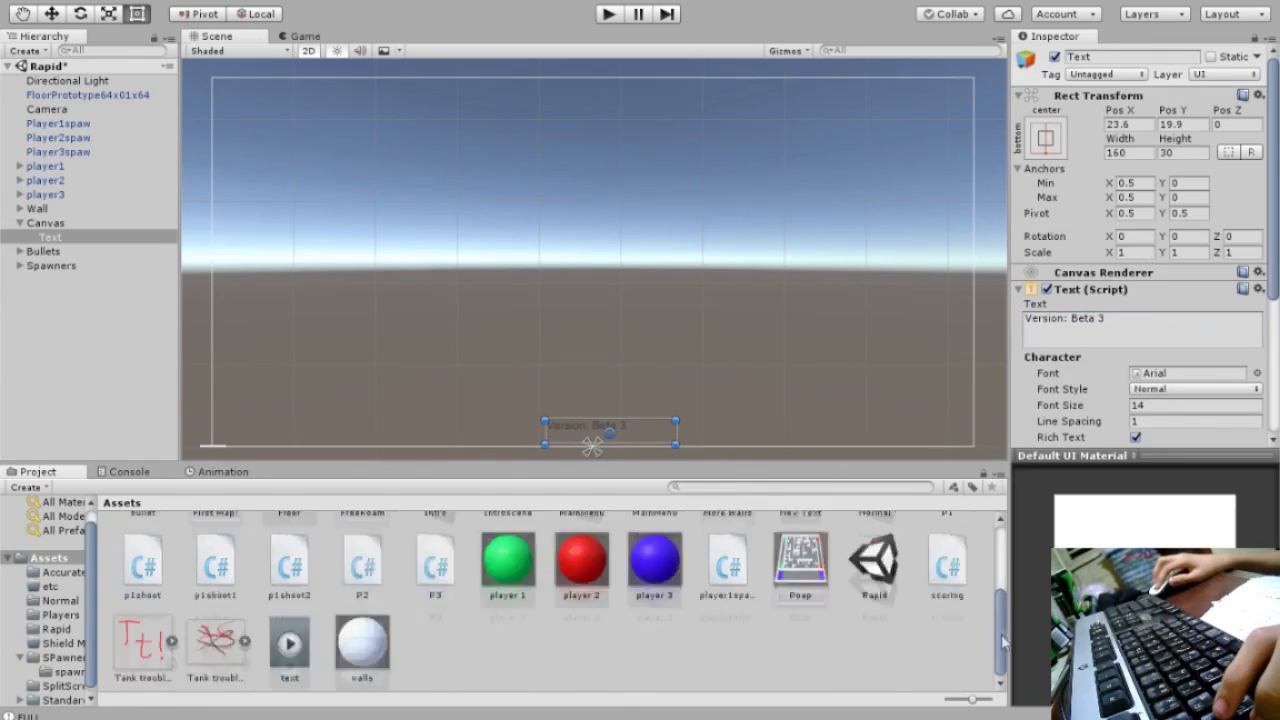
- Update the Barracks and Free Roam scenes' version labels to Version: Beta 3
double_click(140, 548)
double_click(140, 548)
left_click(600, 430)
left_click(1136, 318)
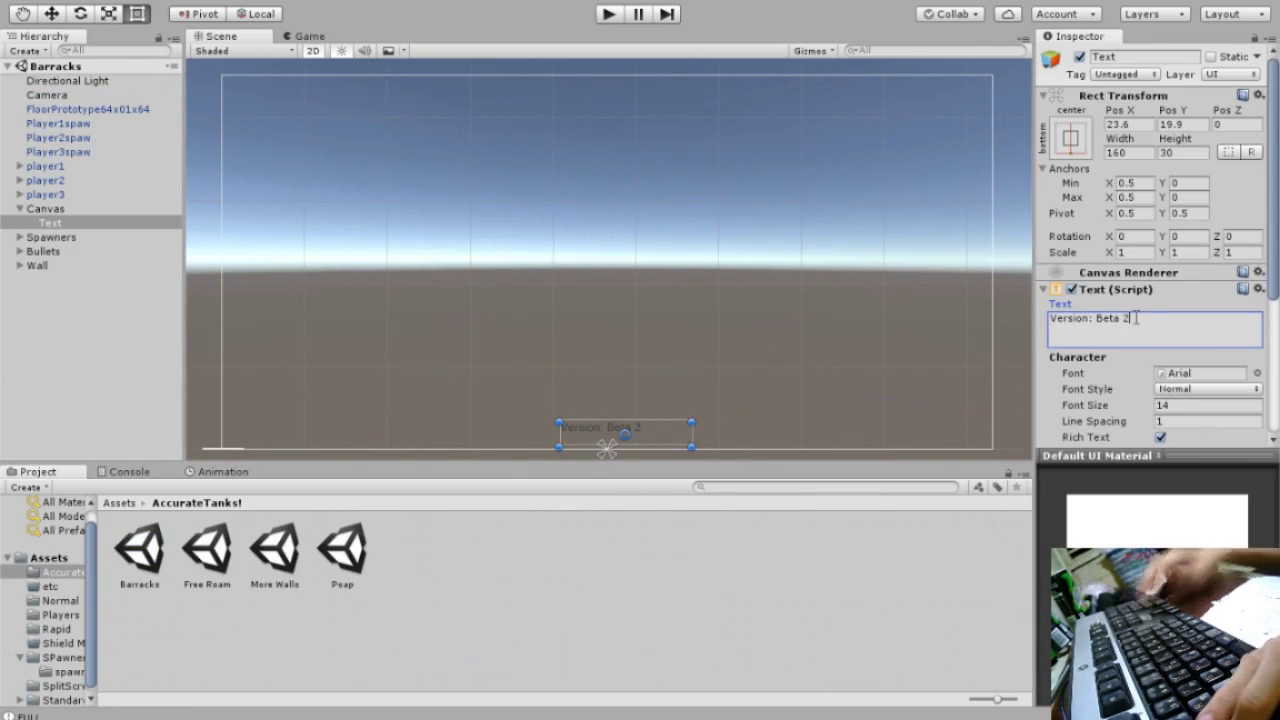
double_click(207, 548)
left_click(600, 430)
left_click(1136, 318)
key("BackSpace")
type("3")
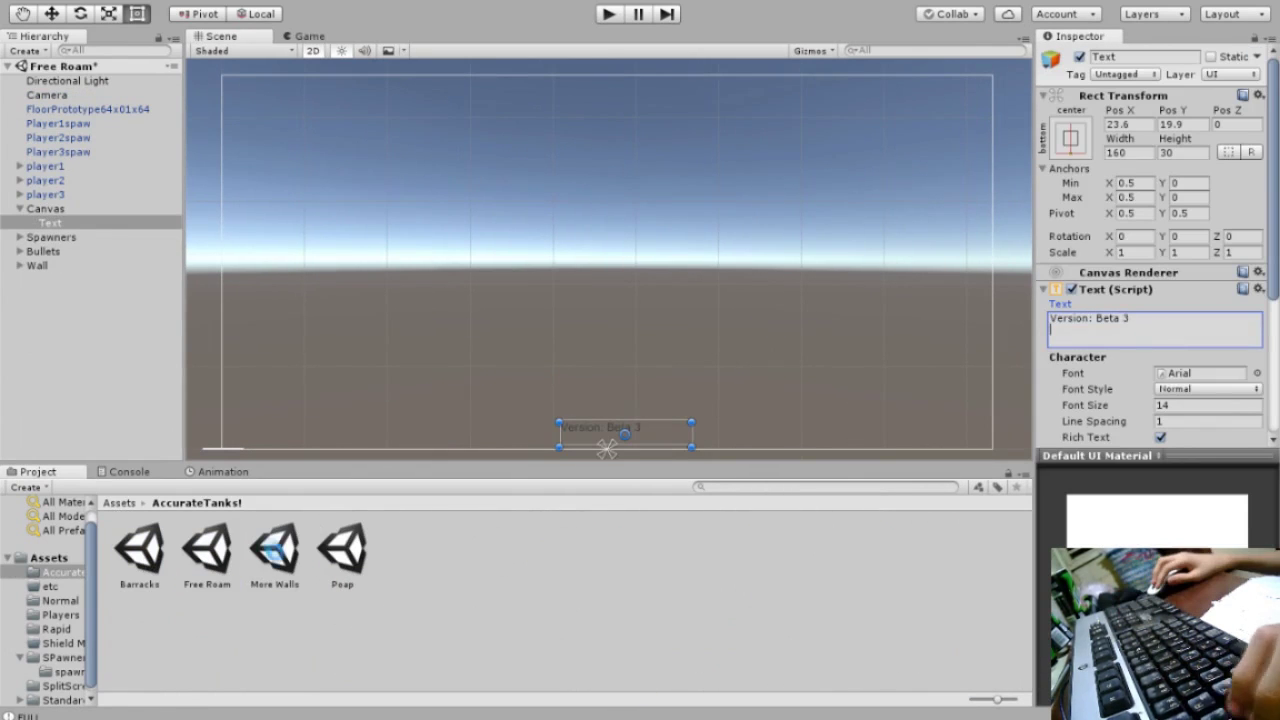
- Change the More Walls scene's version label to Beta 3
left_click(274, 548)
double_click(274, 548)
left_click(600, 428)
left_click(1175, 330)
key("BackSpace")
type("3")
- Set the Poap scene's version label to read Version: Beta 3
left_click(342, 548)
double_click(342, 548)
left_click(600, 430)
left_click(600, 430)
left_click(600, 430)
left_click(600, 430)
left_click(1147, 330)
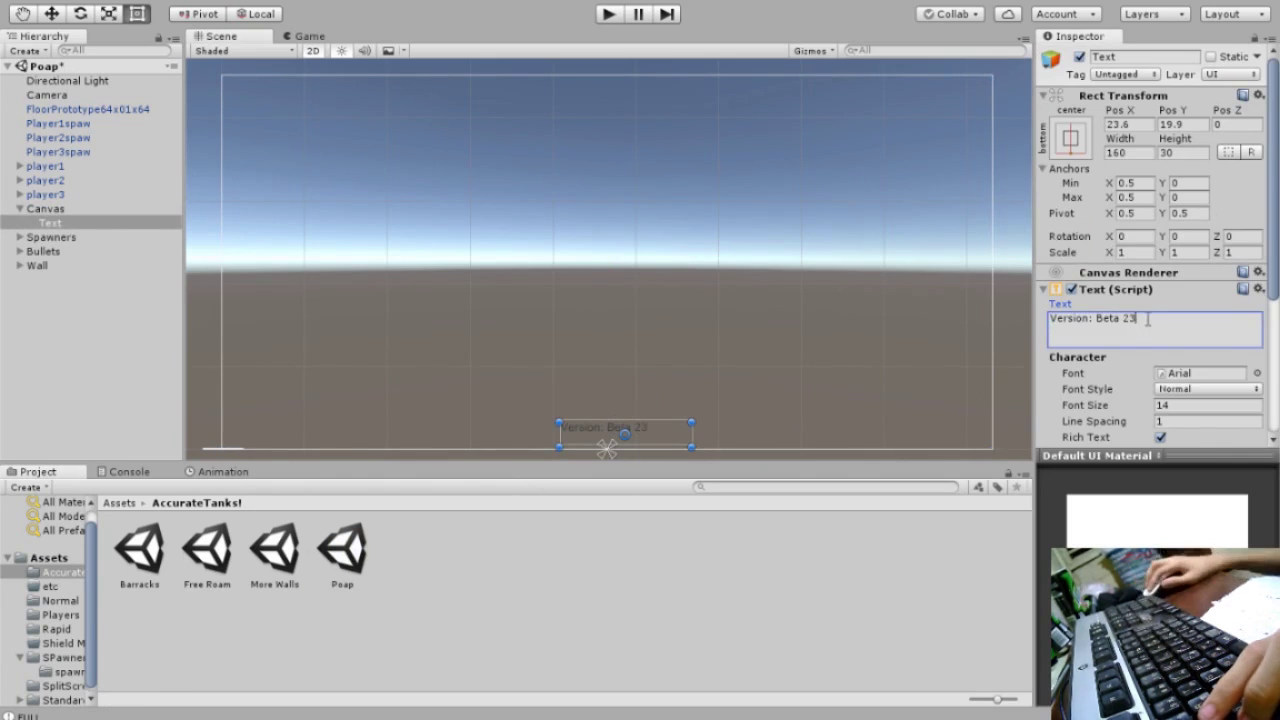
key("Left")
key("BackSpace")
left_click(453, 642)
- In the Normal folder, update the Barracks, Free Roam and More Walls version labels
left_click(119, 502)
left_click(60, 600)
left_click(150, 580)
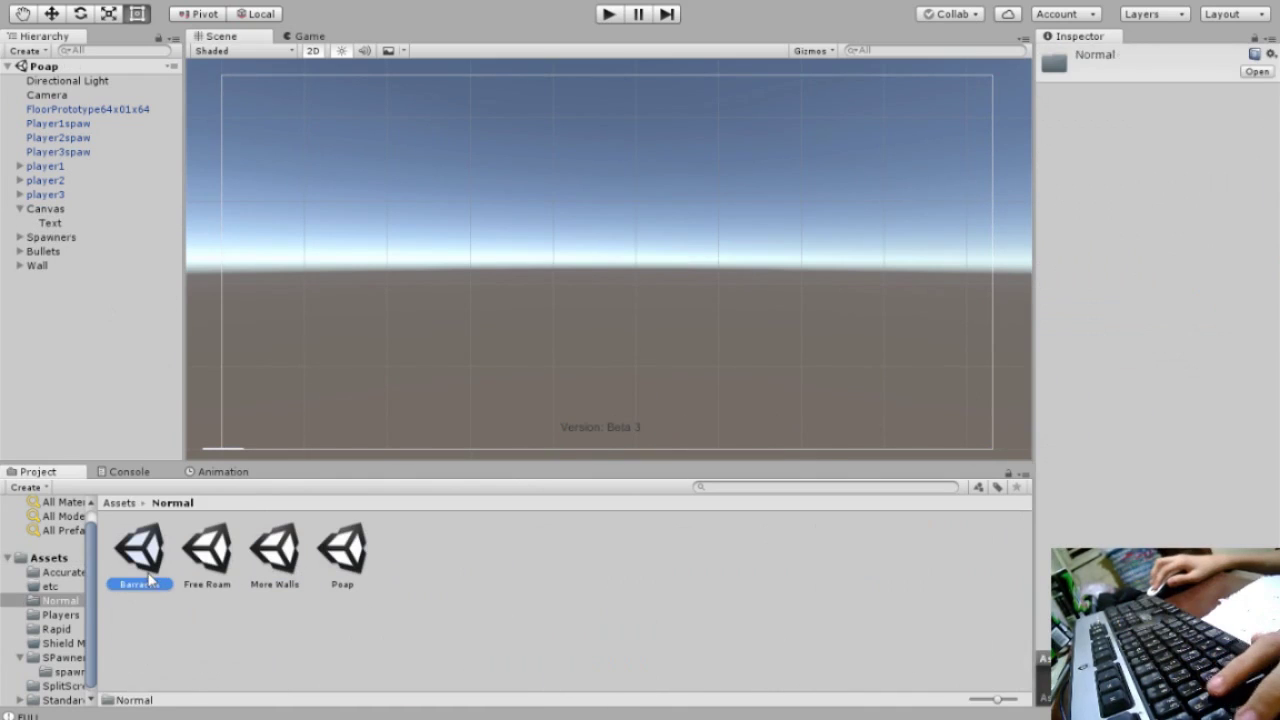
double_click(140, 550)
left_click(1216, 330)
double_click(206, 552)
left_click(1192, 319)
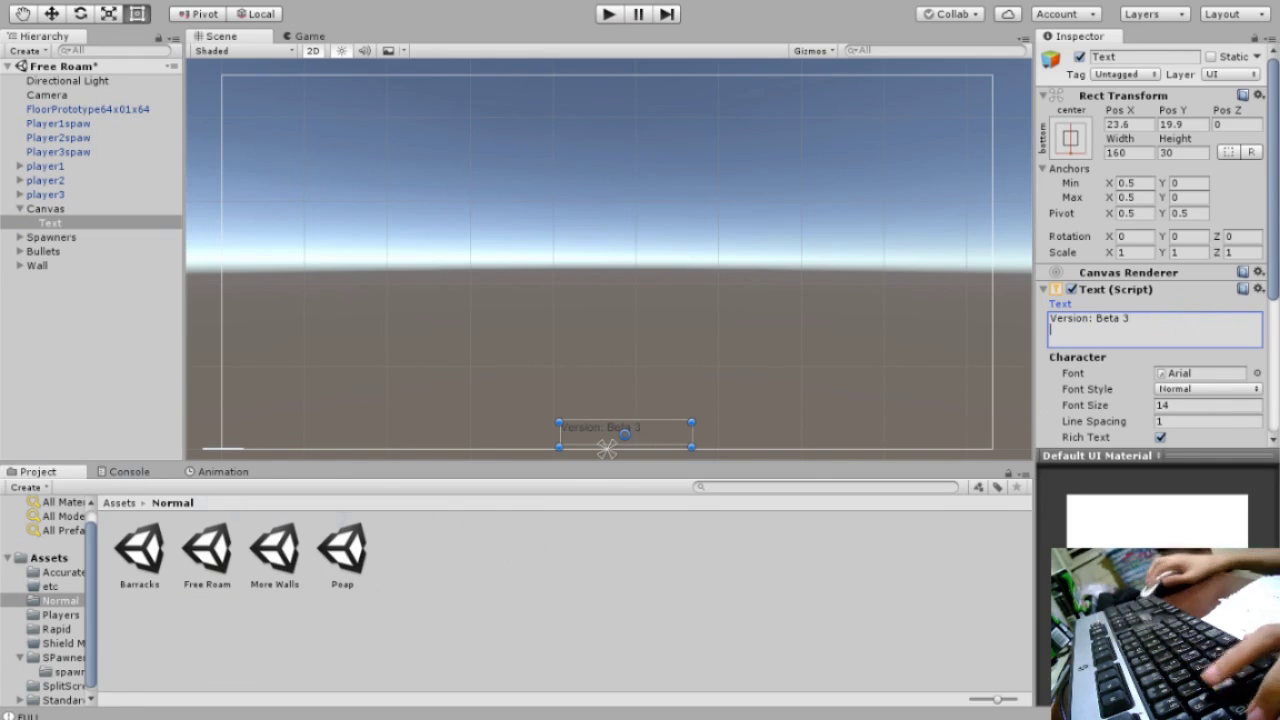
double_click(274, 550)
left_click(1188, 328)
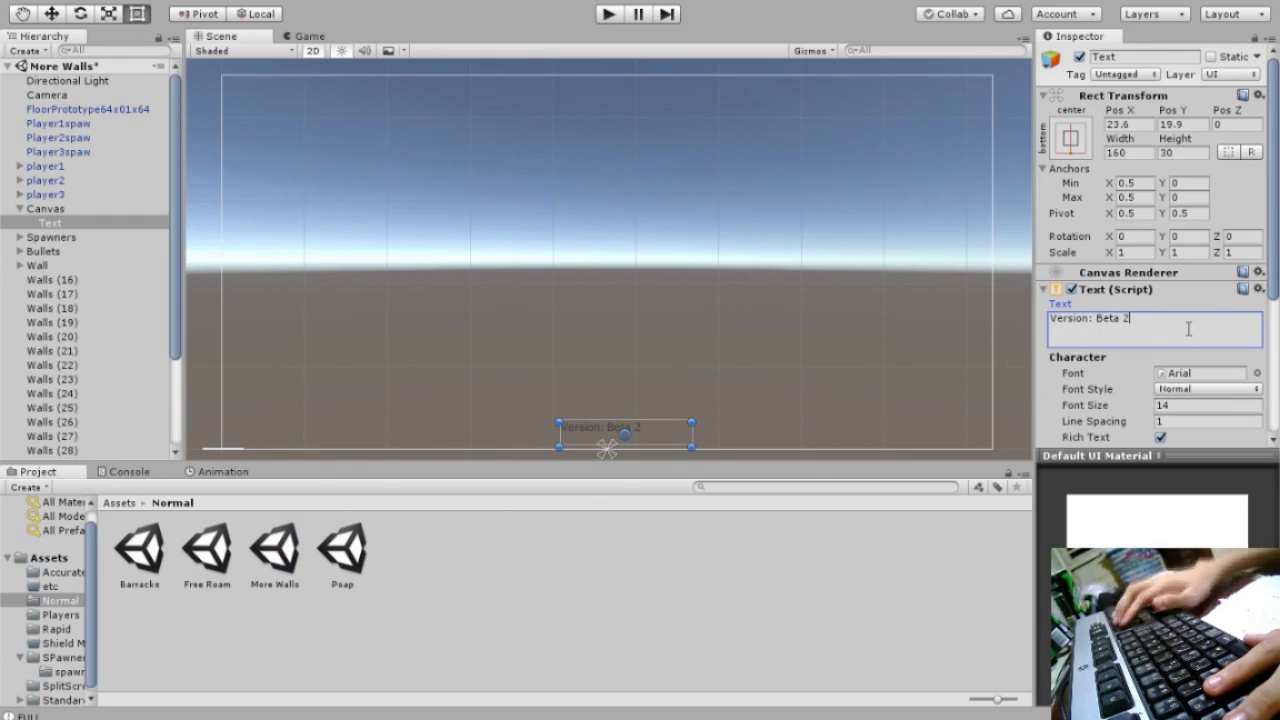
type("2")
- Update the Normal Poap scene's version label to Beta 3
double_click(342, 550)
left_click(1187, 330)
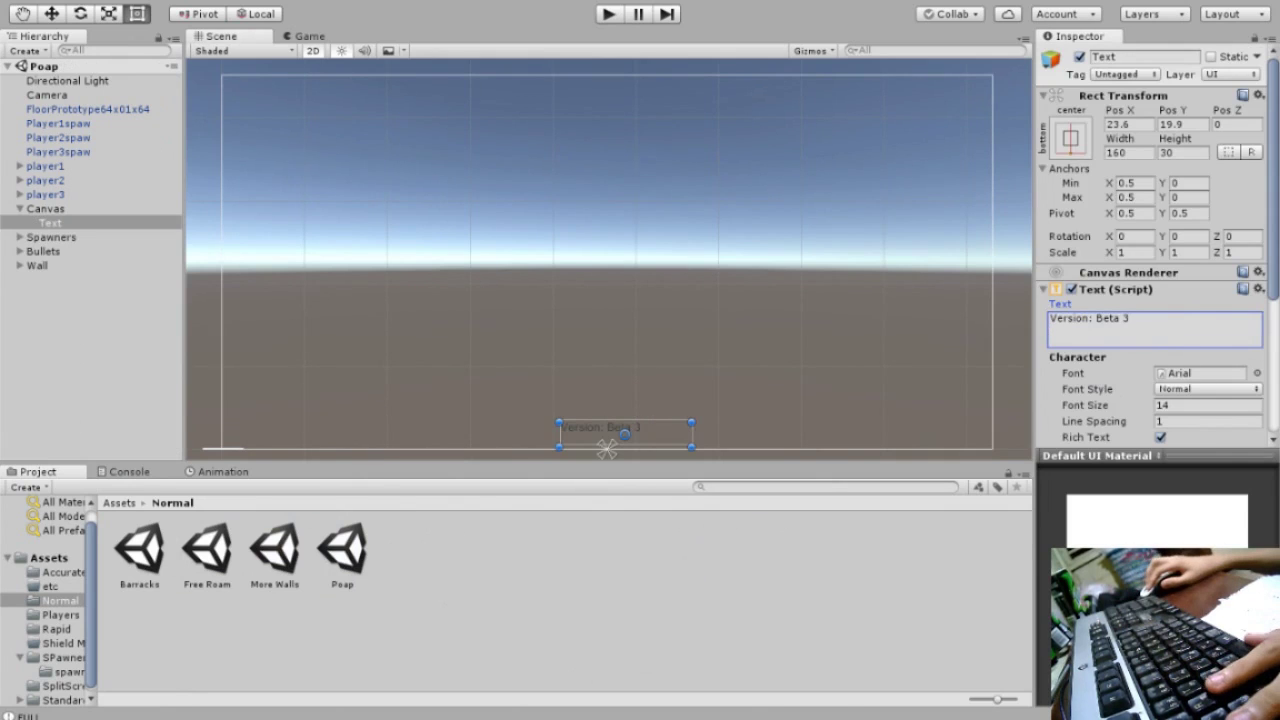
left_click(129, 471)
left_click(38, 471)
- In the Rapid folder, update the Barracks and Free Roam version labels to Beta 3
left_click(118, 502)
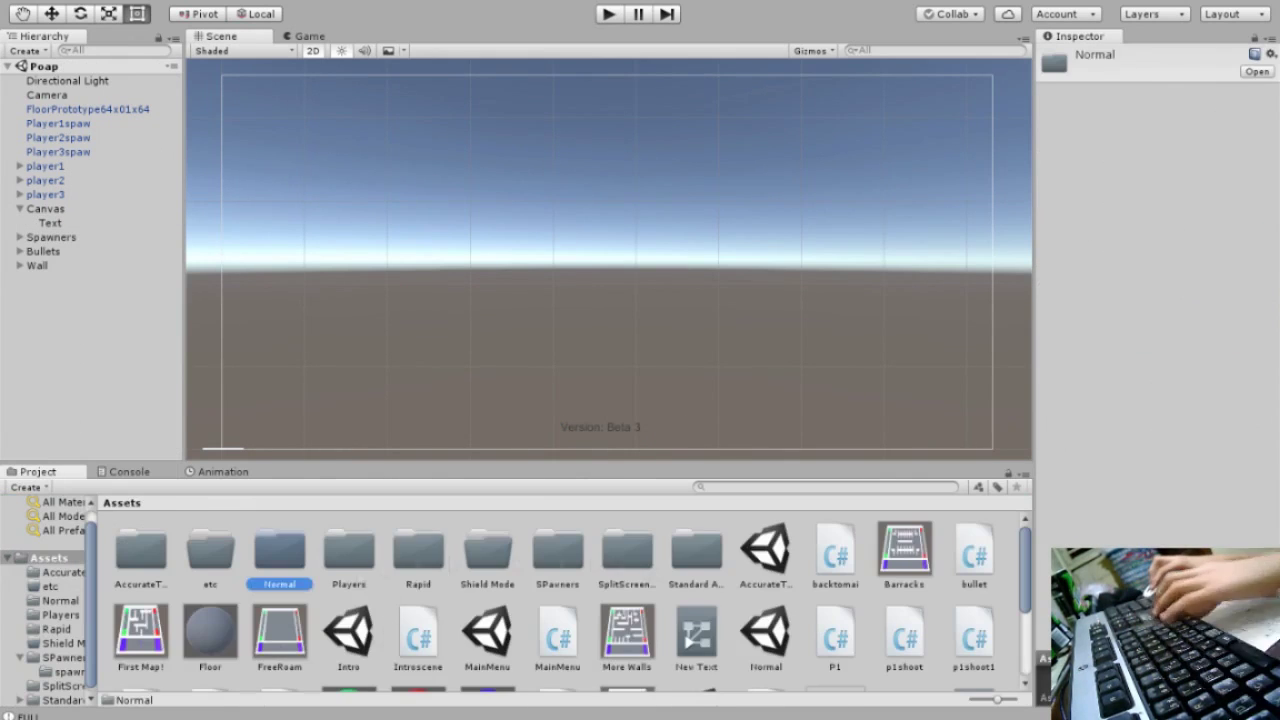
double_click(418, 550)
double_click(139, 550)
left_click(50, 222)
left_click(1227, 325)
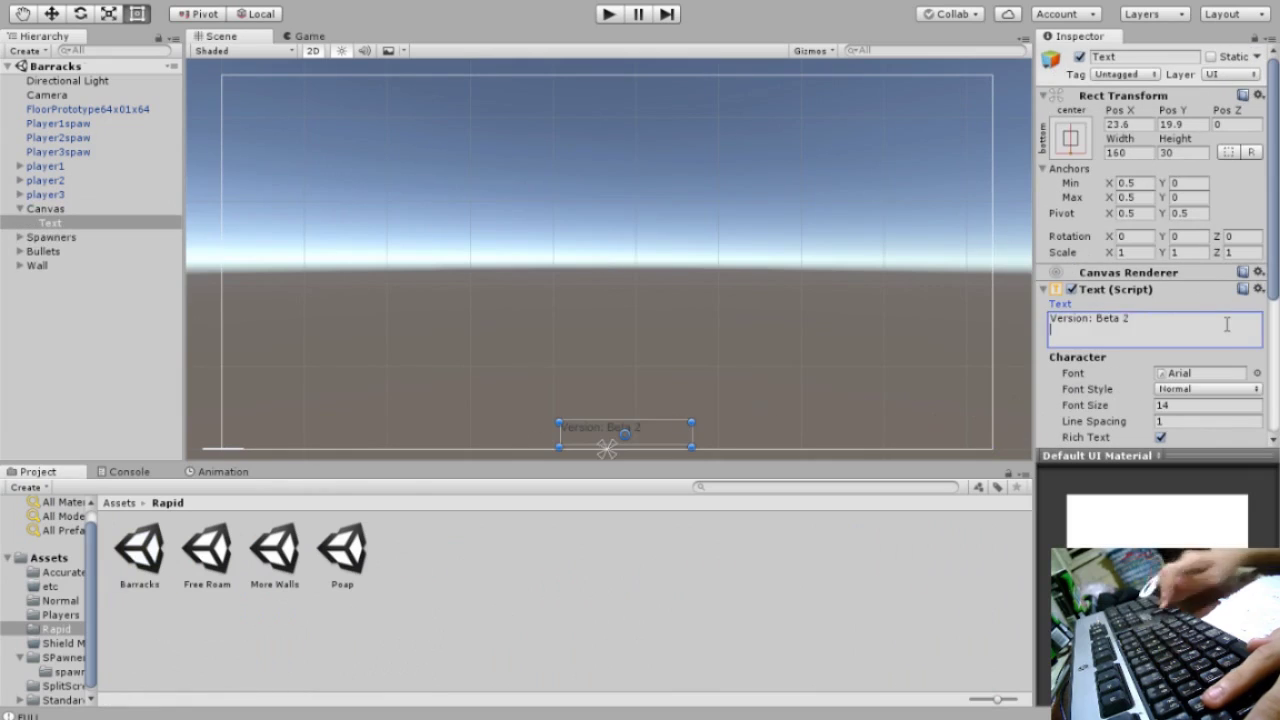
double_click(207, 550)
left_click(1256, 324)
left_click(1190, 333)
- Change the Rapid More Walls scene's label to Version: Beta 3
double_click(274, 550)
left_click(50, 222)
left_click(1190, 333)
key("BackSpace")
type("3")
key("Return")
- Update the Rapid Poap scene's version label and save the scene
double_click(357, 568)
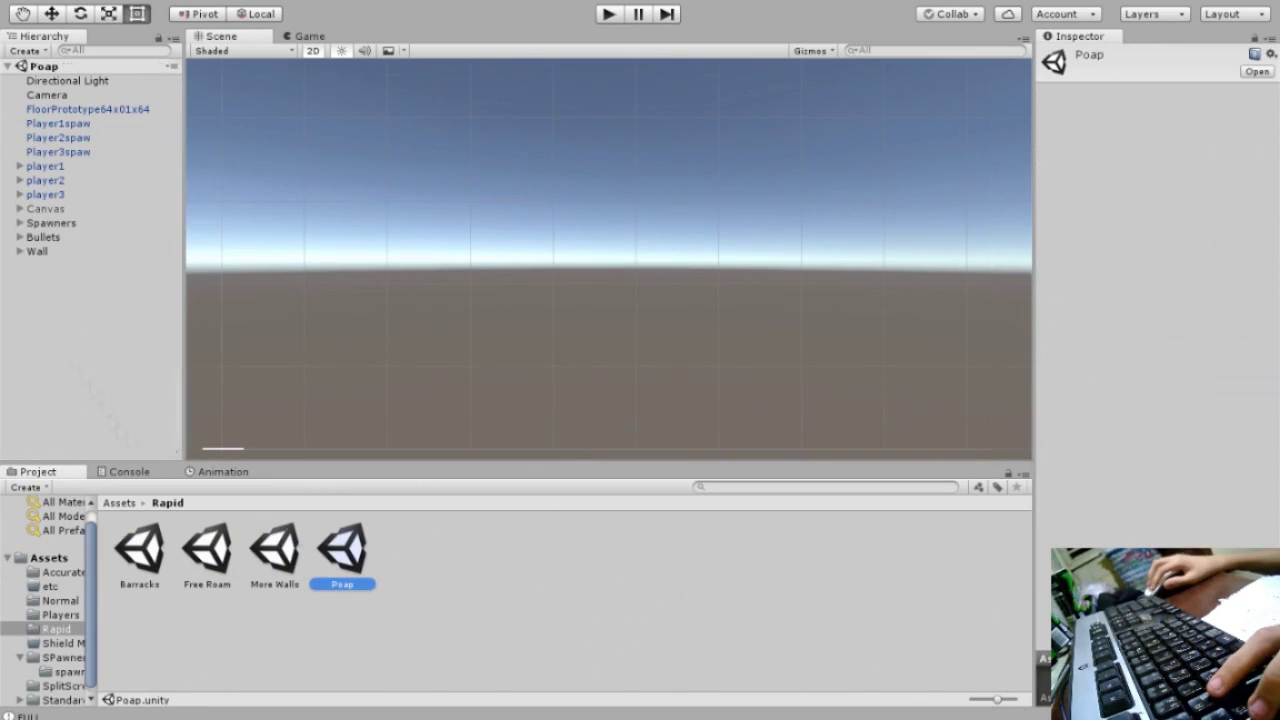
left_click(622, 437)
left_click(1165, 316)
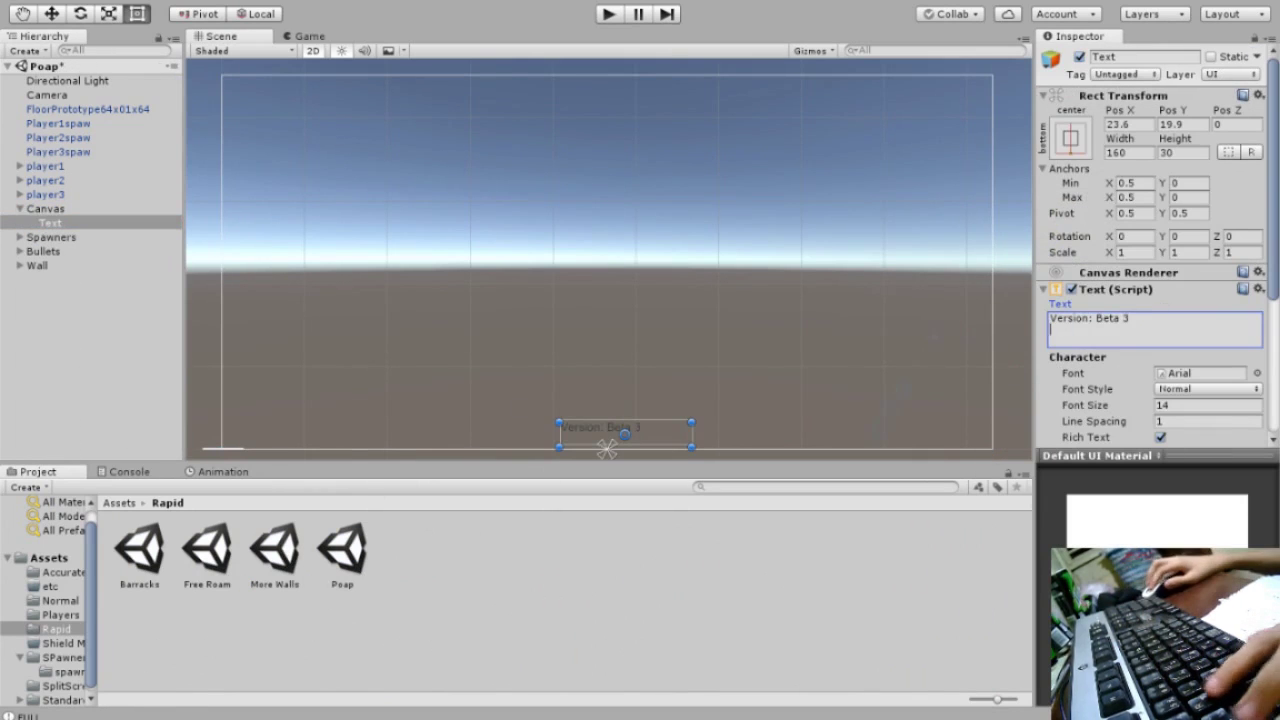
key("ctrl+s")
left_click(49, 557)
scroll(911, 669, "down", 2)
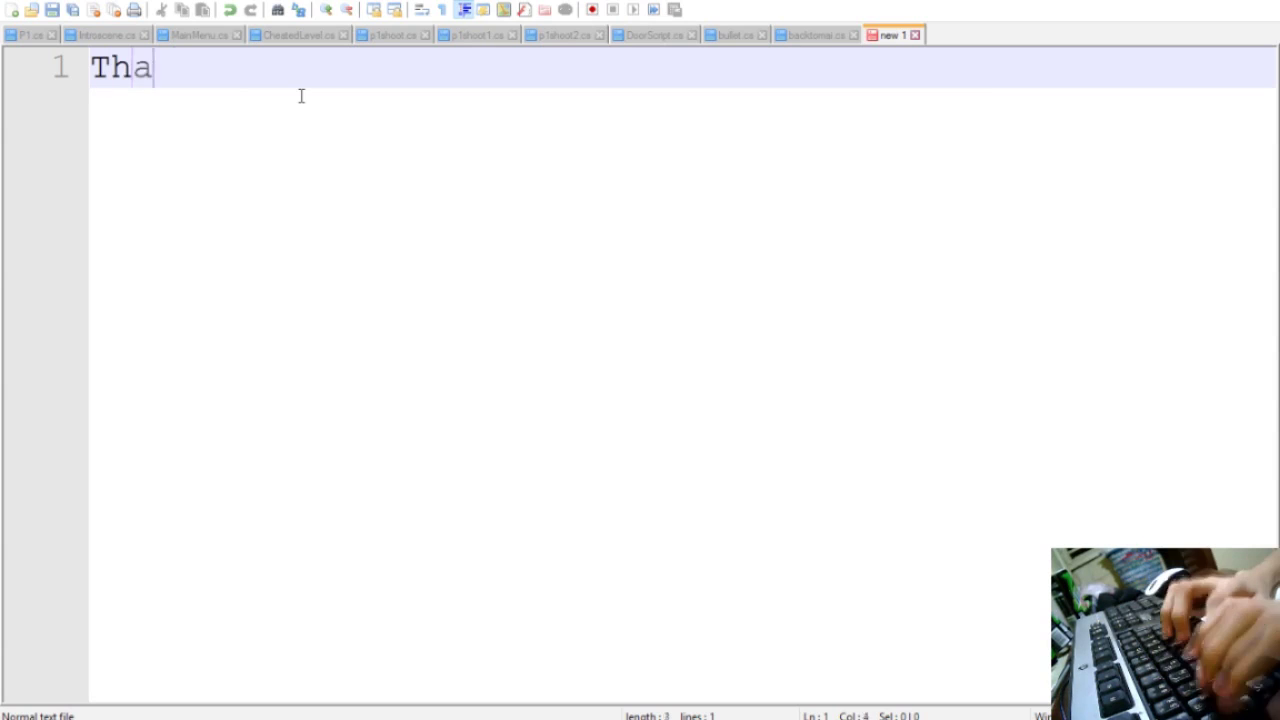
- Write the thank-you line for the video and ask viewers to subscribe or comment
type("or Watching this timelapse vd")
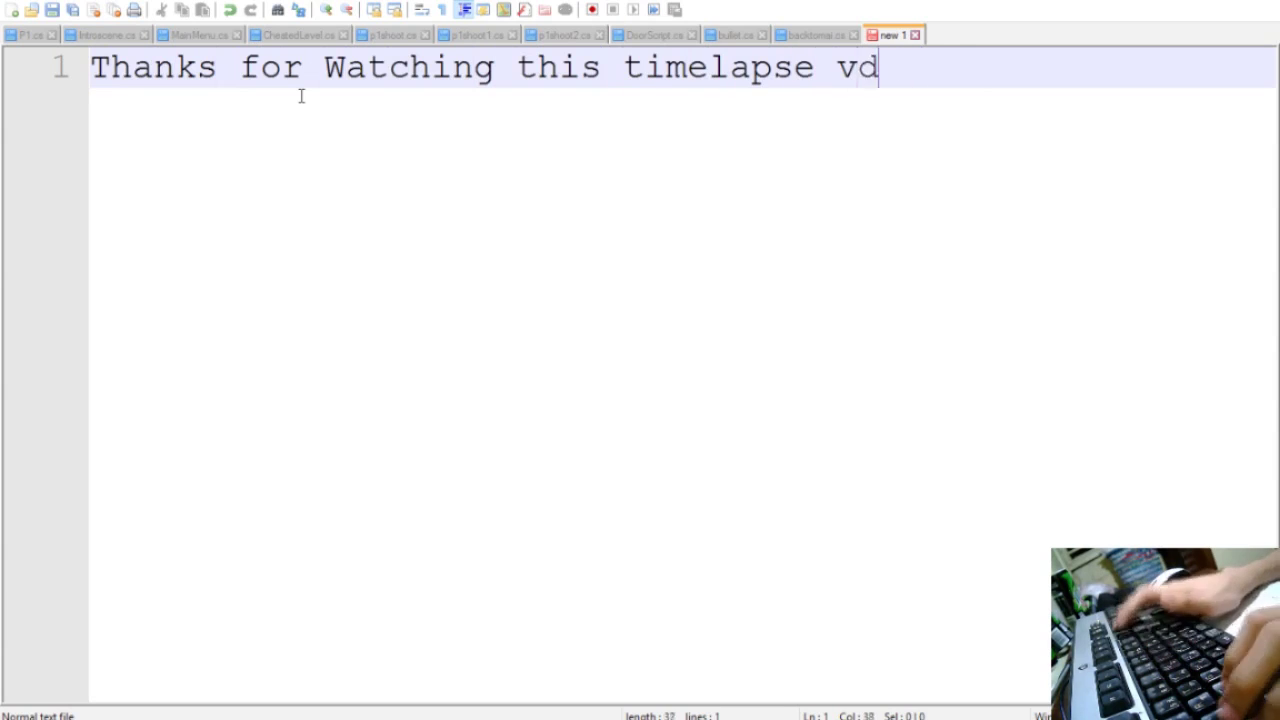
key("BackSpace")
type("ideo")
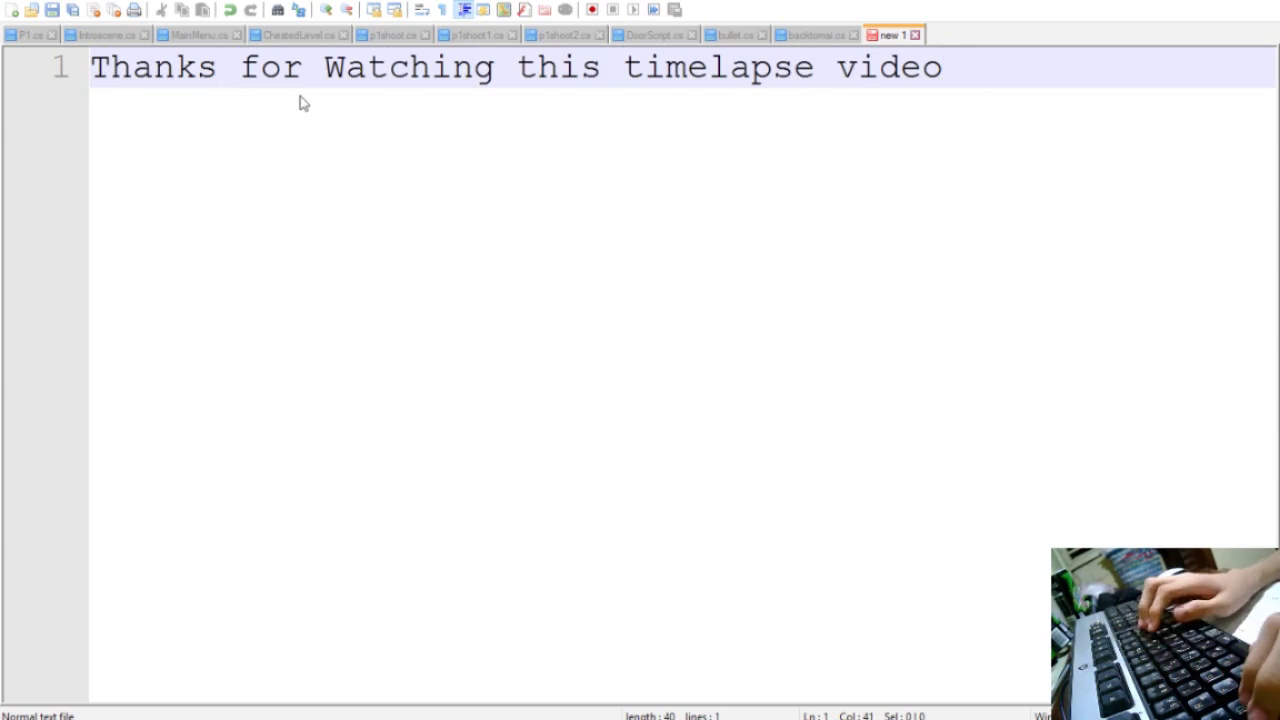
key("Return")
key("Return")
type("cribe o")
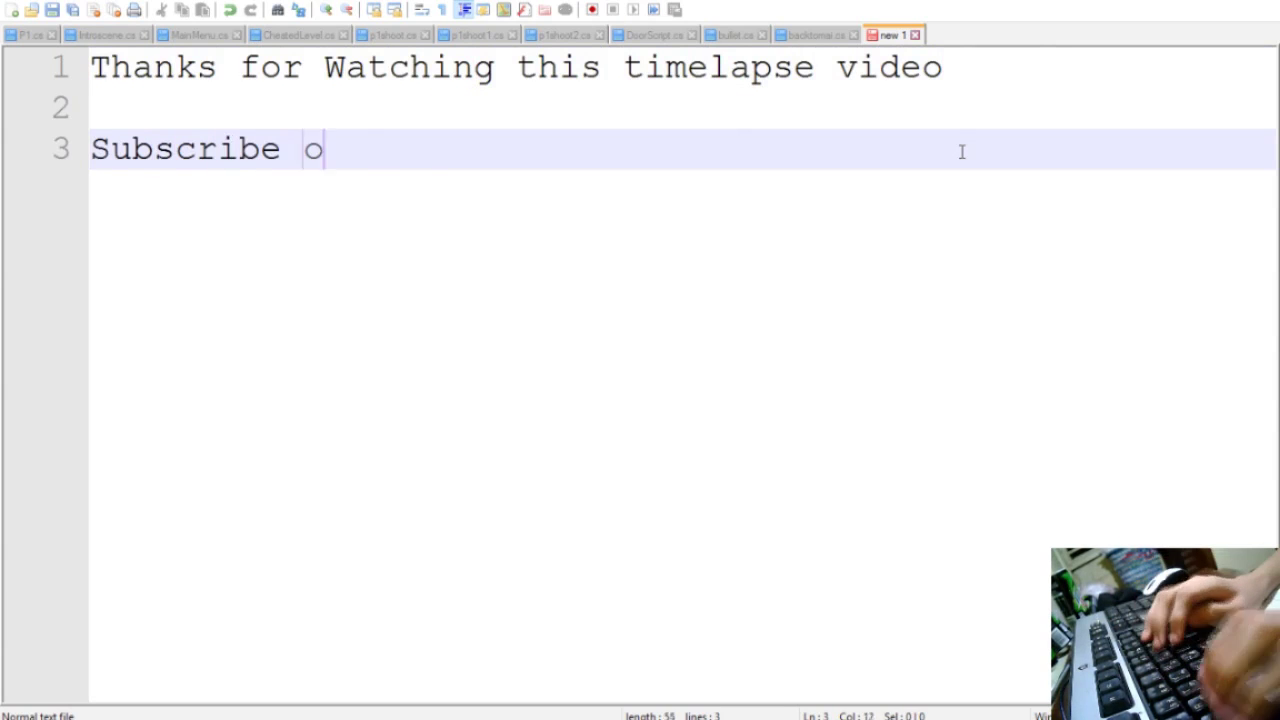
type("r Comment it helps")
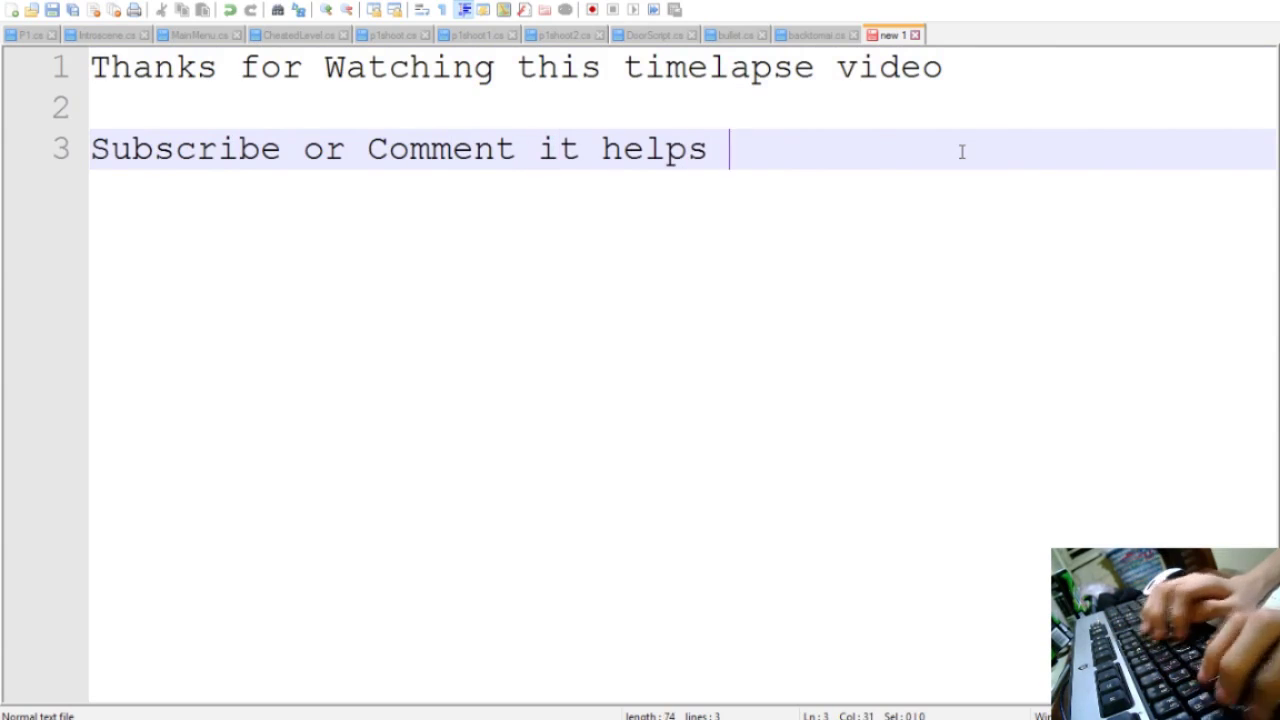
key("Return")
key("Return")
key("Return")
type("Downlod 3D tank t")
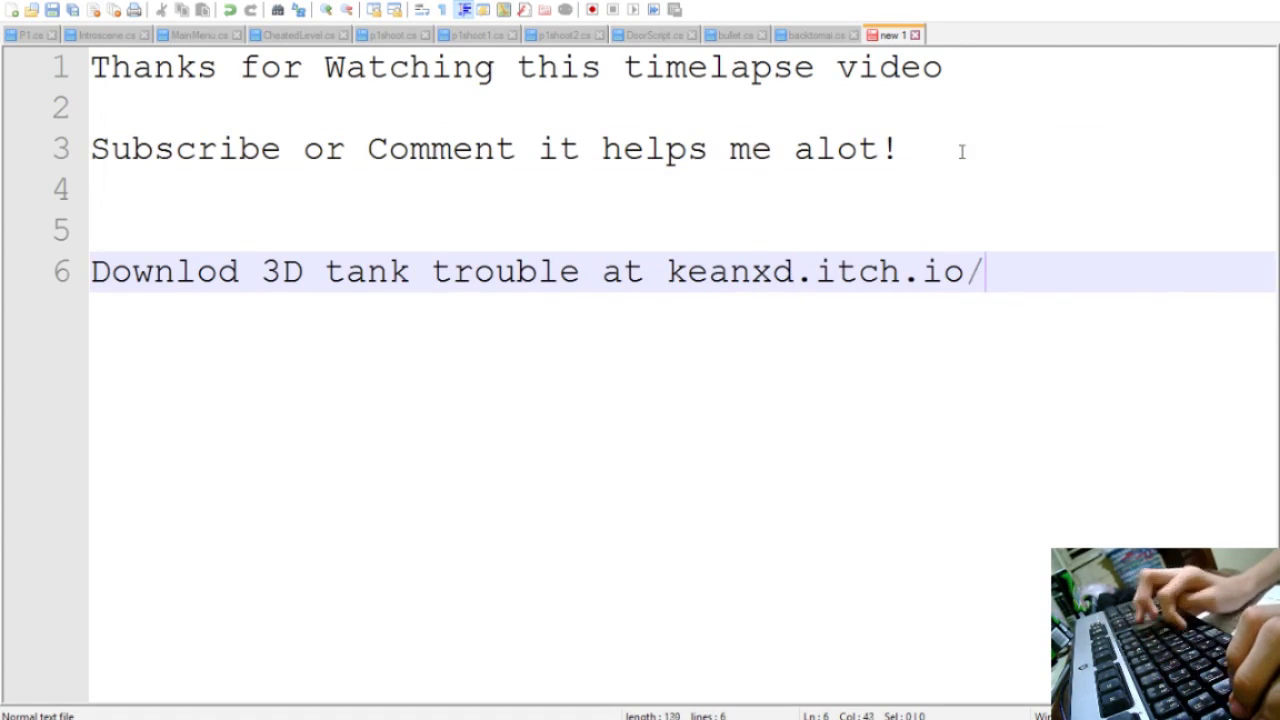
- Add the 3D Tank Trouble download link line, noting the link is in the description
type("rouble at ")
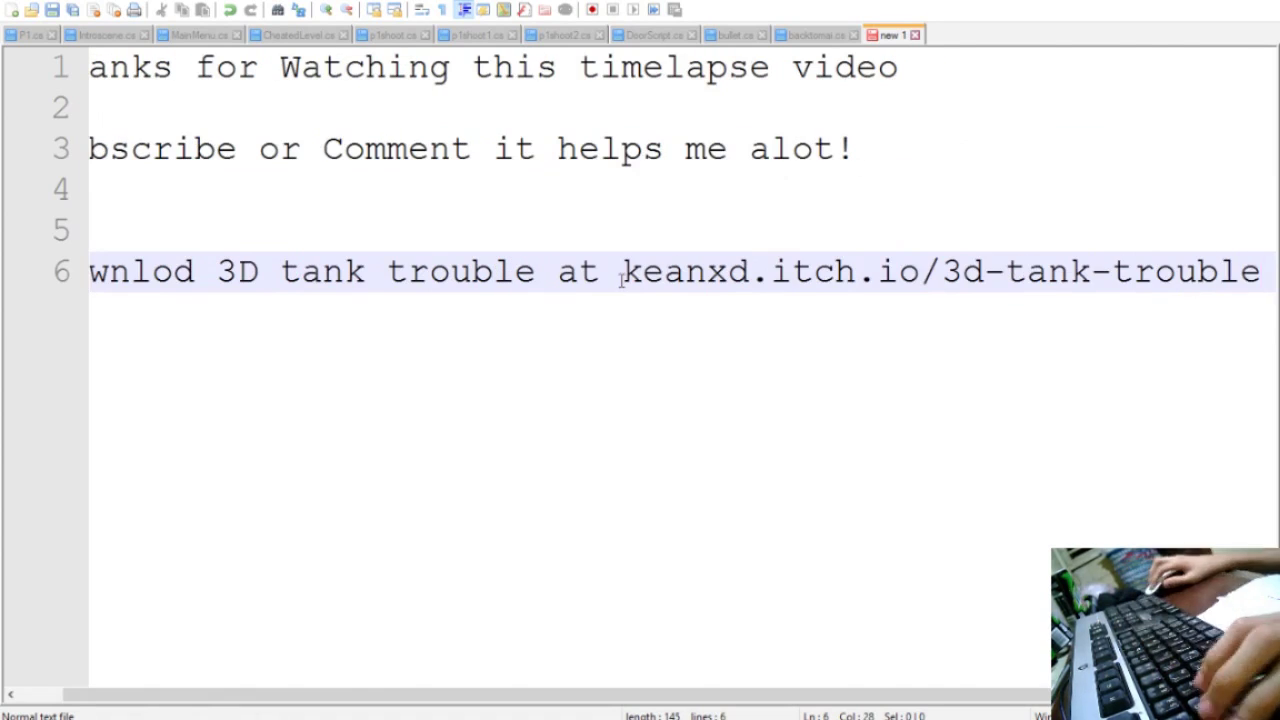
type("https://www.")
key("End")
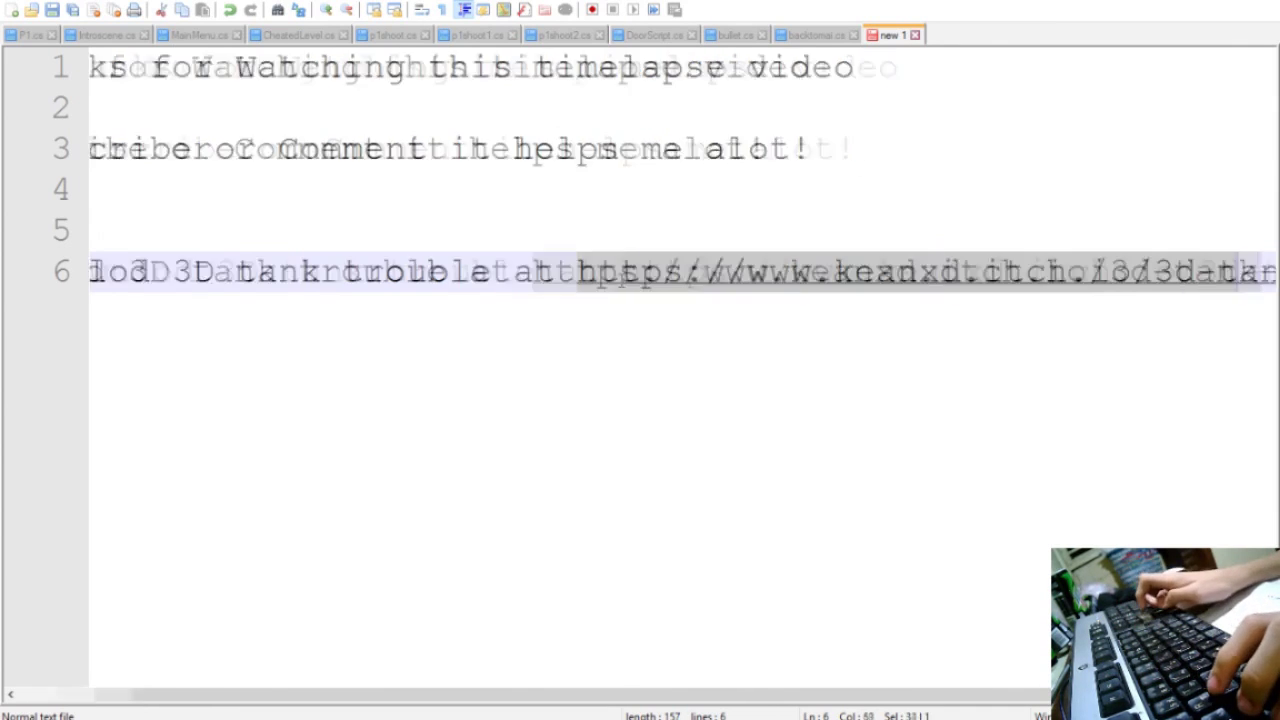
key("Return")
type("link is in the Descriptop")
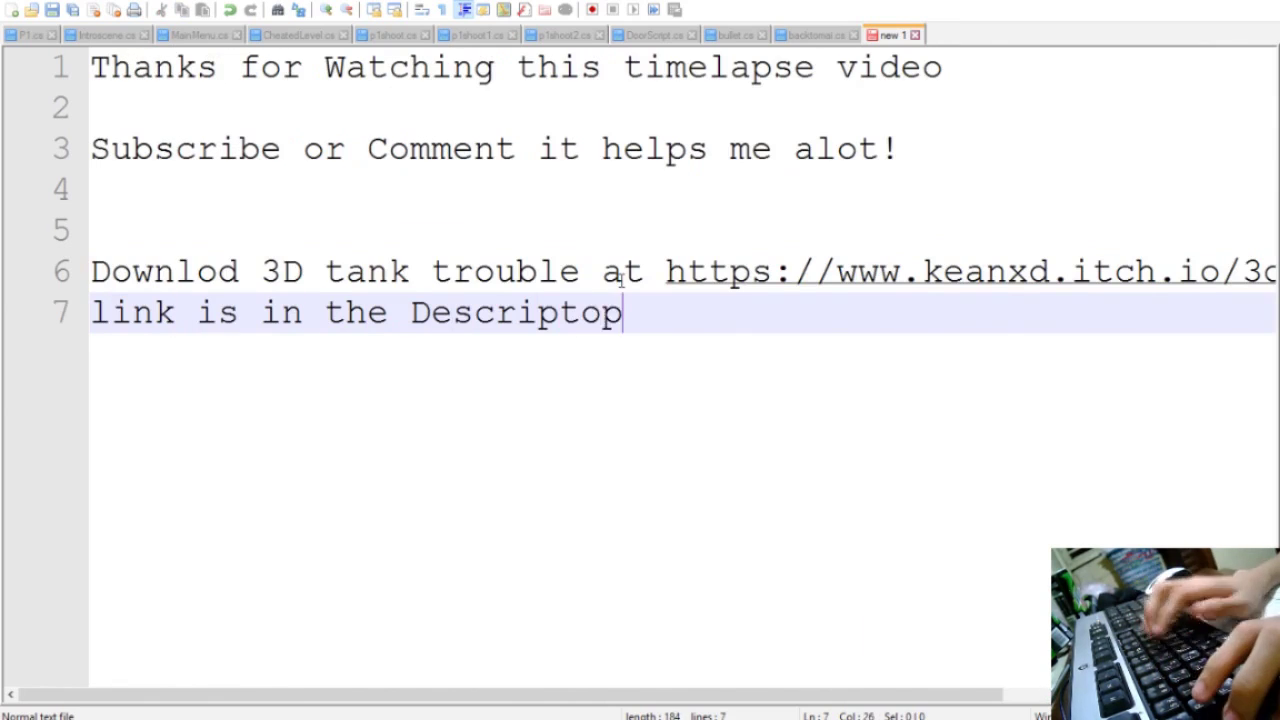
- Add the sign-off 'GoodBye see you at the next Video!!' below several blank lines
key("Return")
key("Return")
key("Return")
key("Return")
key("Return")
key("Return")
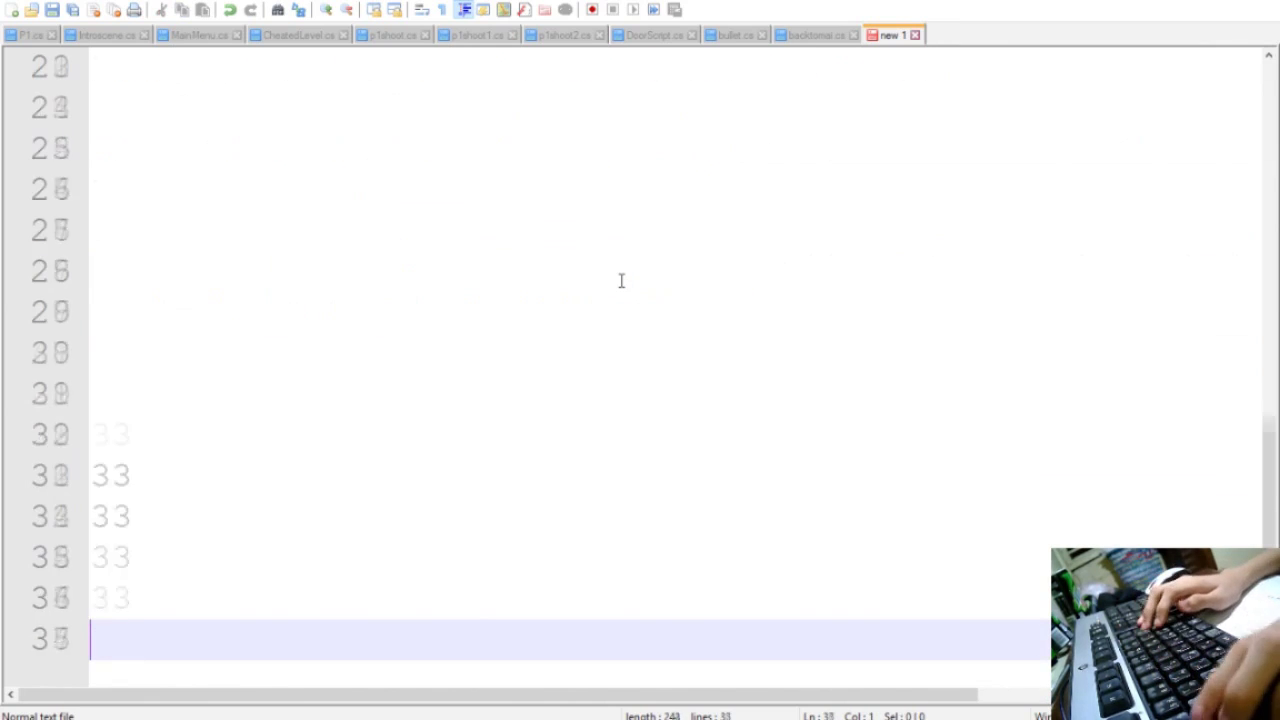
key("Return")
key("Return")
key("Return")
type("GoodBye see you at the next update?")
key("Left")
key("Left")
key("Left")
type("*")
key("shift+Left")
key("shift+Left")
key("shift+Left")
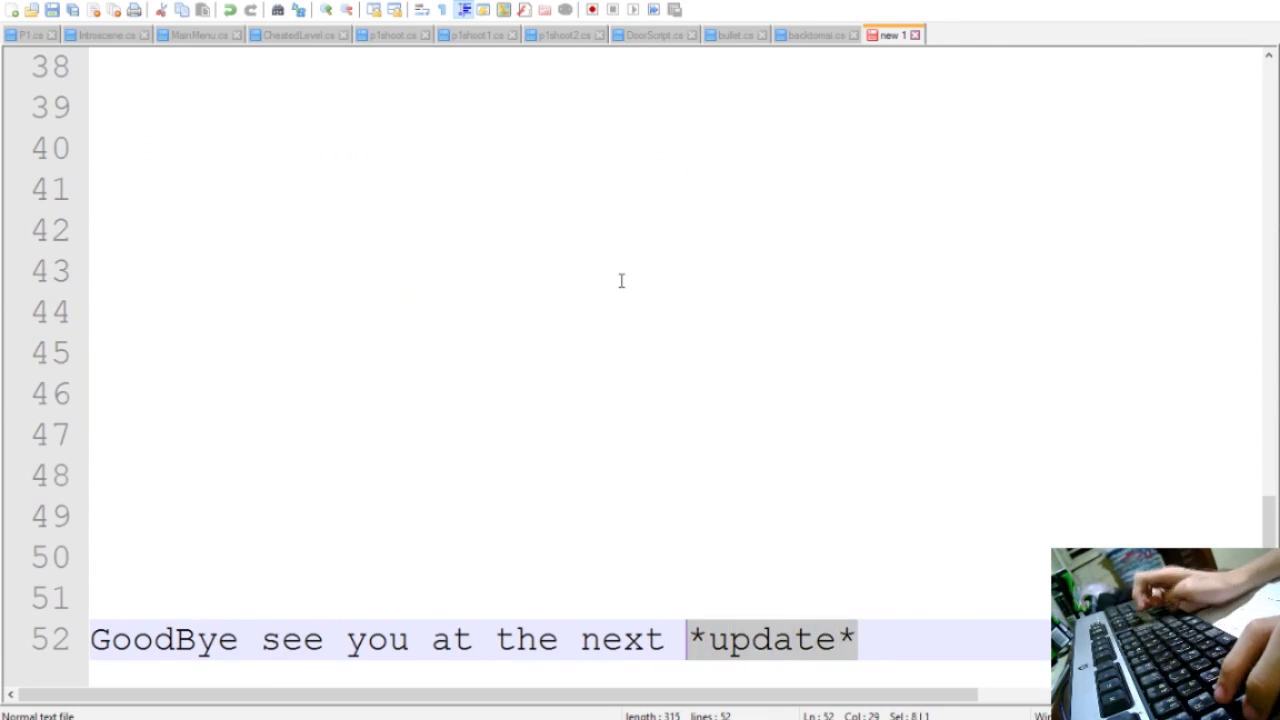
type("Video!!")
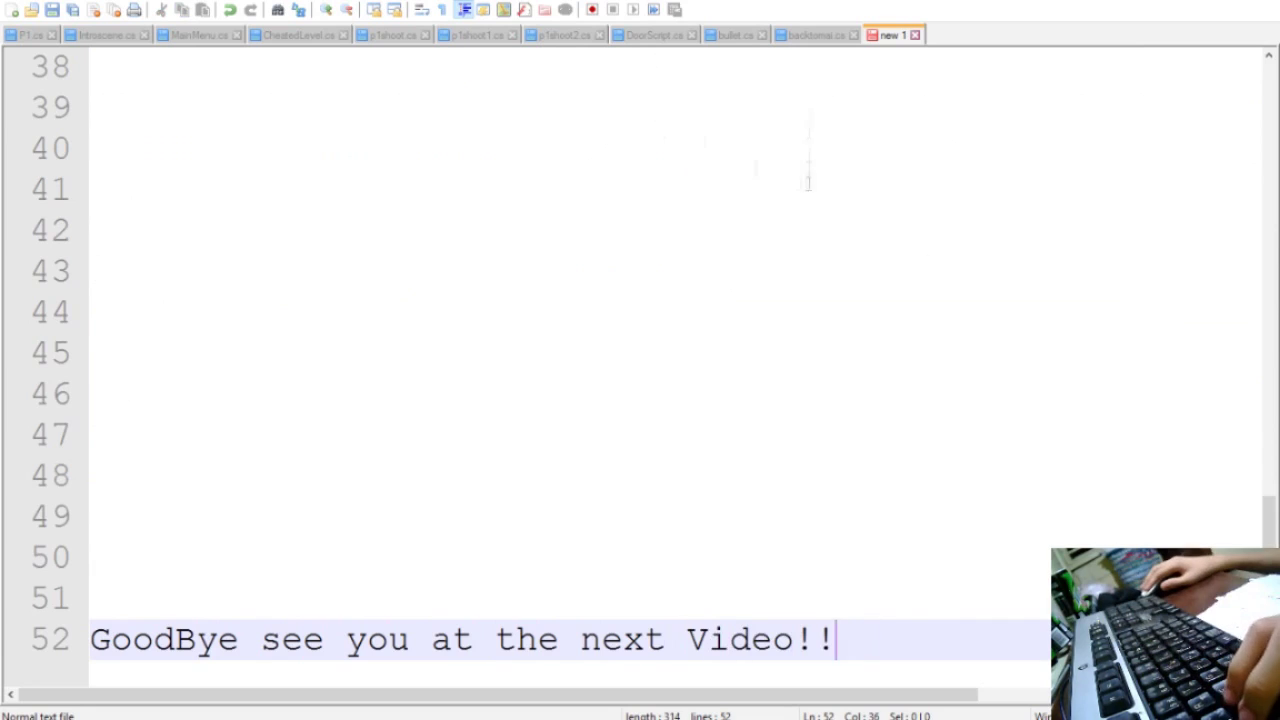